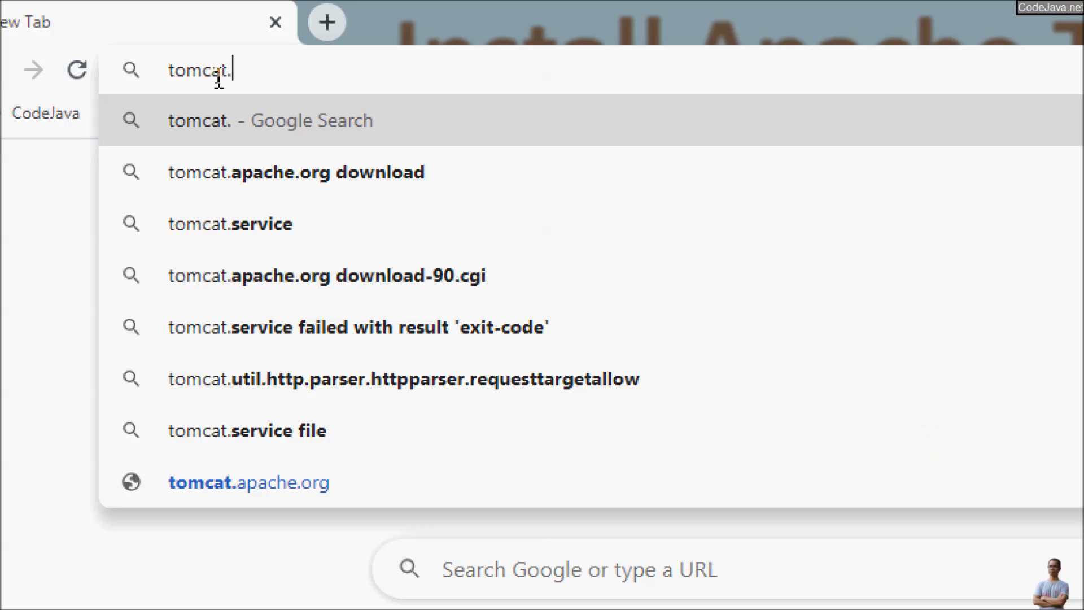
Step: Load tomcat.apache.org in a maximized Chrome window and go to the Tomcat 9 downloads page
key("Return")
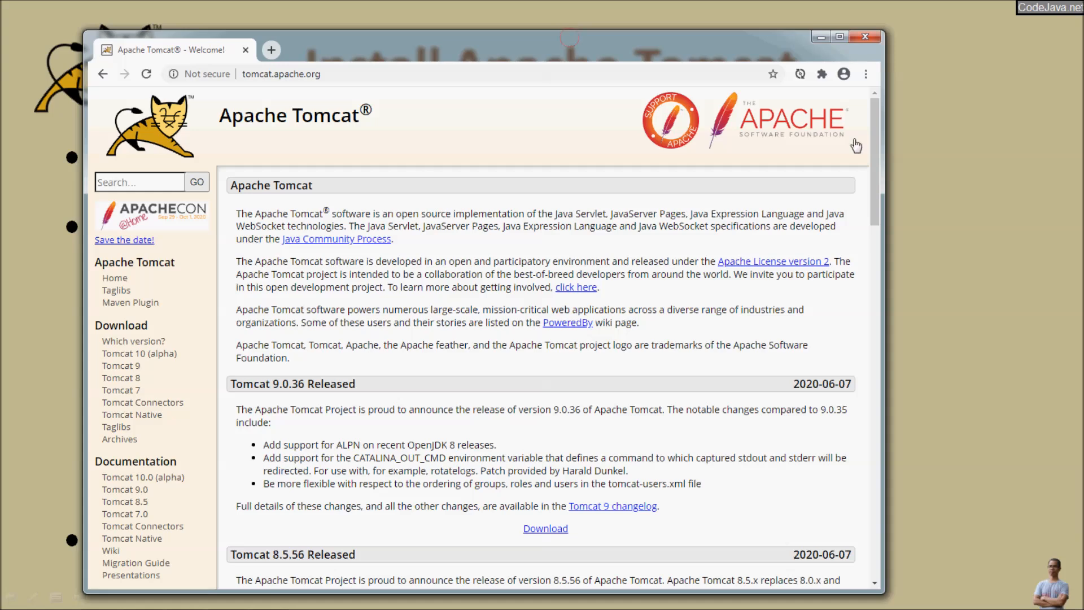
left_click(840, 37)
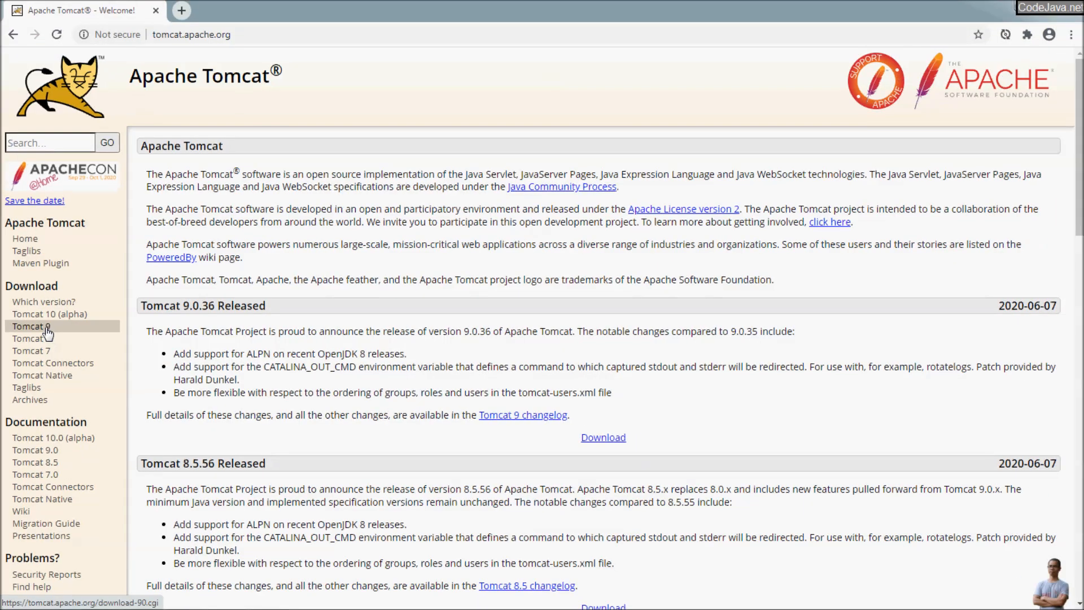
left_click(98, 334)
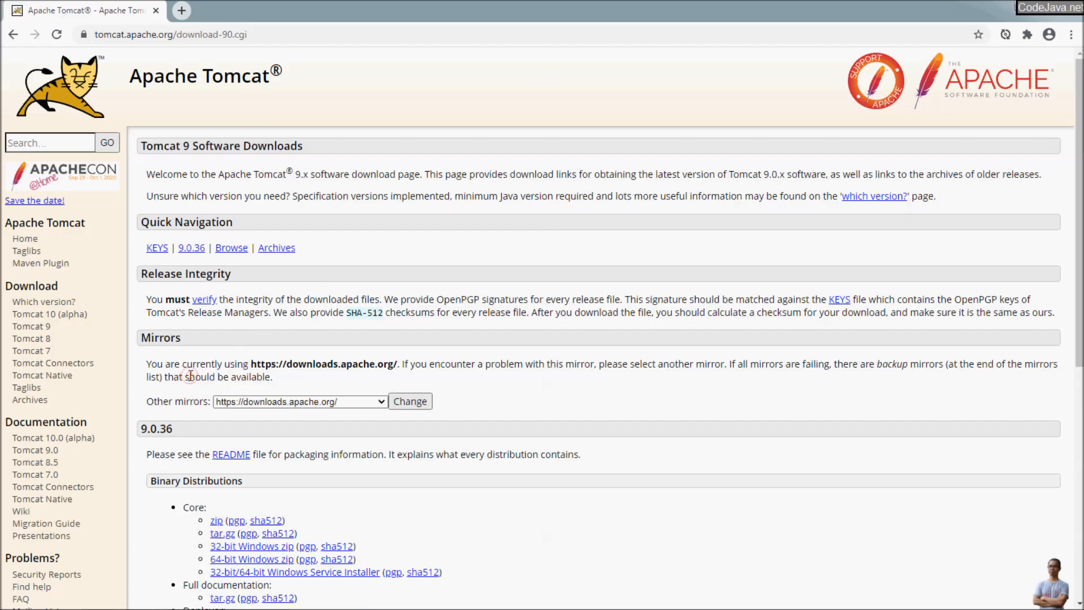
Step: Download the 32-bit/64-bit Windows Service Installer, then view the 'Which version?' comparison page
scroll(190, 377, "down", 3)
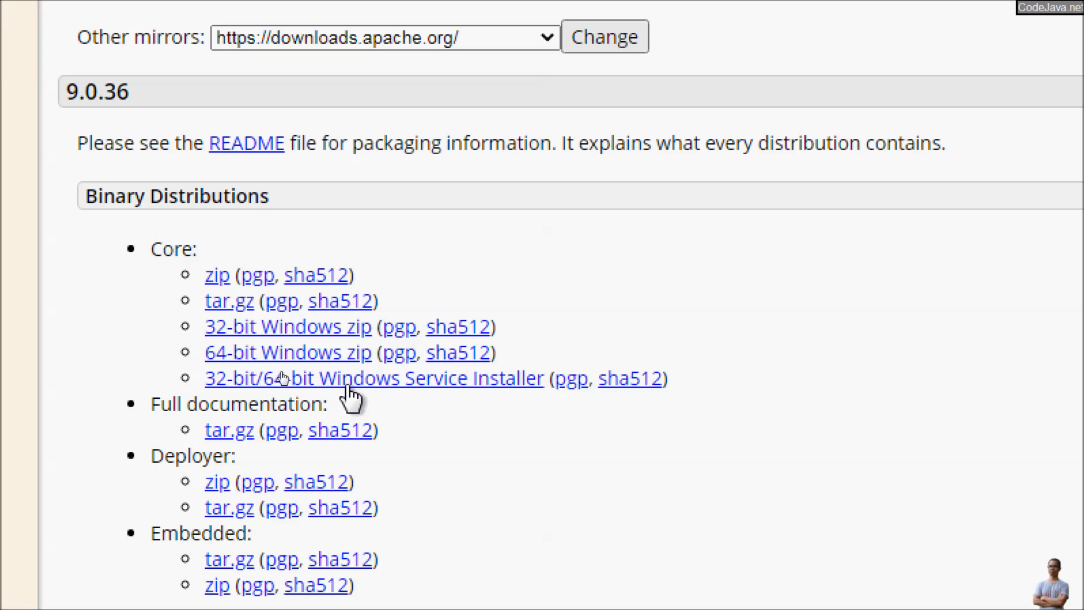
left_click(375, 382)
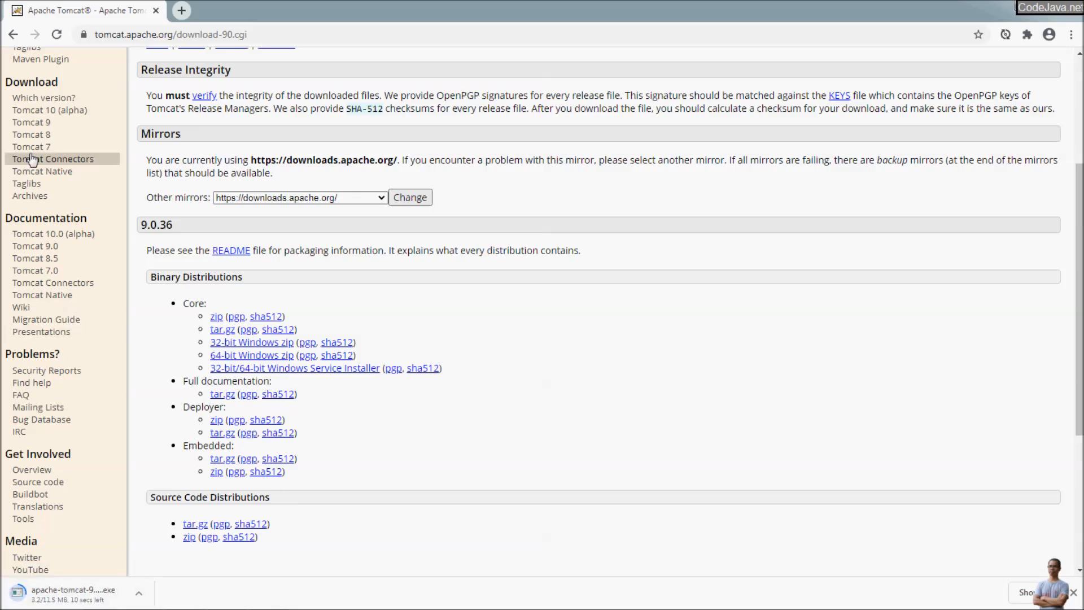
scroll(38, 248, "up", 1)
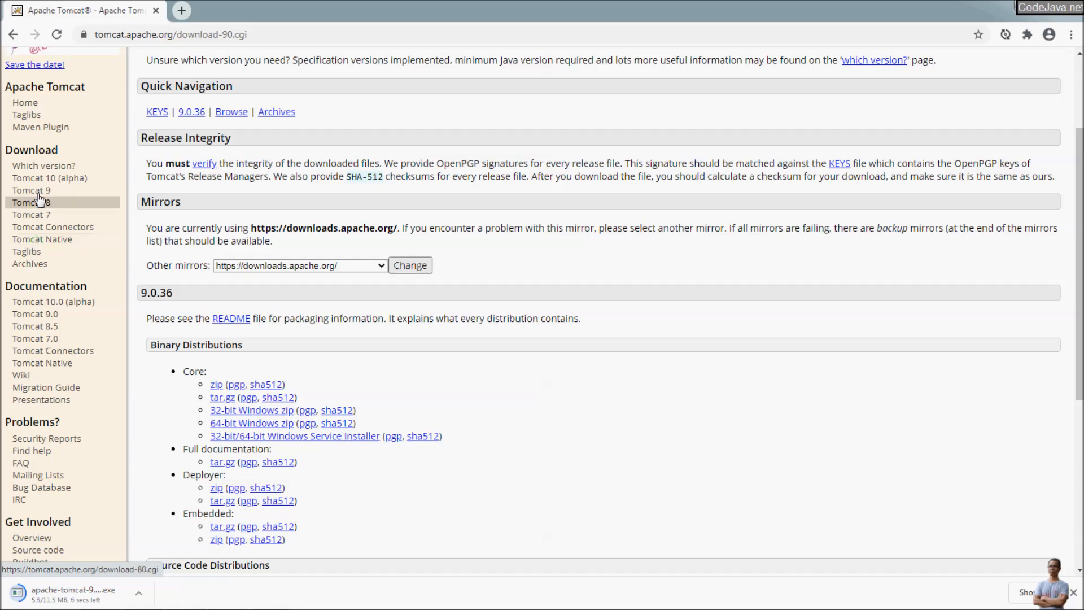
left_click(44, 166)
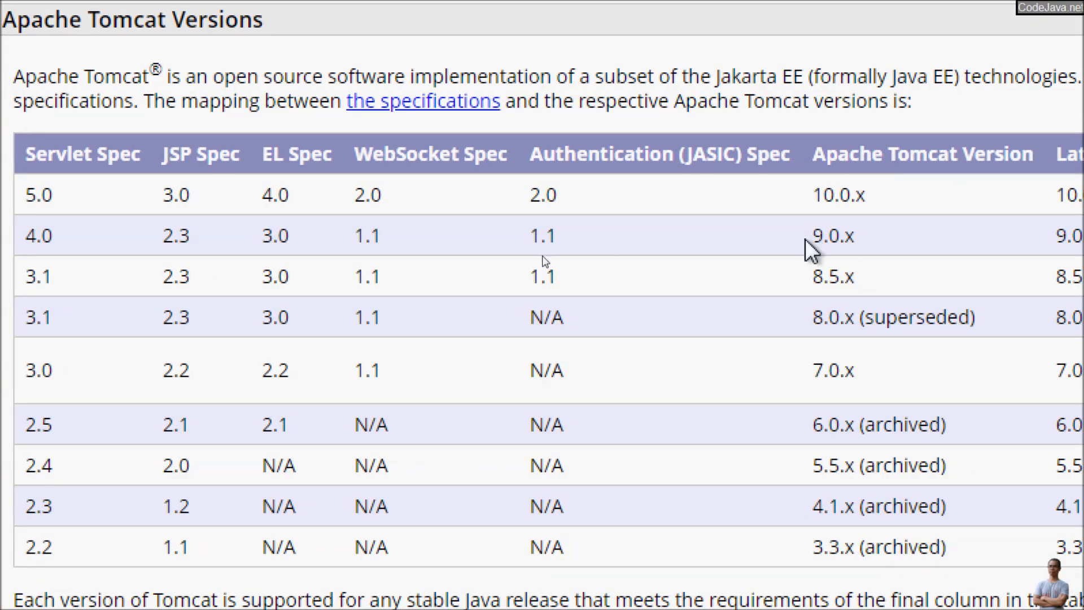
left_click_drag(808, 236, 866, 240)
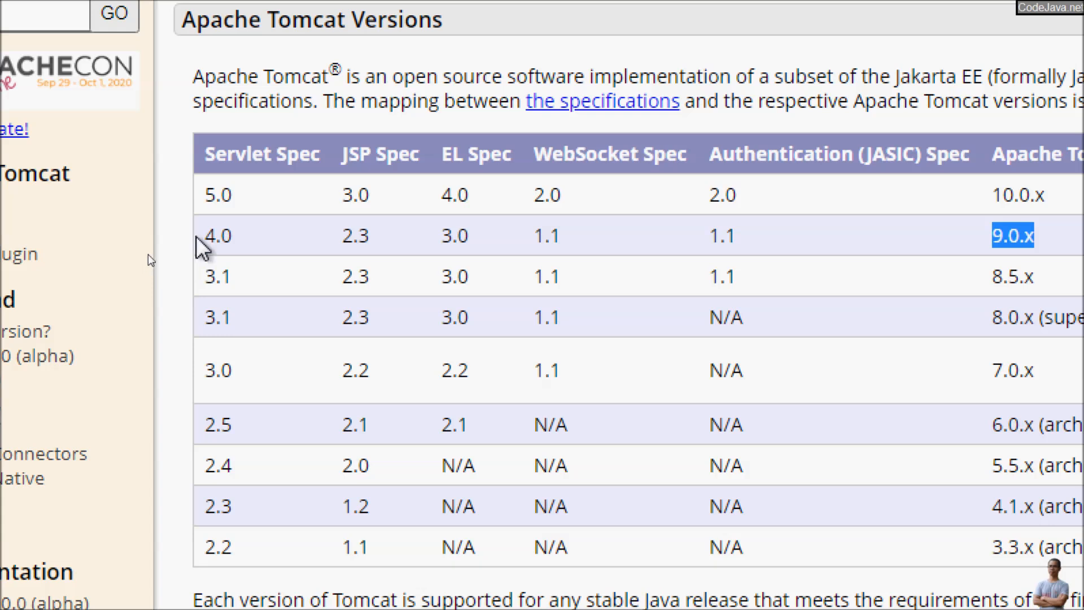
left_click_drag(205, 235, 590, 241)
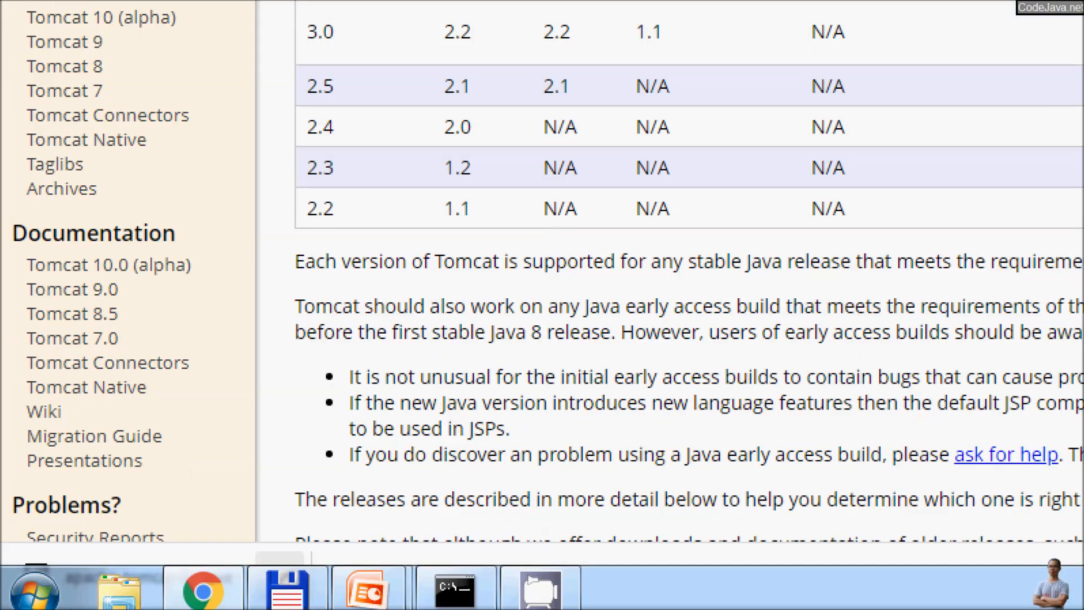
Step: Show the downloaded apache-tomcat-9.0.36 installer in the Downloads folder and launch it
left_click(280, 576)
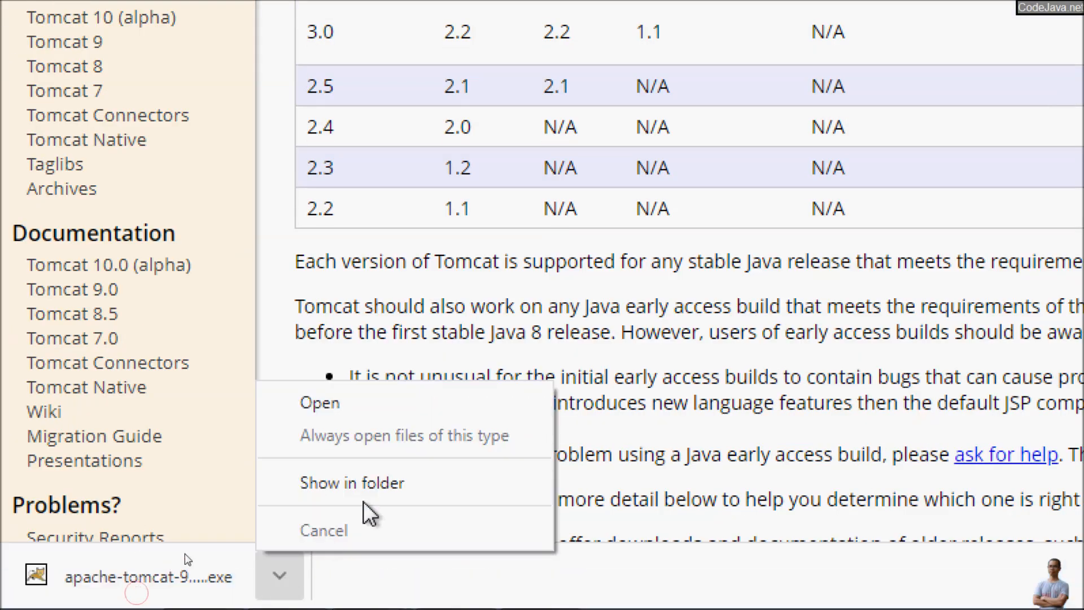
left_click(384, 486)
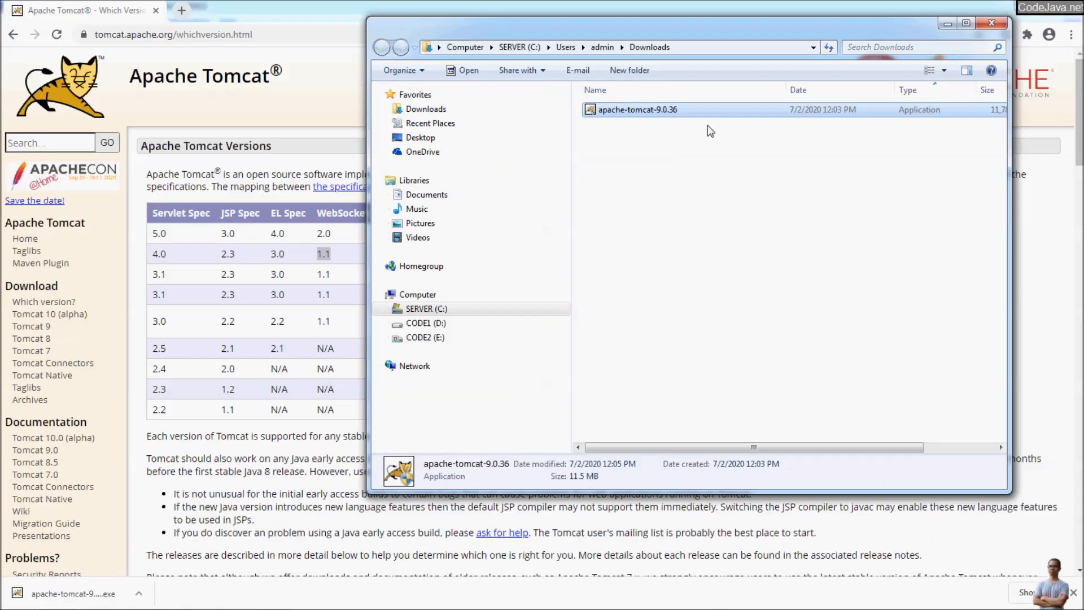
left_click_drag(706, 26, 544, 73)
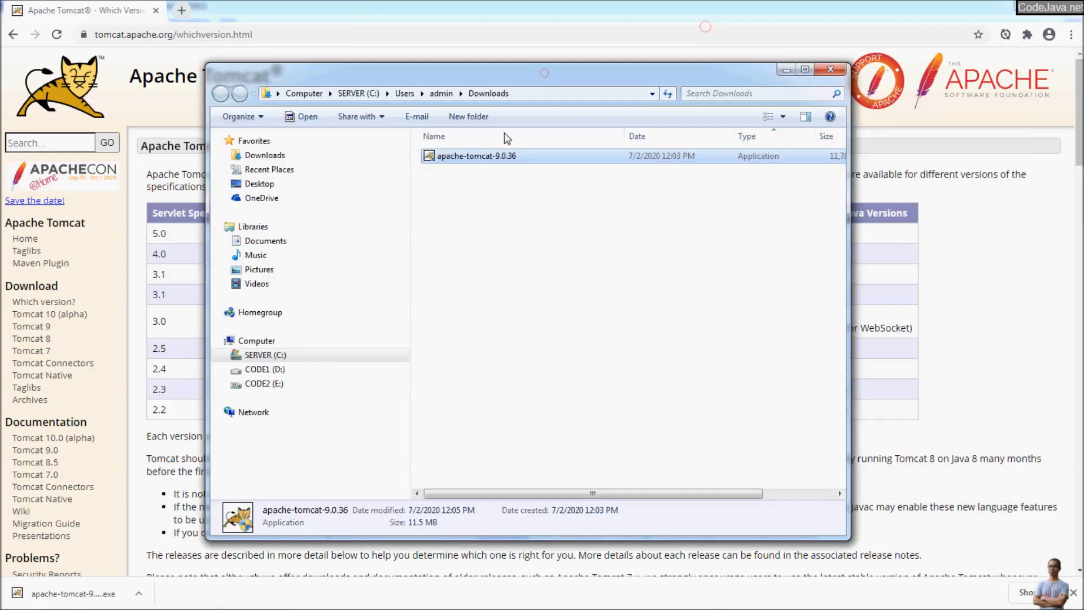
double_click(486, 158)
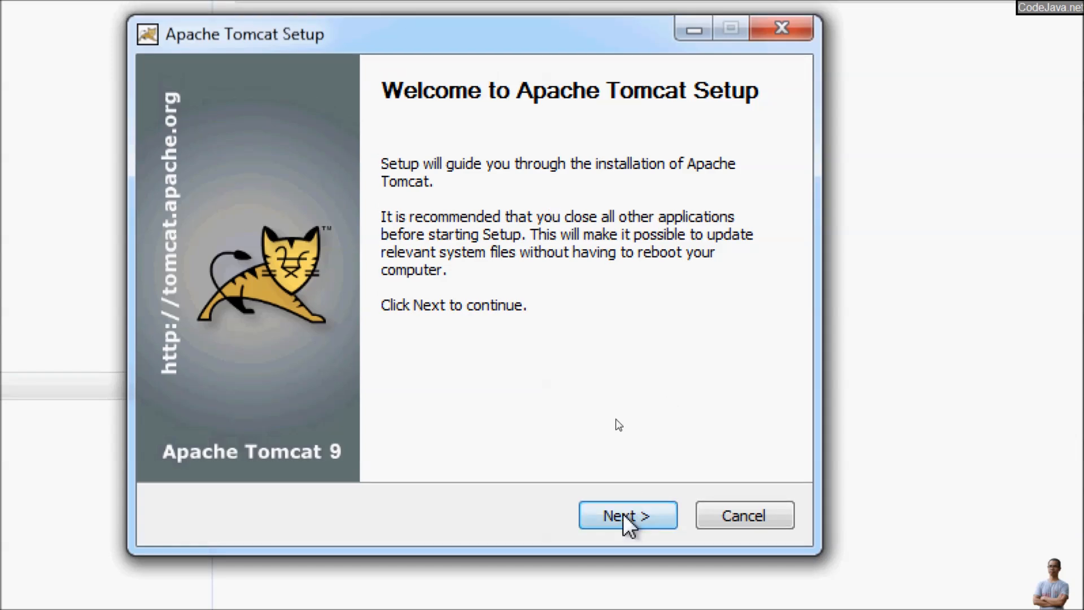
Step: Accept the license and add the Host Manager and Examples components to the install
left_click(624, 515)
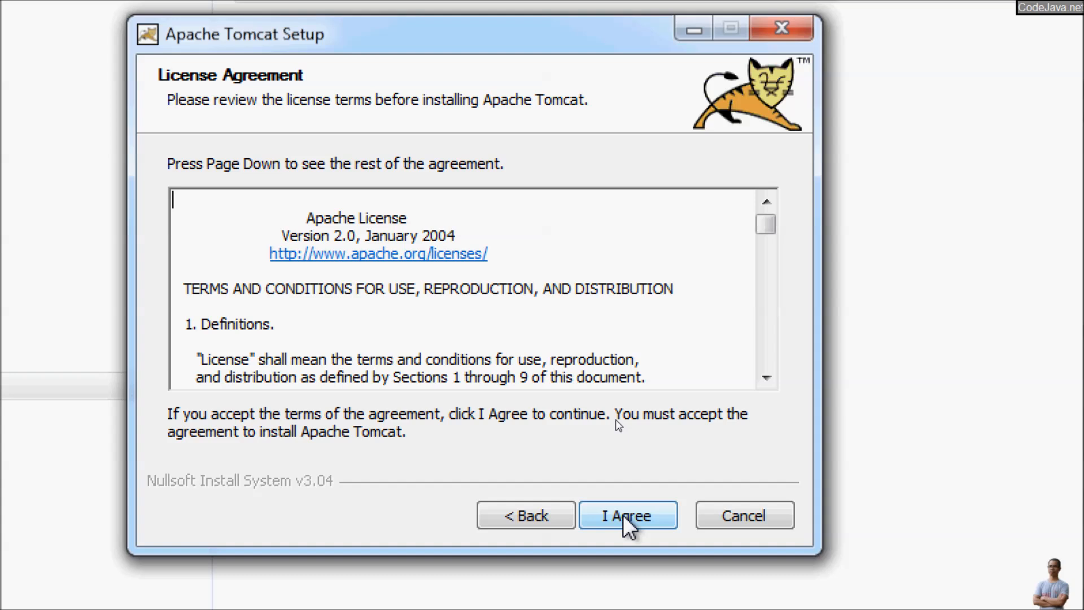
left_click(622, 515)
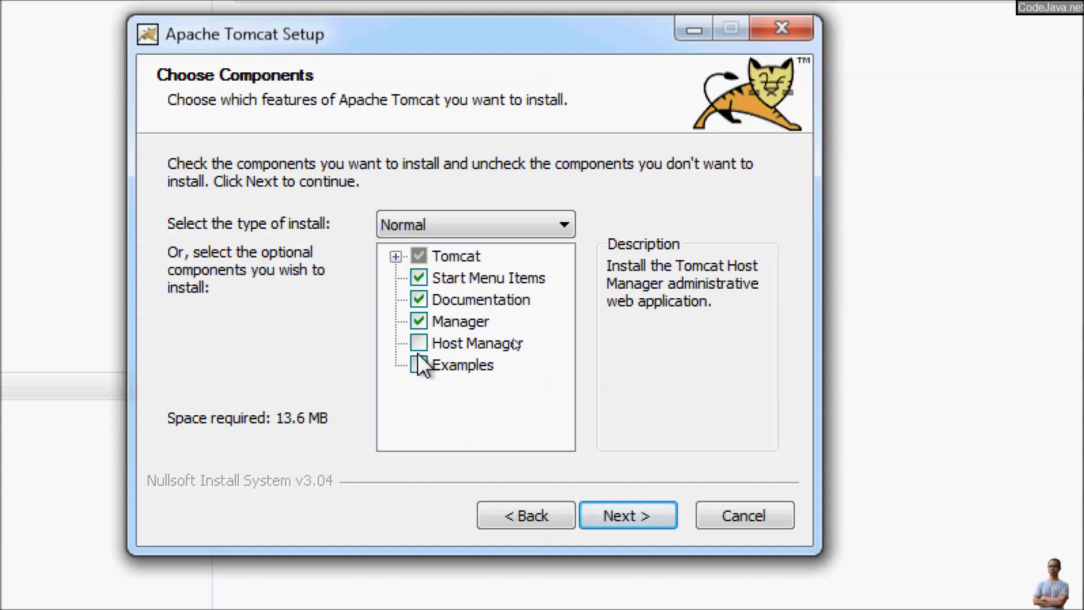
left_click(419, 342)
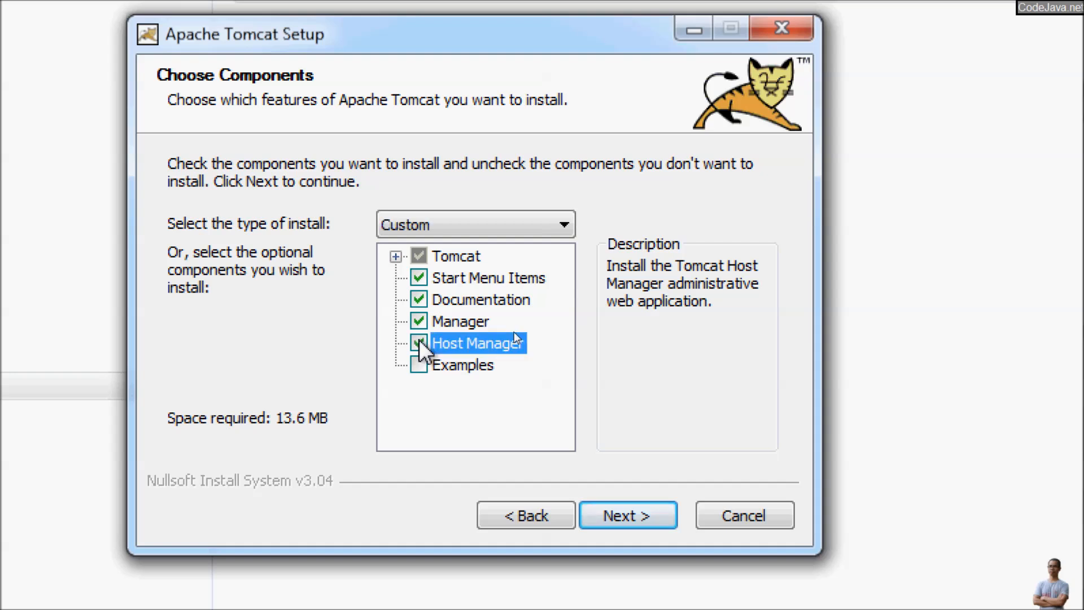
left_click(418, 364)
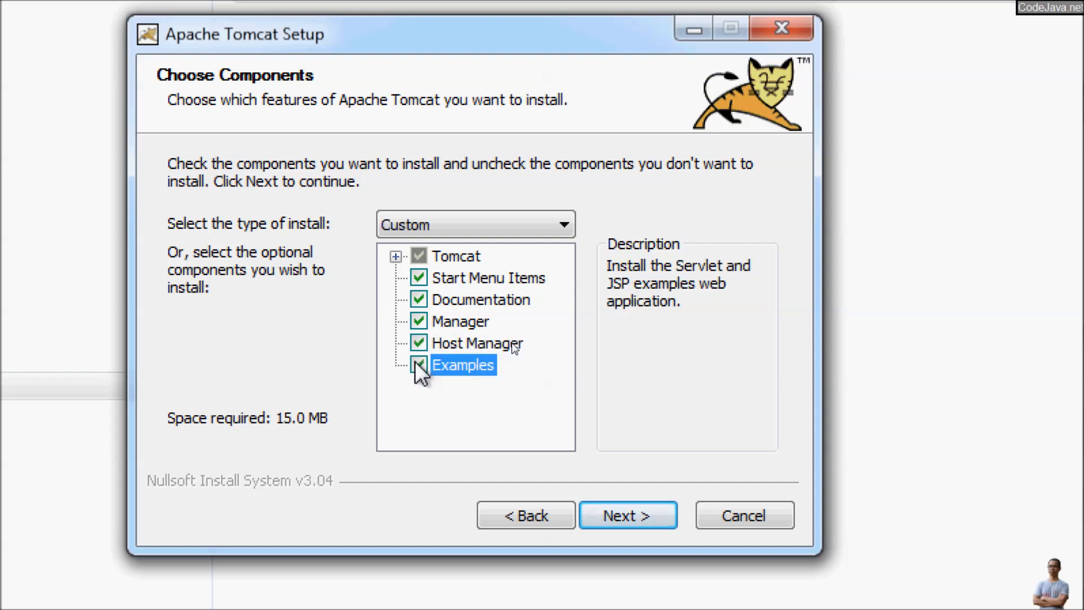
left_click(632, 509)
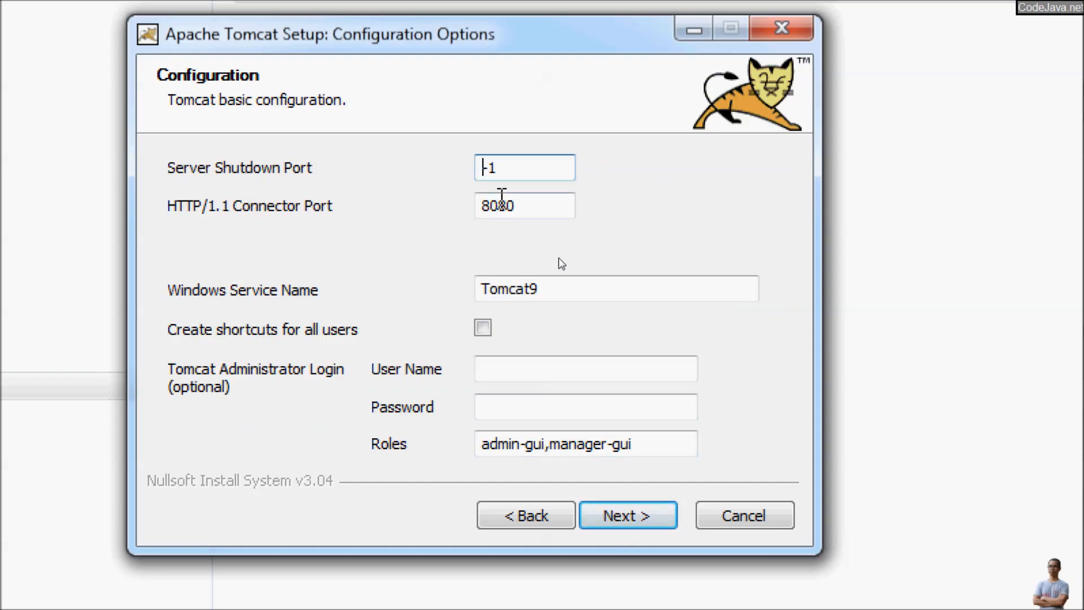
Step: Change the Server Shutdown Port to 1984, keeping HTTP port 8080 and service name Tomcat9
left_click_drag(513, 168, 447, 166)
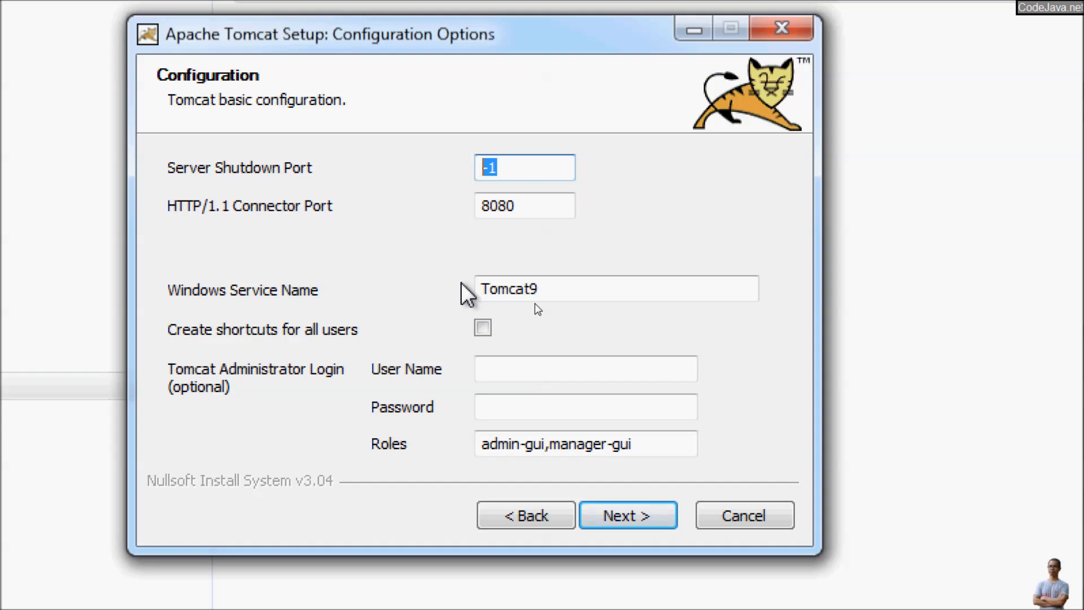
type("1984")
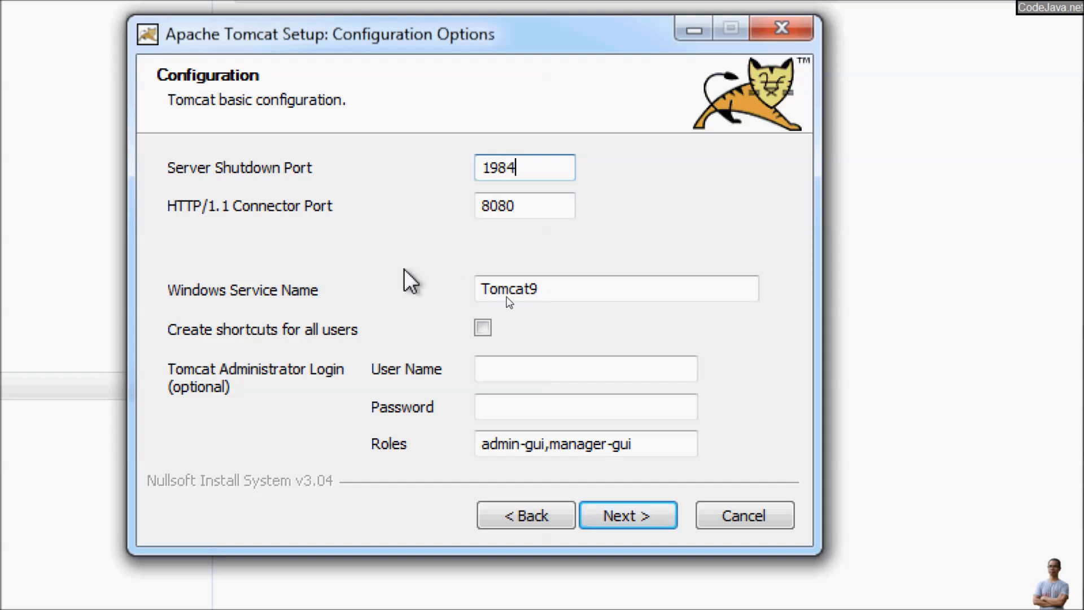
left_click_drag(534, 206, 443, 225)
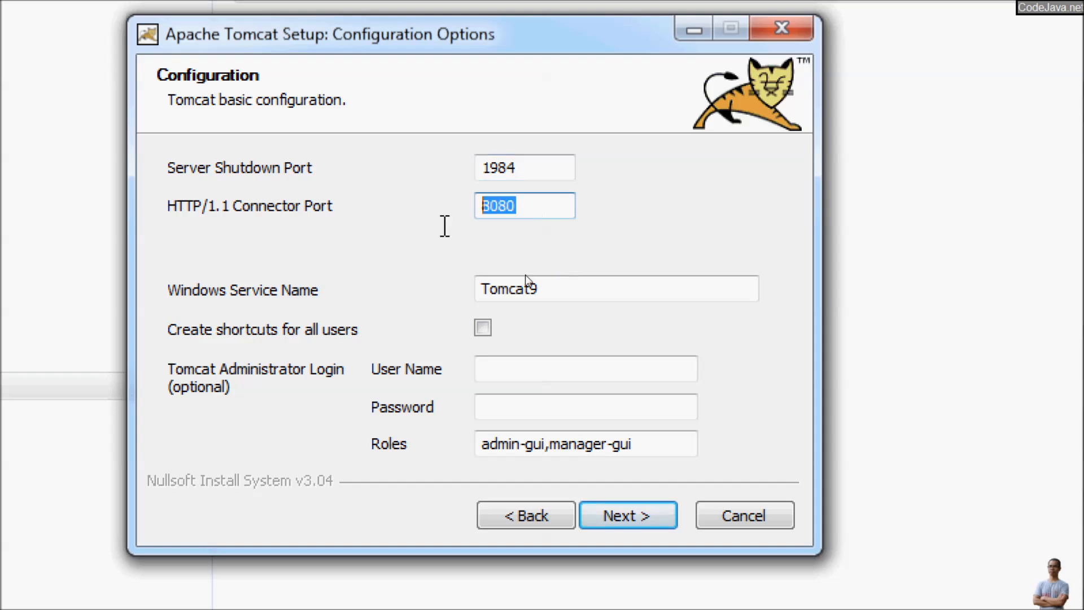
left_click(527, 205)
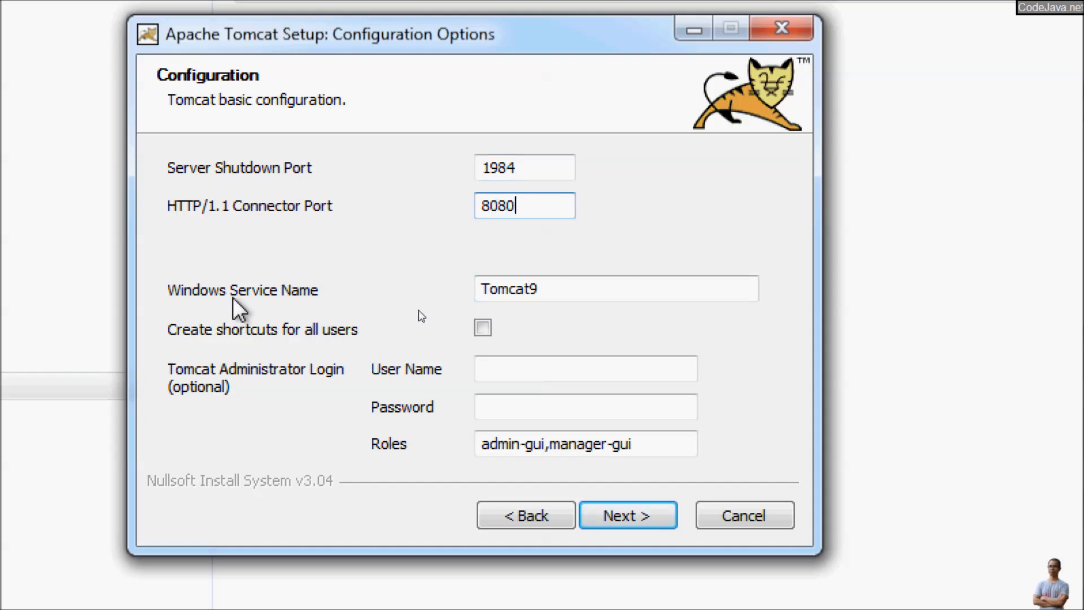
left_click_drag(584, 287, 367, 289)
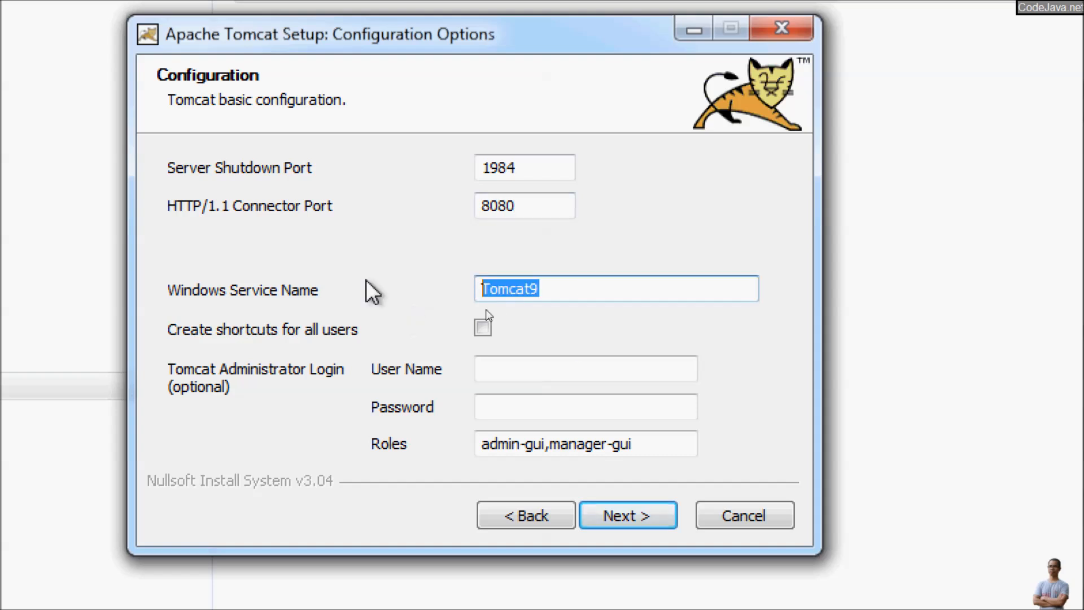
Step: Enter the administrator user name and password and continue to the Java path page
left_click(489, 367)
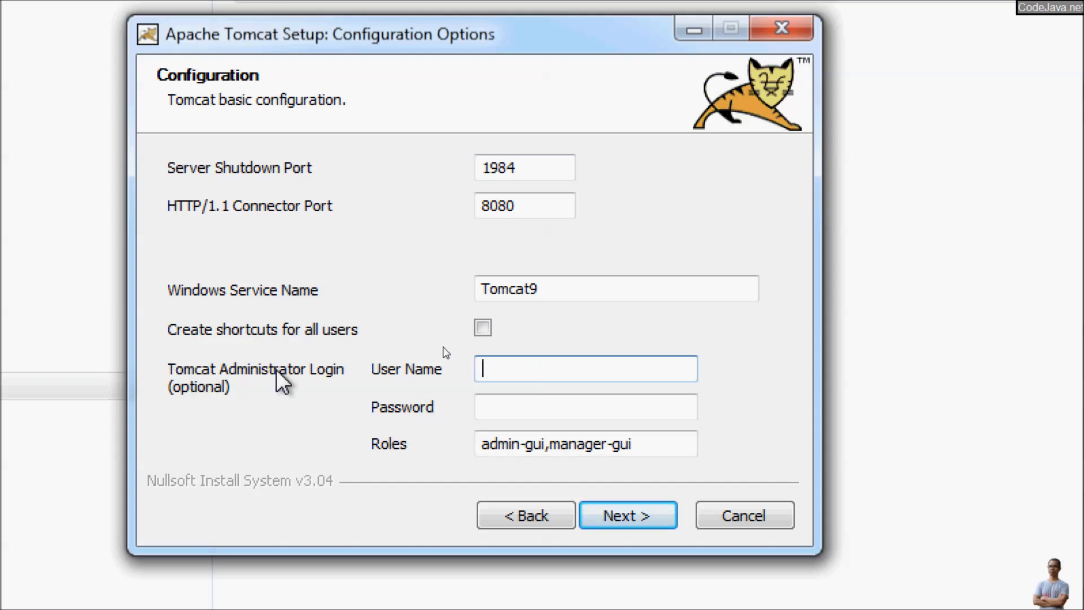
type("admin")
key("Tab")
type("admin")
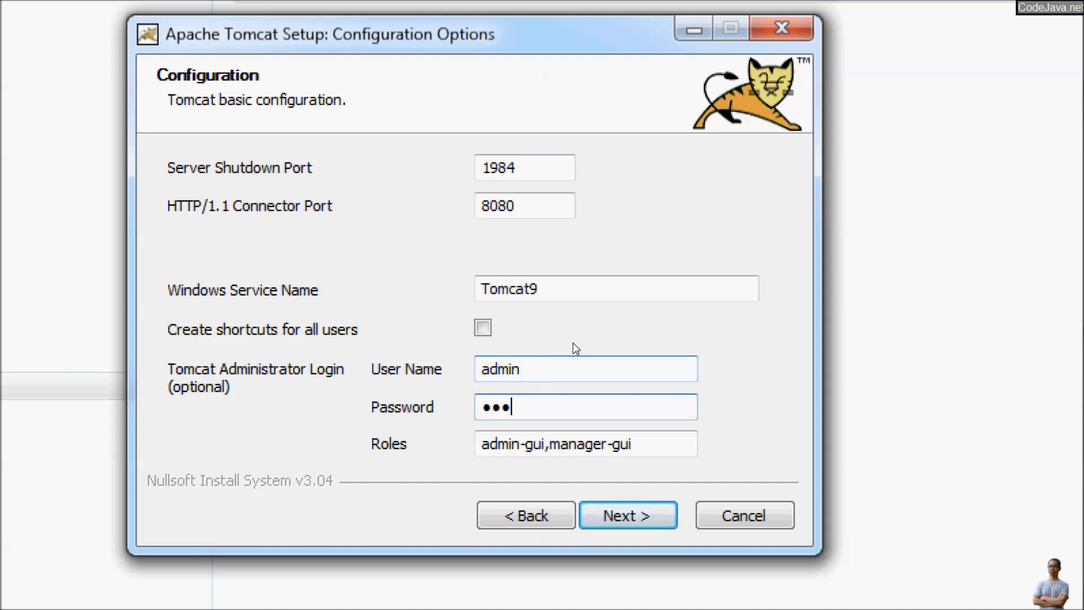
left_click(607, 516)
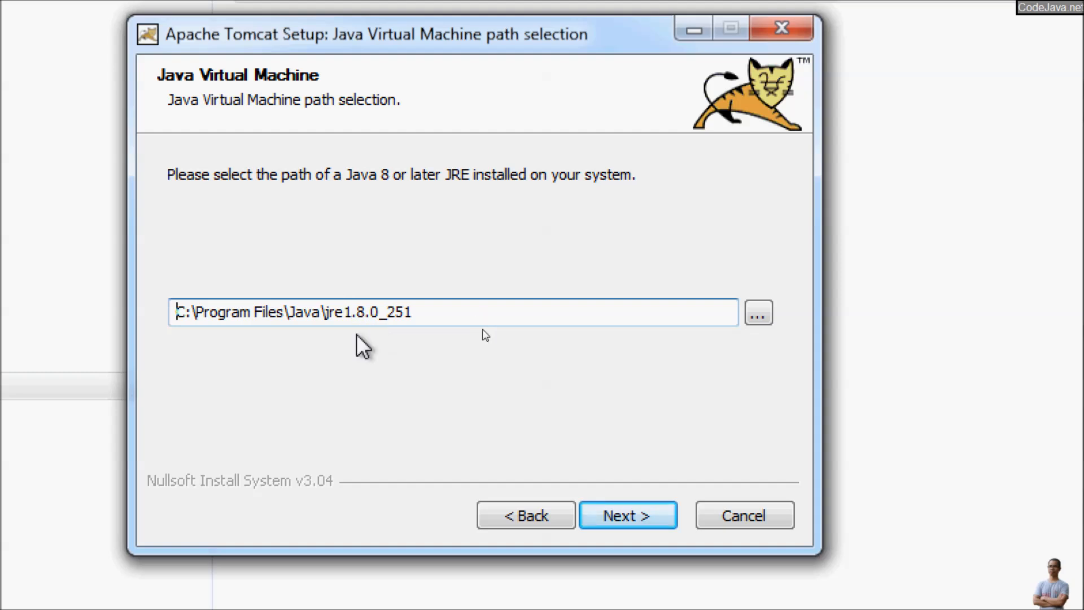
Step: Accept the Java path and default install folder, then finish without running Tomcat or showing the readme
left_click(628, 516)
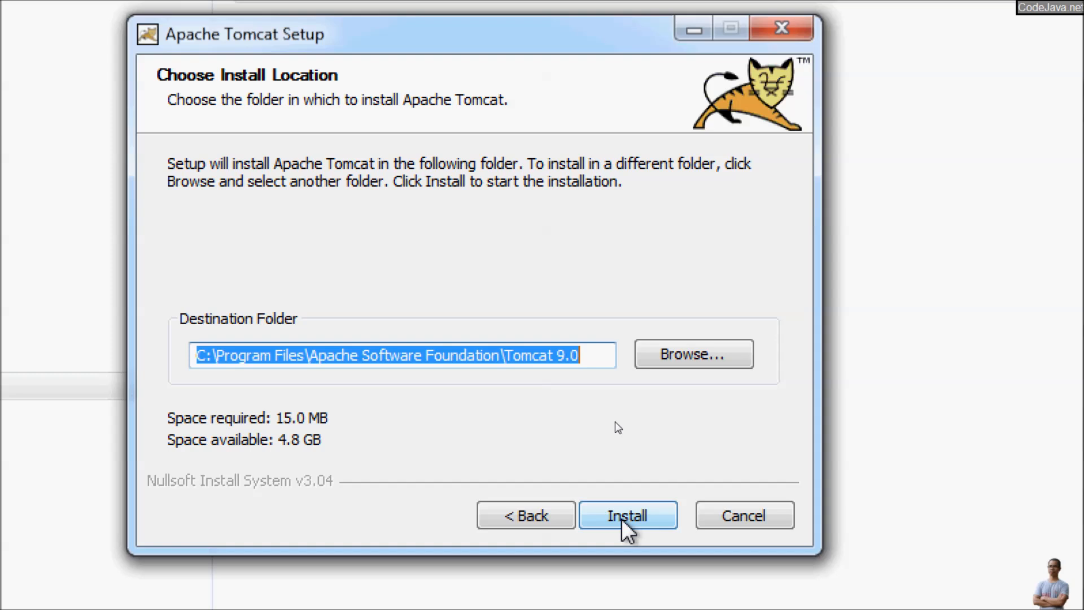
left_click(628, 514)
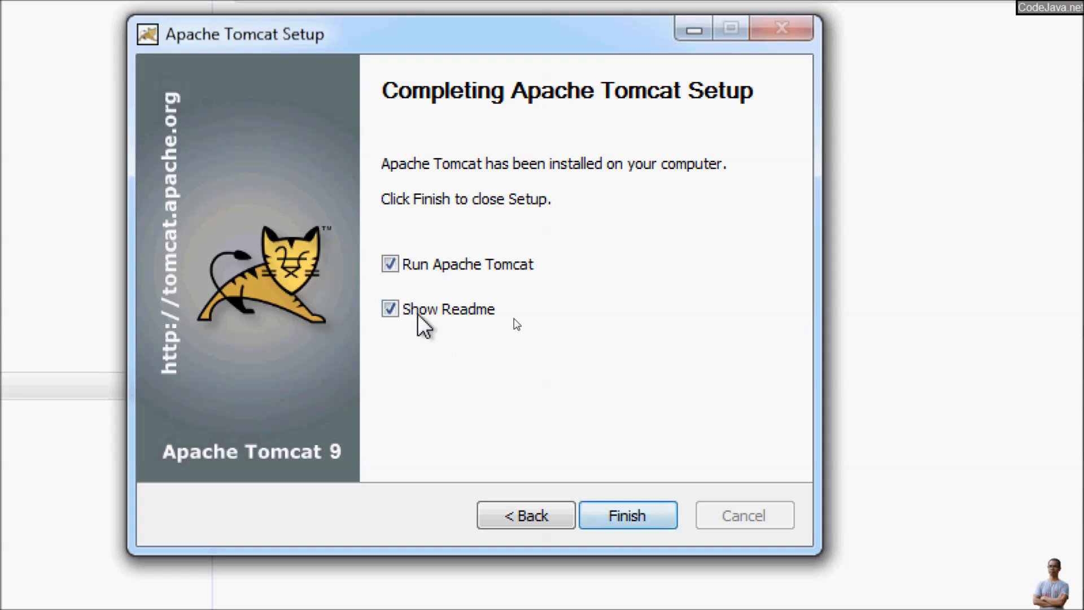
left_click(390, 309)
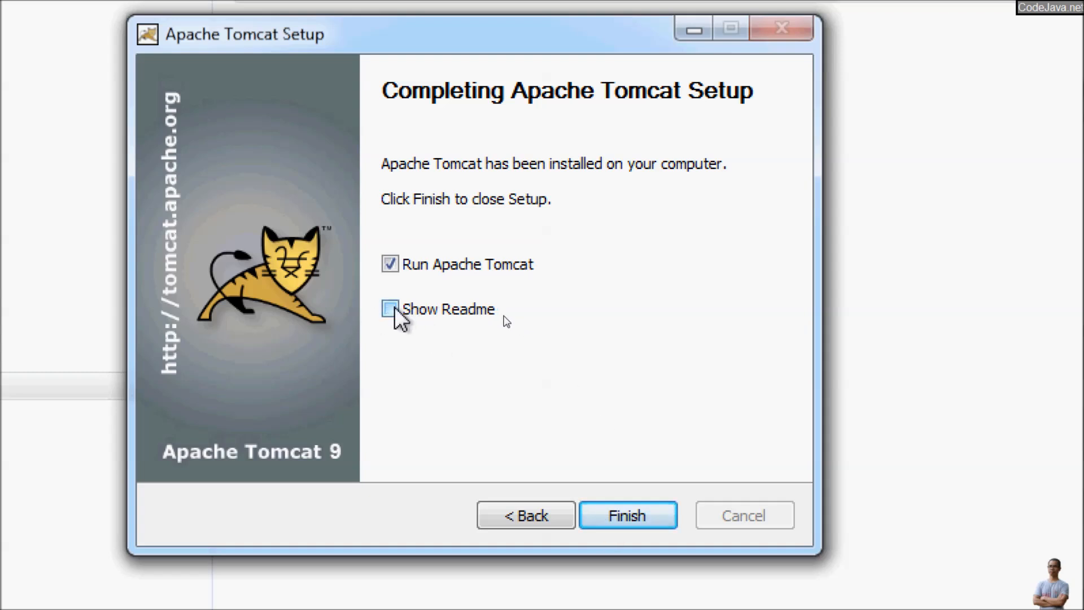
left_click(427, 265)
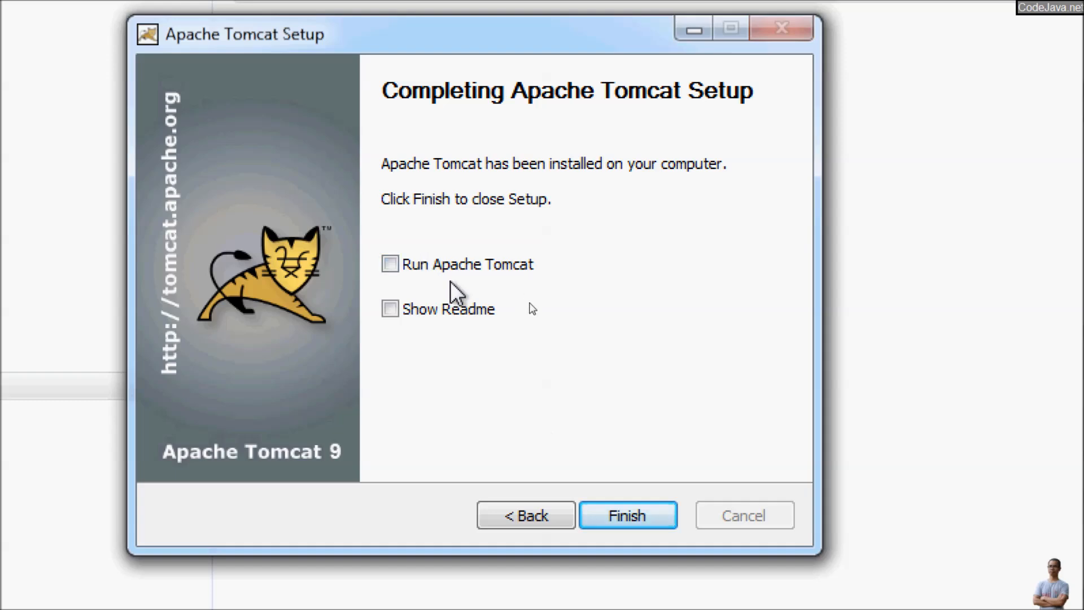
left_click(608, 517)
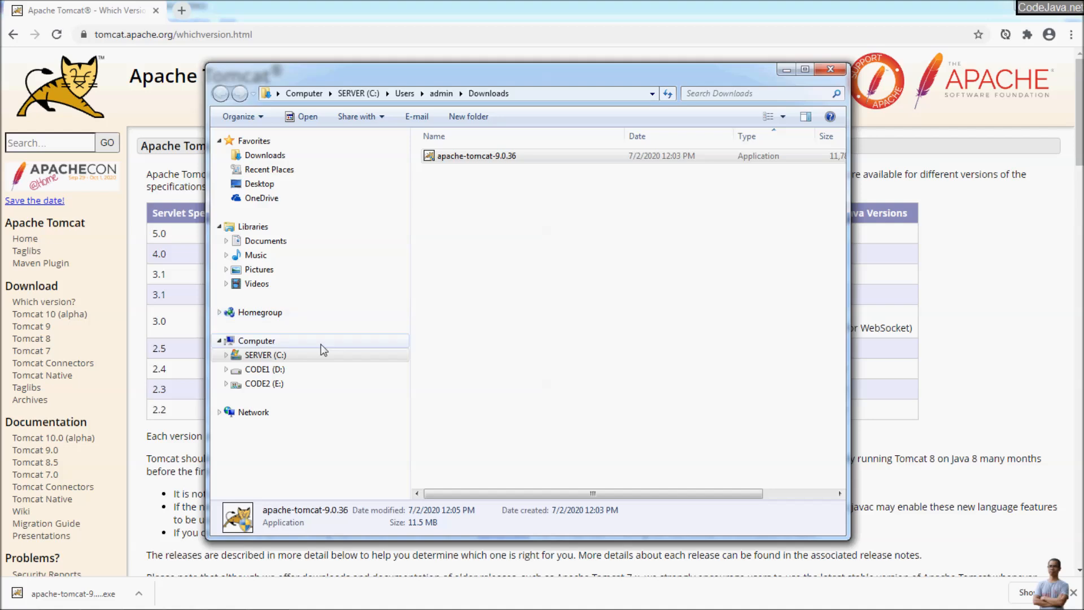
Step: Navigate to C:\Program Files\Apache Software Foundation\Tomcat 9.0 and grant permanent folder access
left_click(276, 356)
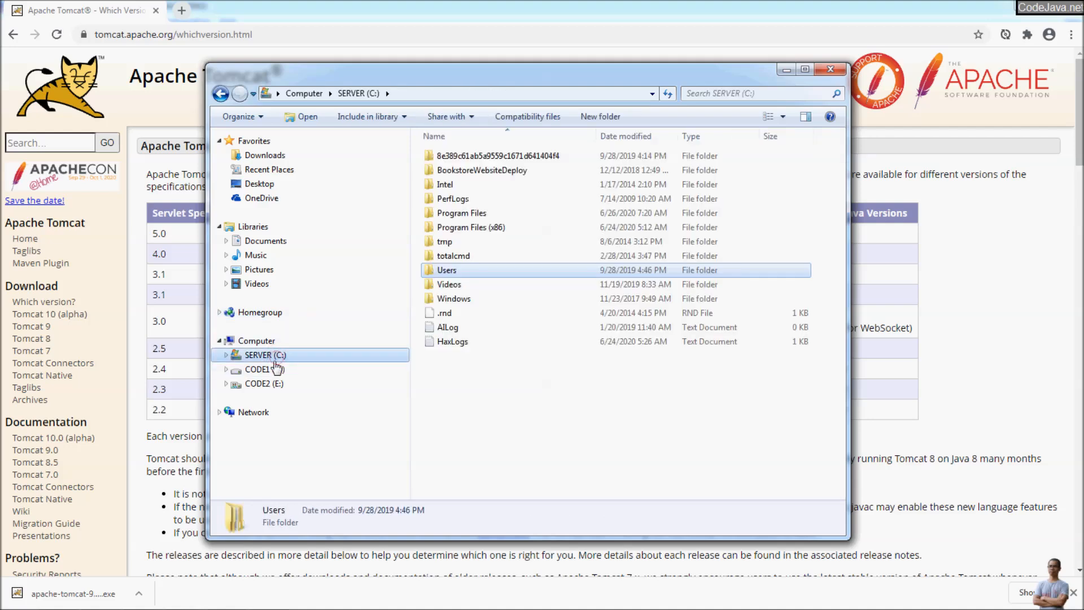
double_click(464, 213)
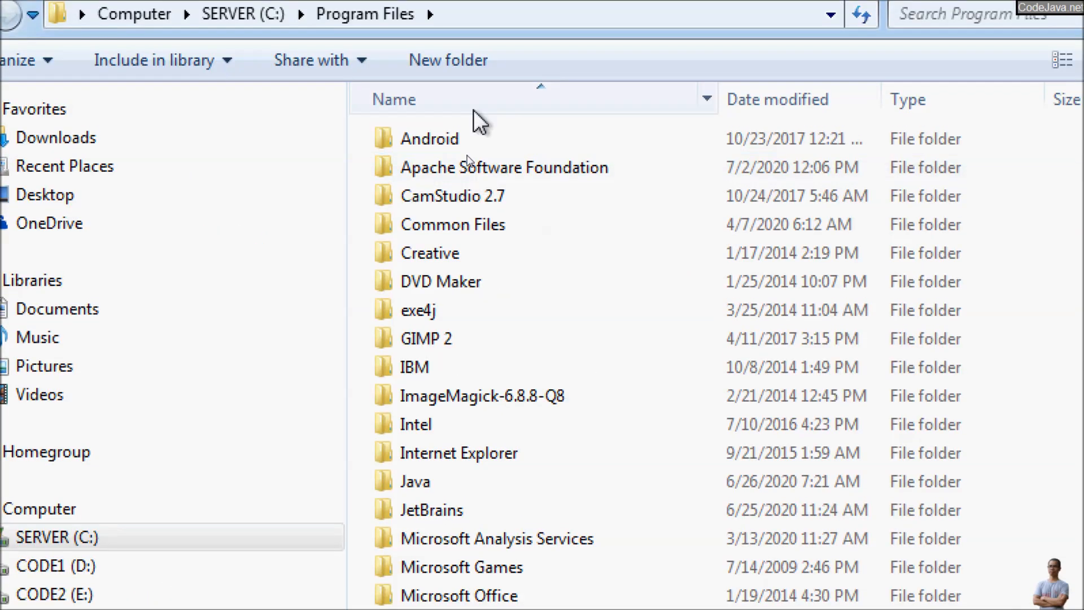
double_click(467, 170)
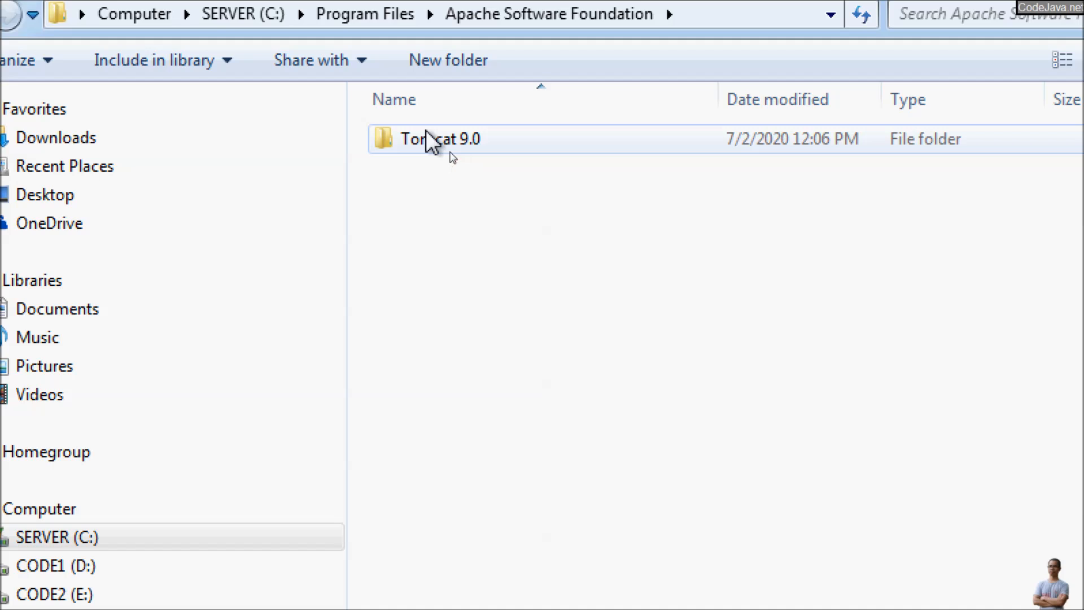
double_click(431, 148)
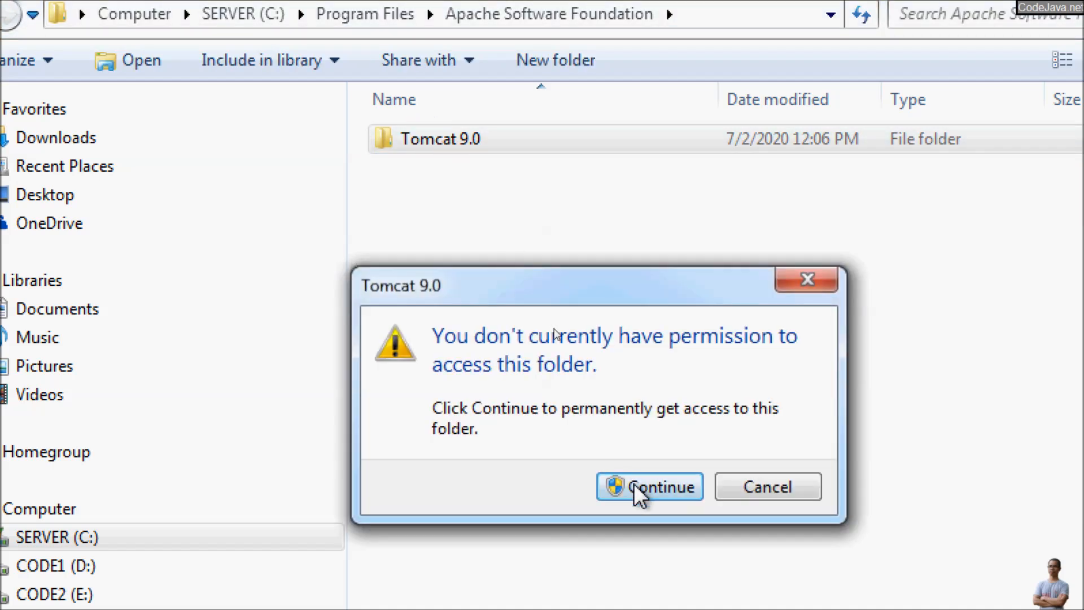
left_click(634, 483)
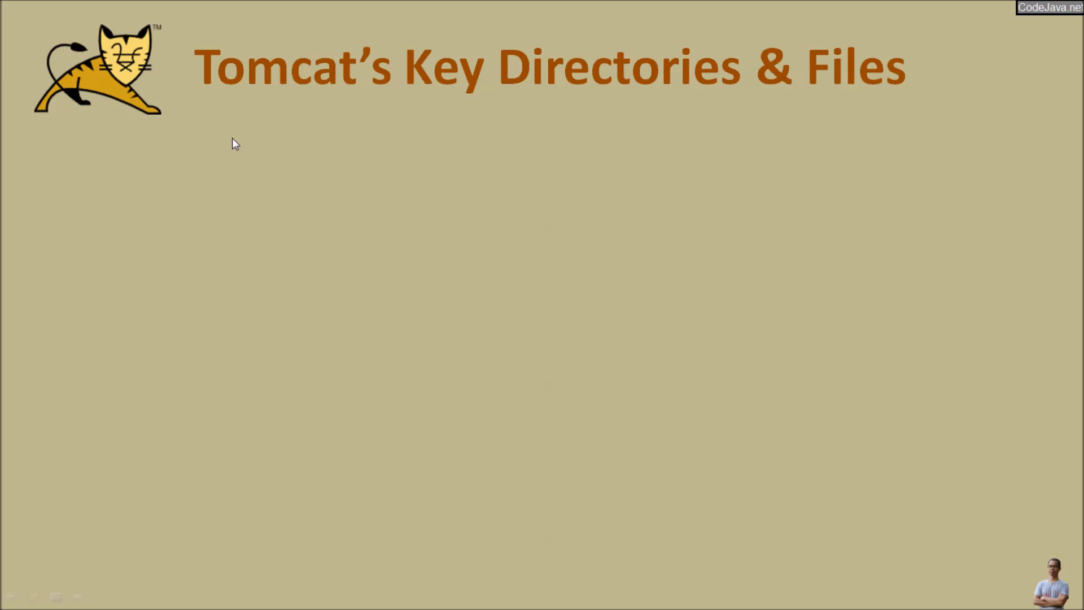
Step: Reveal the /bin slide bullet and open Tomcat 9.0's bin folder in Explorer
left_click(232, 138)
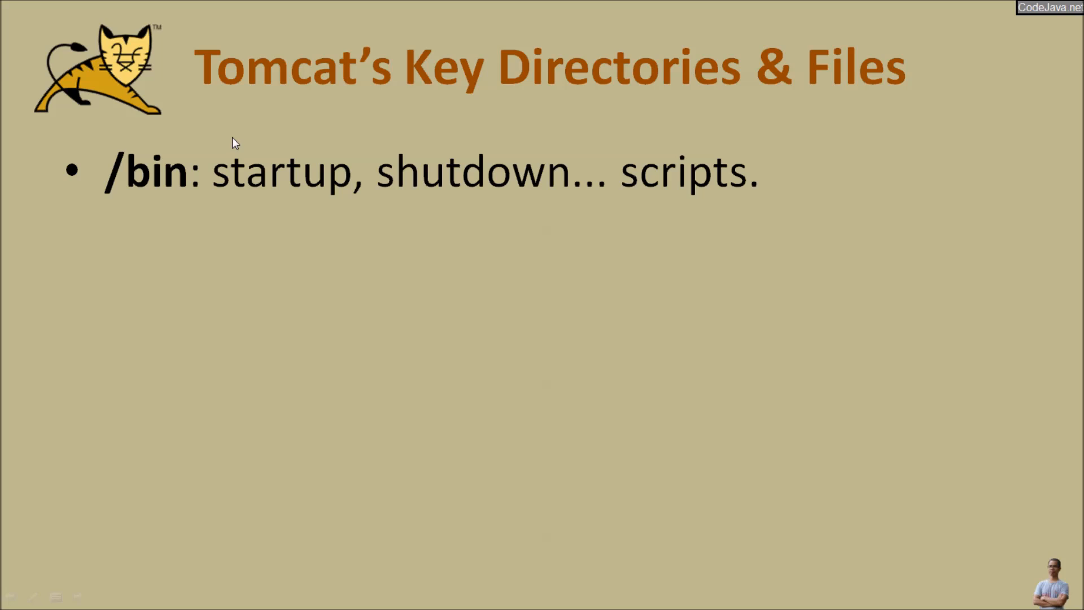
key("alt+Tab")
key("Tab")
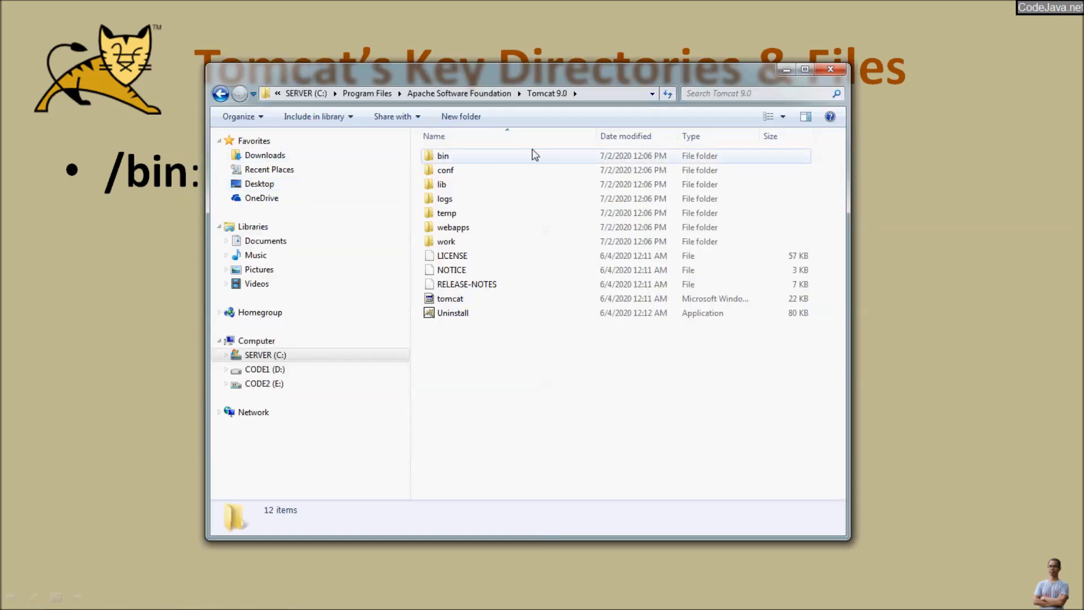
mouse_move(535, 154)
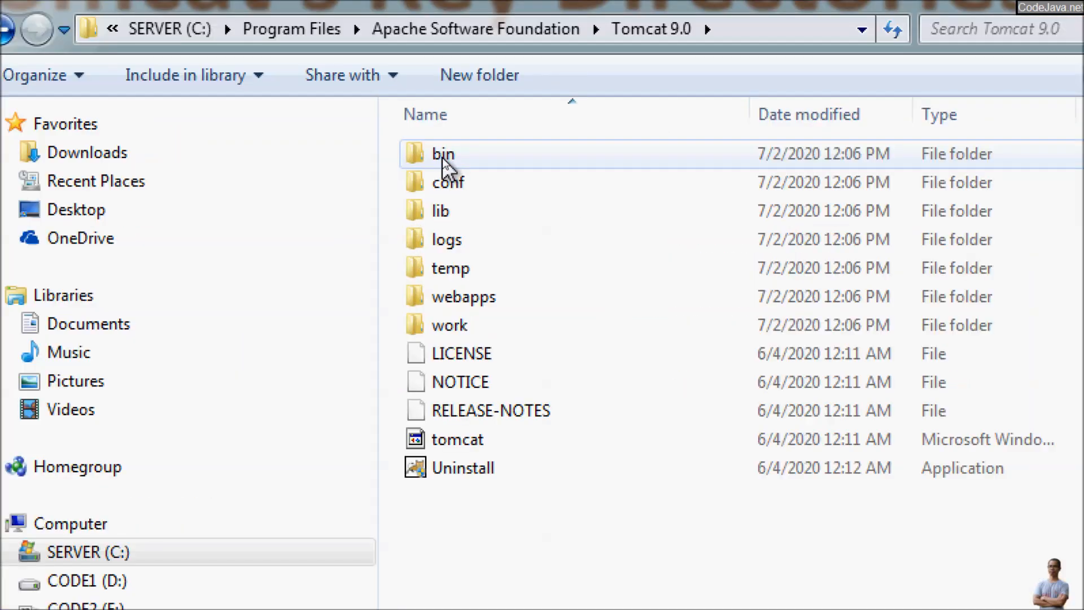
double_click(442, 157)
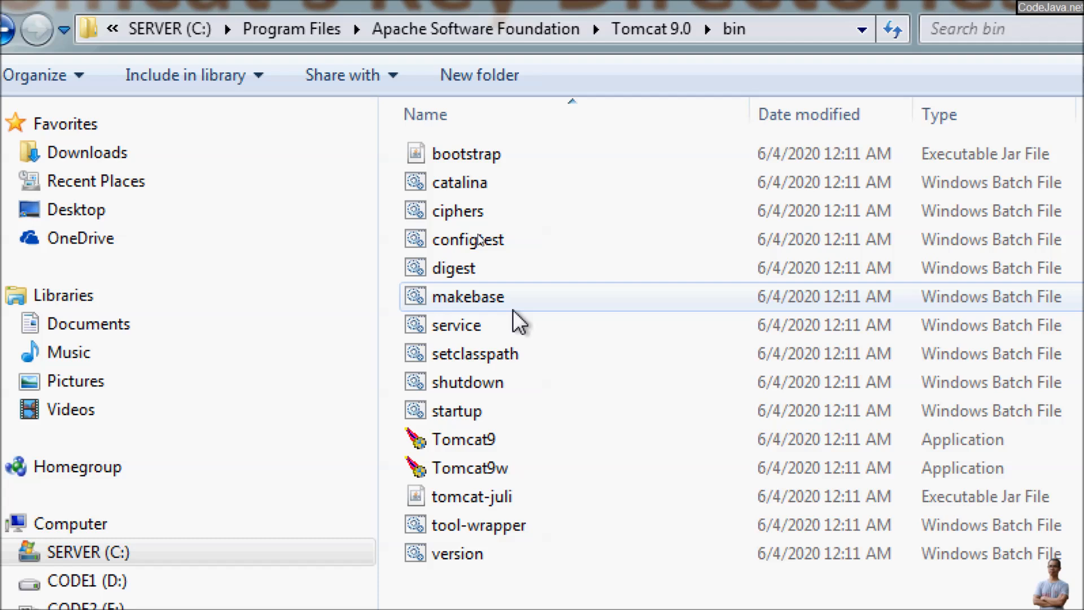
Step: Highlight the startup and shutdown scripts, then return to the slide and reveal the /conf bullet
mouse_move(512, 309)
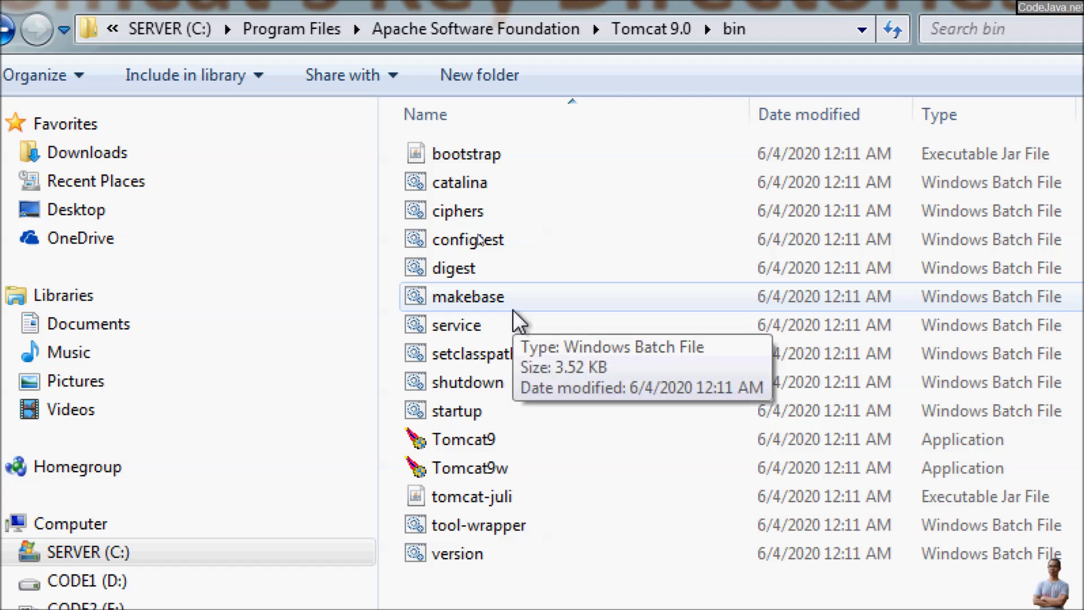
left_click(476, 413)
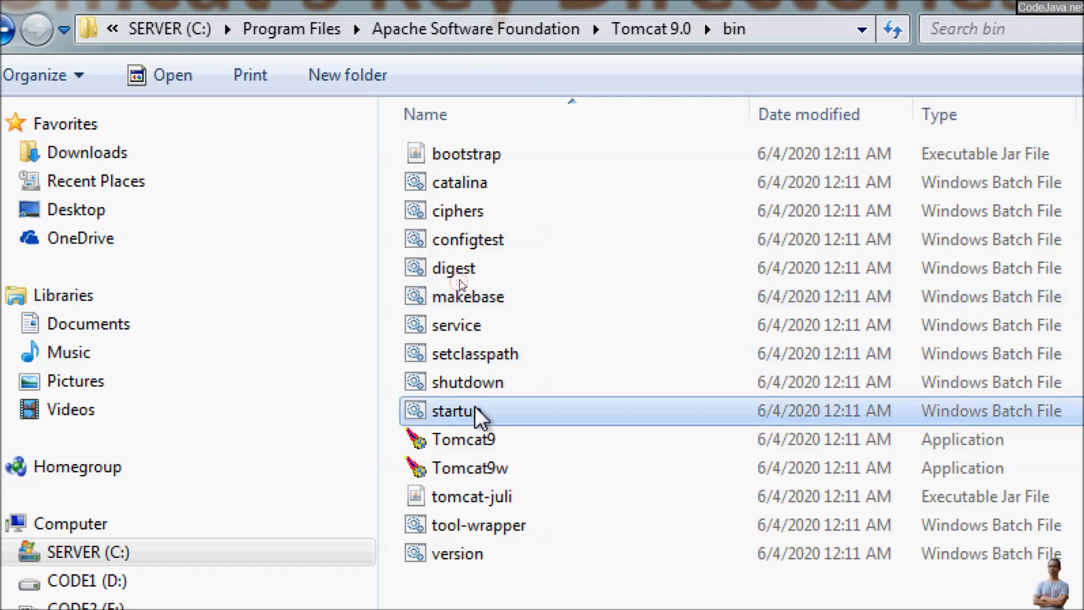
left_click(505, 388)
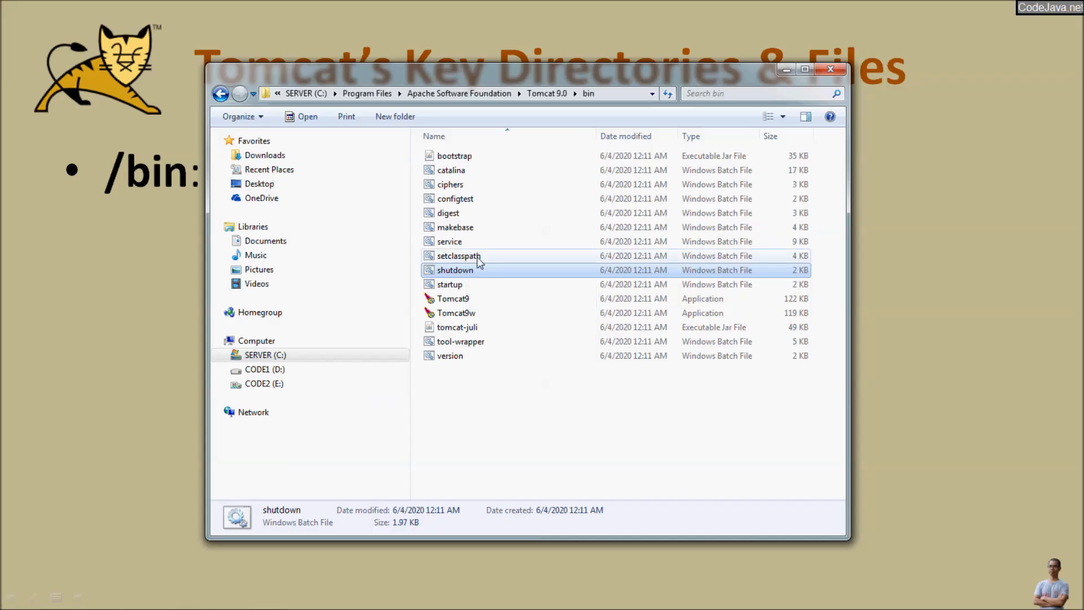
key("alt+Tab")
left_click(472, 266)
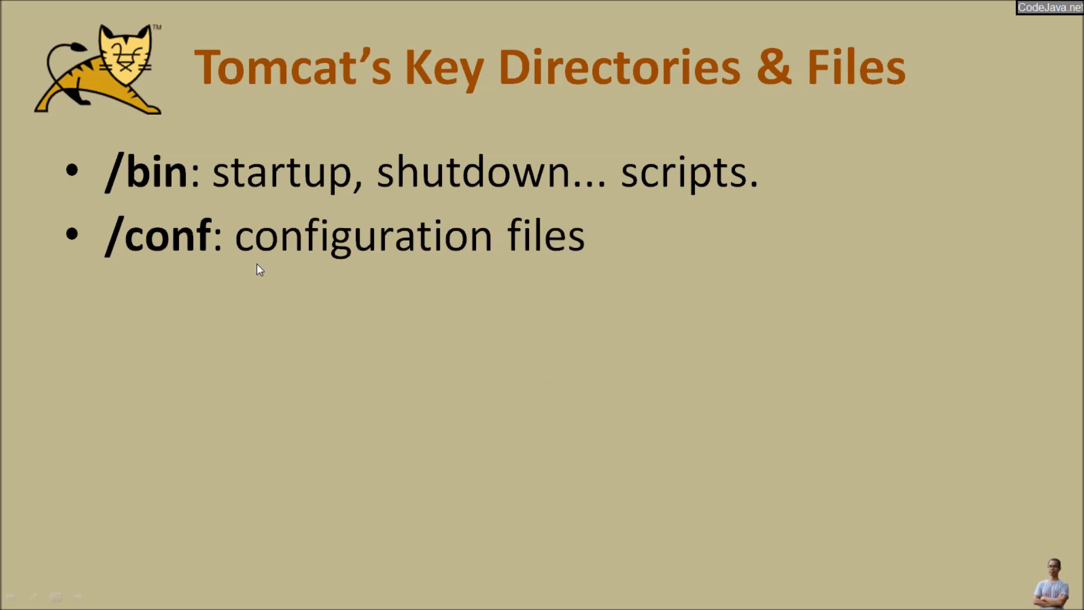
Step: Open Tomcat's conf folder and highlight the server and web configuration files
key("alt+Tab")
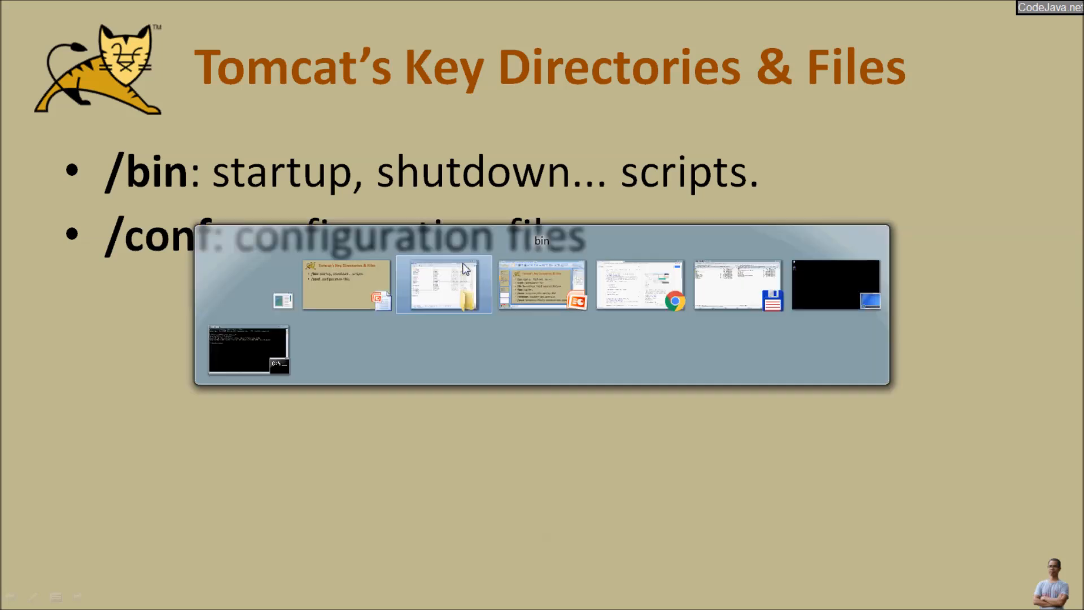
key("BackSpace")
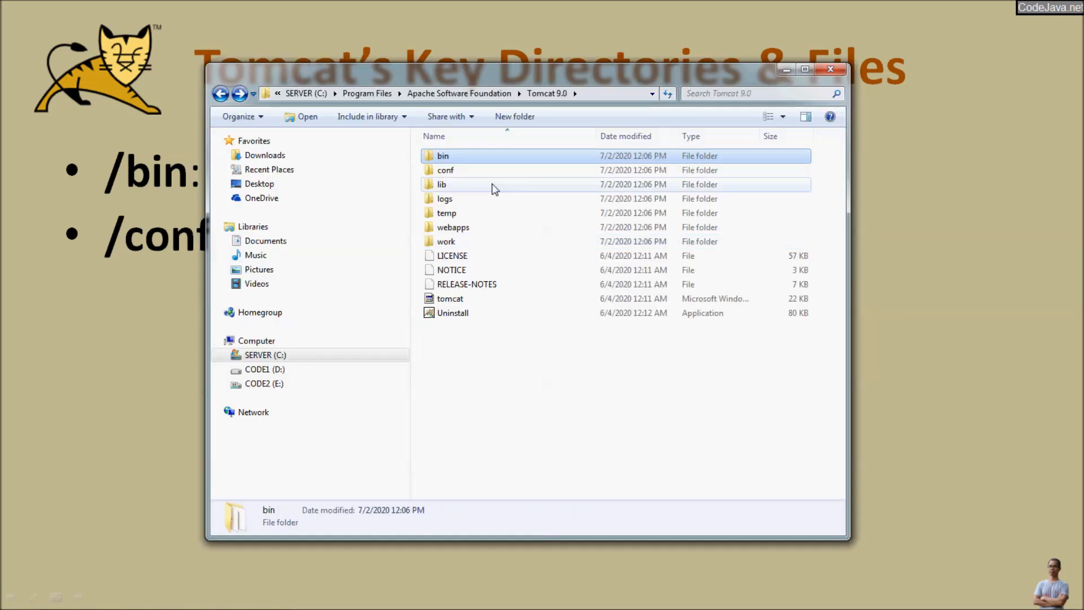
double_click(482, 174)
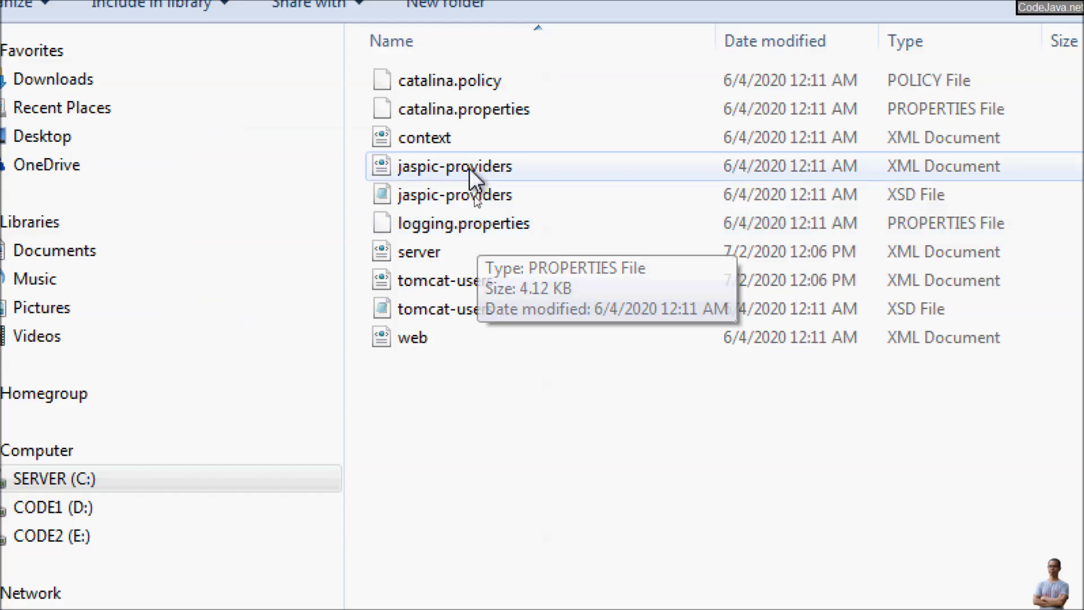
left_click(457, 244)
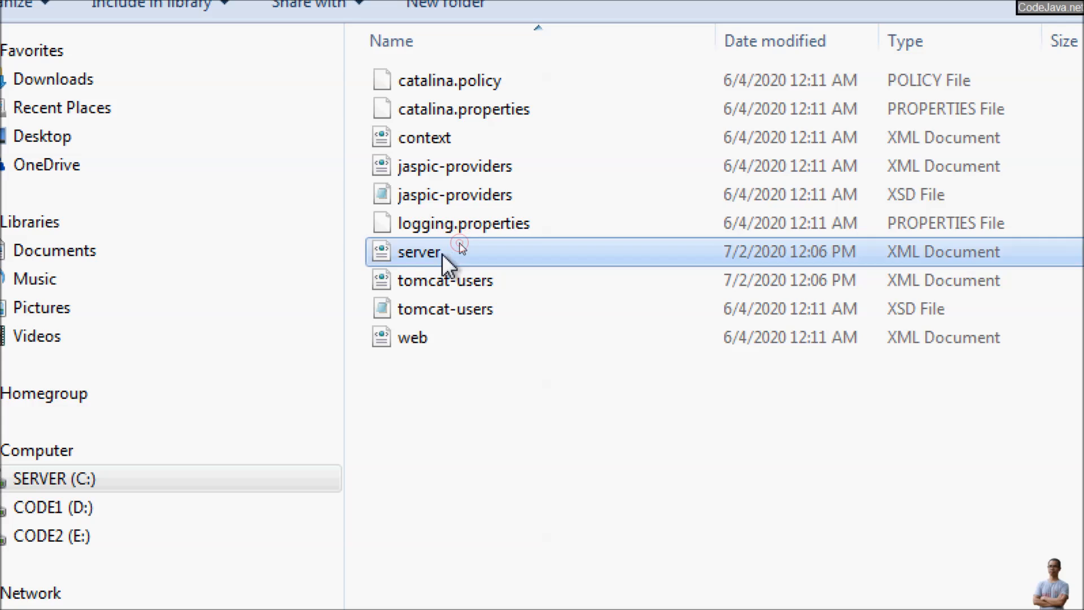
left_click(460, 336)
mouse_move(477, 291)
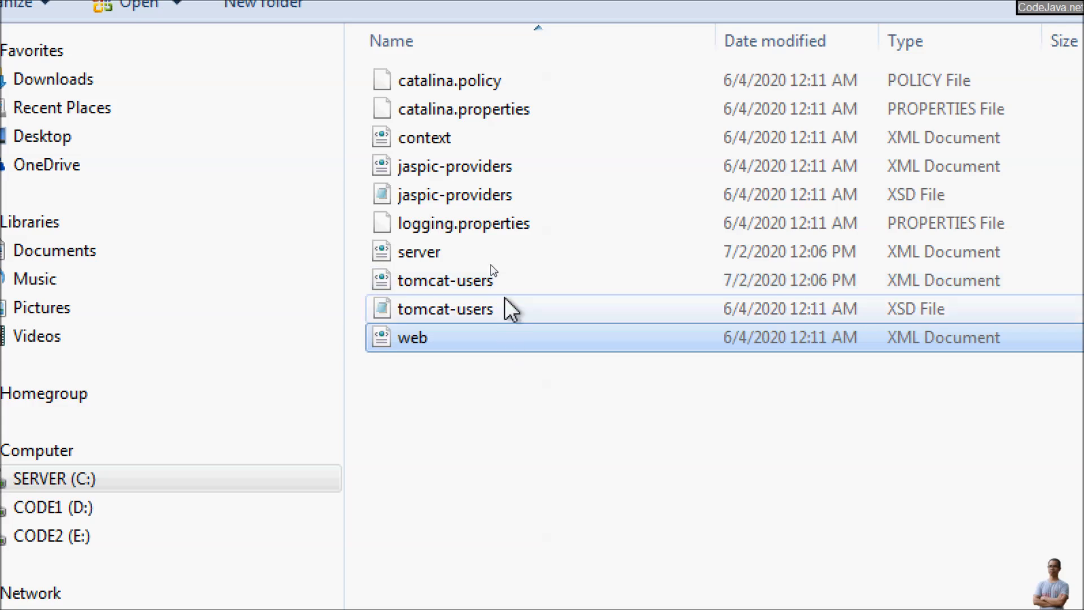
mouse_move(512, 289)
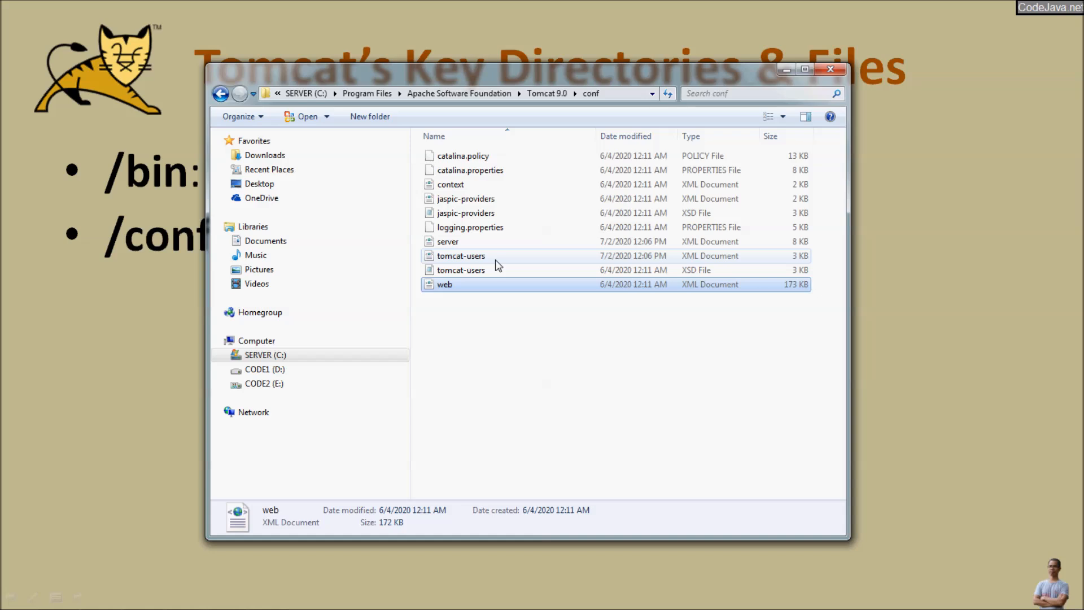
Step: Back in Tomcat 9.0, select the lib folder and reveal the /lib bullet on the slide
key("BackSpace")
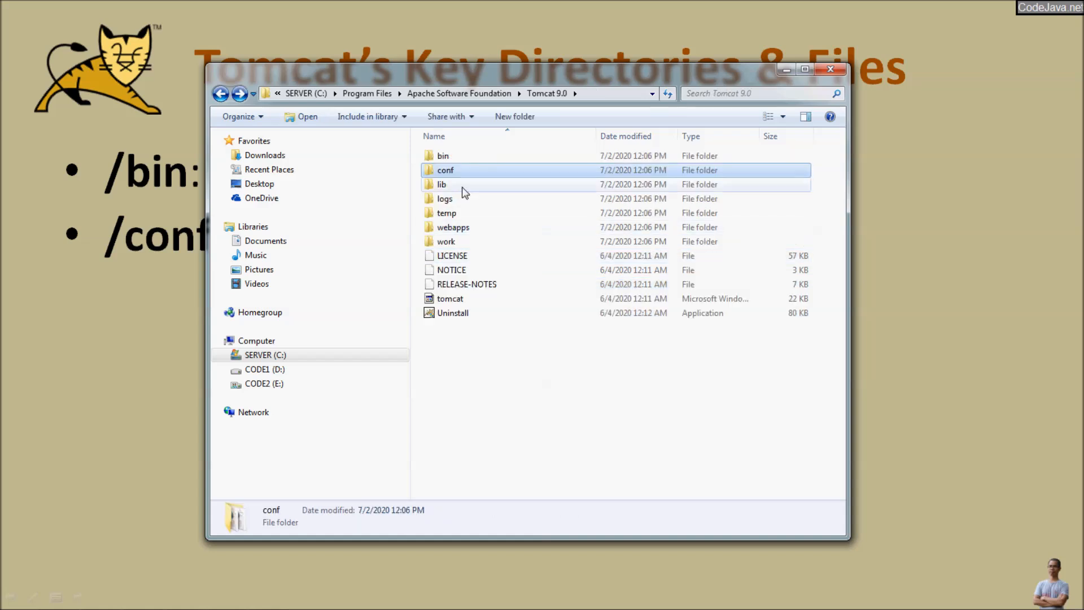
left_click(460, 188)
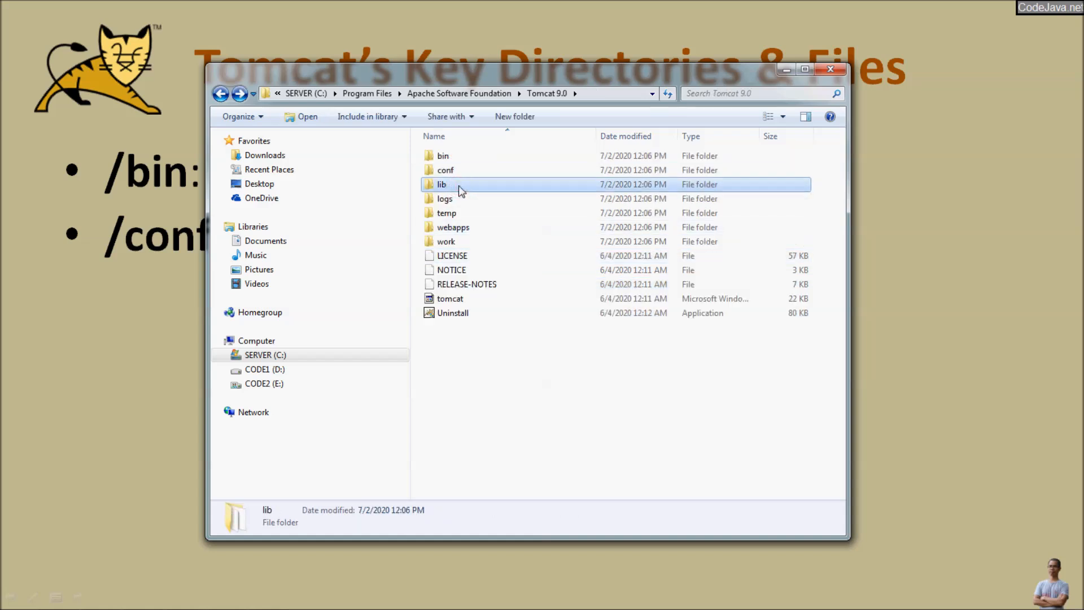
key("alt+Tab")
key("Right")
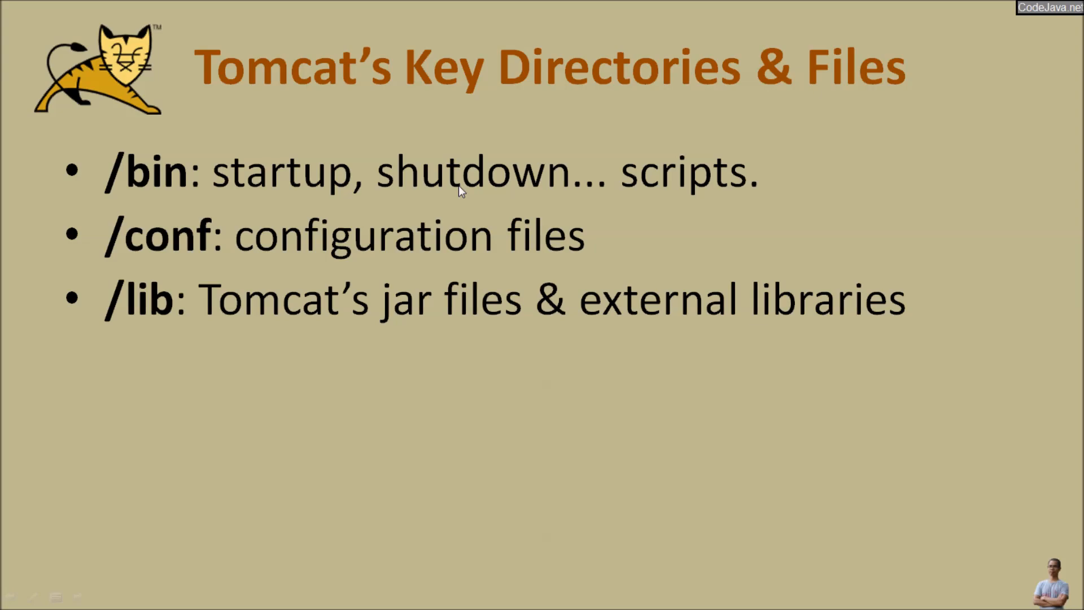
Step: Browse the lib folder's servlet-api, jsp-api, tomcat-coyote and el-api jars, then return to Tomcat 9.0
key("alt+Tab")
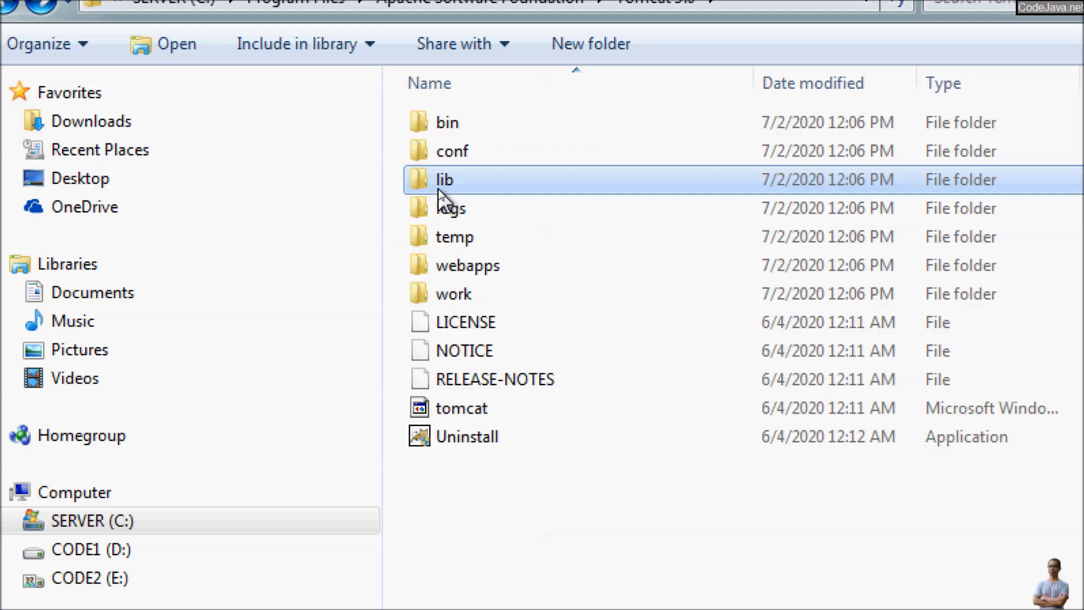
double_click(441, 185)
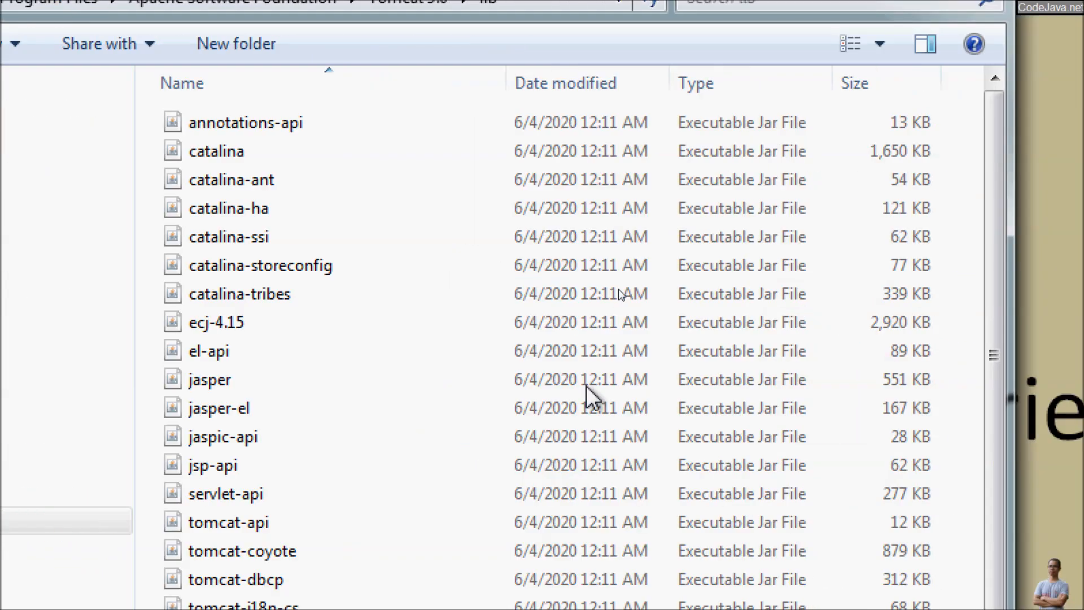
scroll(522, 418, "down", 2)
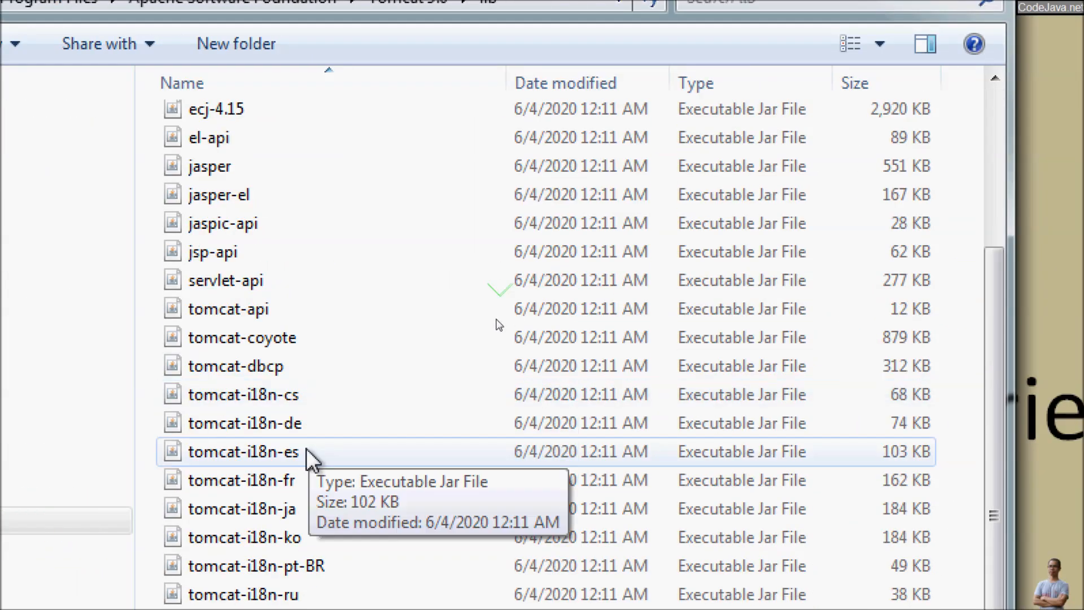
scroll(287, 463, "up", 1)
scroll(287, 464, "up", 2)
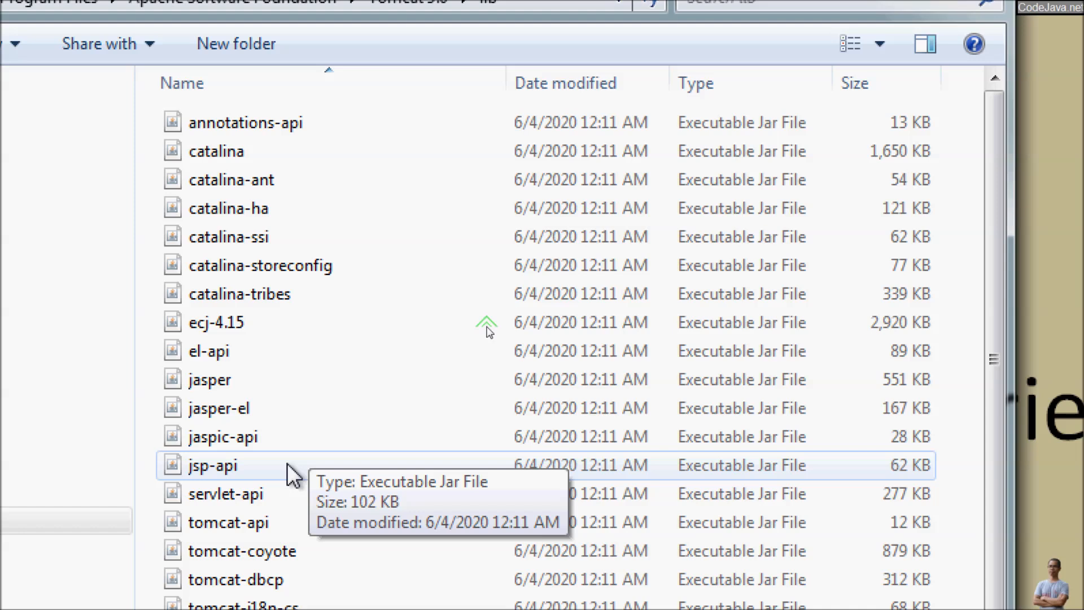
scroll(280, 469, "down", 2)
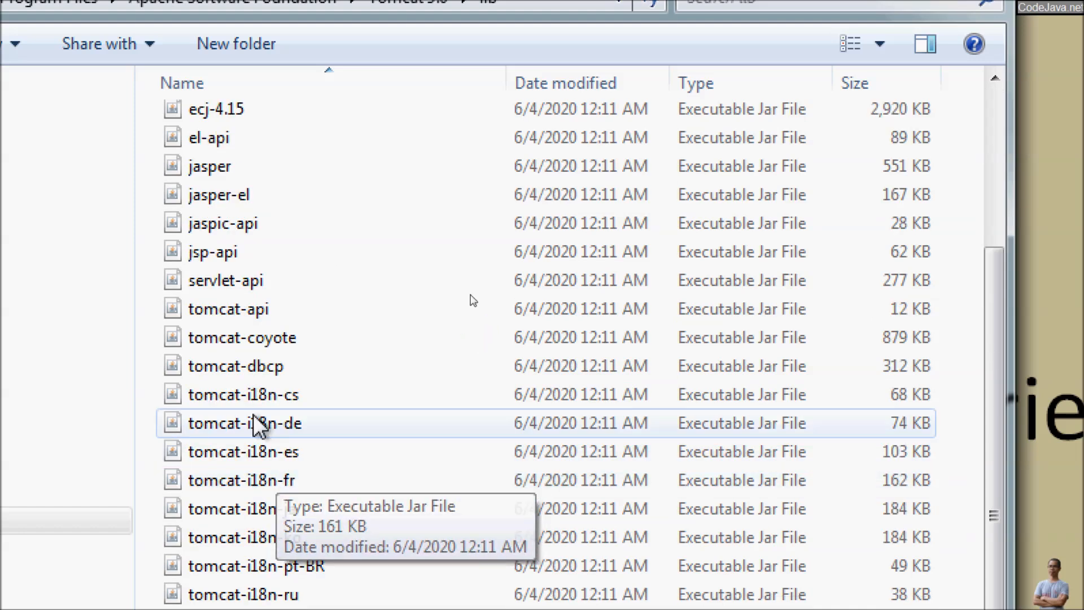
left_click(238, 276)
left_click(213, 251)
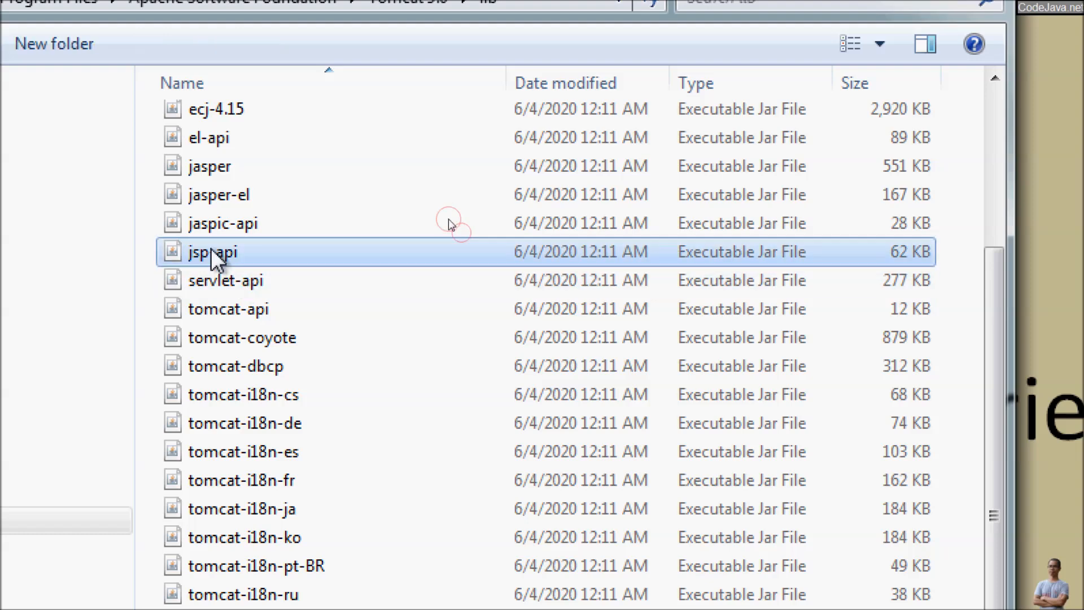
left_click(278, 335)
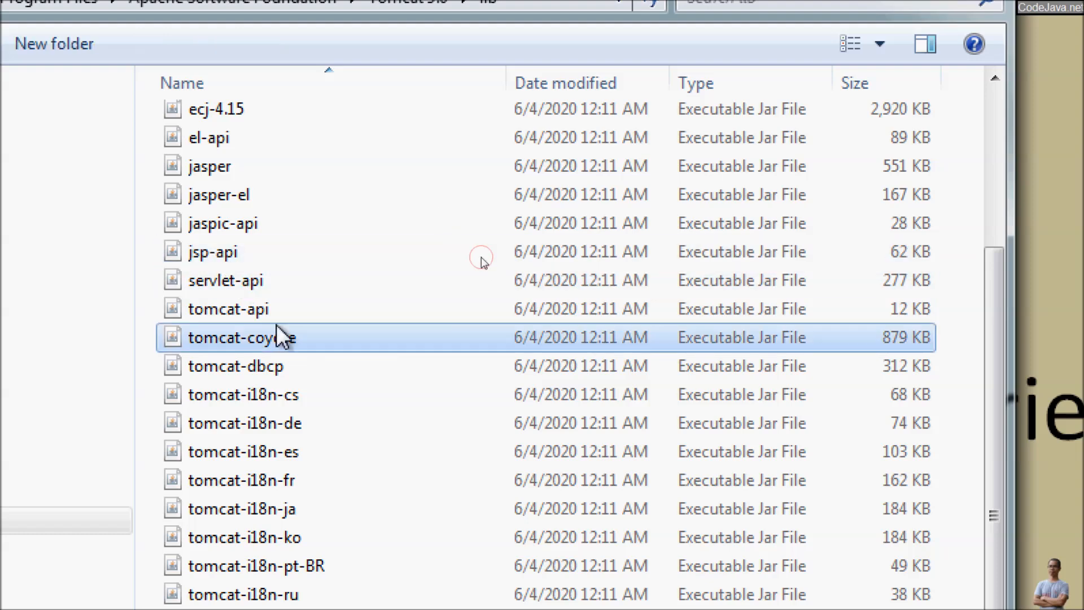
left_click(216, 141)
scroll(282, 253, "up", 3)
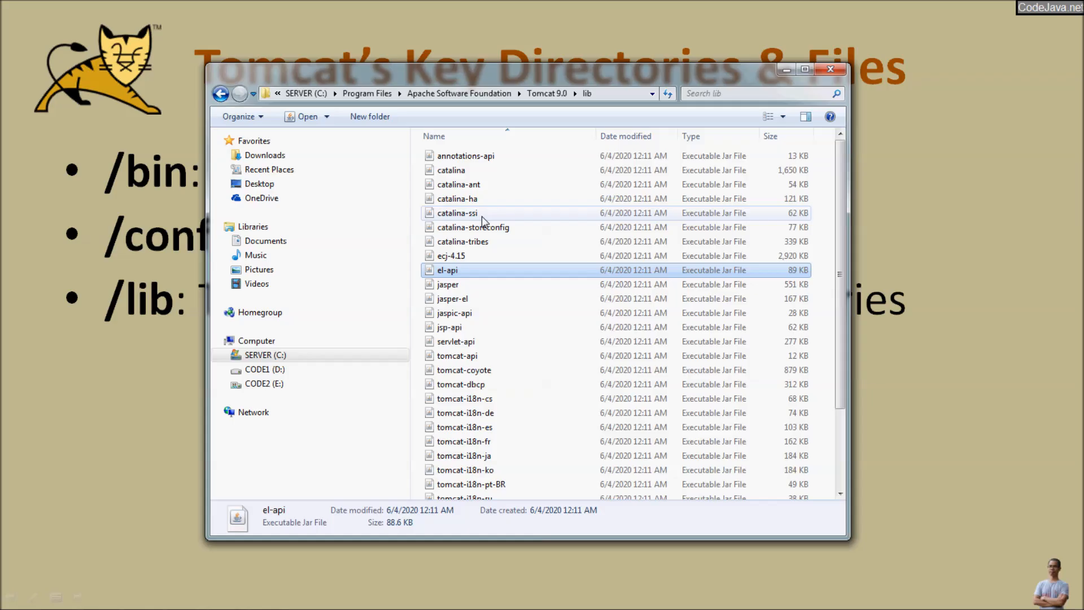
key("BackSpace")
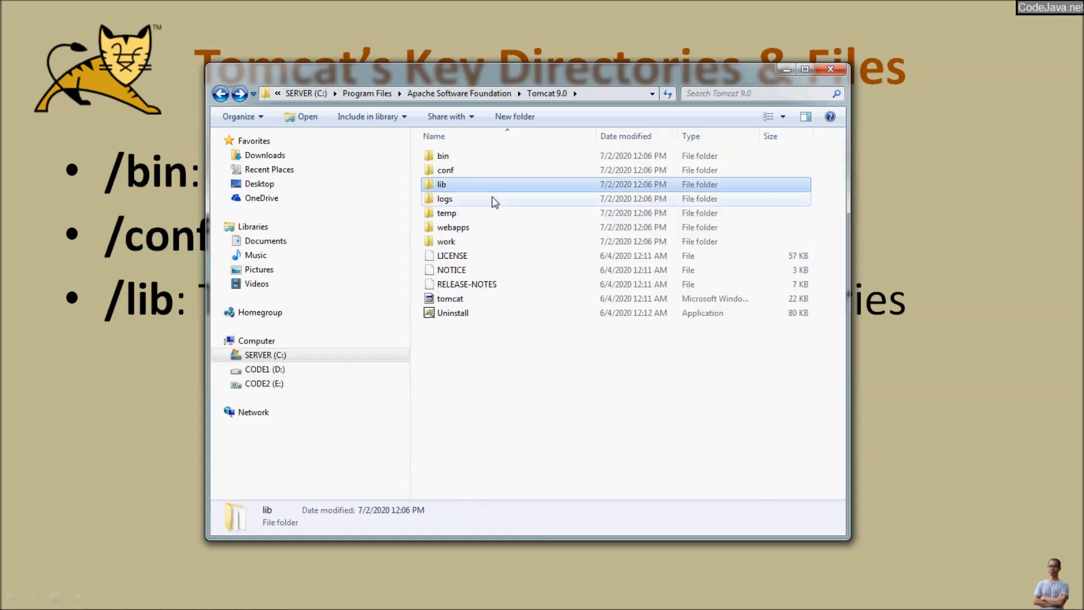
Step: Open the logs folder, then reveal the '/logs: log files' bullet on the slide
double_click(468, 201)
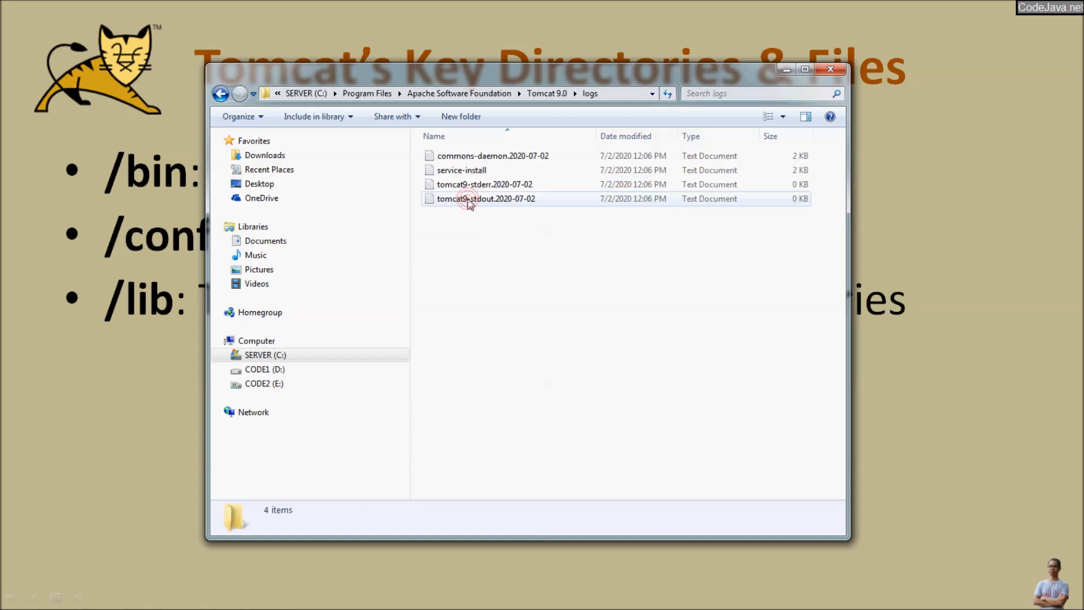
key("alt+F4")
left_click(499, 331)
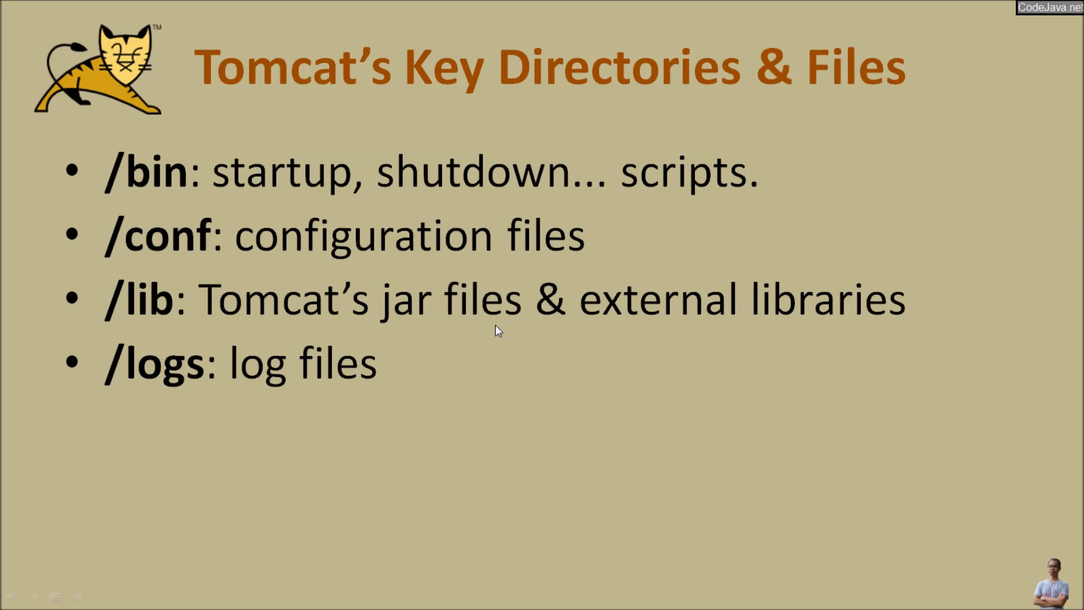
key("alt+Tab")
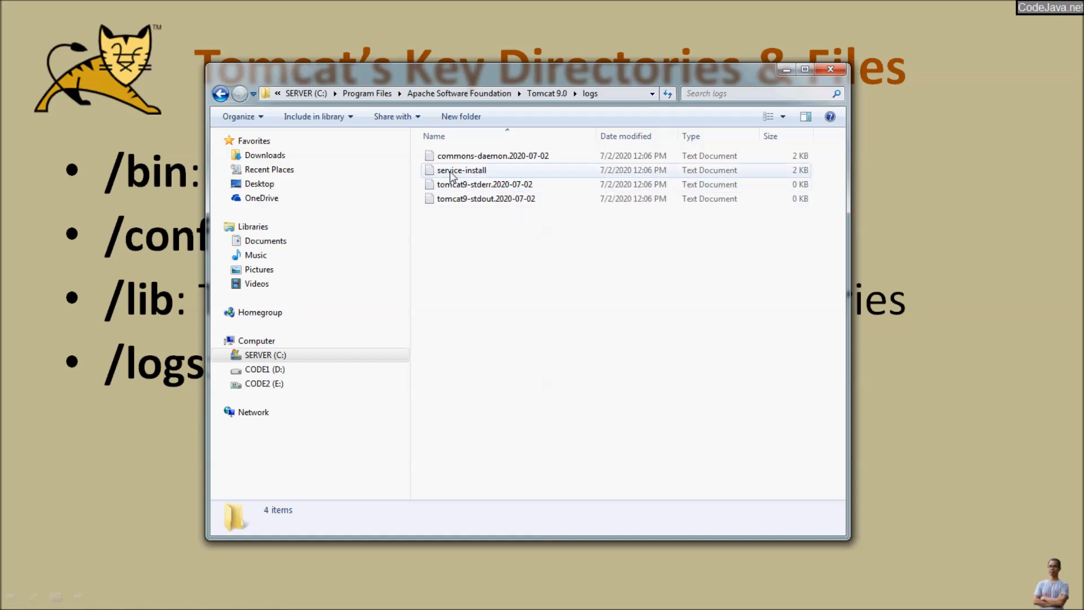
Step: Check the empty temp folder and return to the Tomcat 9.0 folder
key("BackSpace")
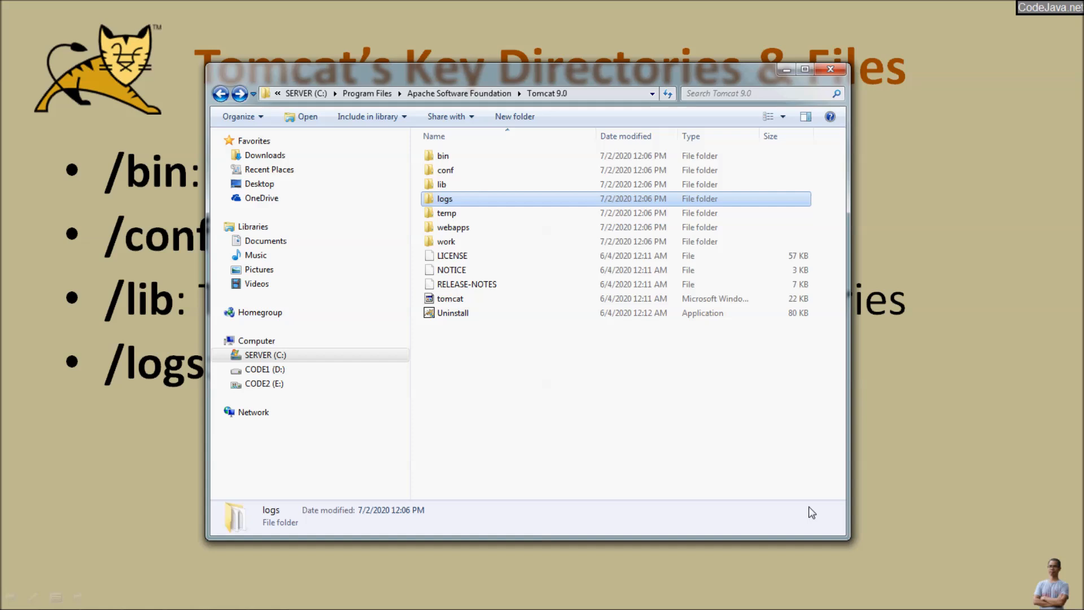
left_click(451, 212)
double_click(452, 213)
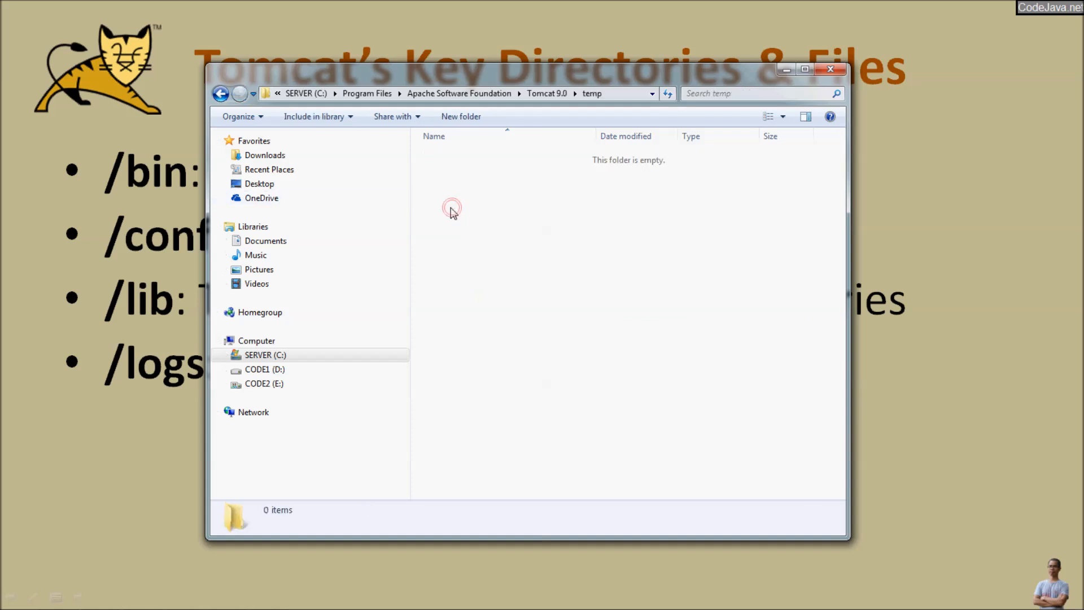
left_click(221, 94)
Step: Reveal the '/temp: temporary files used by JVM' and '/webapps' bullets on the slide
key("alt+Tab")
key("Right")
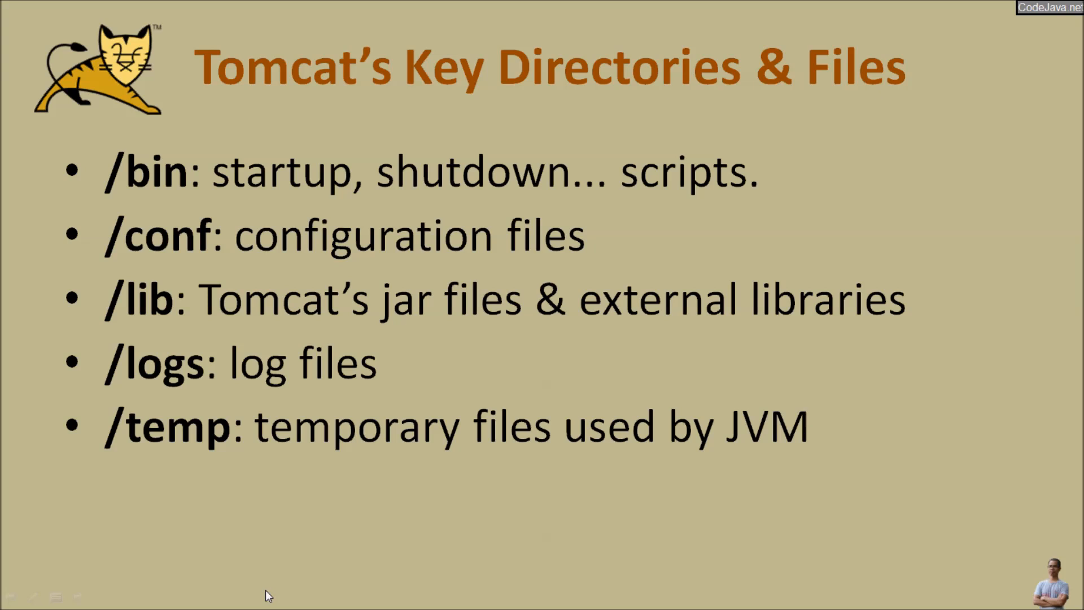
key("Right")
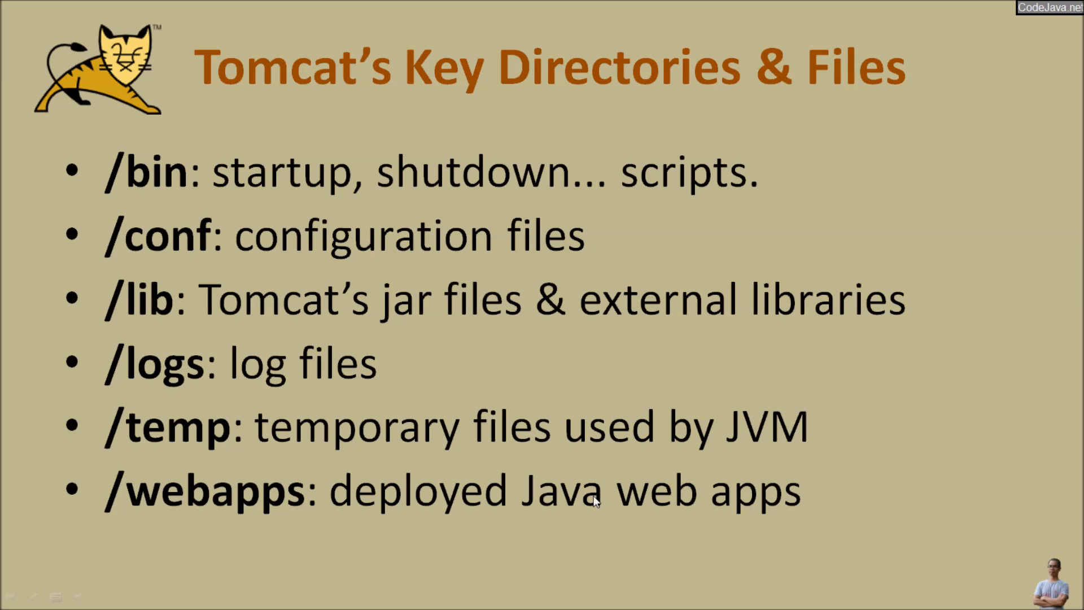
Step: Open webapps, point out docs, examples, host-manager and manager, then open ROOT
key("alt+Tab")
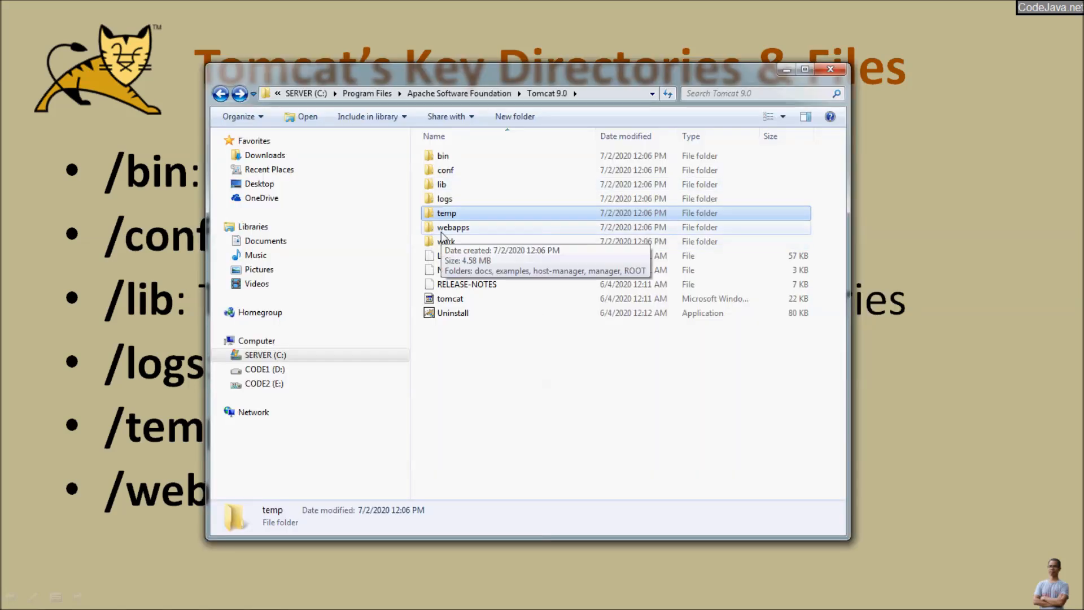
left_click(441, 231)
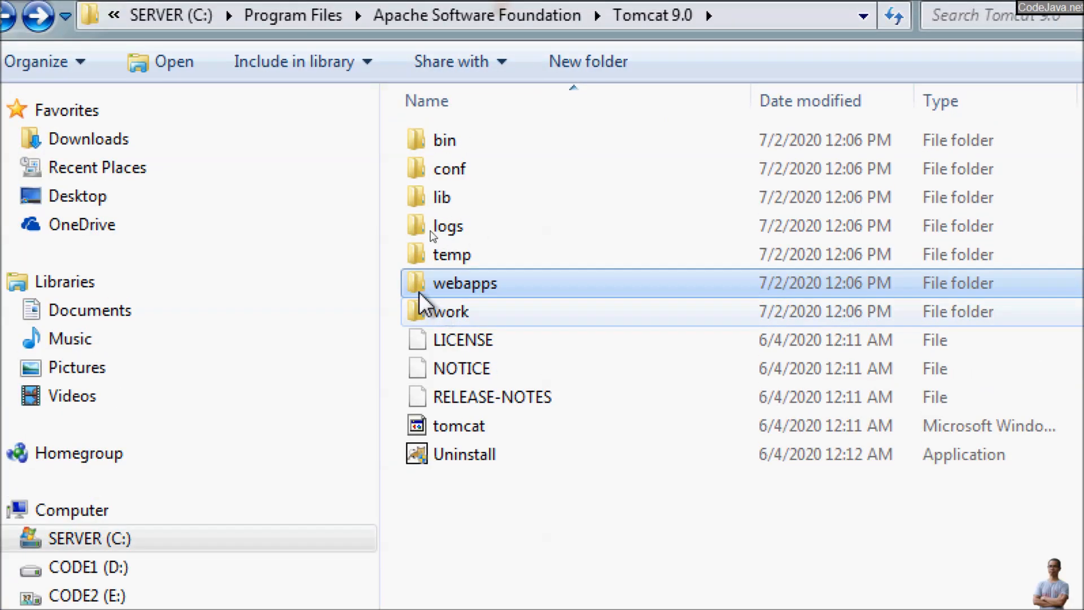
double_click(424, 282)
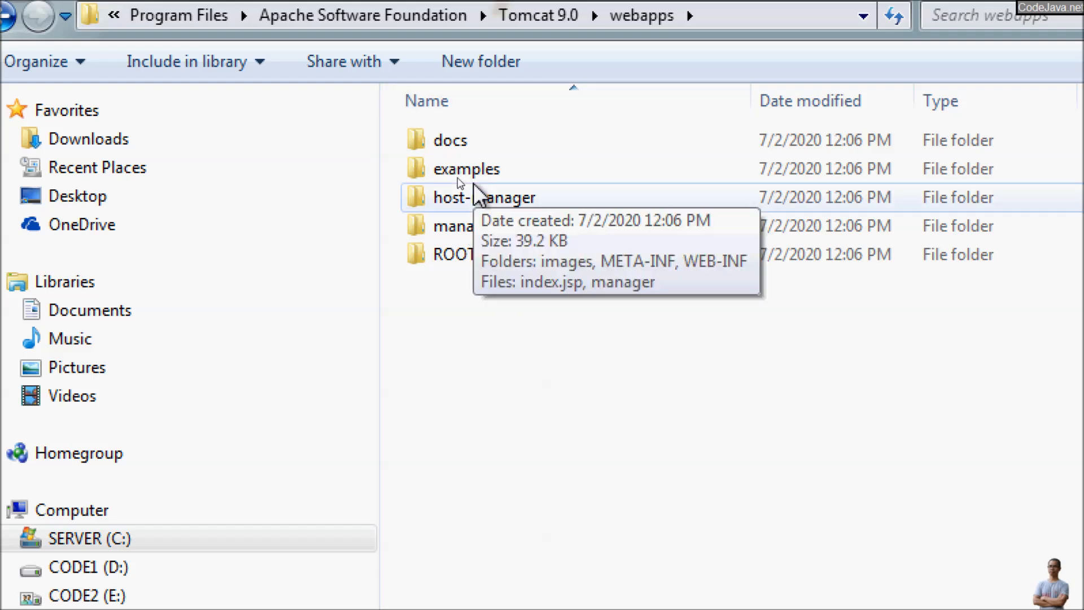
left_click(439, 148)
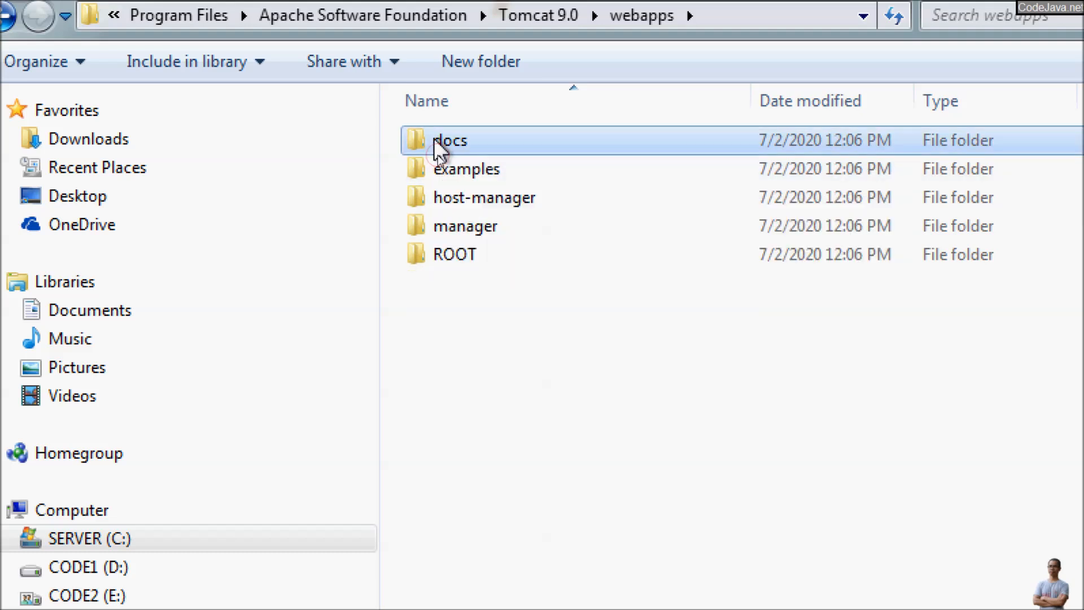
left_click(425, 172)
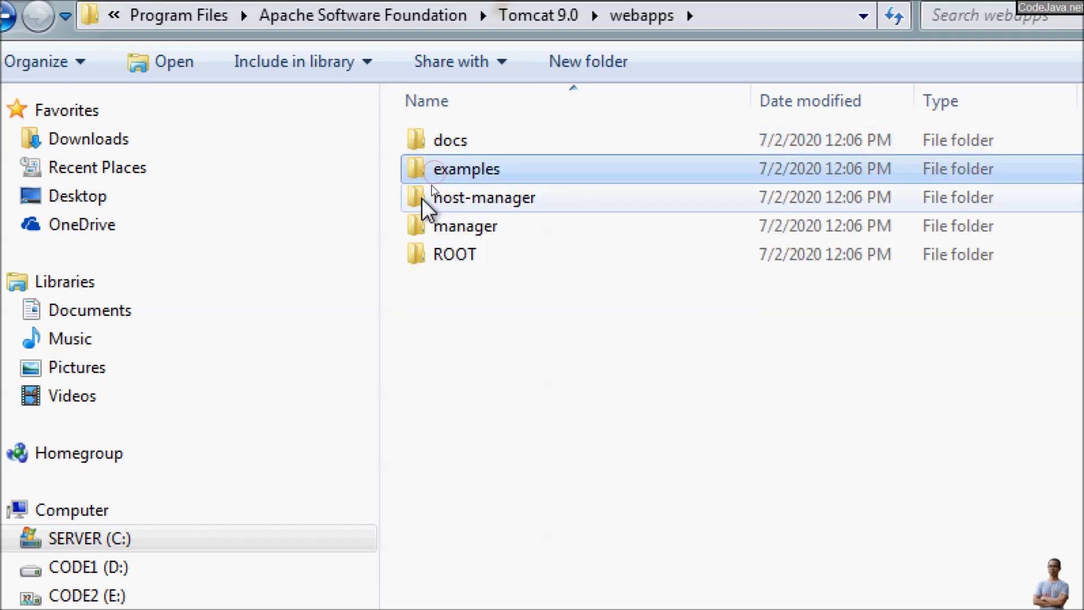
left_click(422, 198)
left_click(429, 227)
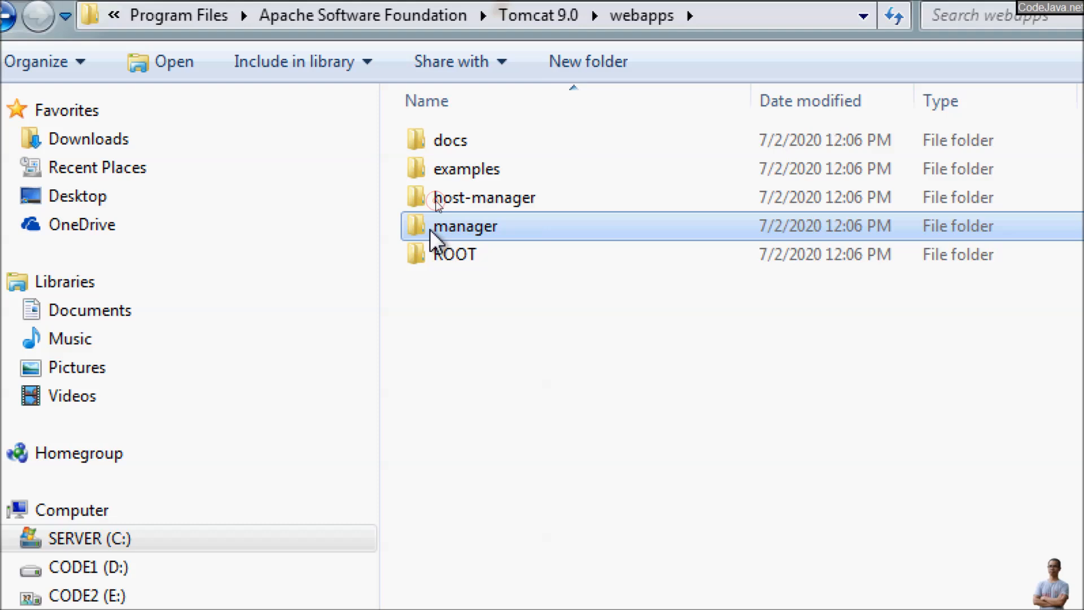
left_click(419, 257)
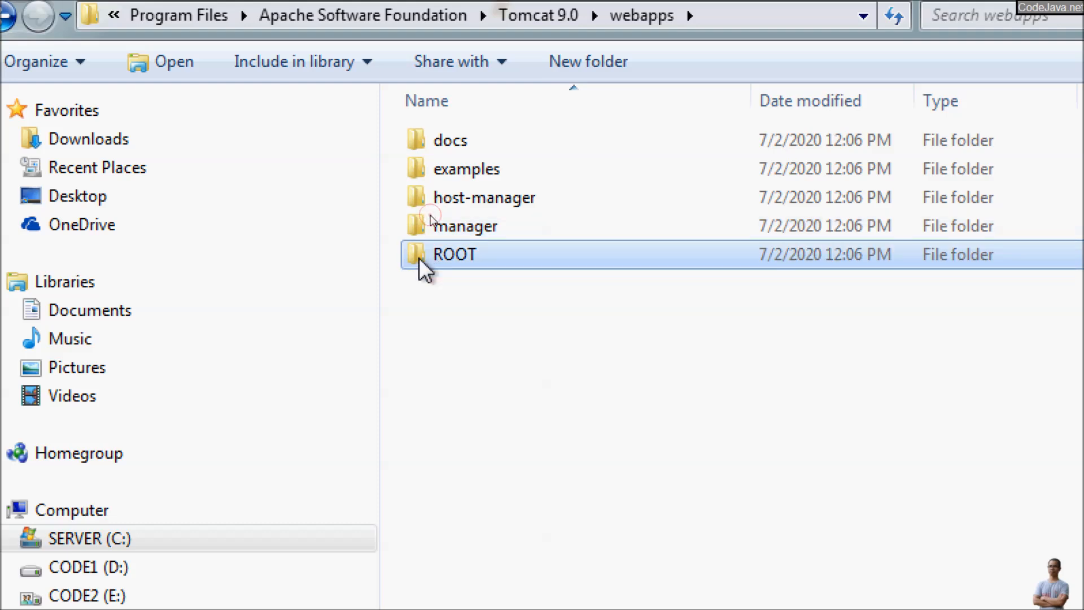
double_click(419, 258)
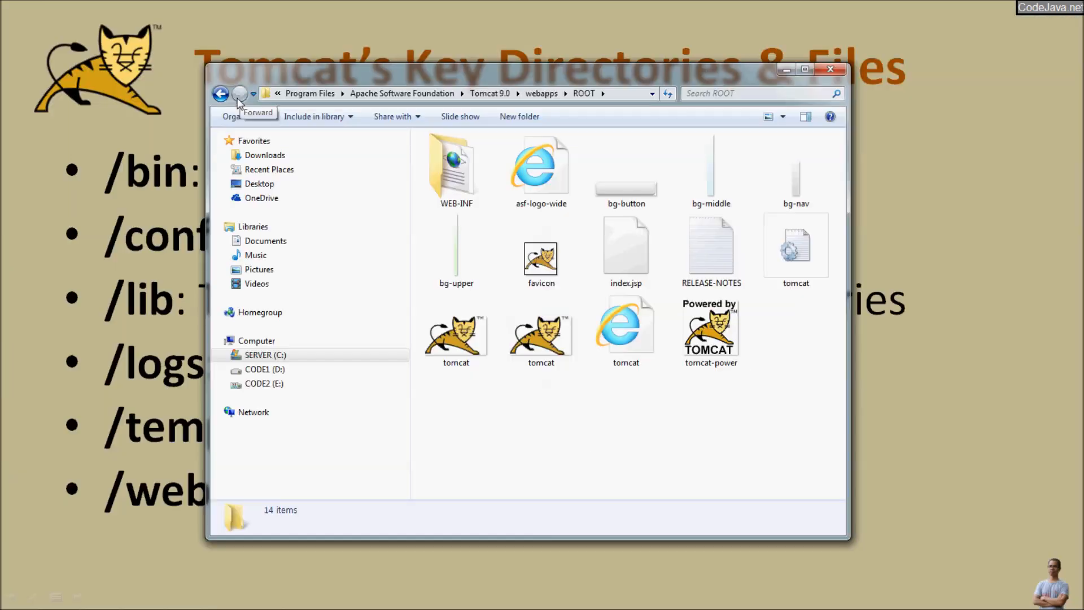
Step: Return to the Tomcat 9.0 folder and reveal the '/work: temporary files for deployed web apps' bullet
left_click(220, 93)
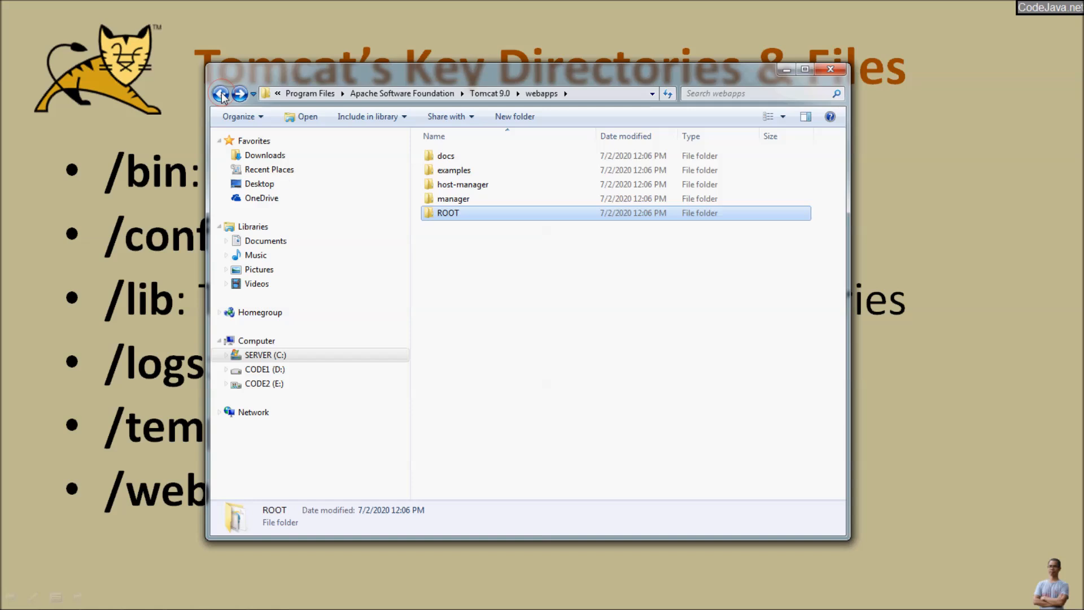
key("BackSpace")
key("alt+Tab")
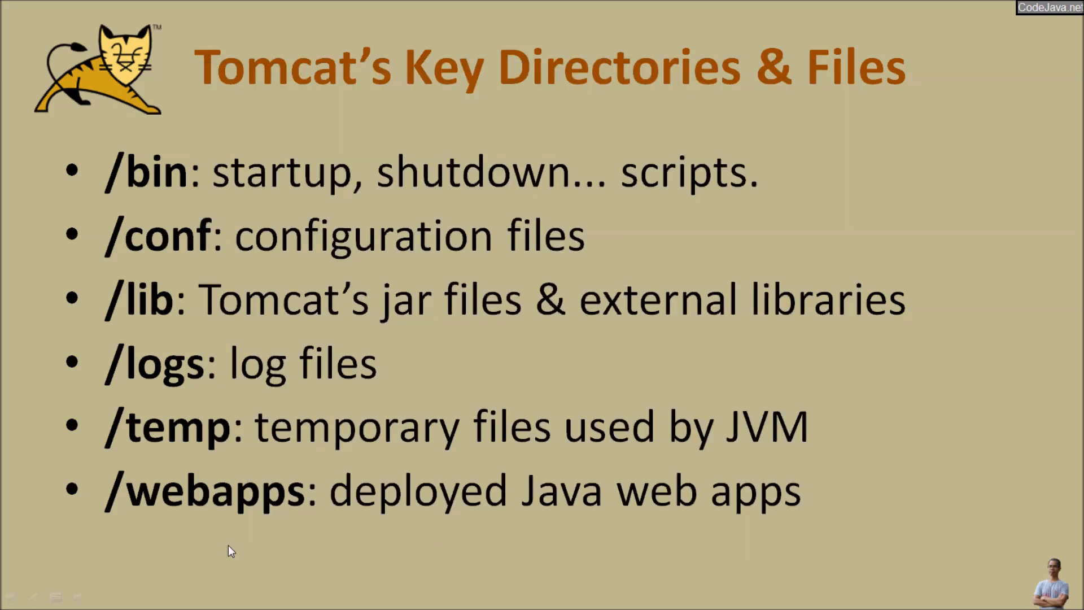
left_click(223, 556)
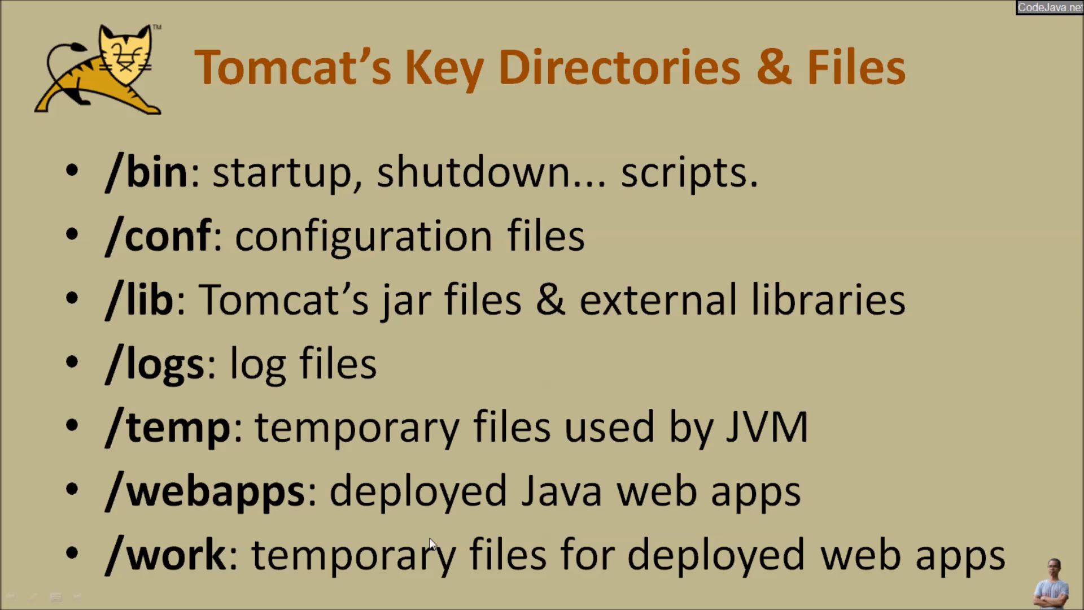
Step: Check the empty work folder, then advance to the Start / Stop Tomcat slide showing 'Using Windows Service'
key("alt+Tab")
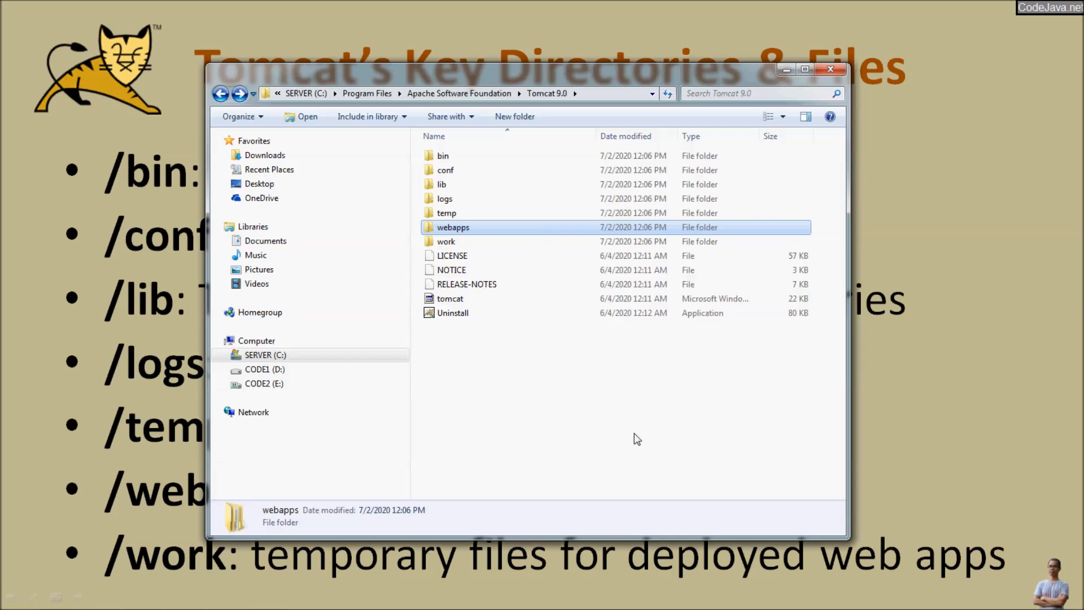
double_click(453, 244)
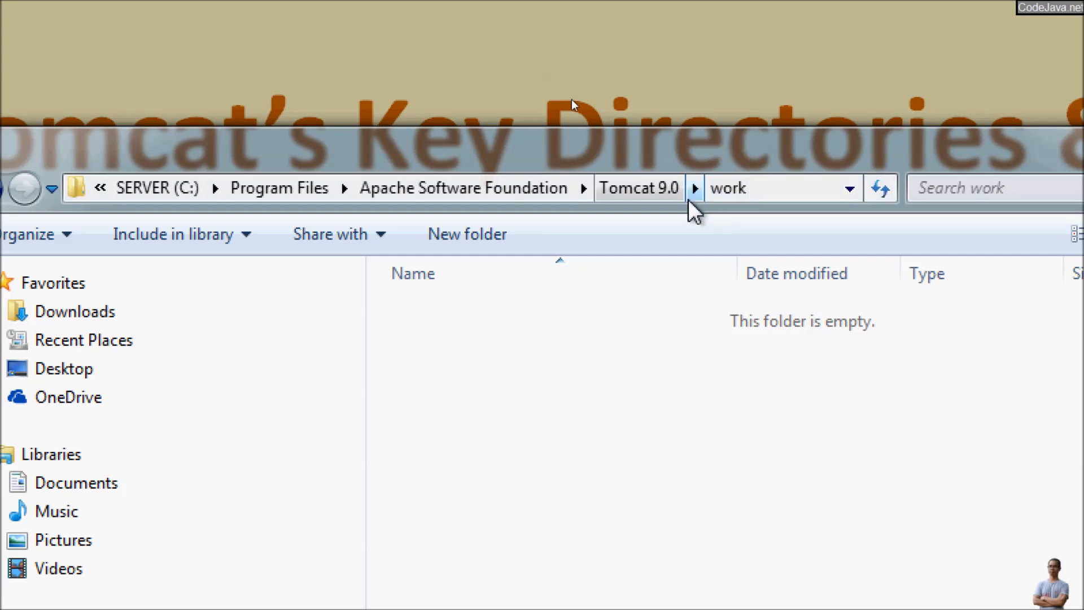
left_click(657, 192)
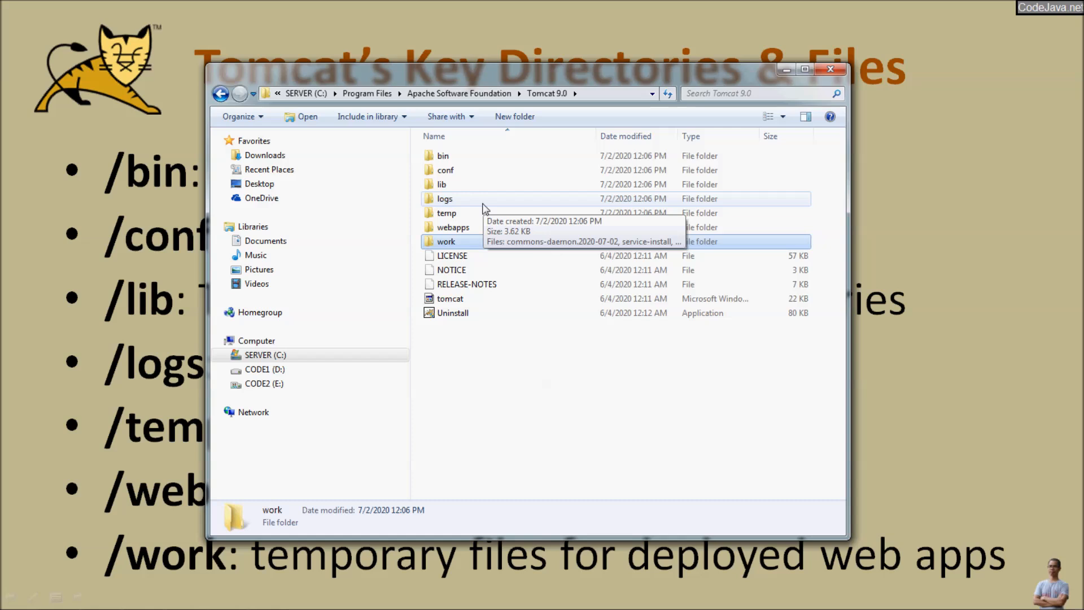
key("alt+Tab")
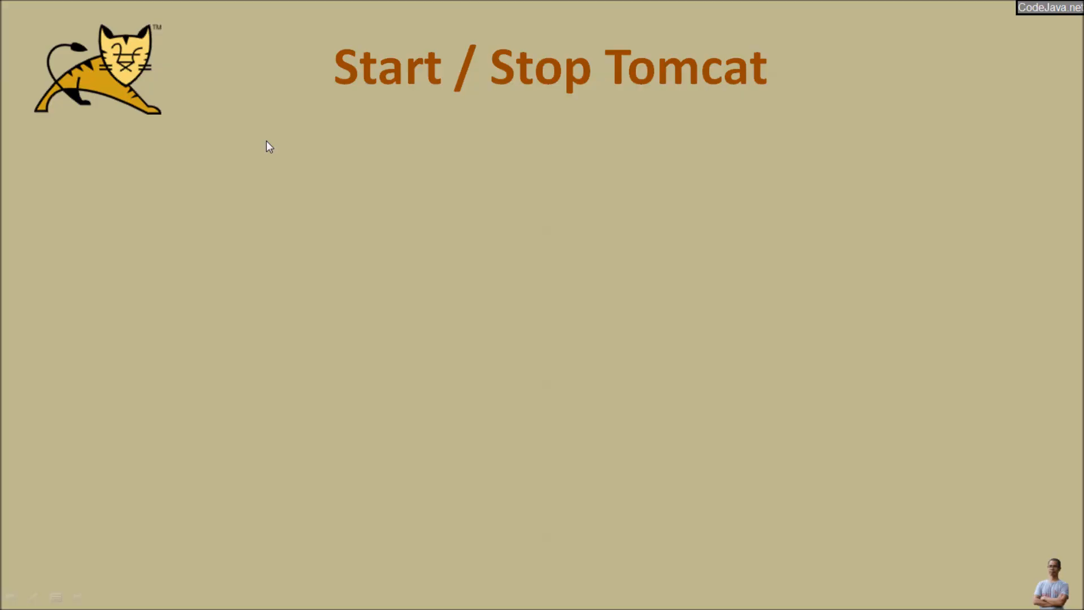
left_click(266, 140)
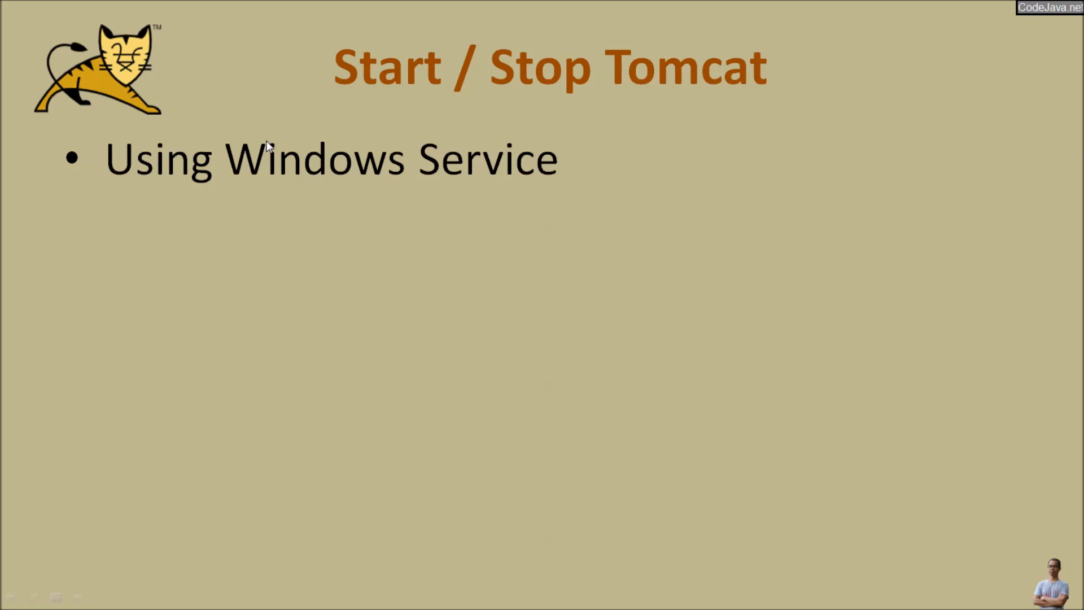
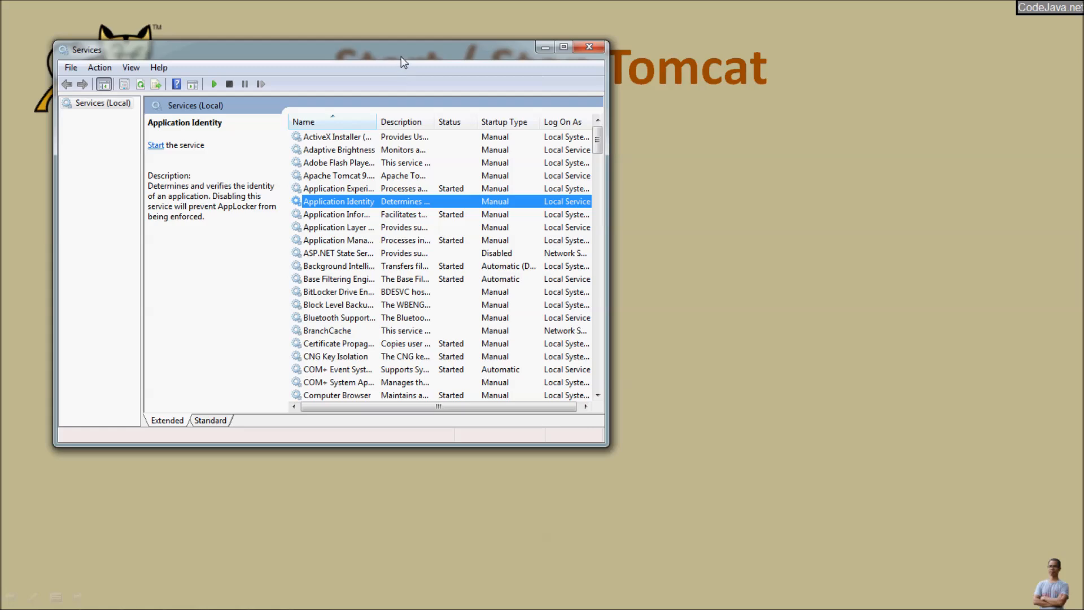
Step: Maximize the Services window and start the Apache Tomcat 9.0 Tomcat9 service
left_click_drag(318, 75, 506, 76)
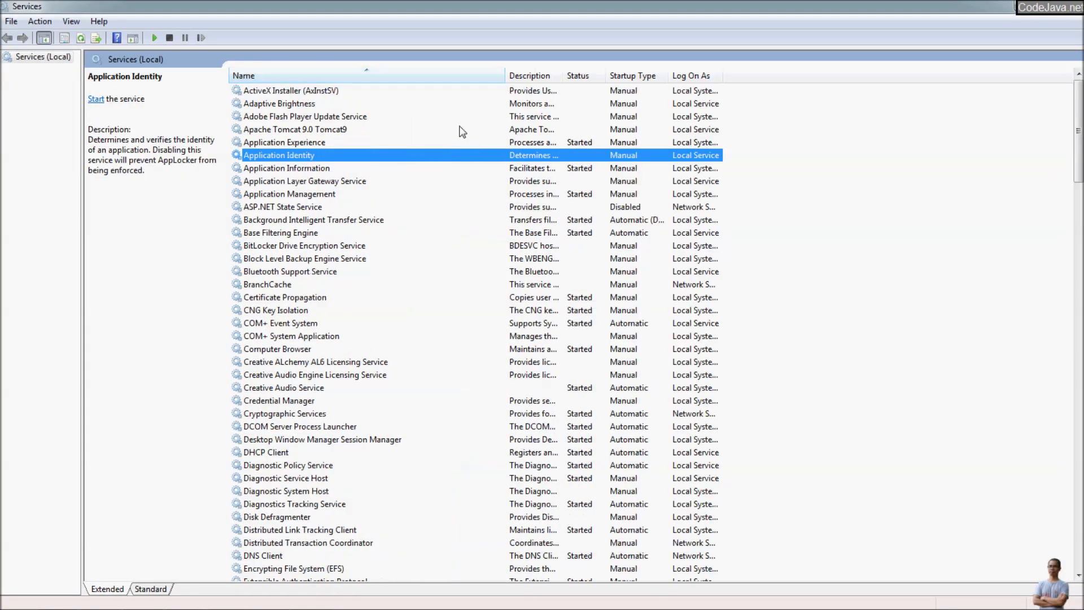
left_click(314, 132)
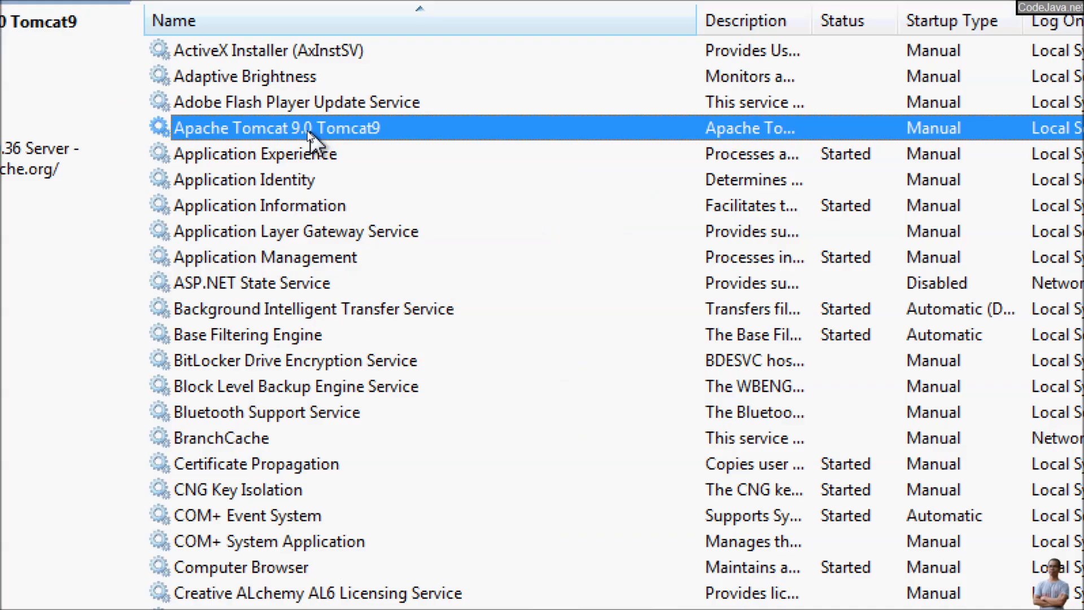
right_click(277, 127)
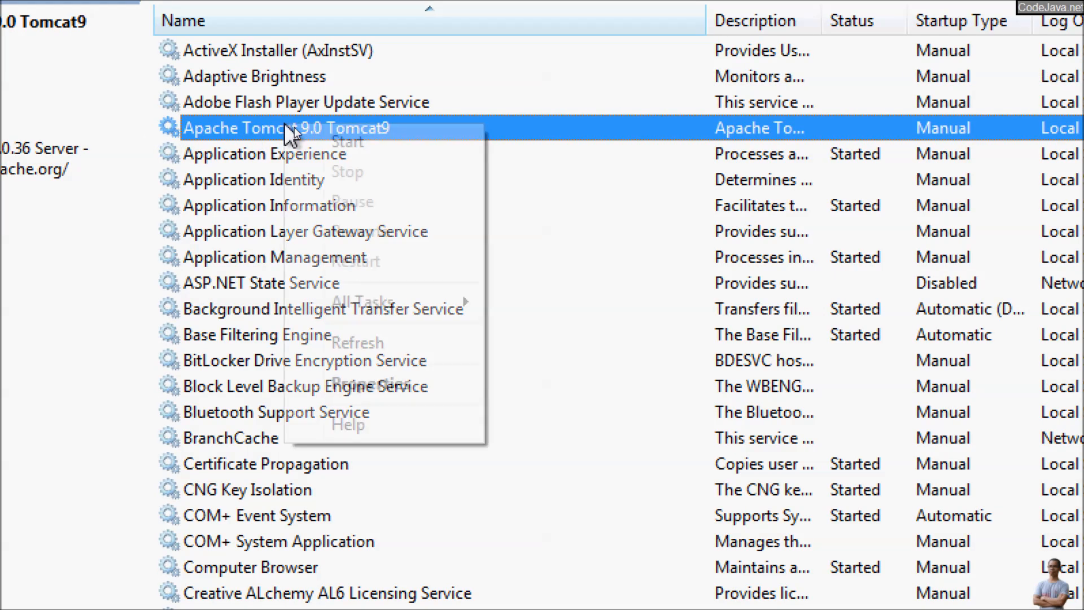
left_click(349, 142)
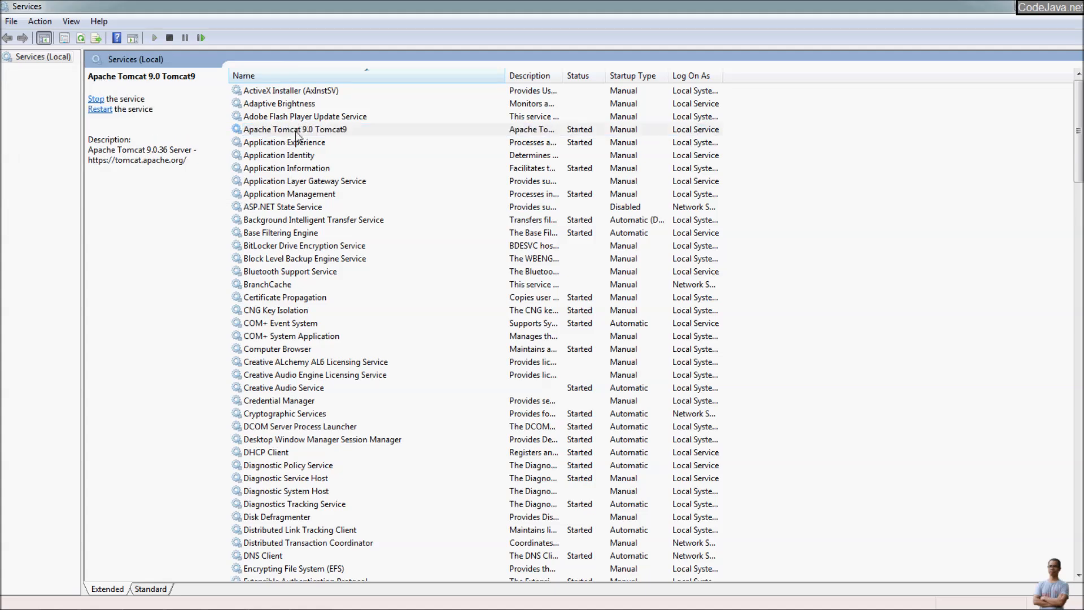
Step: Check that the Tomcat9 service status now reads Started, logging on as Local Service
left_click(296, 133)
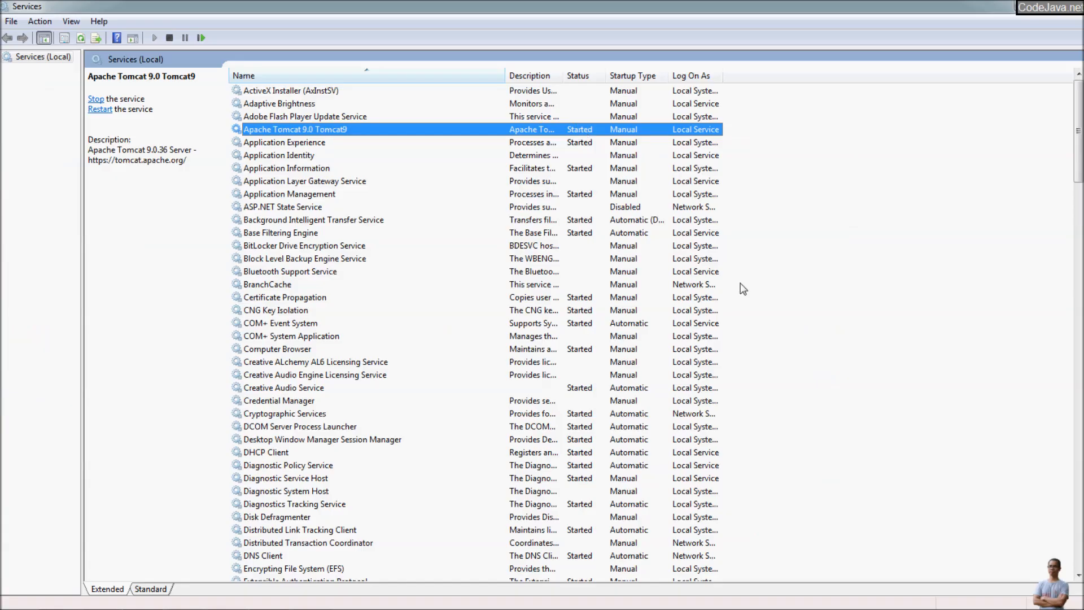
mouse_move(898, 607)
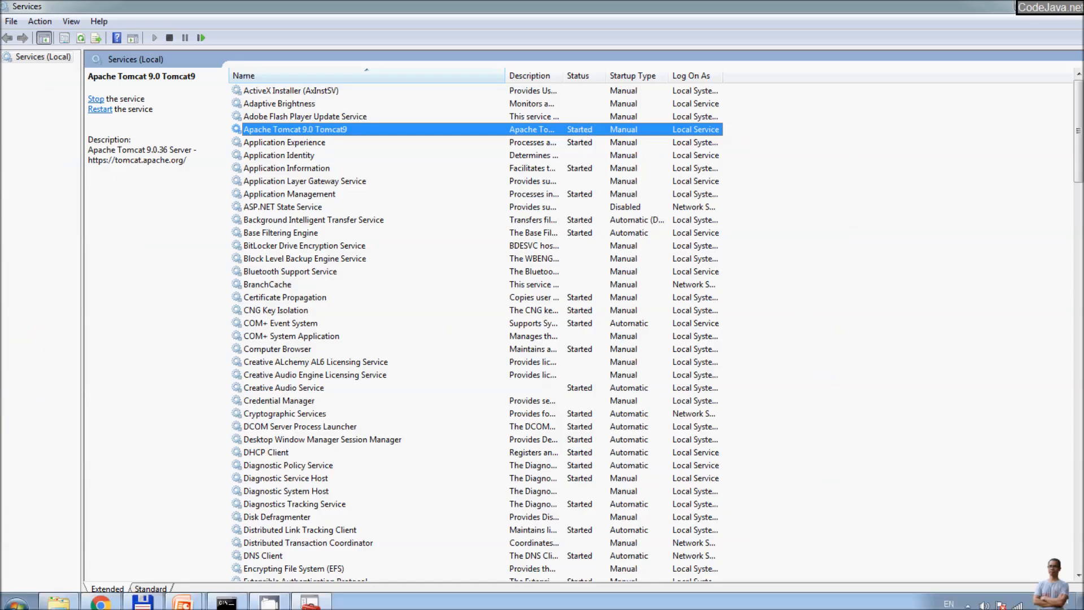
left_click(968, 598)
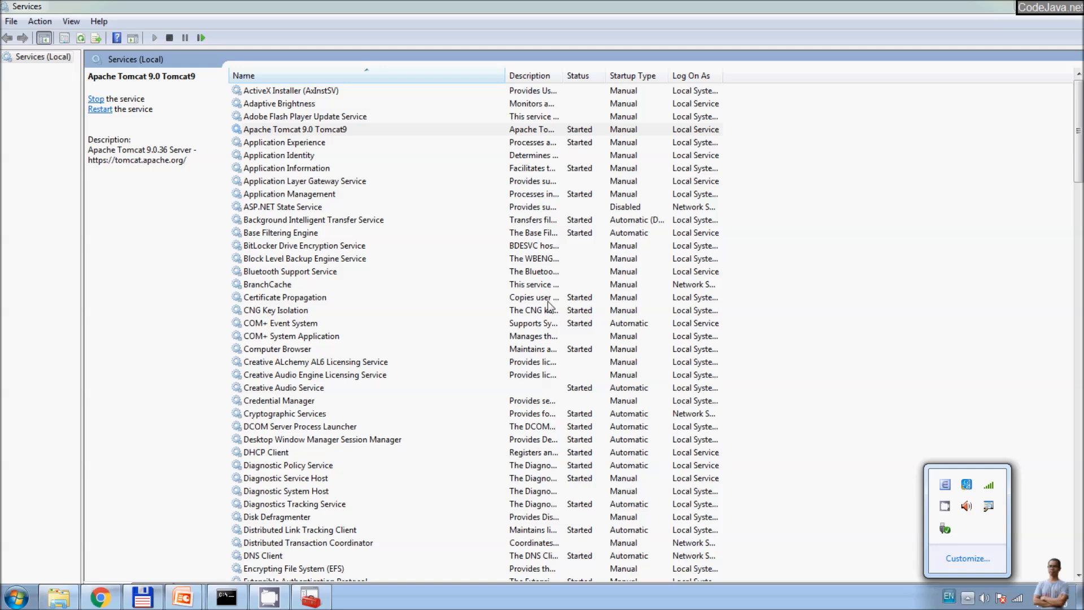
left_click(346, 130)
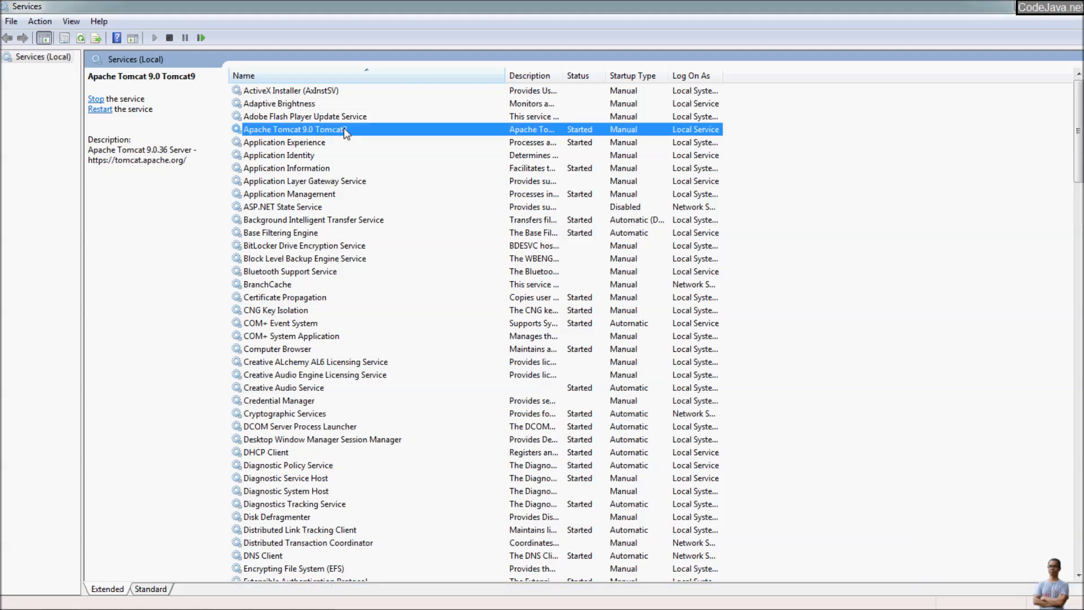
mouse_move(505, 75)
left_mouse_down()
mouse_move(428, 75)
mouse_move(508, 76)
left_mouse_up()
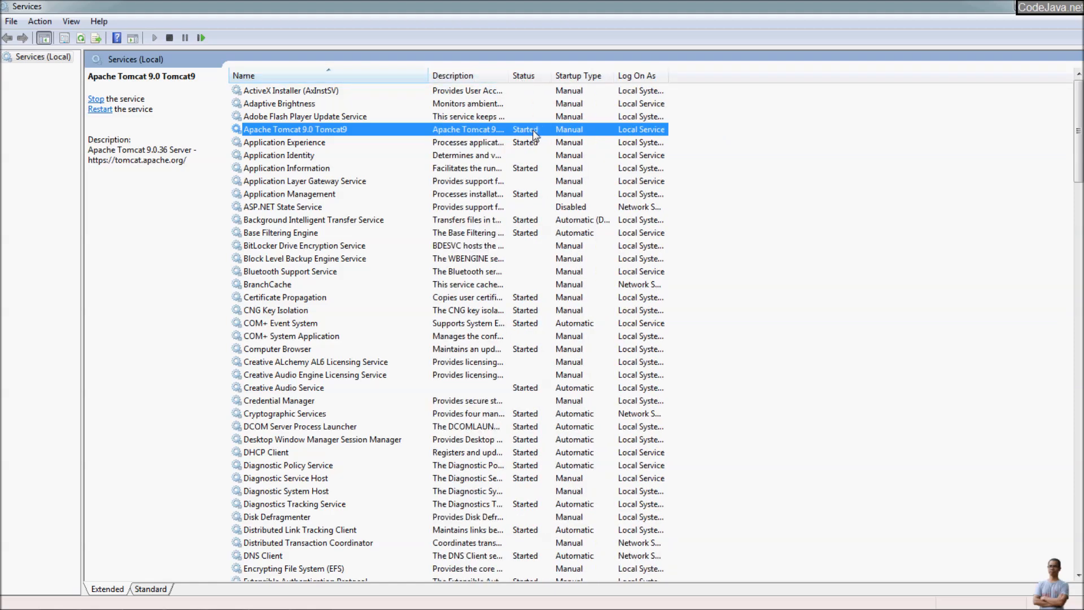
key("alt+Tab")
key("alt+Tab")
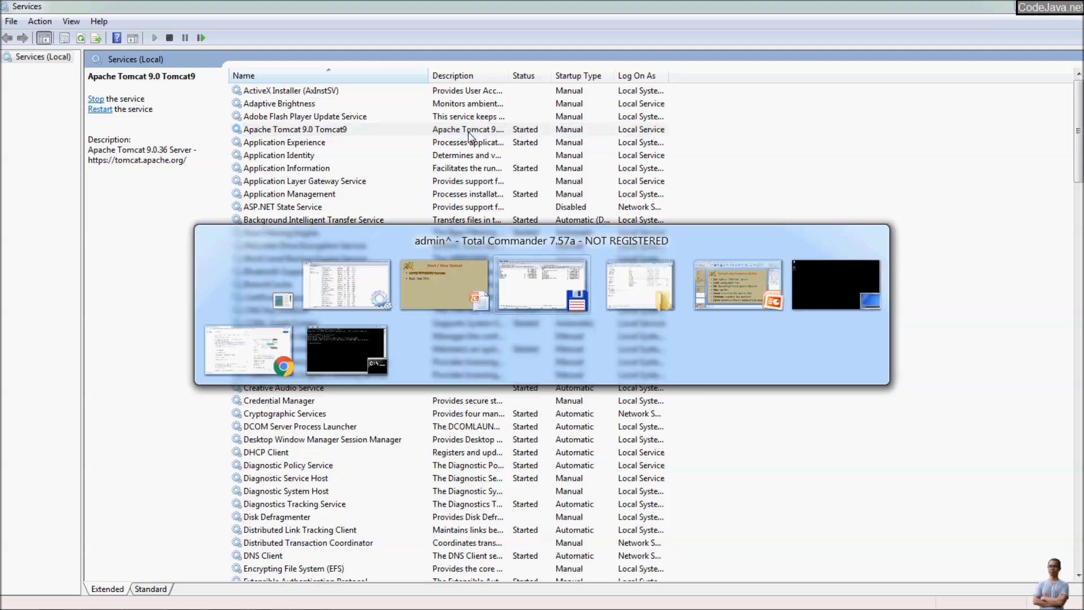
key("alt+Tab")
key("alt+Tab")
key("alt+Tab")
key("alt+Tab")
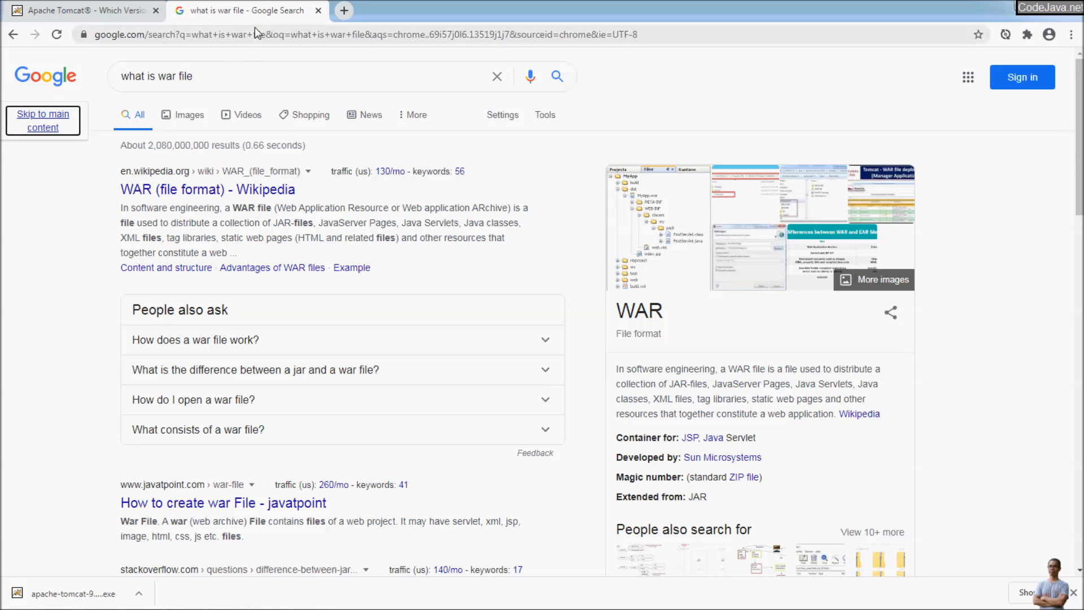
key("ctrl+t")
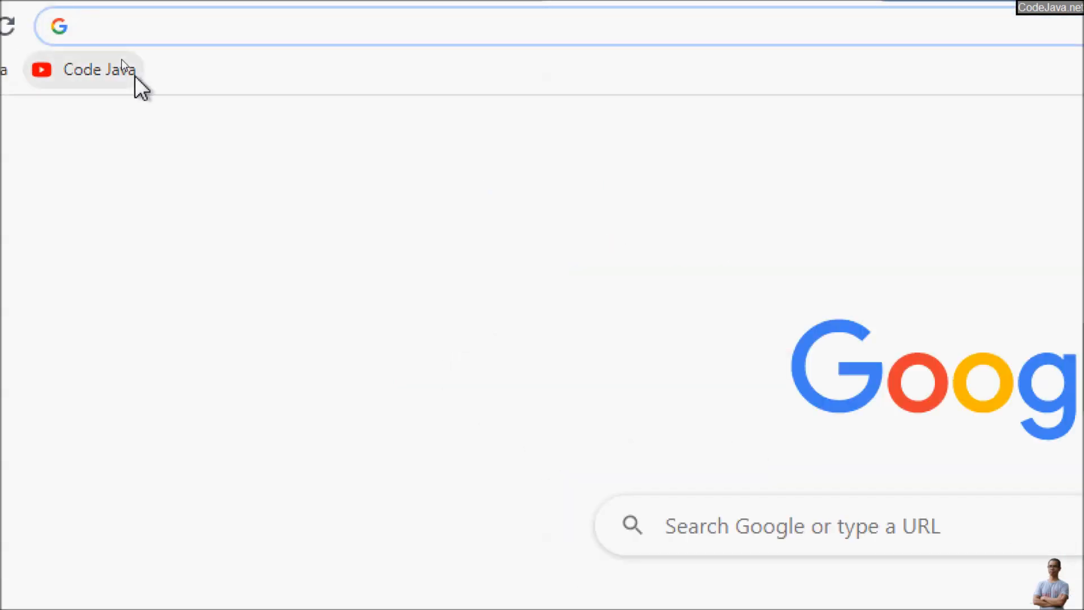
type("htt")
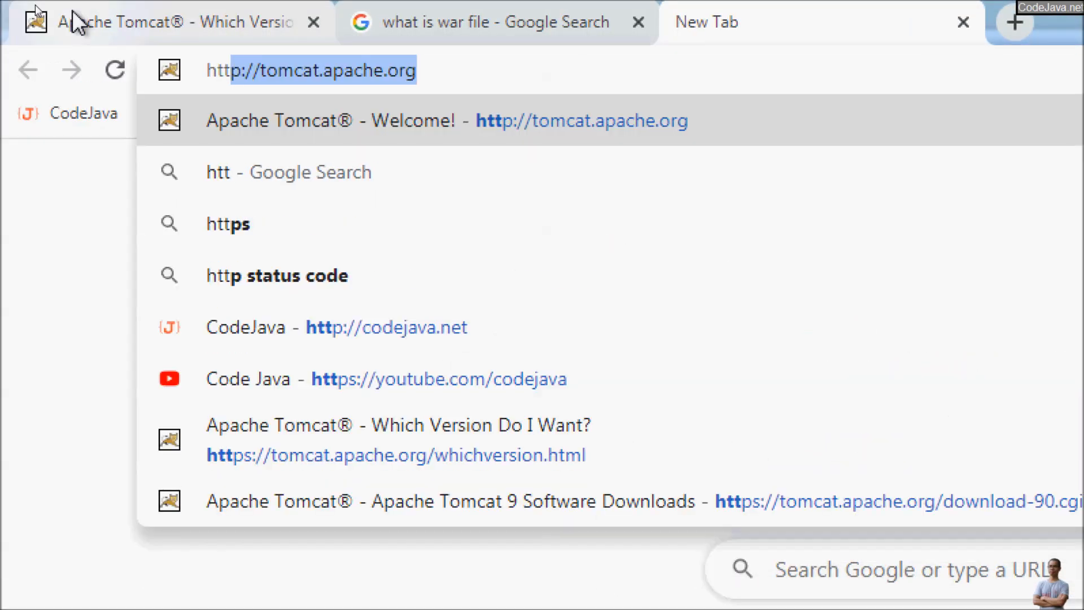
type("p://local")
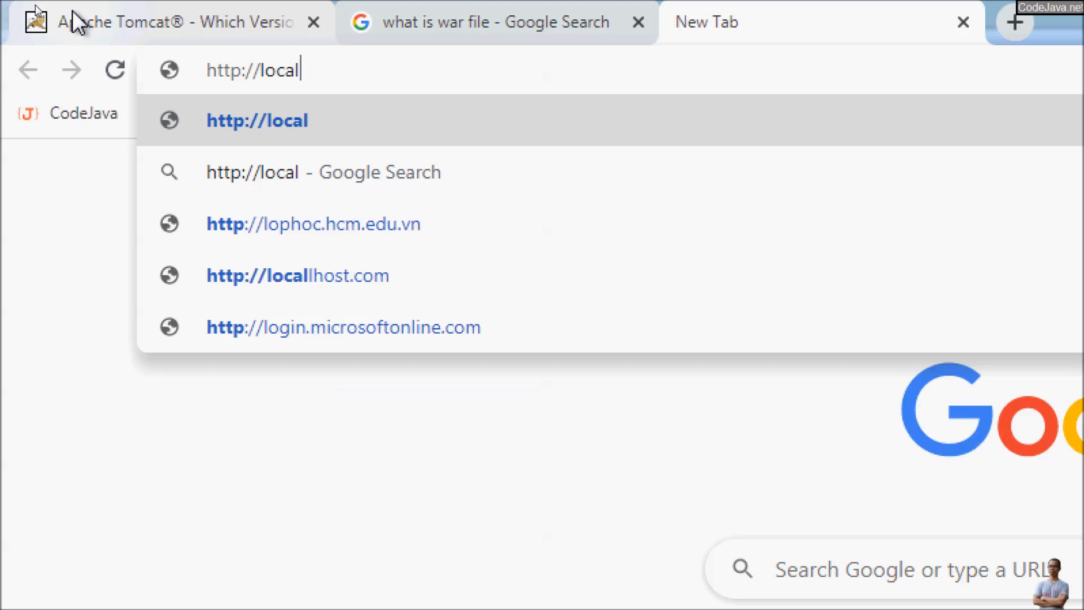
type("host:8-089")
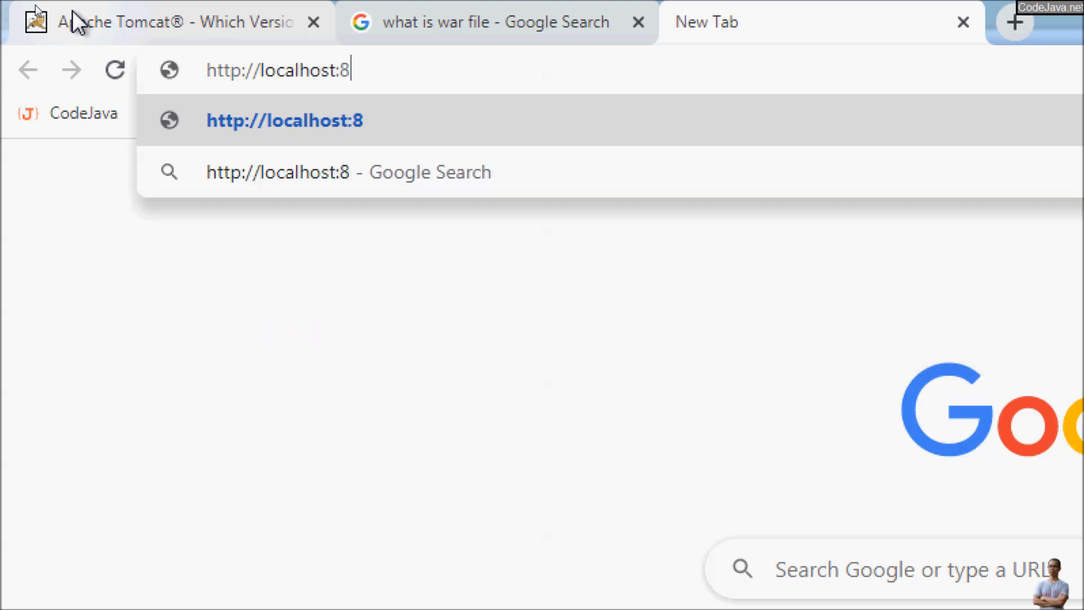
key("BackSpace")
key("BackSpace")
key("BackSpace")
key("BackSpace")
type("080")
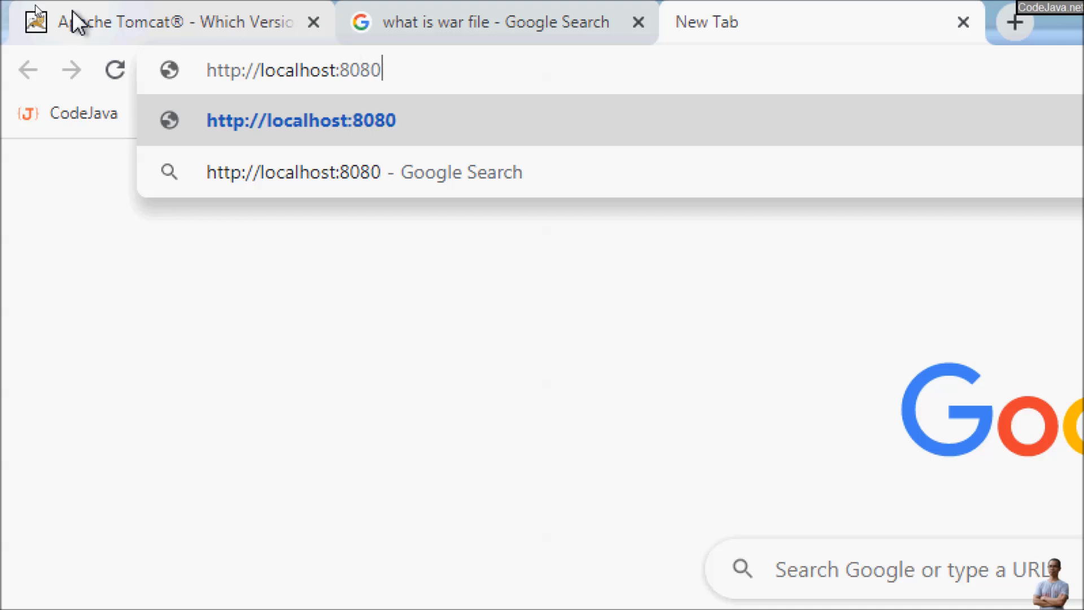
type("/")
key("Return")
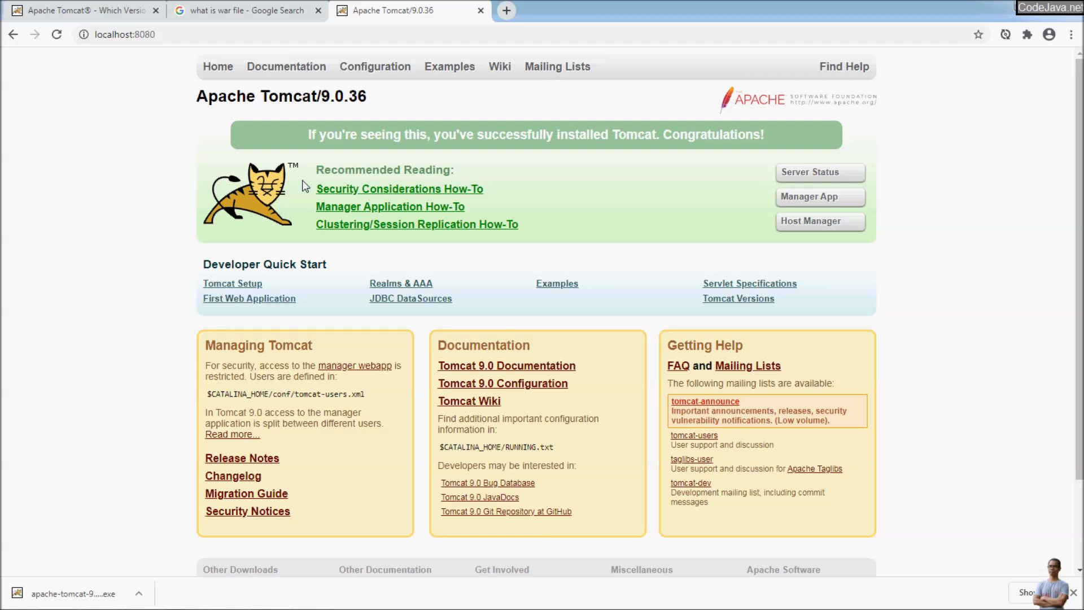
left_click_drag(307, 138, 474, 140)
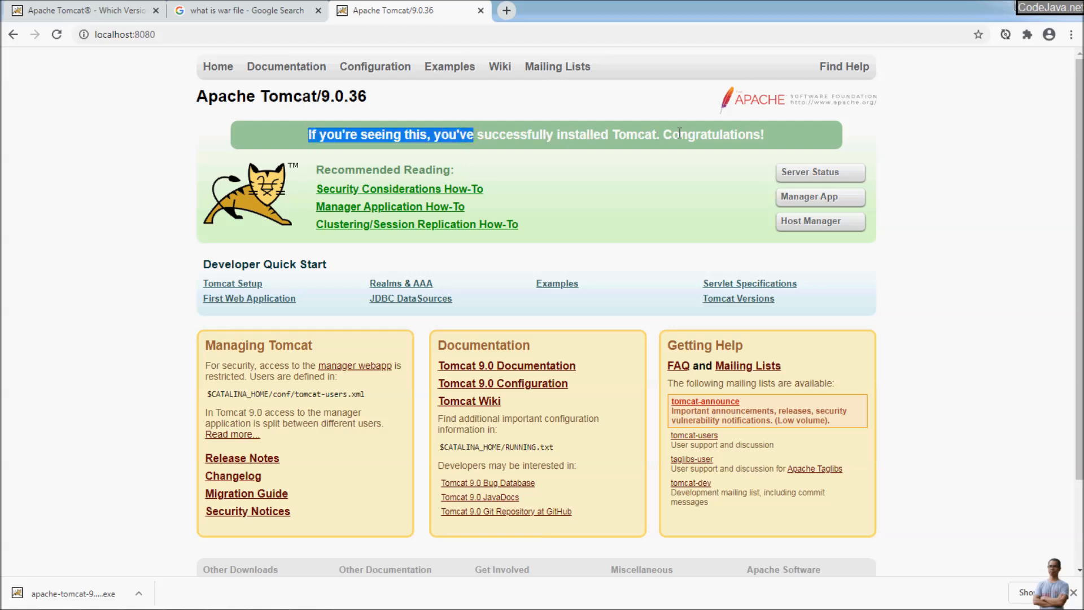
left_click(764, 135)
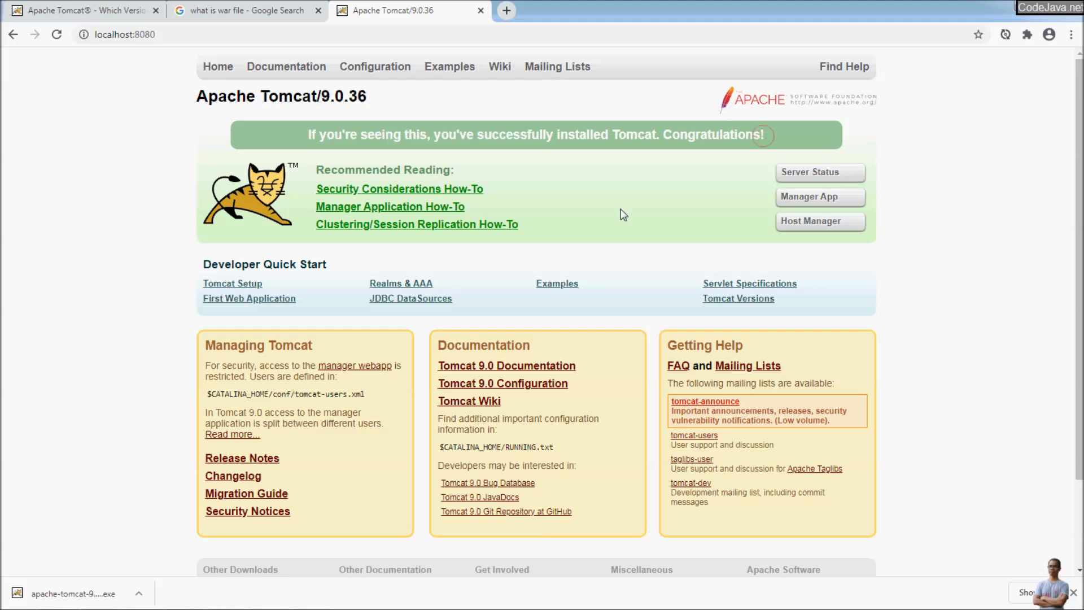
scroll(574, 236, "down", 2)
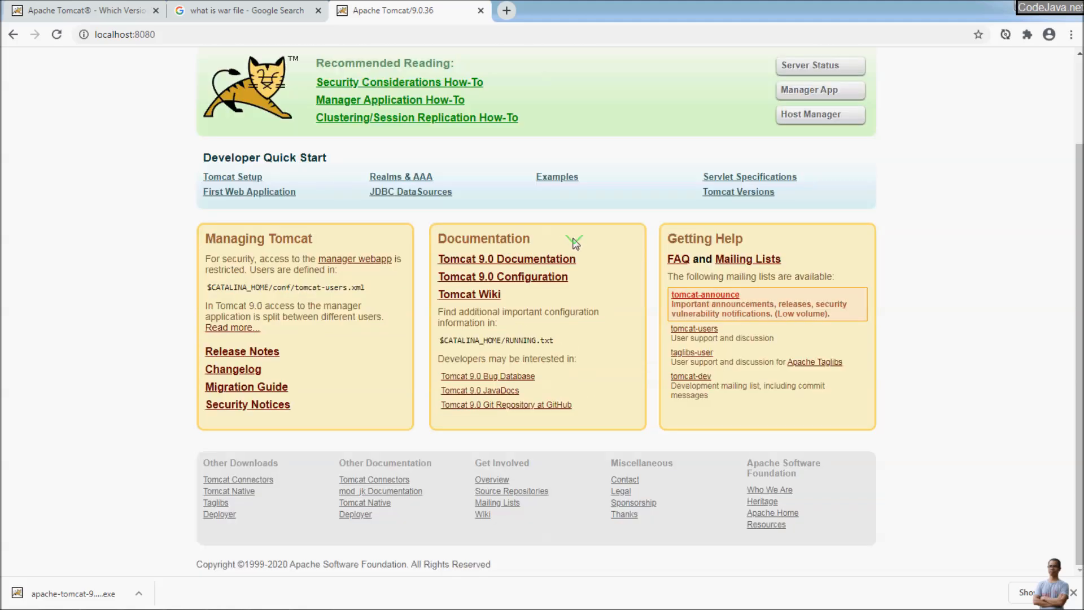
scroll(575, 243, "up", 2)
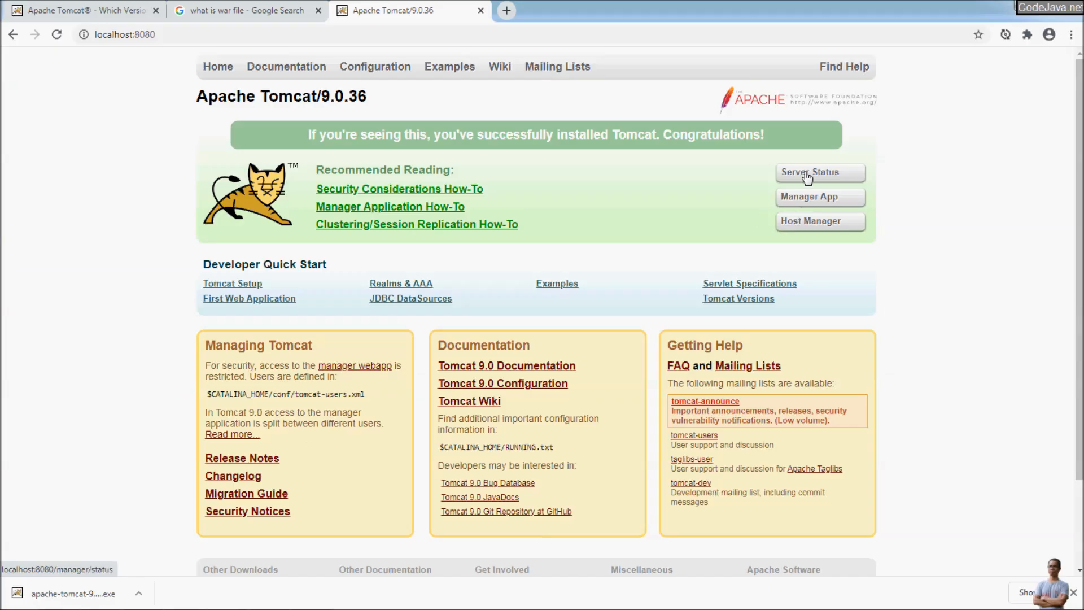
left_click(808, 175)
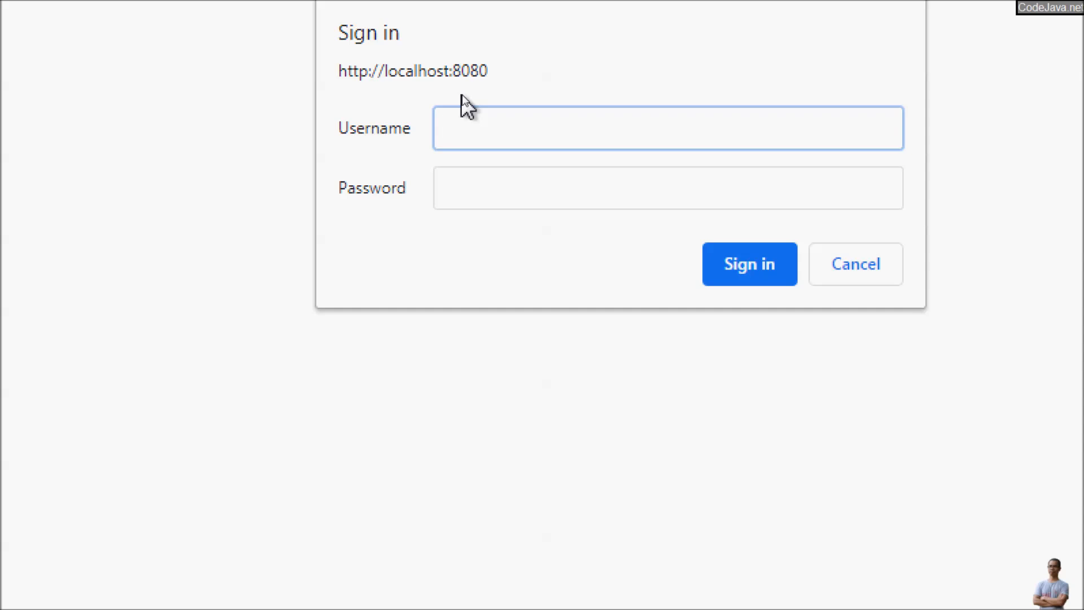
type("admin")
key("Tab")
type("nimda")
key("Return")
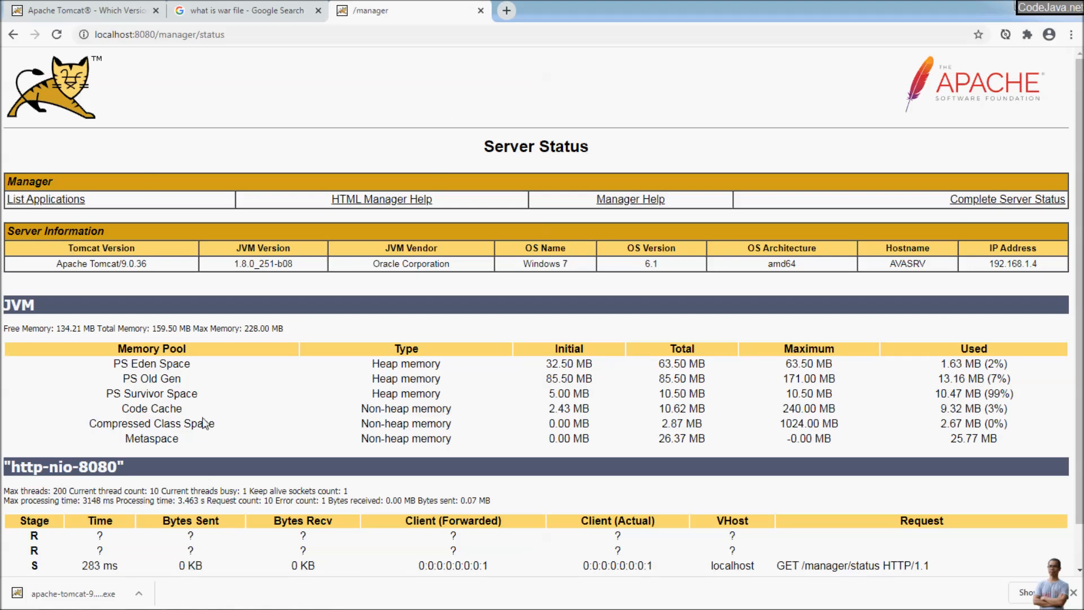
scroll(153, 436, "down", 1)
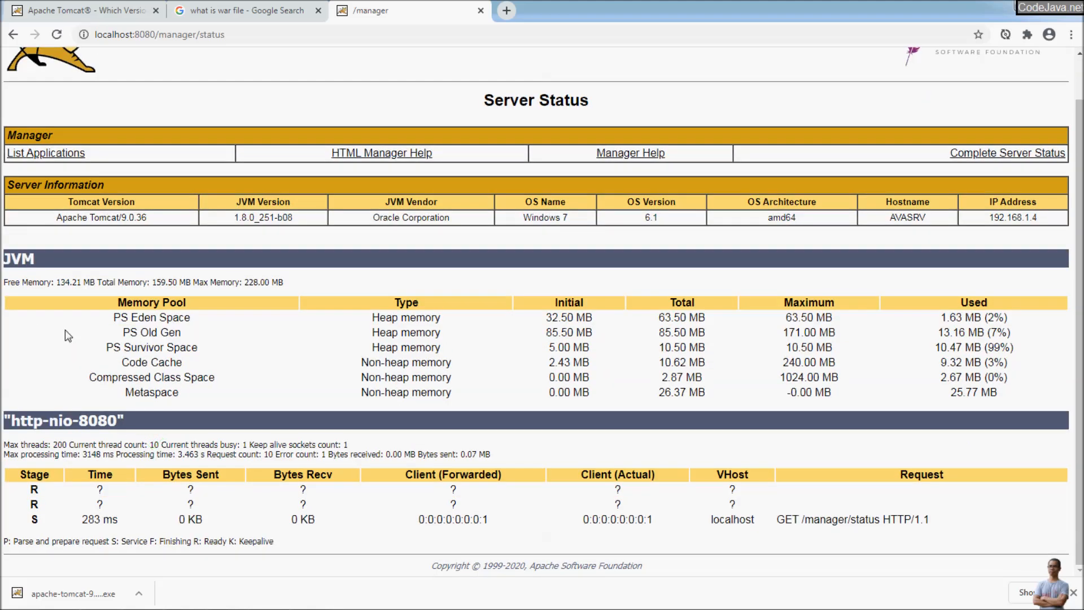
scroll(703, 358, "up", 1)
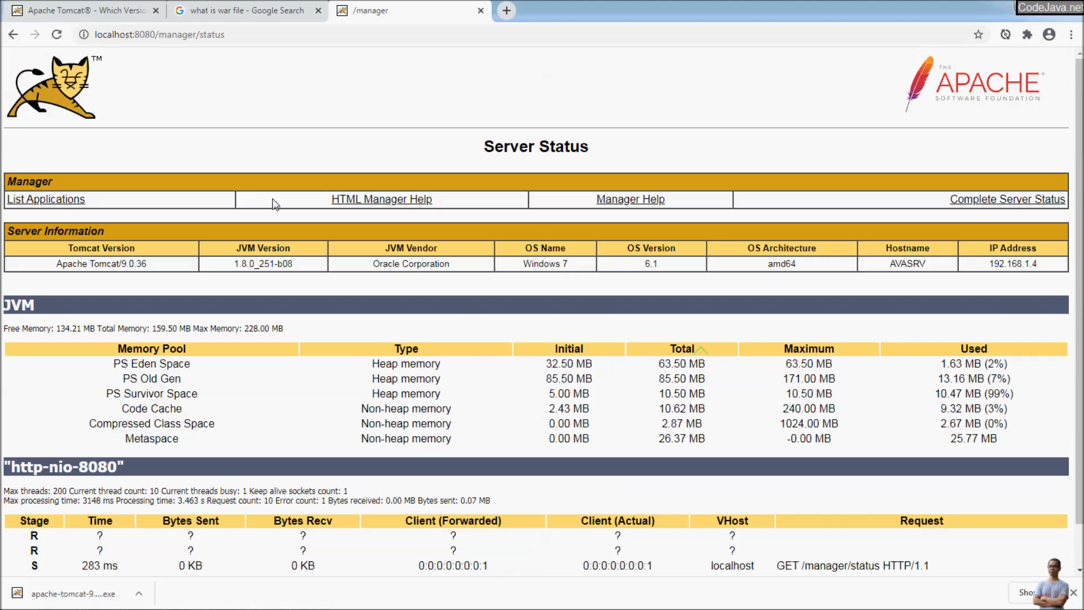
left_click(13, 34)
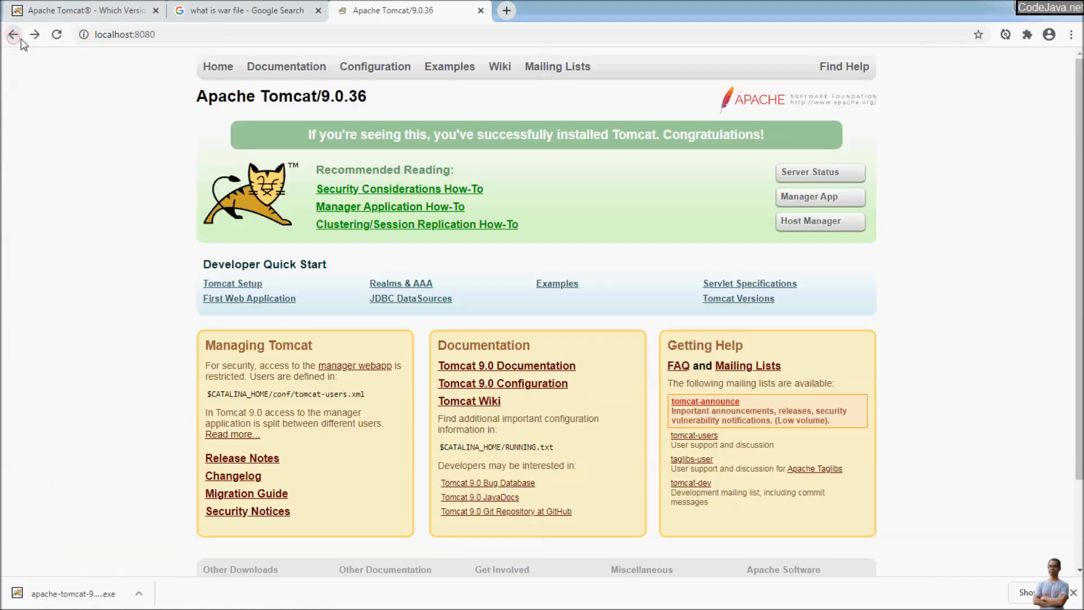
Step: Open the Manager App page and highlight the /, /docs and /manager application paths
left_click(814, 197)
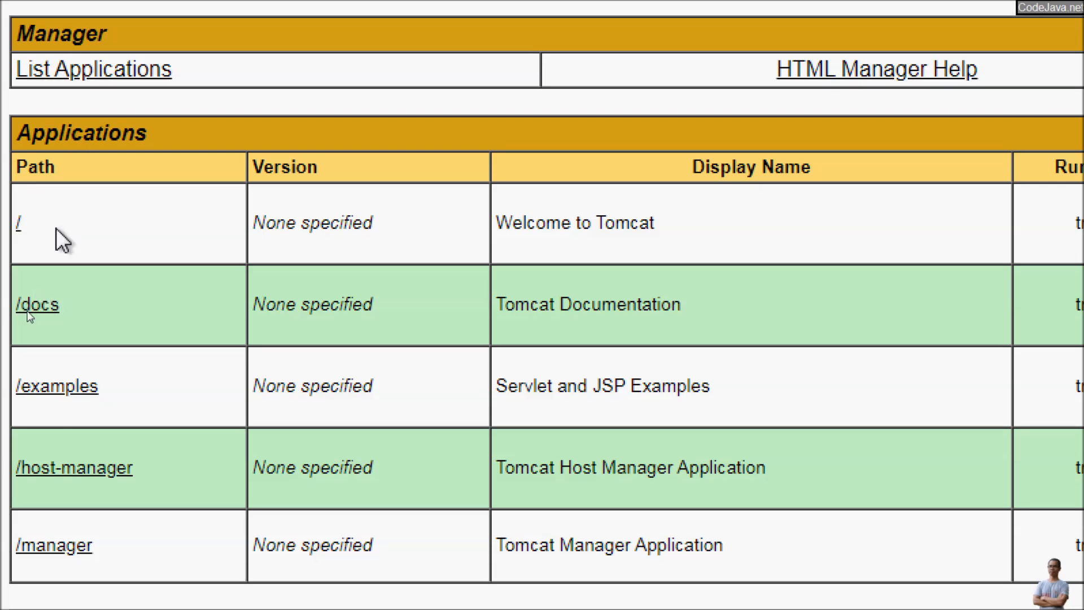
left_click_drag(38, 235, 15, 245)
left_click_drag(60, 305, 116, 399)
left_click(66, 392)
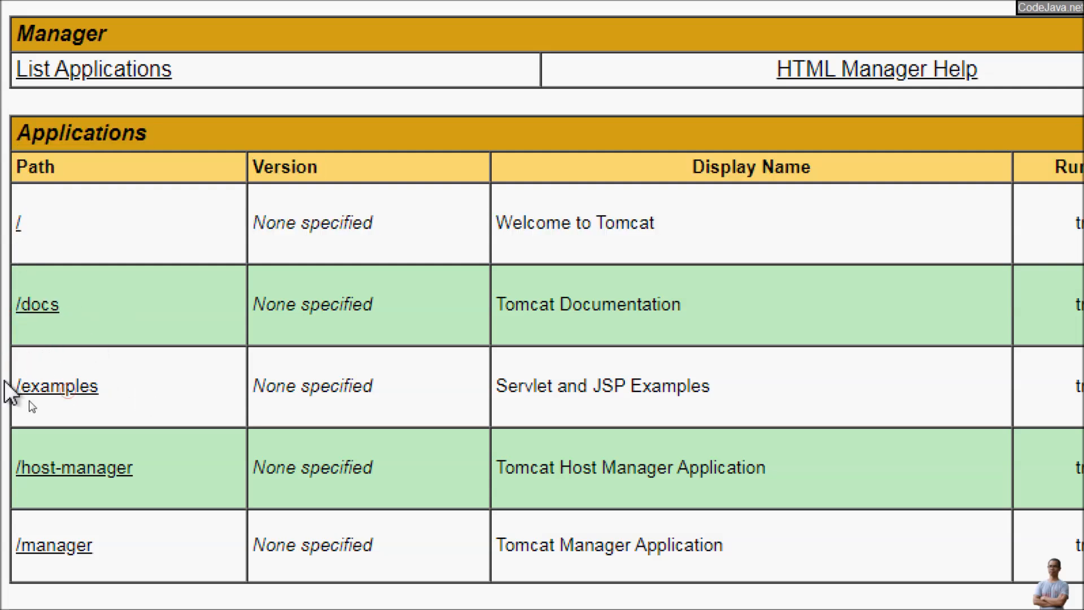
left_click_drag(85, 433, 5, 499)
scroll(158, 542, "down", 1)
left_click(138, 542)
left_click_drag(141, 529, 22, 545)
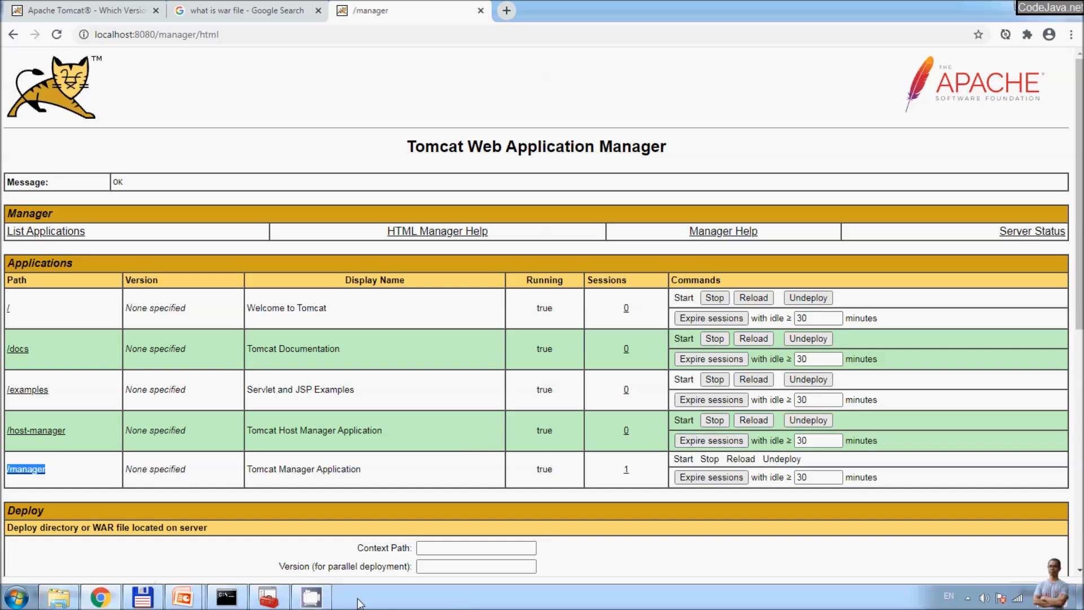
left_click(268, 602)
Step: Stop the Apache Tomcat 9.0 Tomcat9 service in Services and switch over to Total Commander
right_click(318, 131)
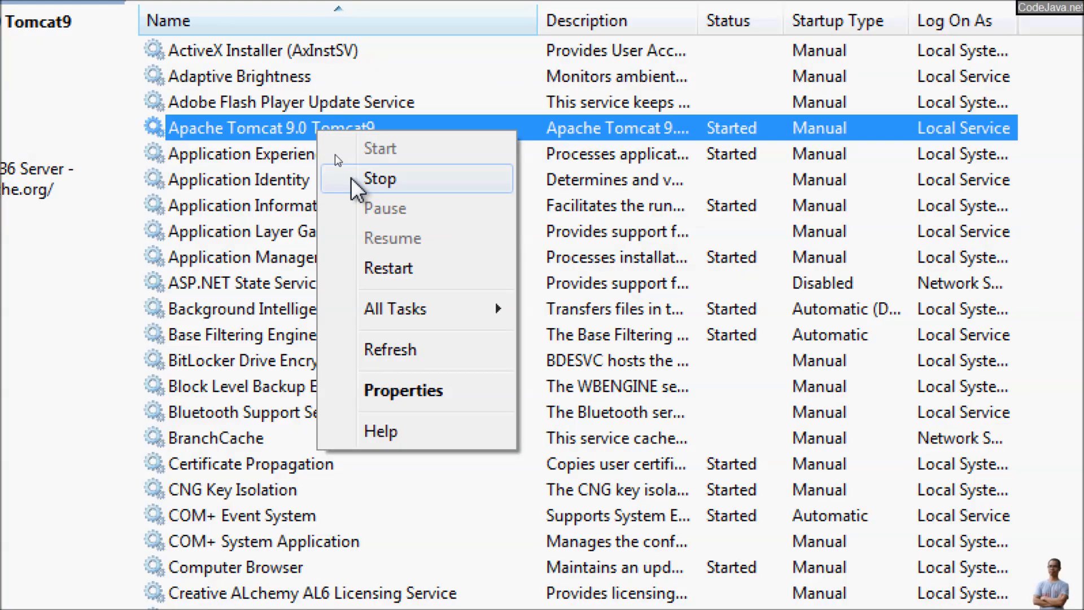
left_click(353, 179)
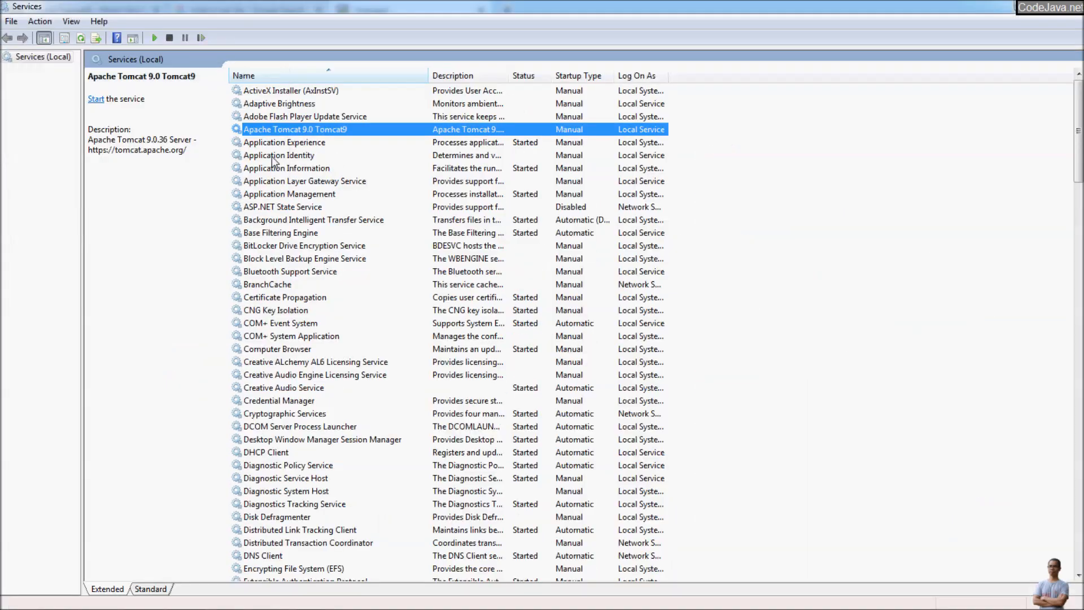
left_click_drag(348, 130, 534, 125)
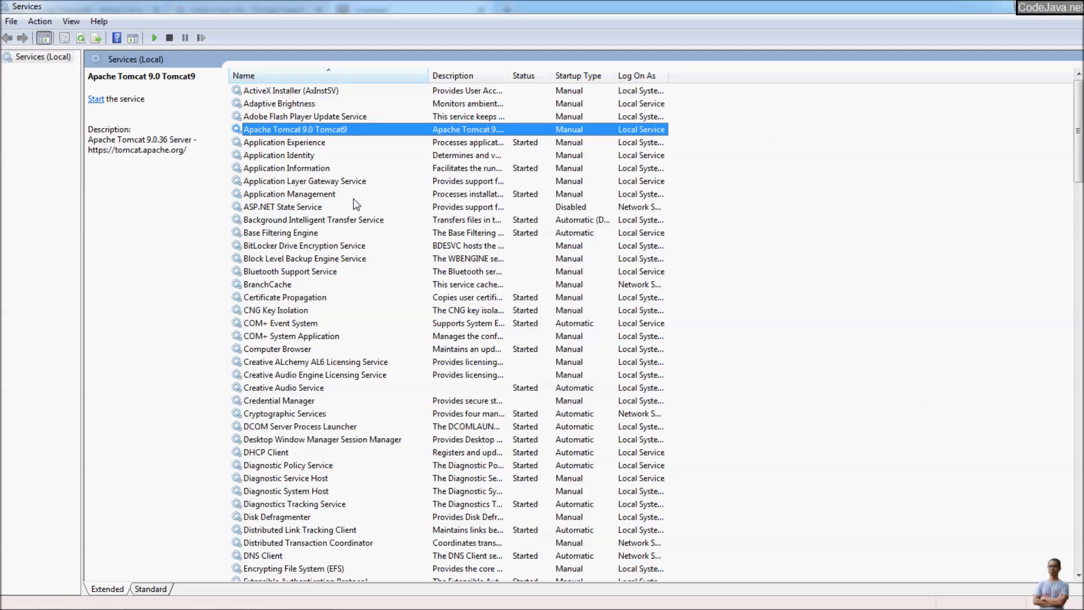
key("alt+Tab")
key("alt+Tab")
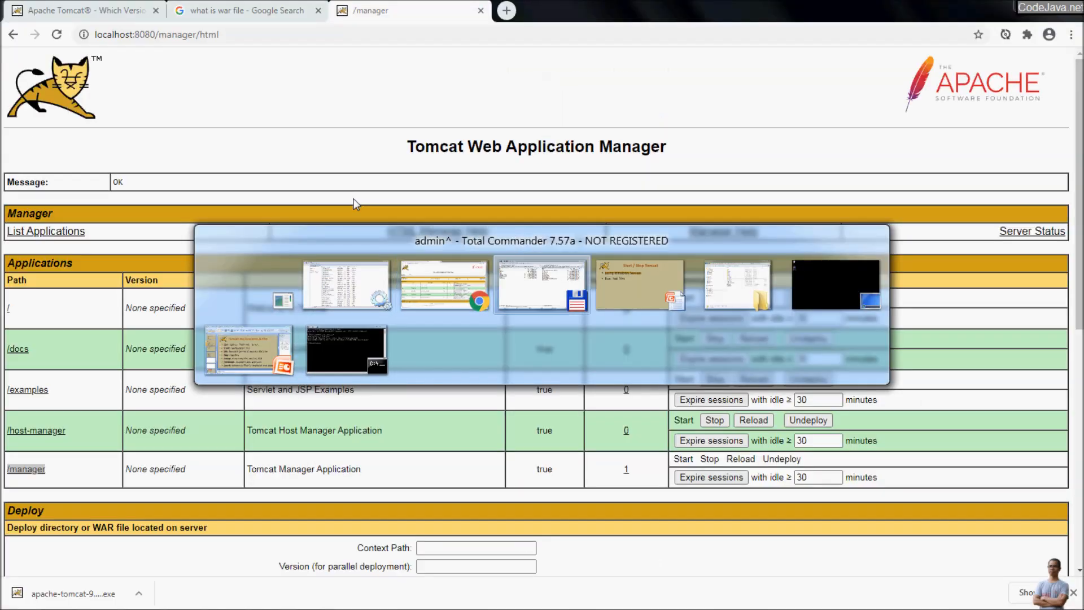
key("alt+Tab")
key("alt+Tab")
key("alt+Tab")
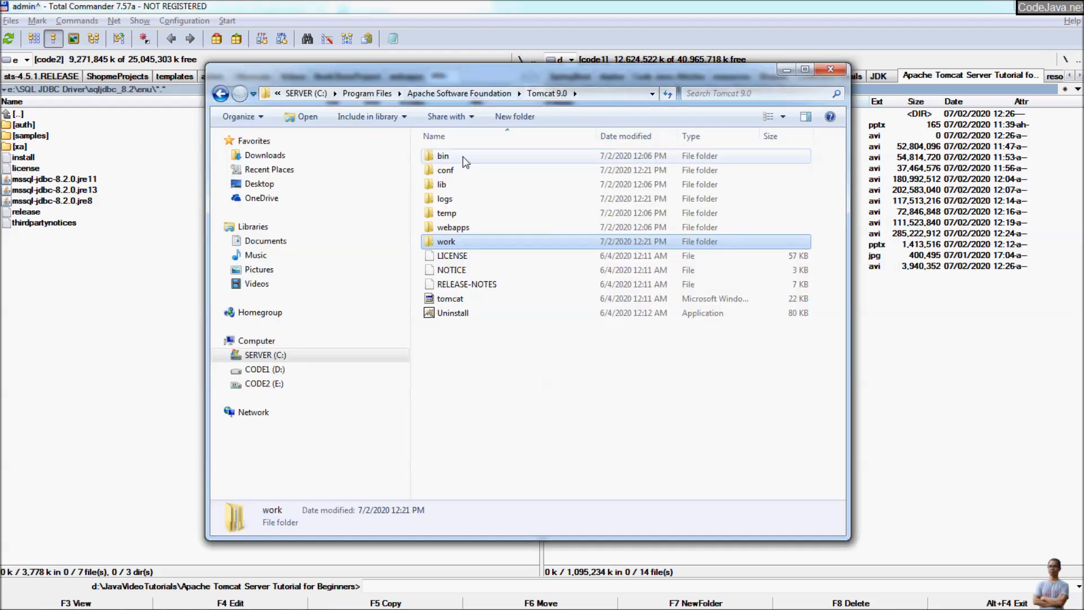
Step: Open the bin folder and launch Monitor Tomcat from the Apache Tomcat 9.0 Tomcat9 Start menu folder
double_click(443, 156)
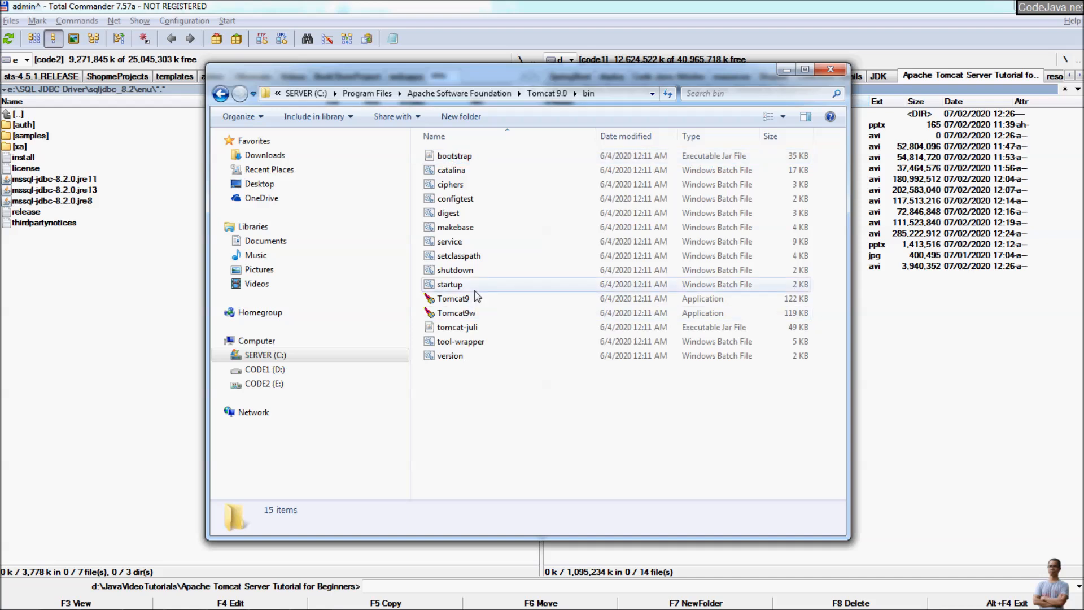
mouse_move(481, 307)
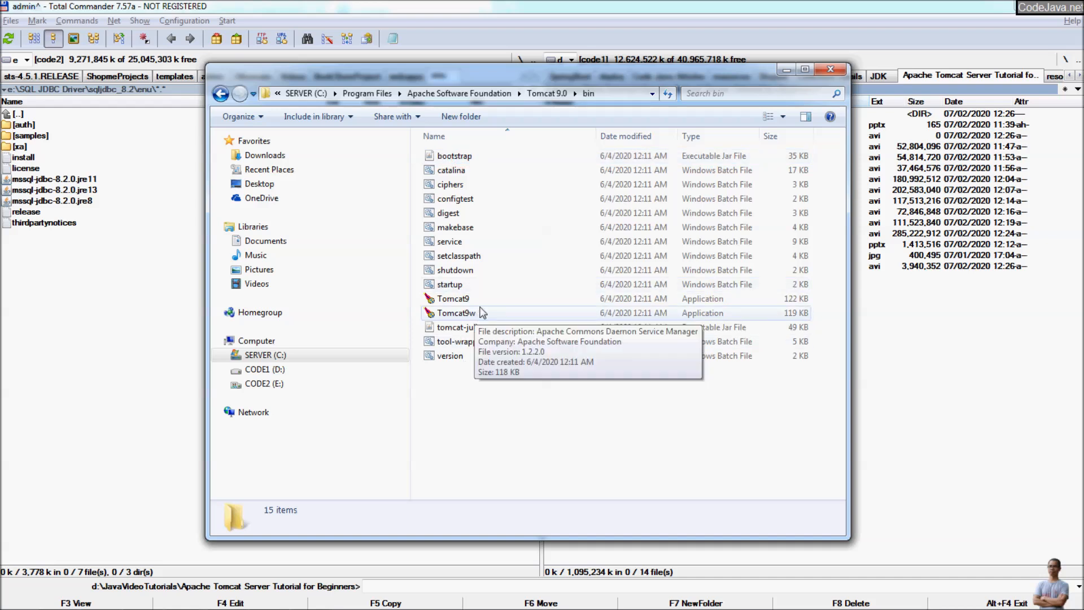
left_click(16, 597)
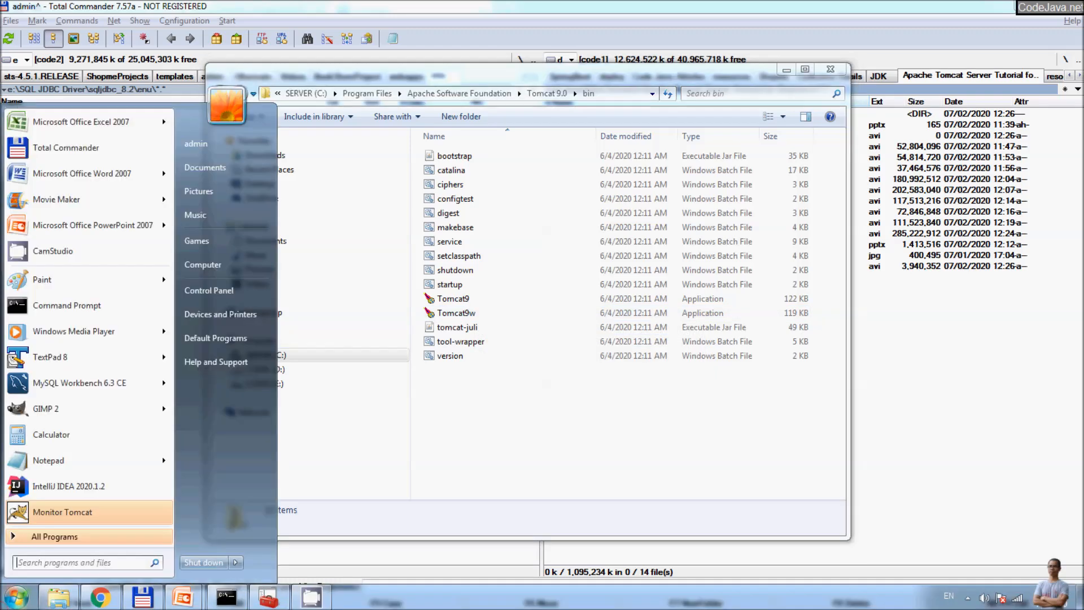
left_click(40, 537)
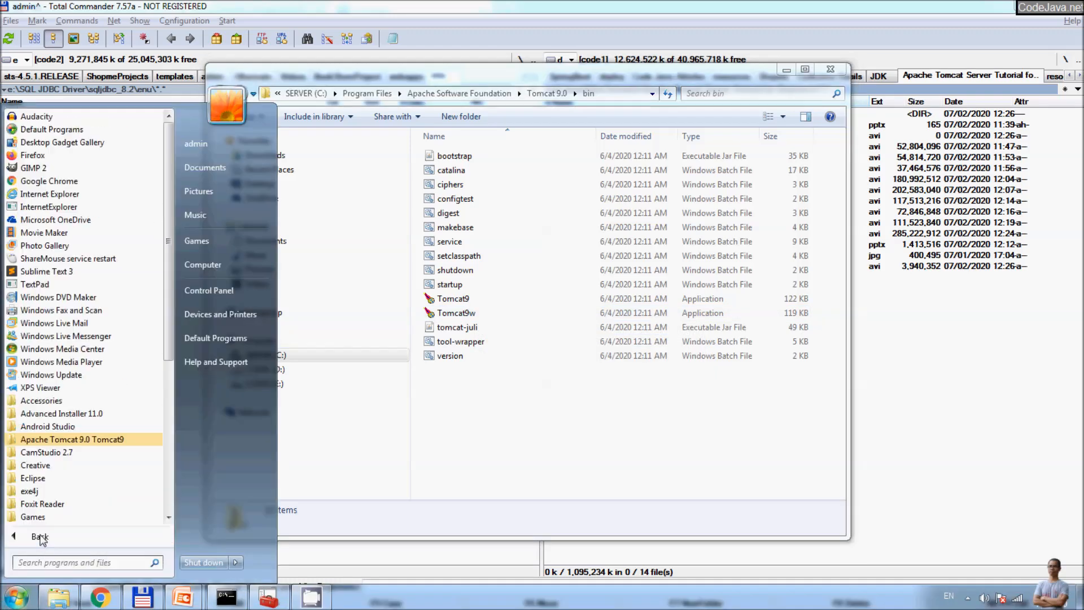
left_click(55, 440)
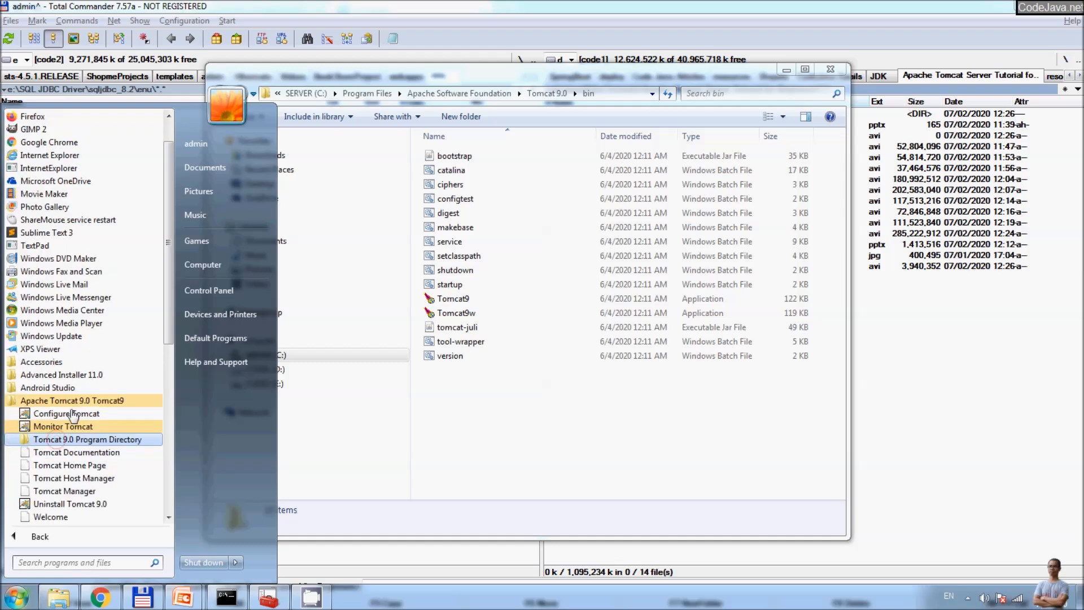
scroll(59, 446, "down", 1)
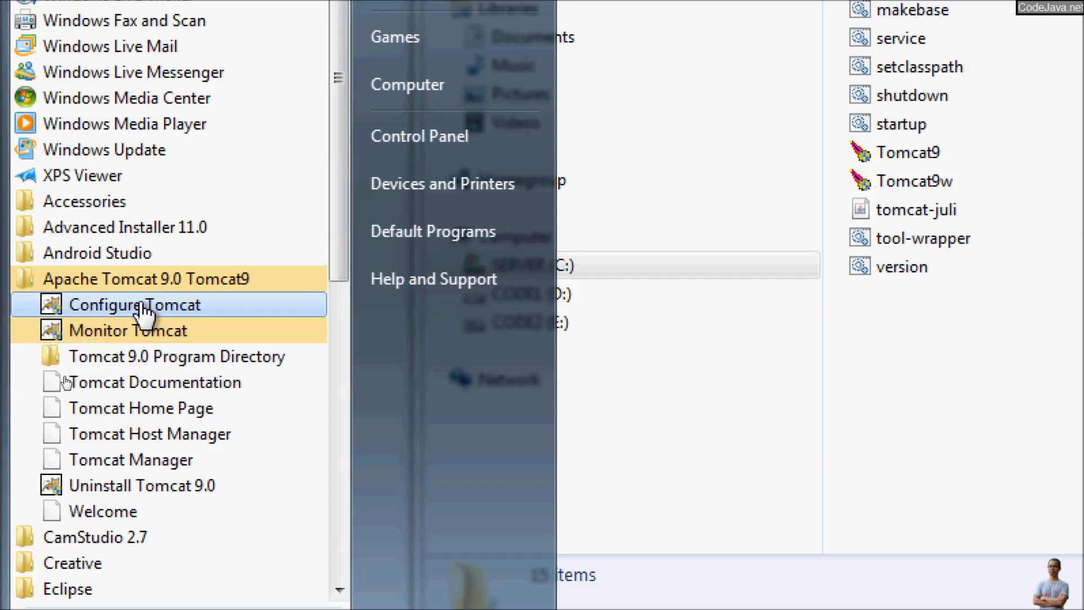
left_click(116, 333)
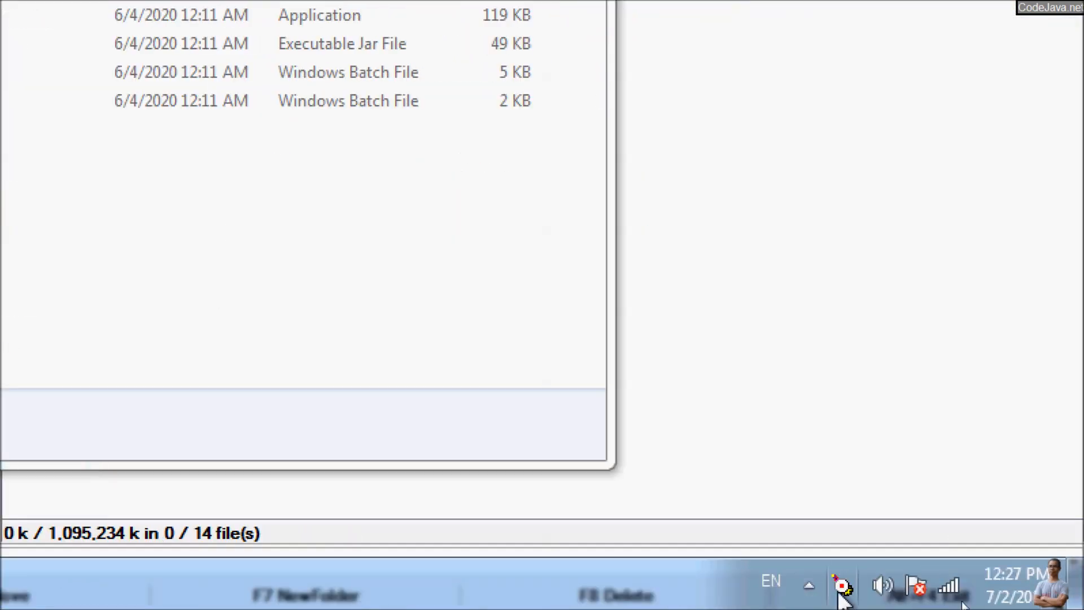
Step: Start the Tomcat9 service from the monitor's Configure dialog, then cancel the dialog
right_click(843, 587)
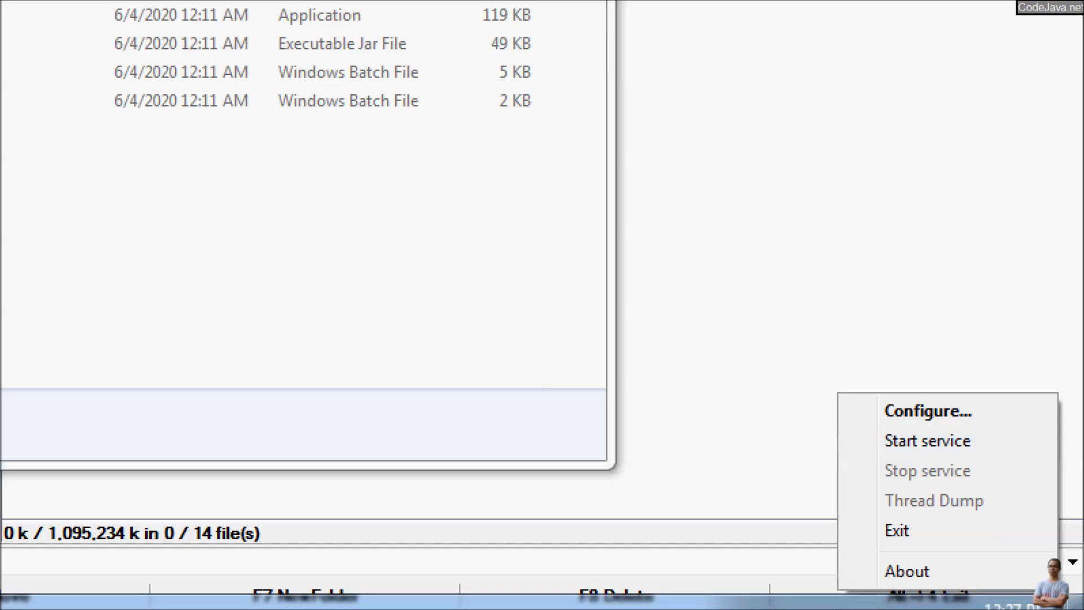
left_click(935, 412)
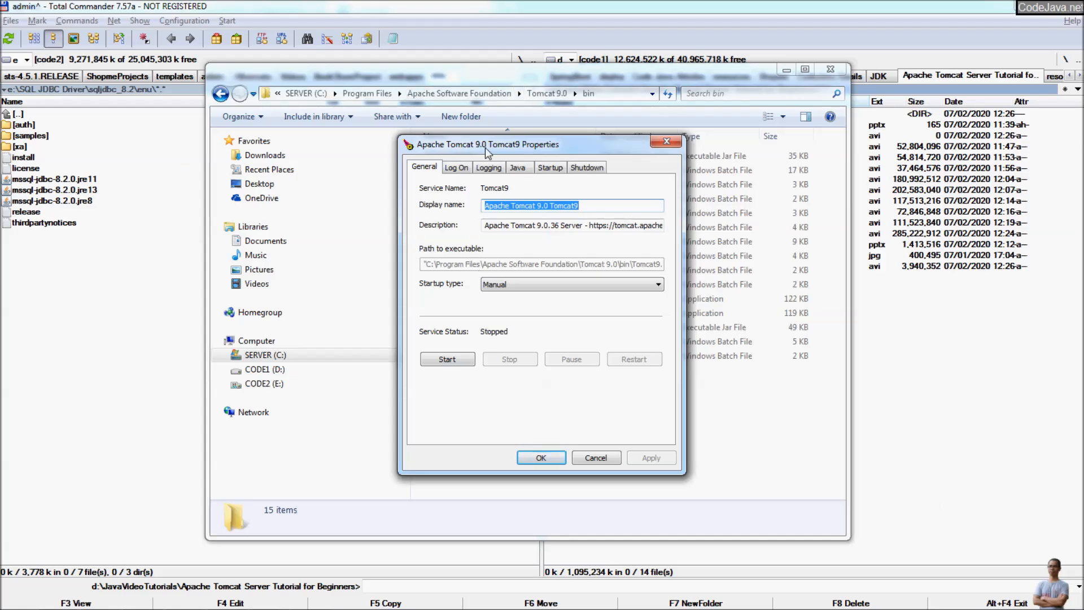
left_click_drag(486, 152, 472, 168)
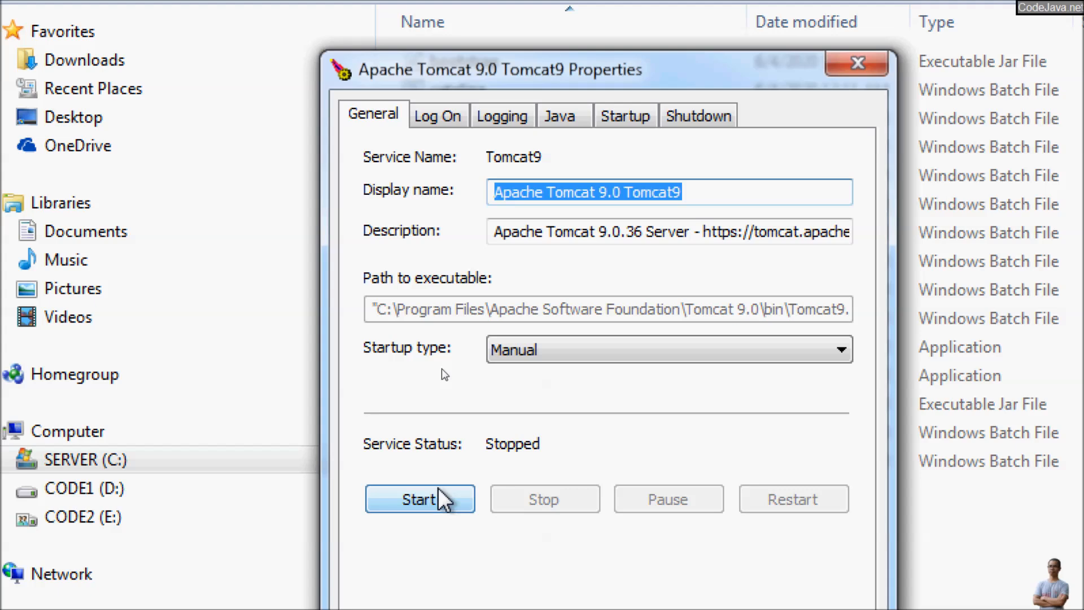
left_click(451, 516)
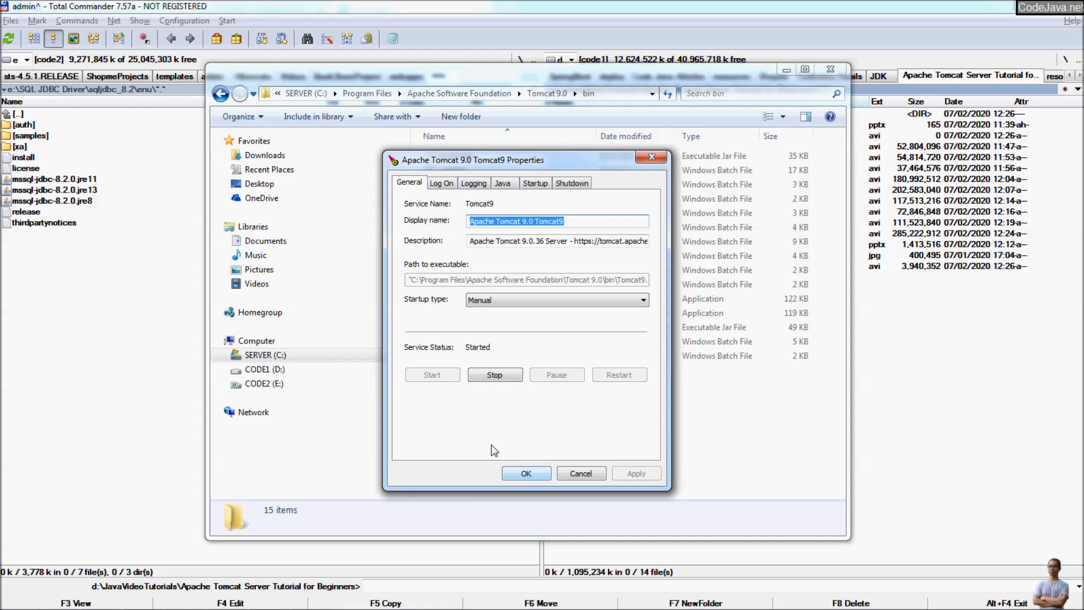
mouse_move(1038, 587)
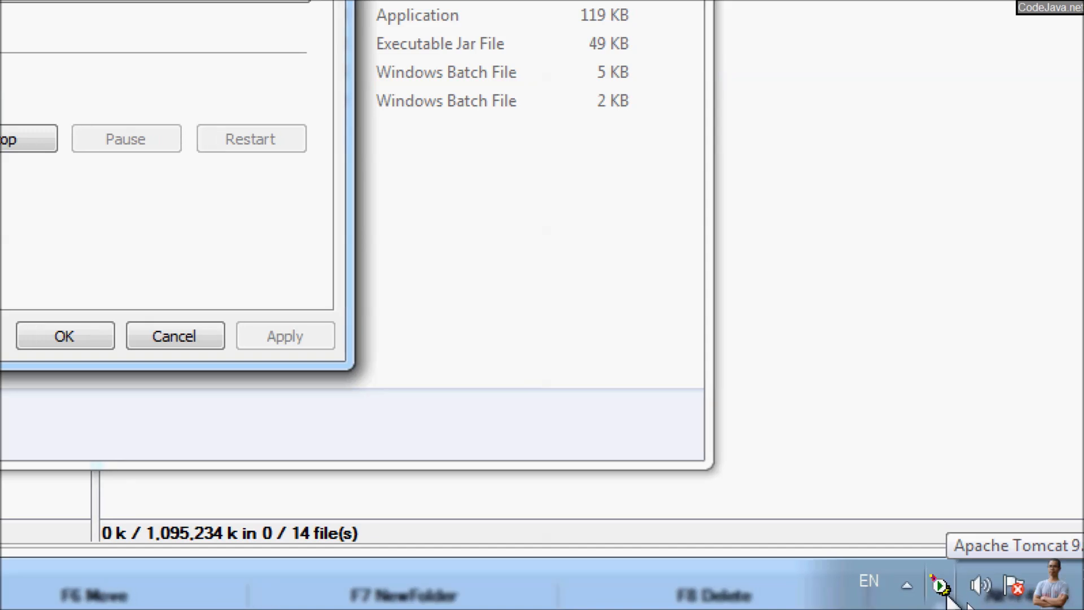
left_click(906, 586)
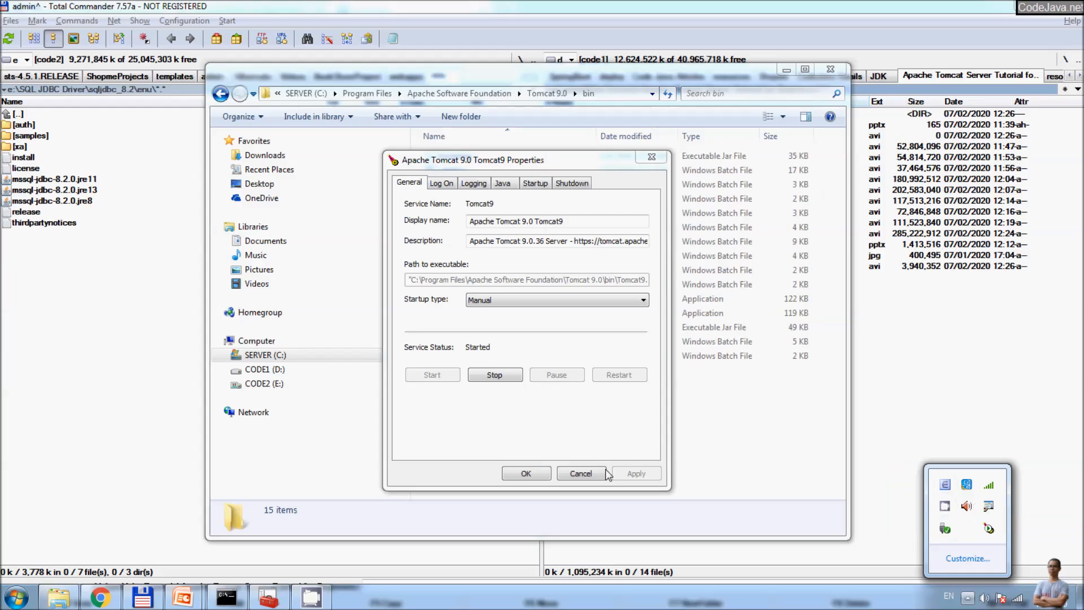
left_click(599, 474)
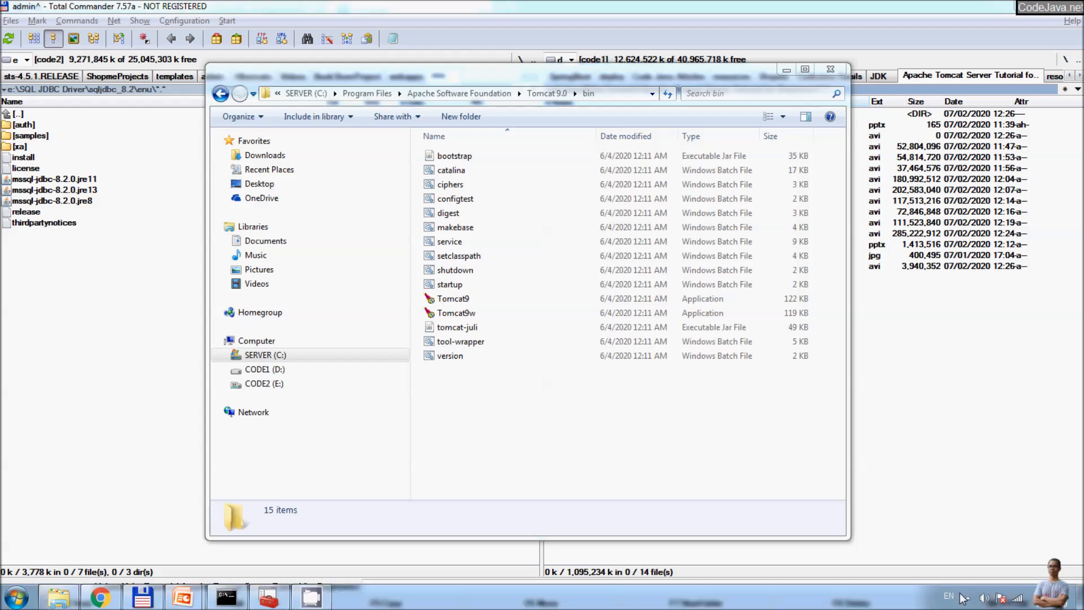
Step: Stop the Tomcat9 service from the tray monitor and return to Chrome's Tomcat Manager page
left_click(966, 597)
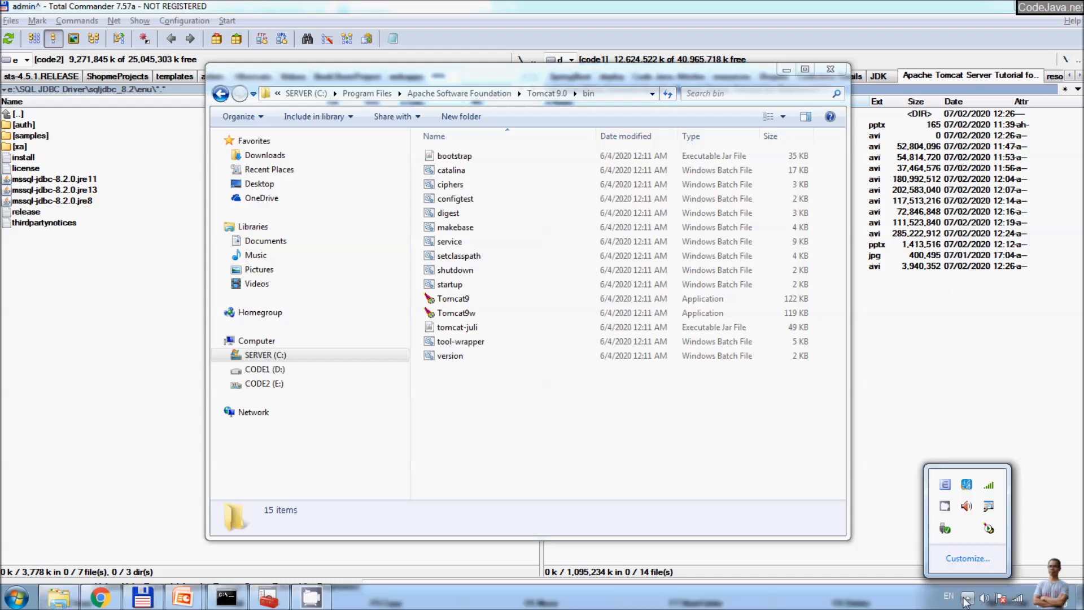
right_click(990, 530)
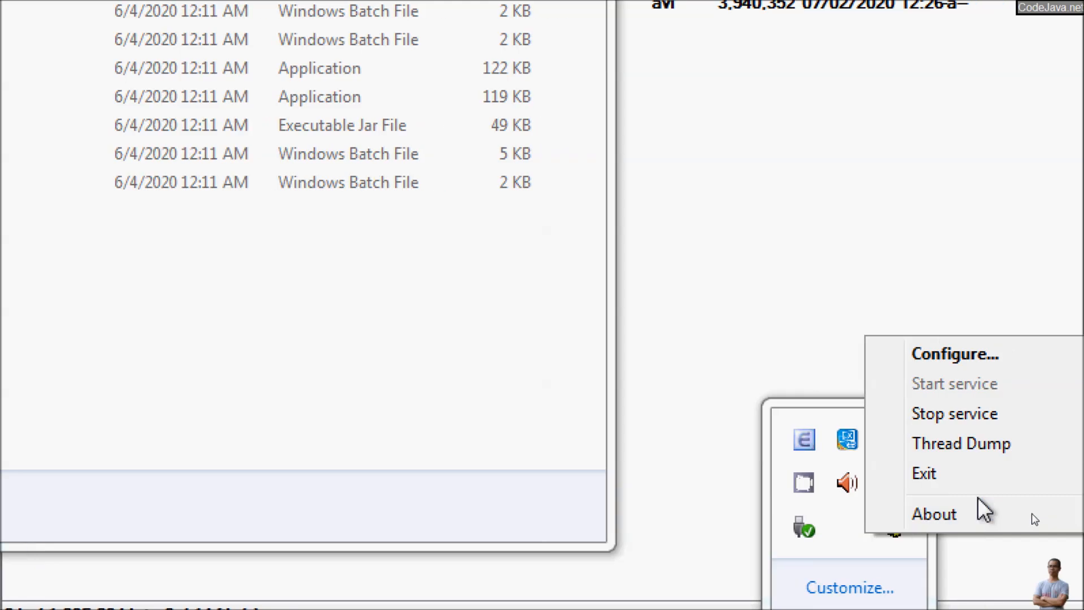
left_click(967, 410)
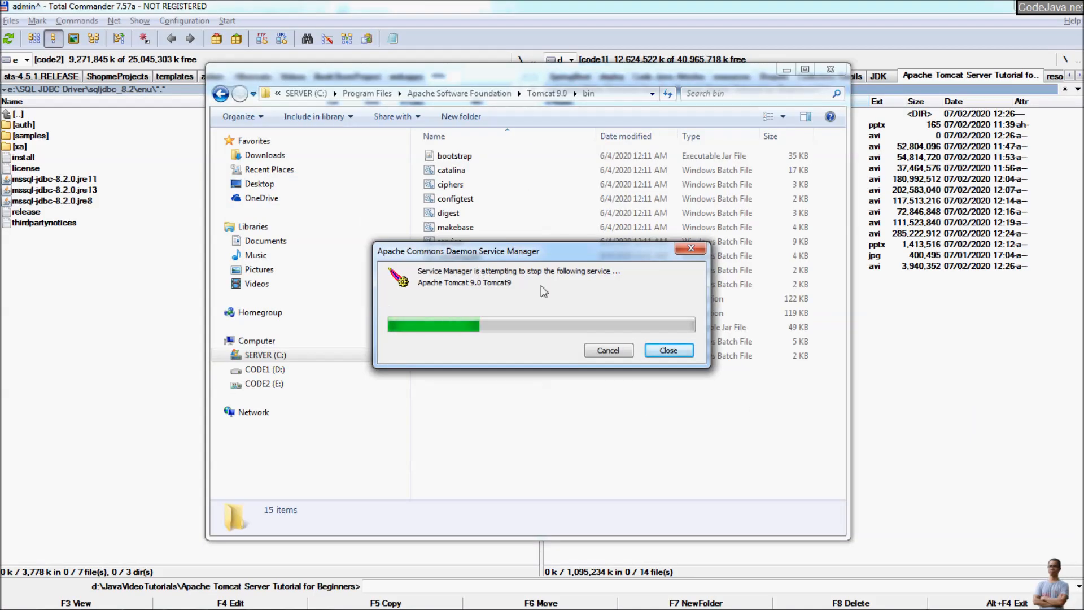
key("alt+Tab")
key("alt+Tab")
key("alt+Tab")
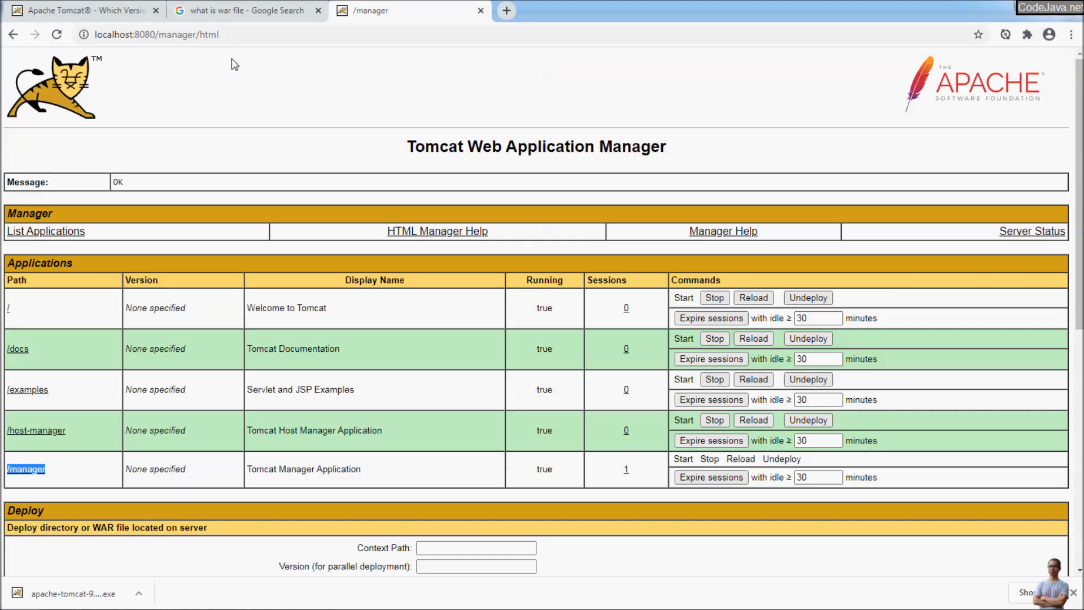
Step: Reload localhost:8080/manager/html to confirm 'This site can't be reached' now that Tomcat is stopped
left_click(254, 32)
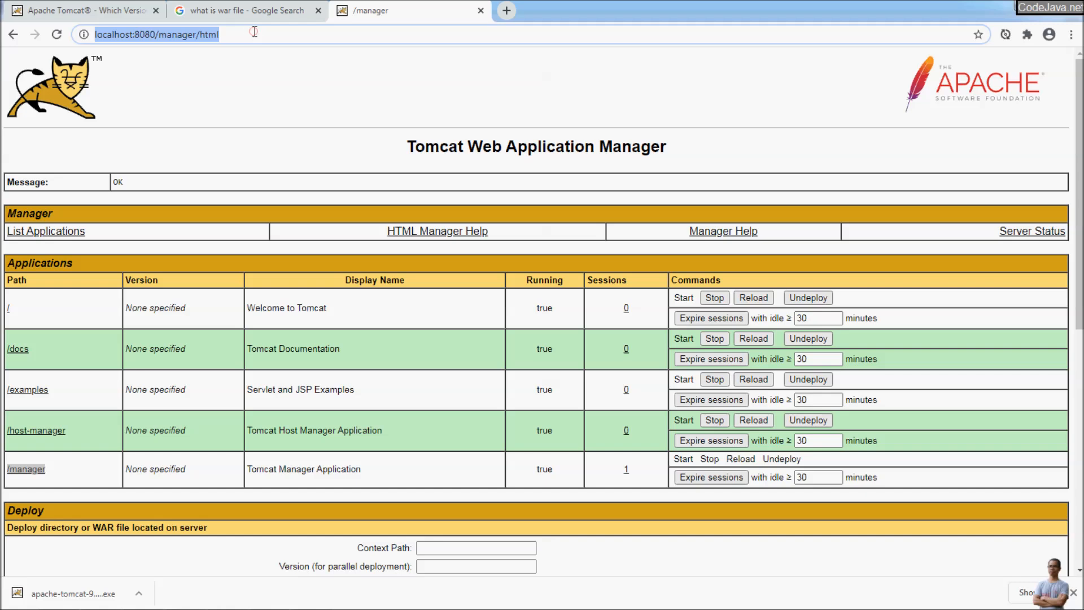
key("Return")
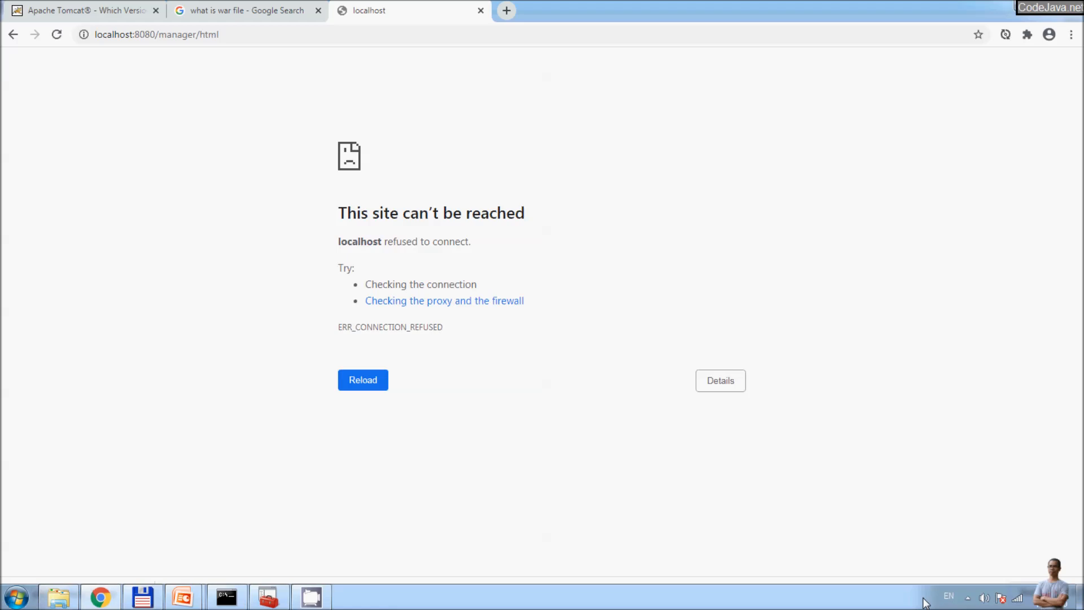
left_click(968, 598)
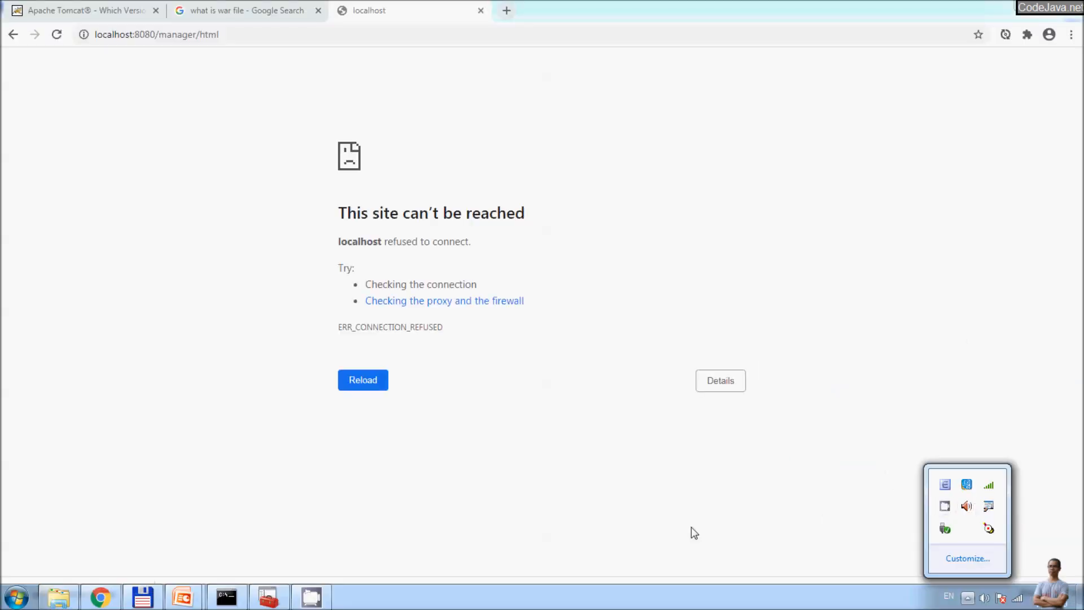
Step: Look through the Apache Tomcat 9.0 Start menu folder, then exit Tomcat Monitor from its tray icon
left_click(323, 554)
left_click(5, 598)
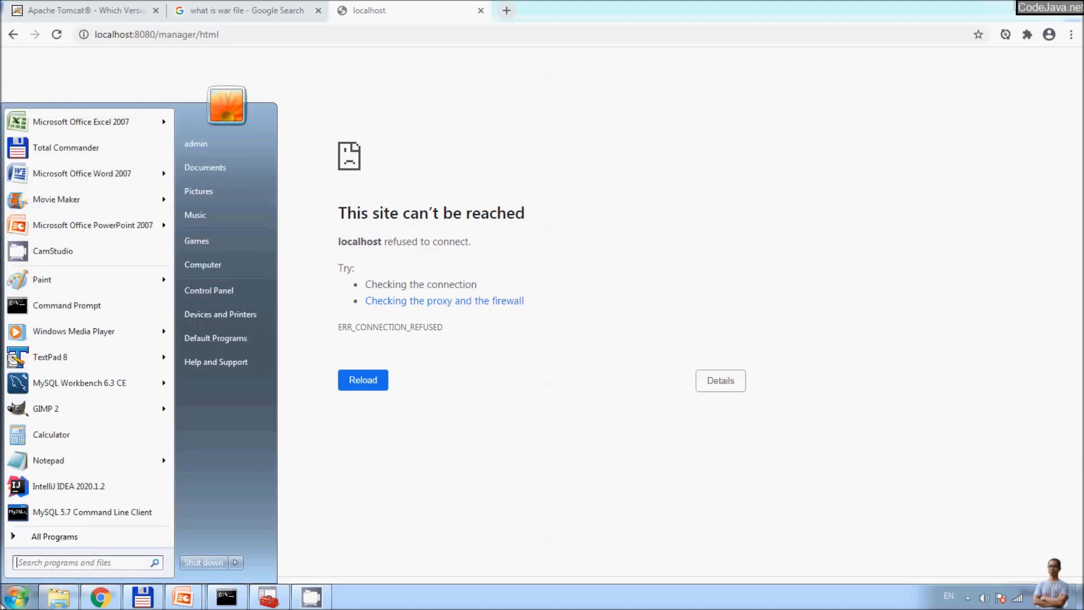
left_click(11, 537)
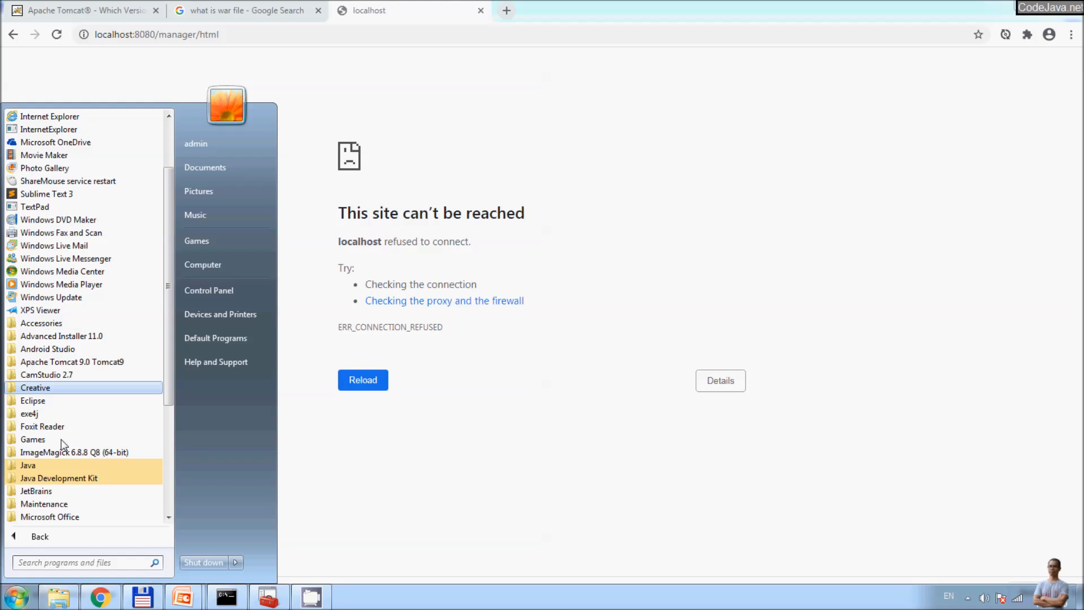
left_click(67, 361)
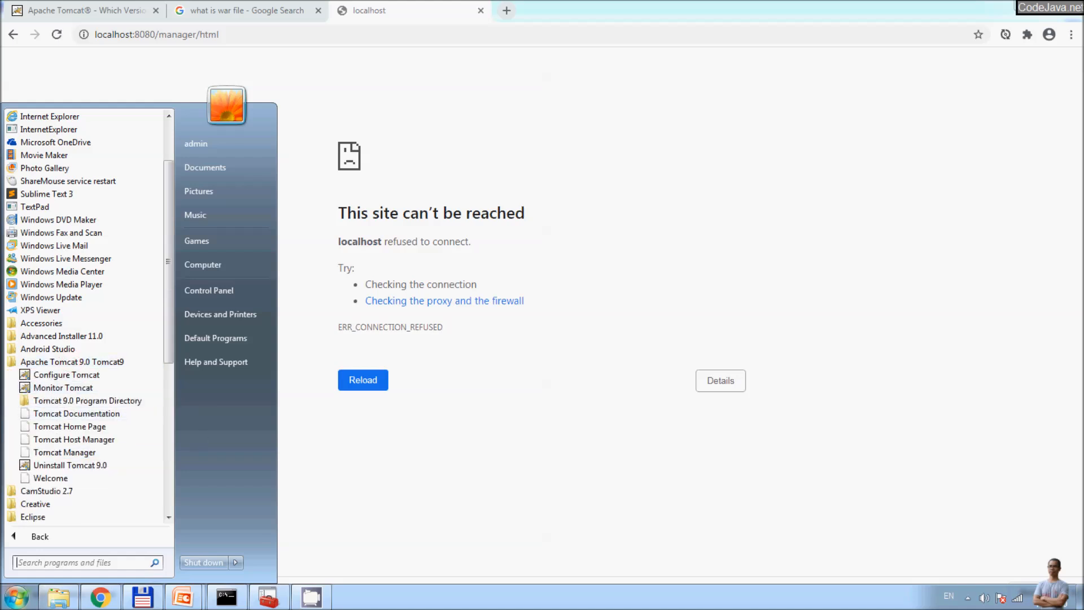
left_click(968, 597)
left_click(968, 598)
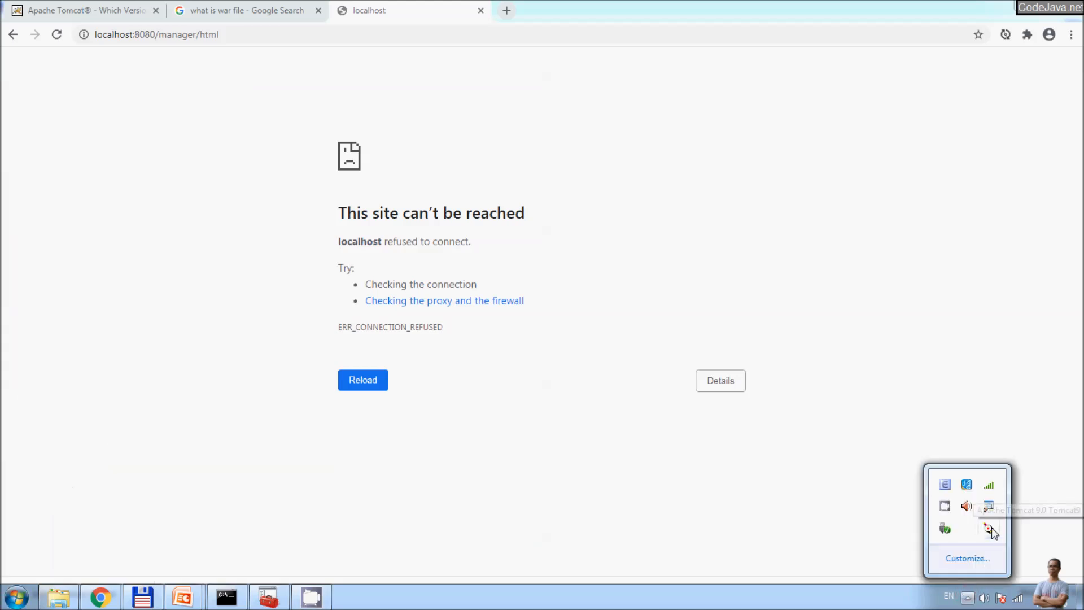
right_click(990, 530)
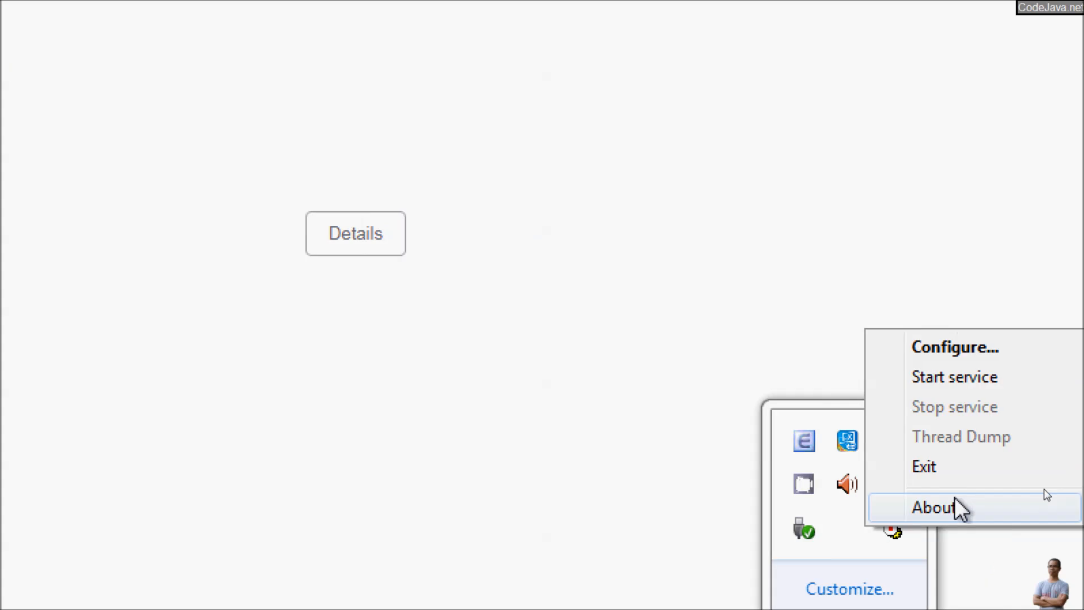
left_click(1030, 468)
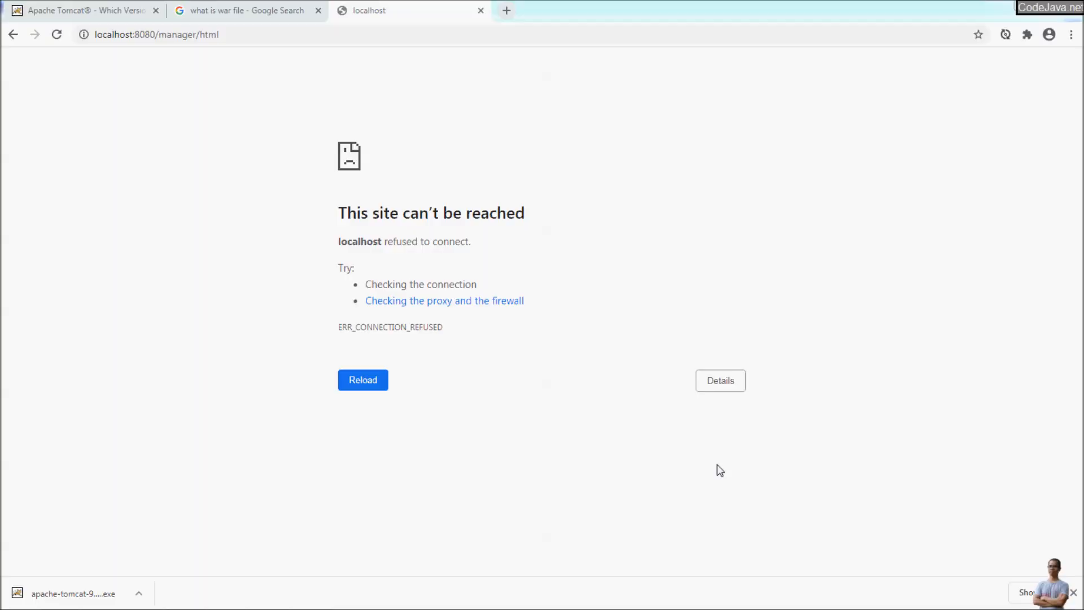
Step: Point out the startup and shutdown batch files and copy the bin folder path
key("alt+Tab")
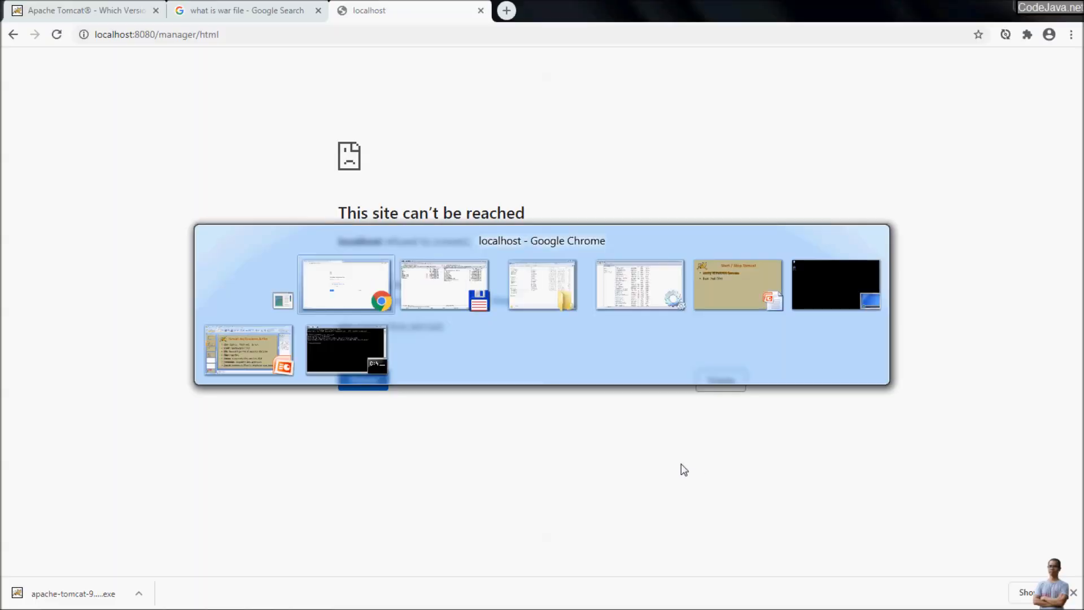
key("alt+Tab")
key("alt+Tab")
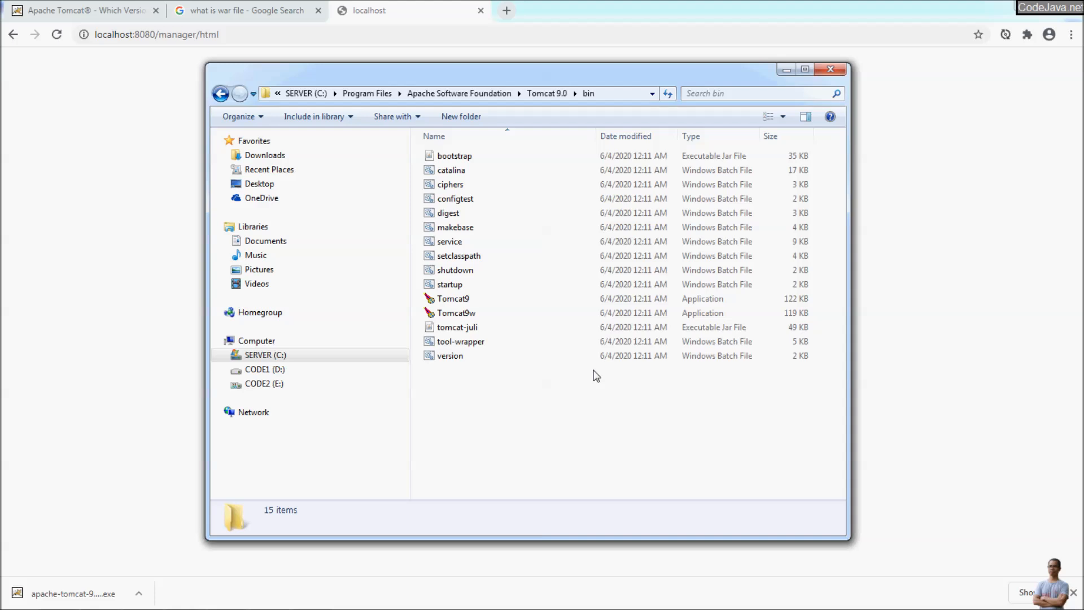
left_click(508, 267)
left_click(479, 285)
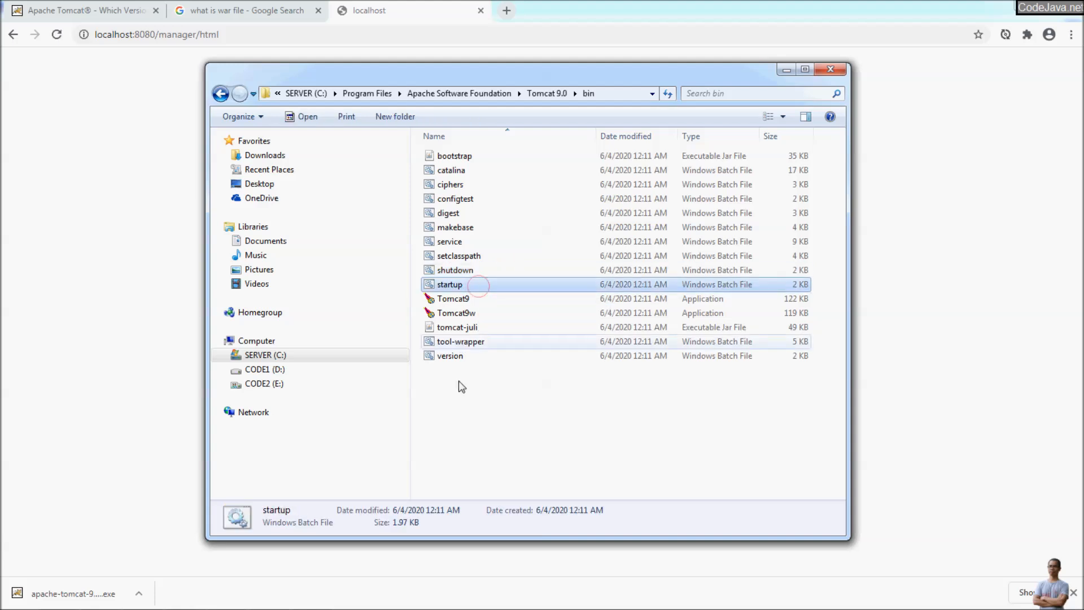
mouse_move(64, 597)
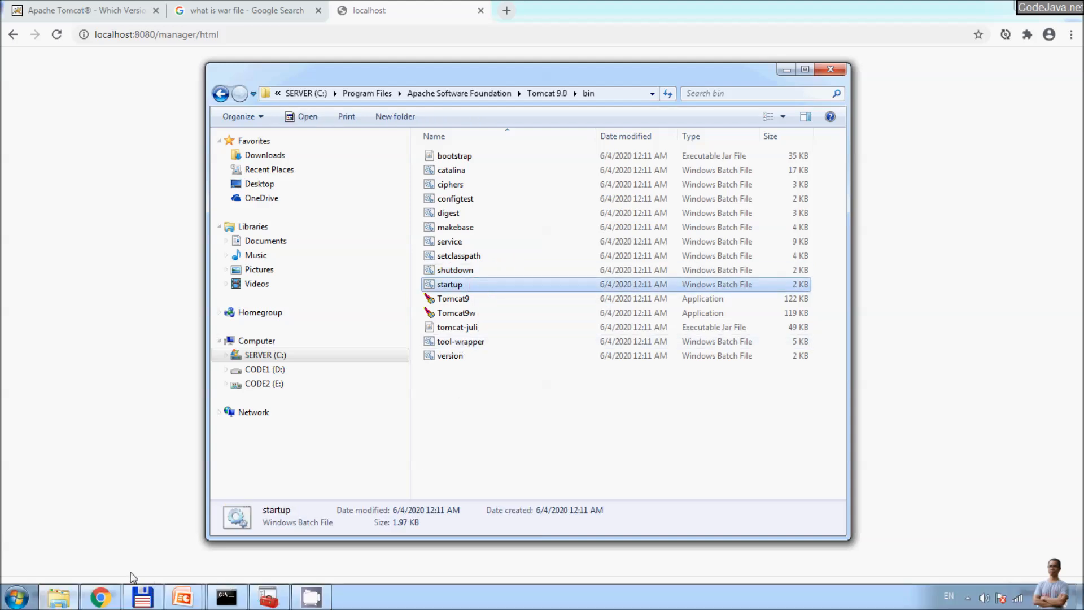
left_click(227, 597)
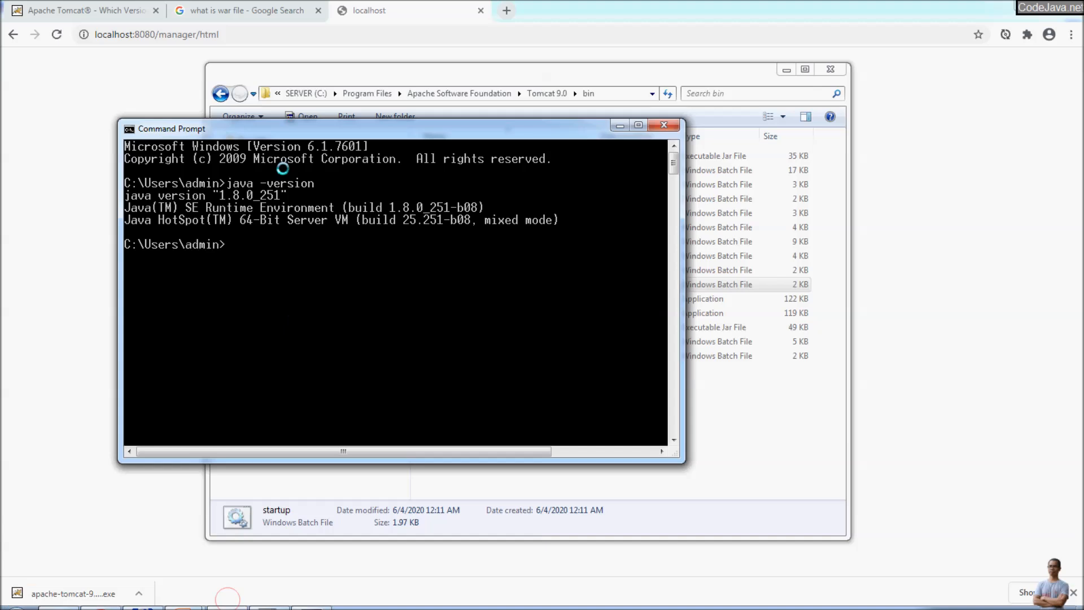
left_click(757, 450)
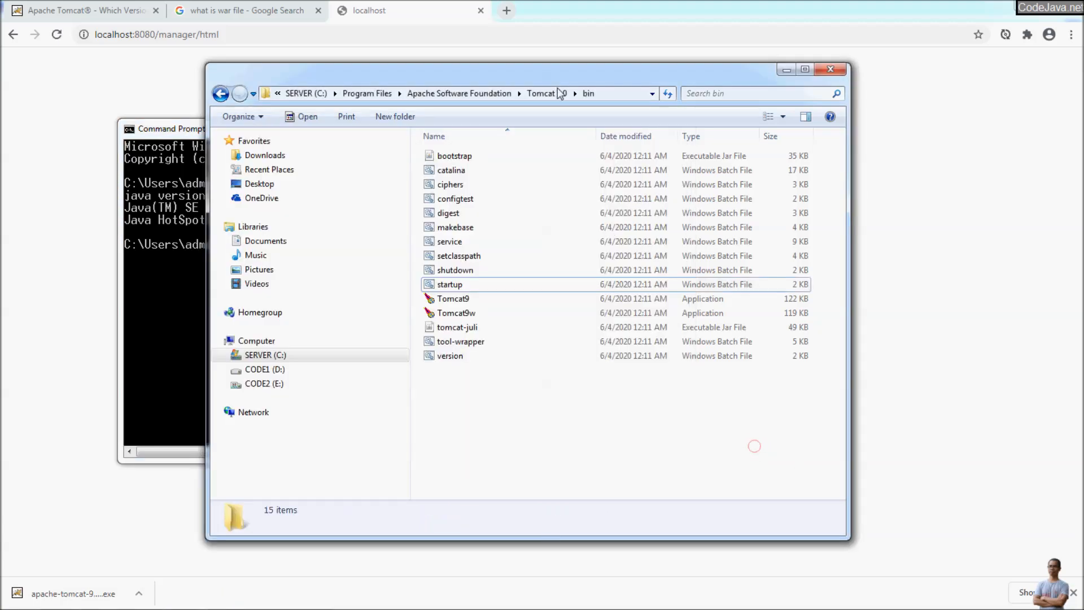
left_click(604, 93)
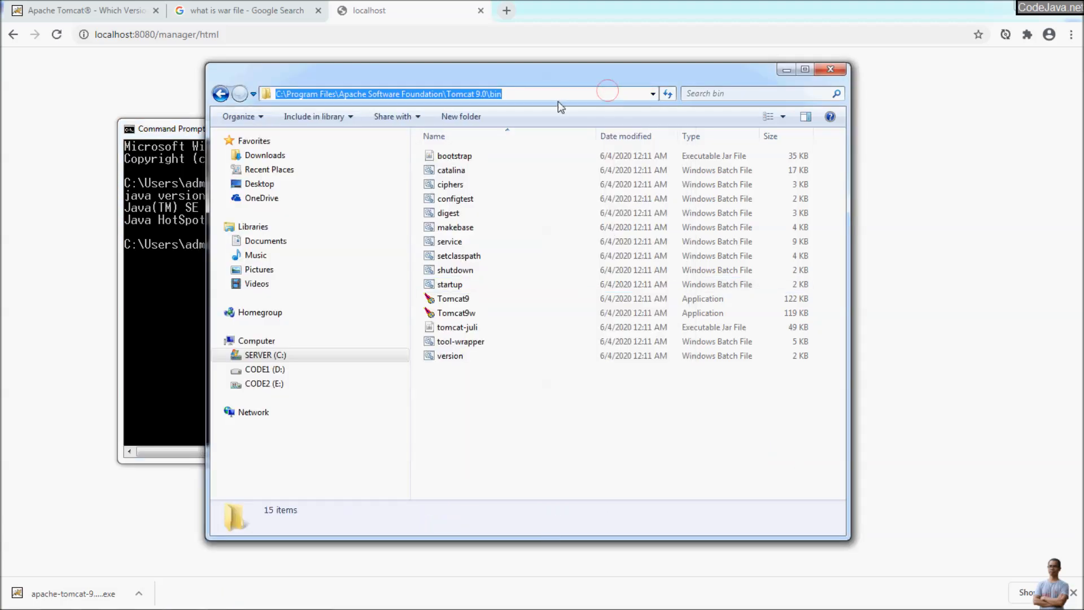
left_click(200, 437)
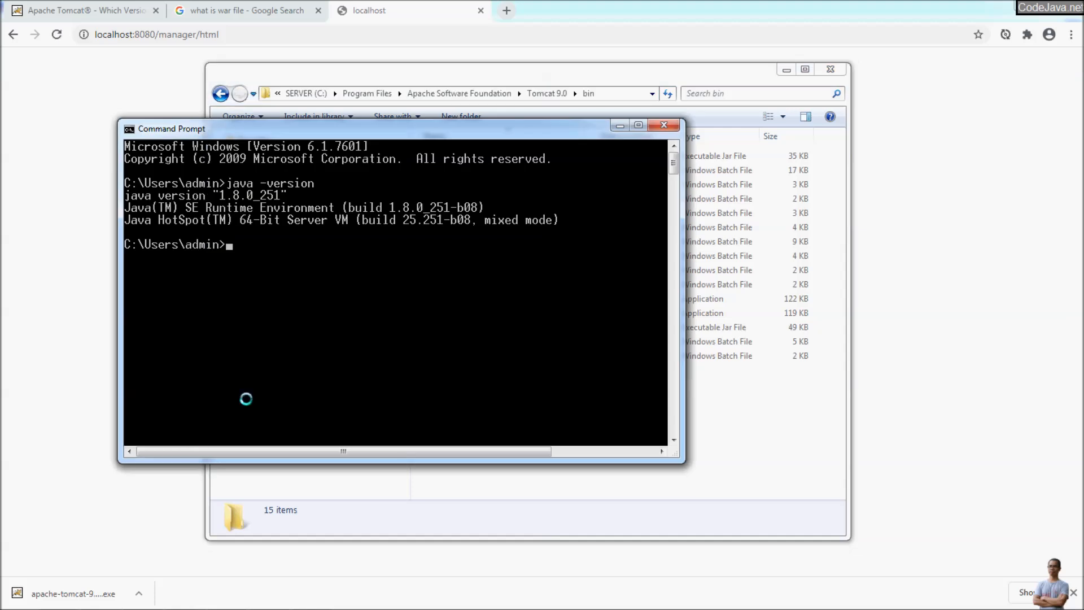
Step: Change the Command Prompt into the Tomcat 9.0 bin folder by pasting the path after cd
type("cd e")
key("BackSpace")
key("alt+space")
key("e")
key("p")
key("Return")
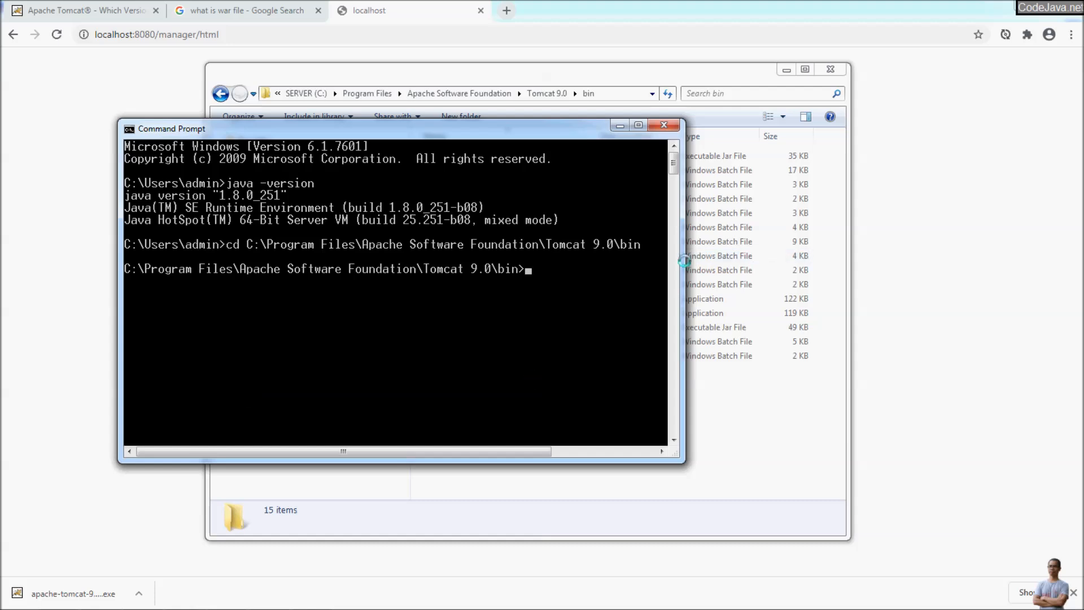
left_click_drag(684, 261, 967, 275)
Step: Select the startup batch file in the bin folder, then return to the Command Prompt
key("alt+Tab")
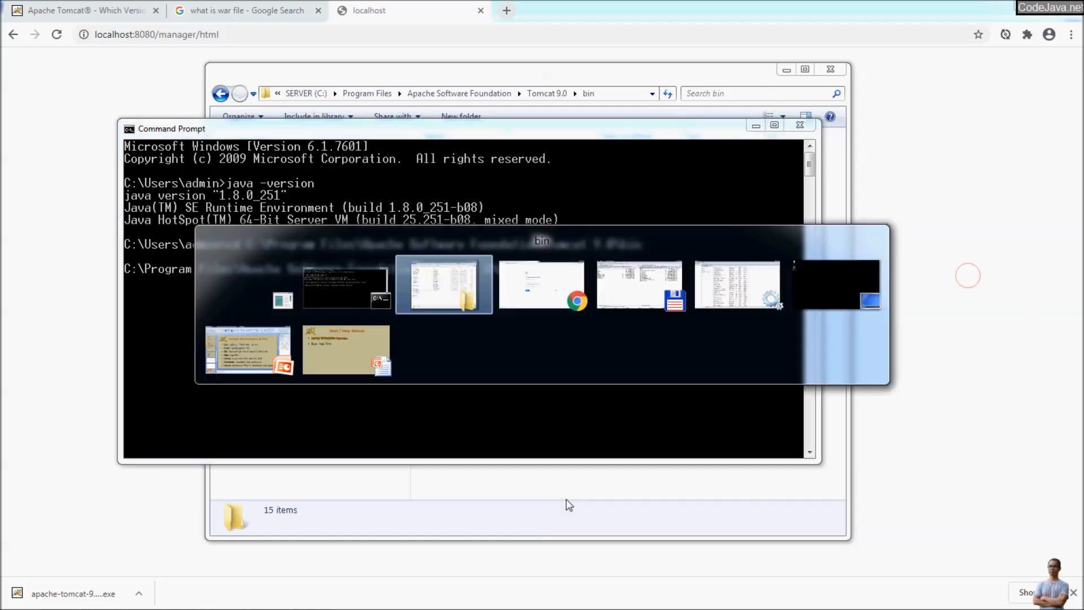
left_click(512, 431)
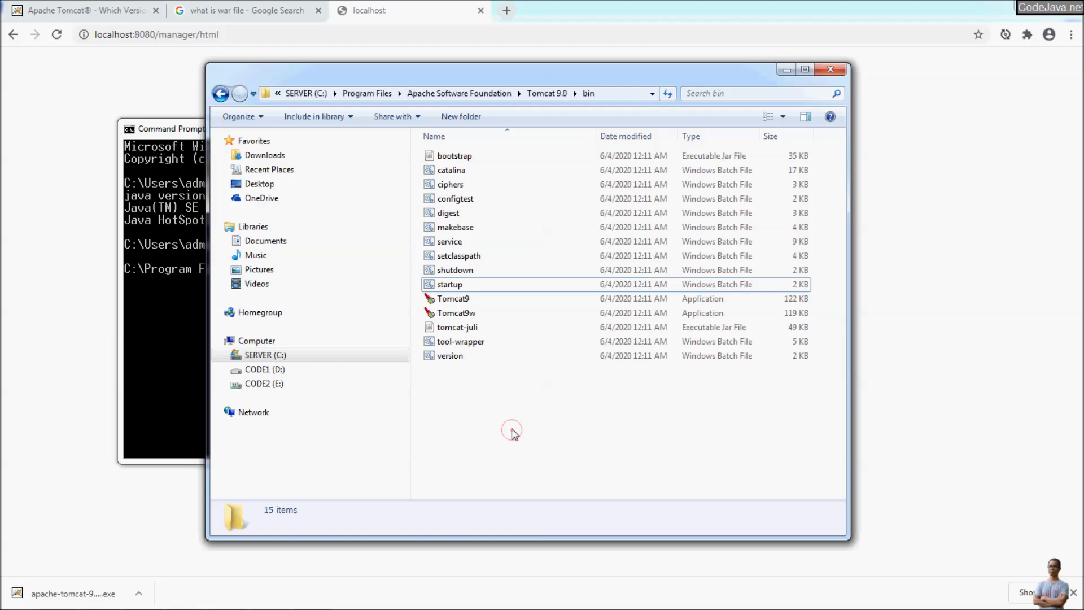
left_click(445, 287)
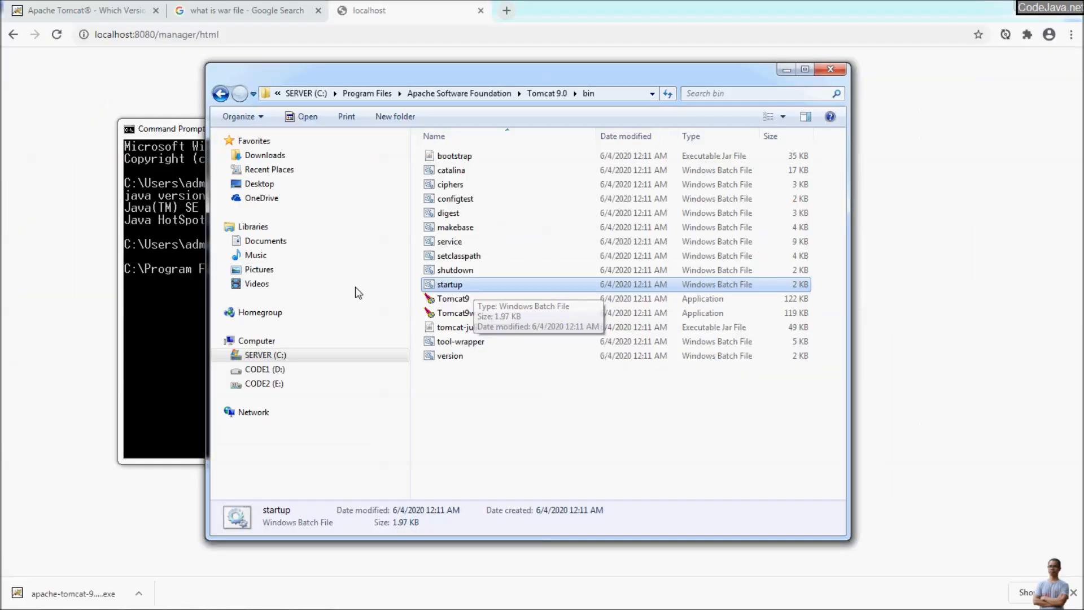
left_click(194, 313)
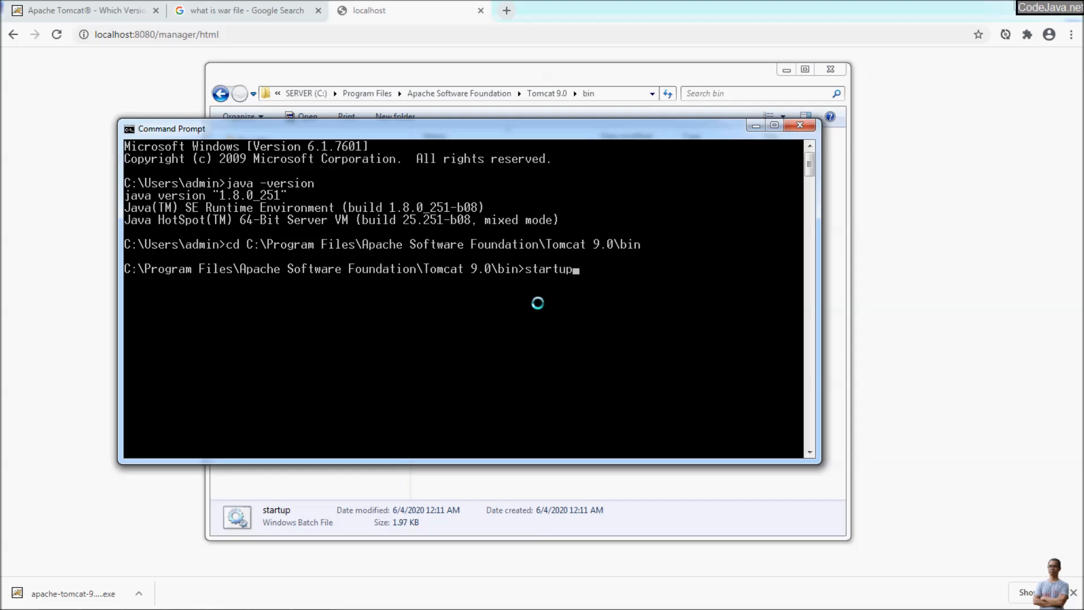
Step: Run startup and widen the Tomcat console to read 'Server startup in [1,253] milliseconds'
key("Return")
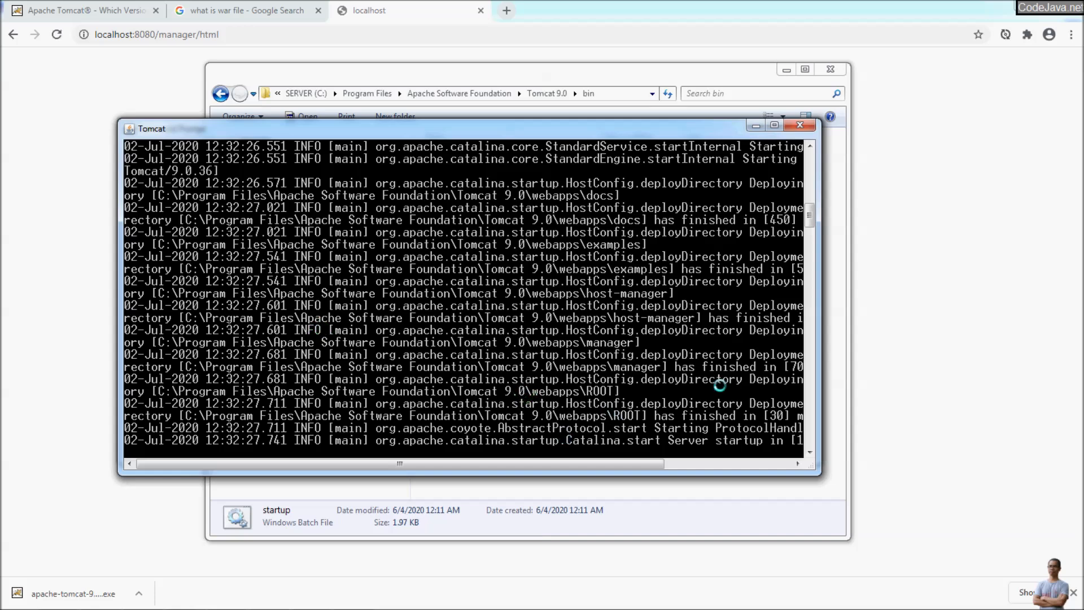
left_click_drag(818, 353, 1024, 380)
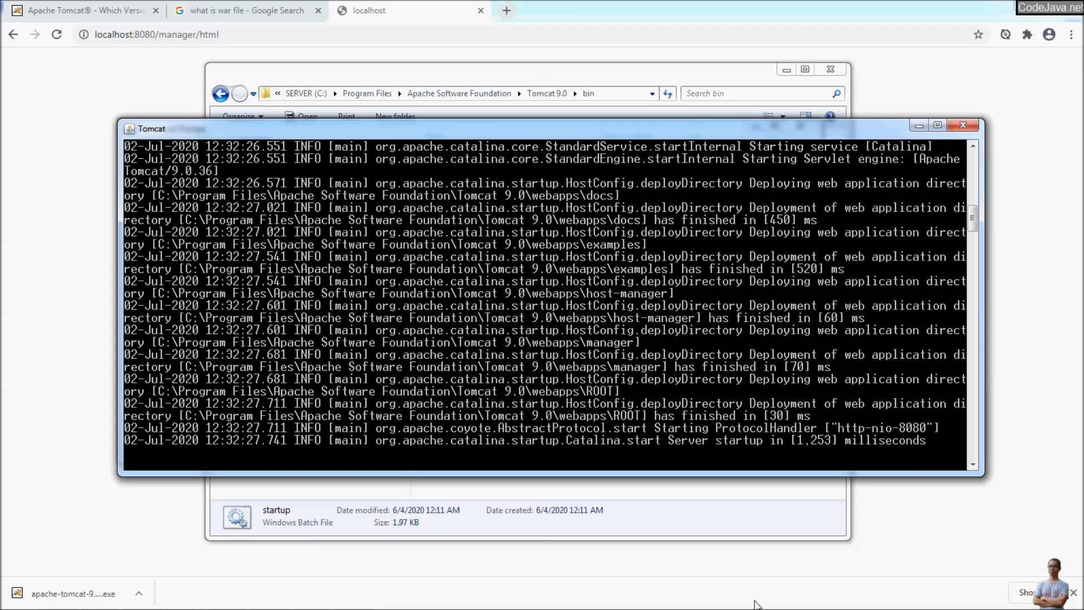
mouse_move(810, 607)
left_click(967, 597)
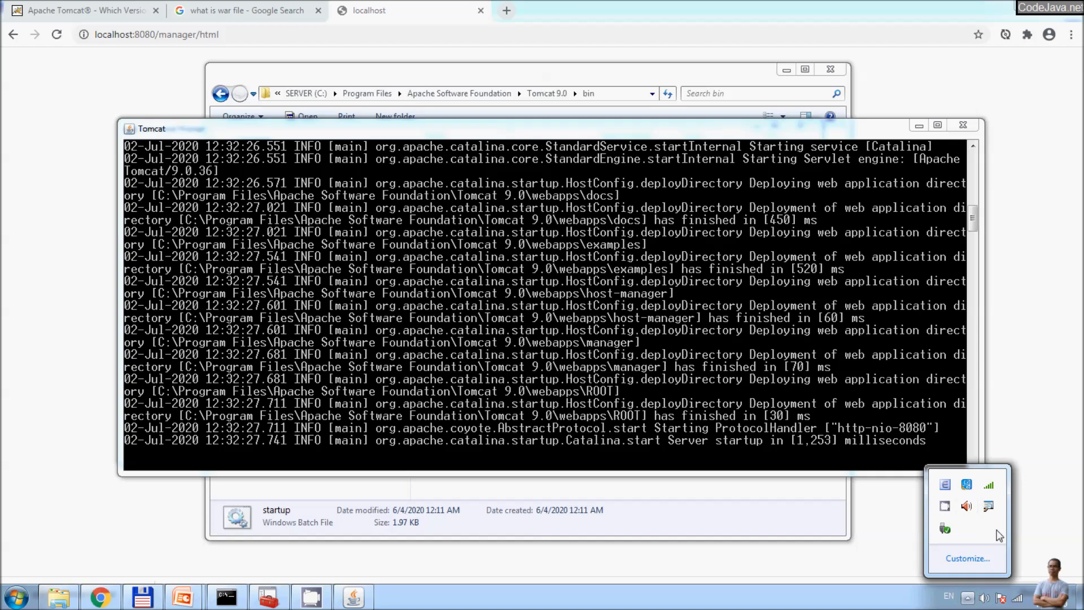
left_click(766, 500)
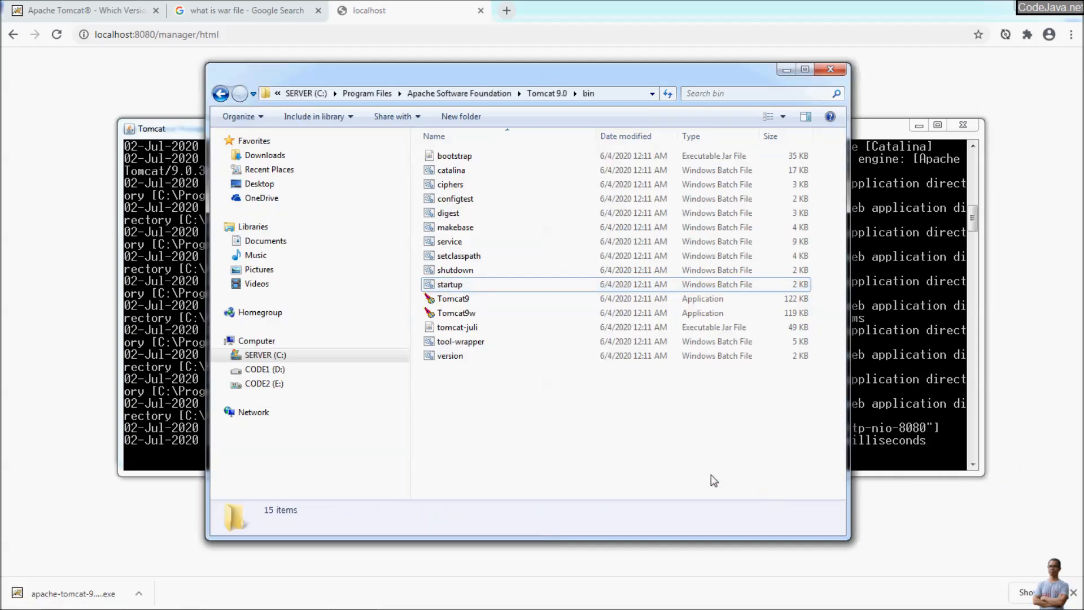
Step: Open the Tomcat 9.0 logs folder and view the tomcat9-stdout log, then close it
left_click(539, 93)
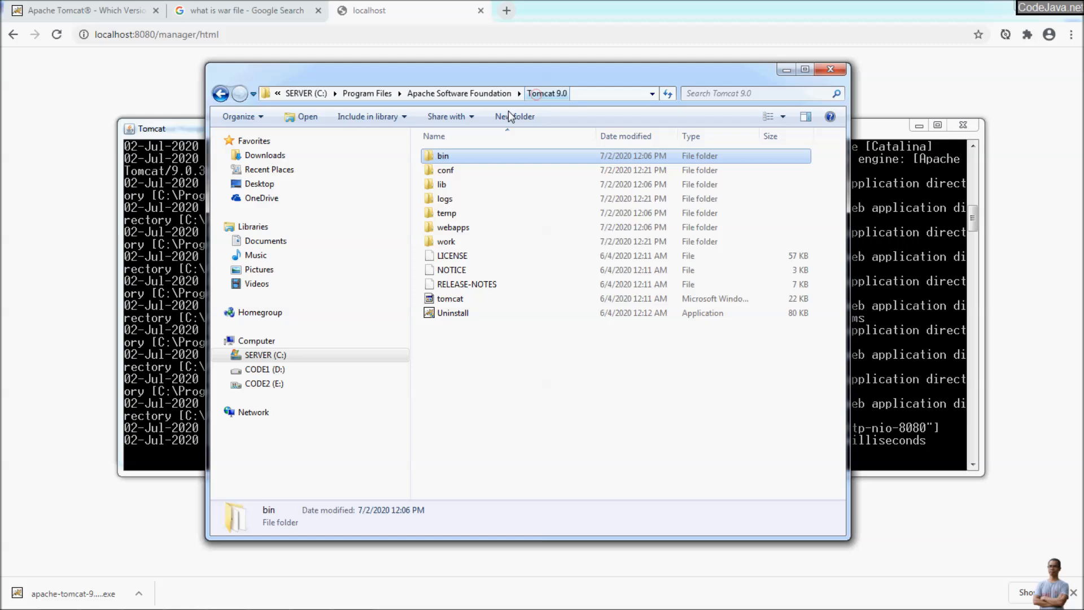
double_click(452, 201)
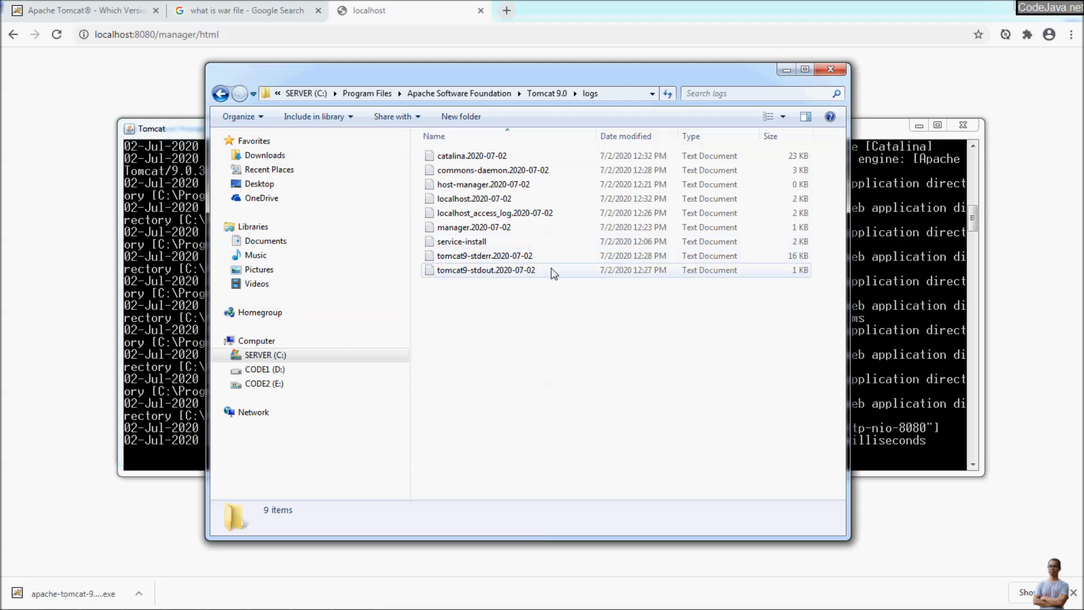
double_click(481, 271)
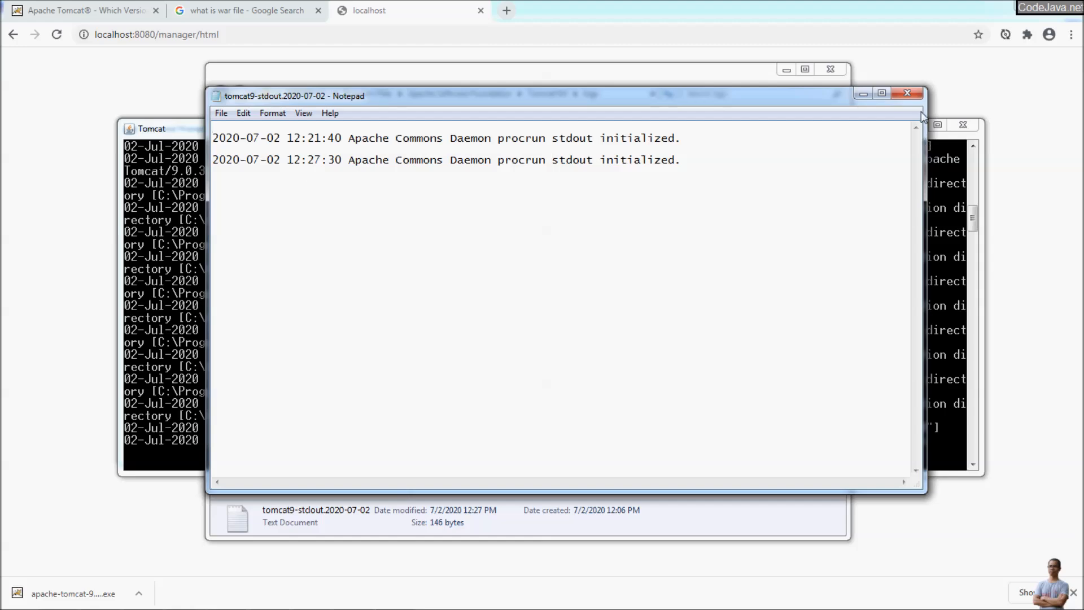
left_click(908, 93)
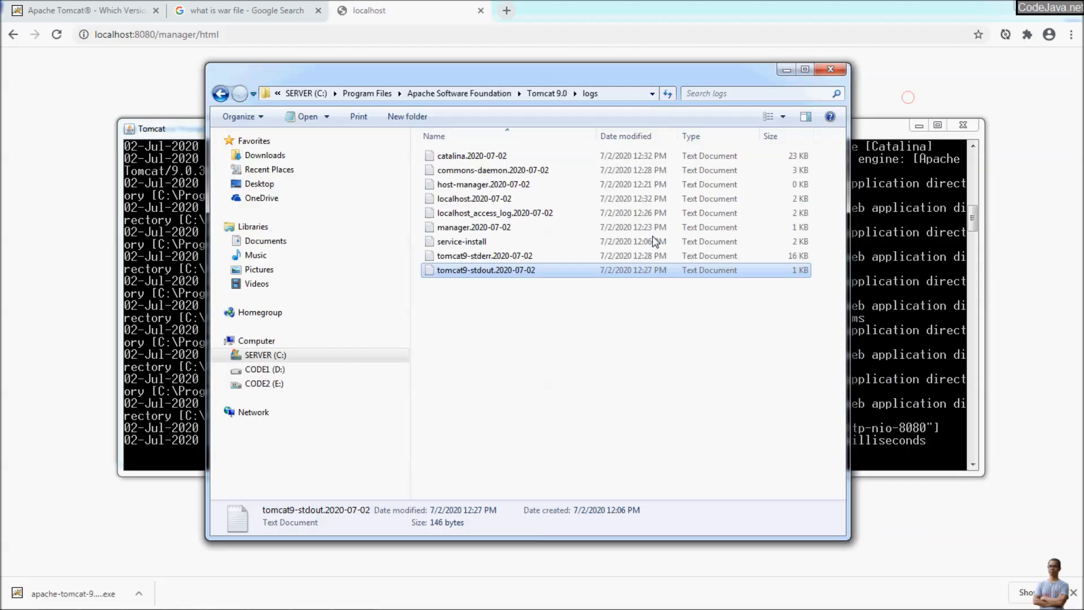
Step: Read the tomcat9-stderr log maximized, close it, and return to the Tomcat server console
double_click(504, 260)
scroll(531, 280, "down", 10)
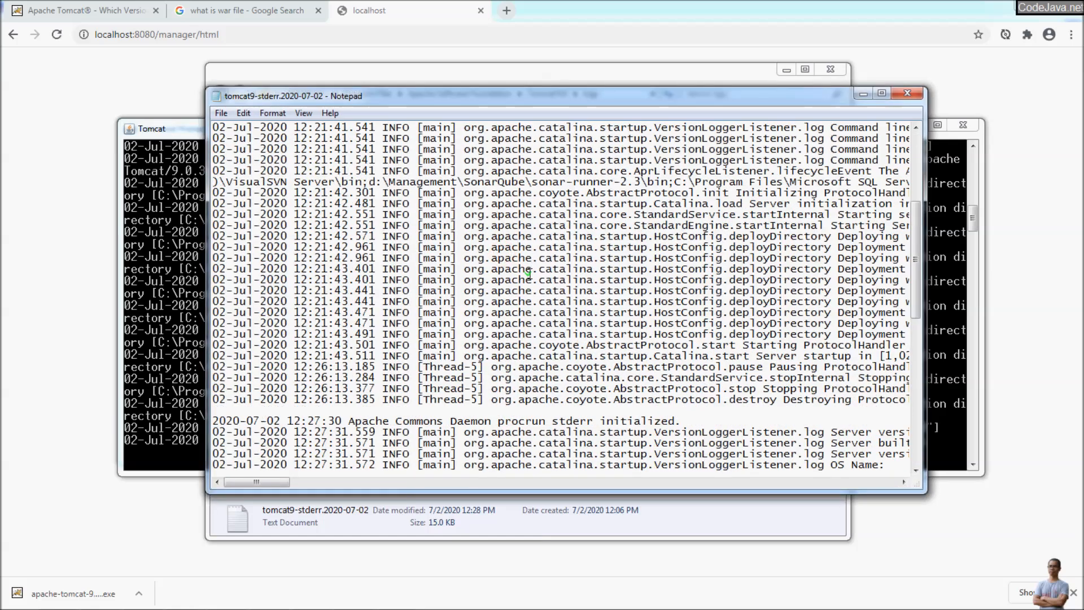
scroll(530, 280, "down", 5)
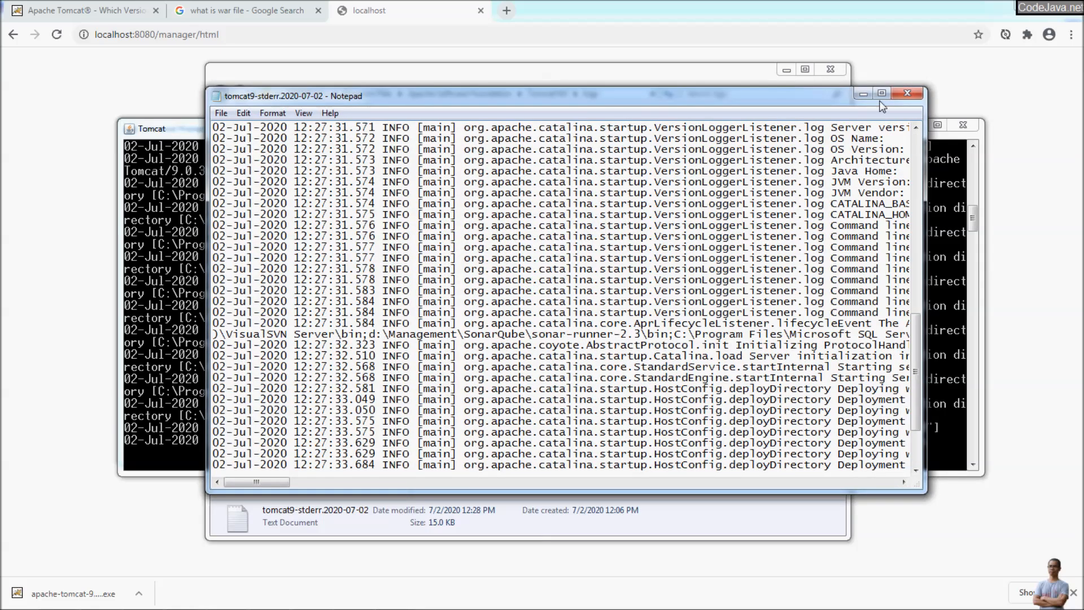
left_click(883, 93)
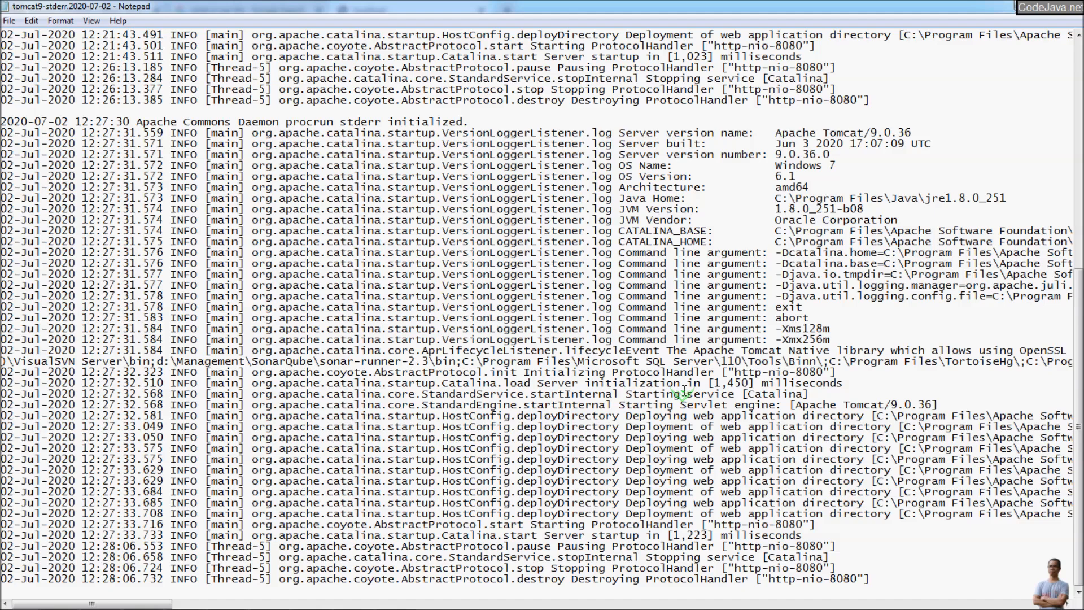
scroll(683, 391, "up", 6)
scroll(677, 393, "down", 11)
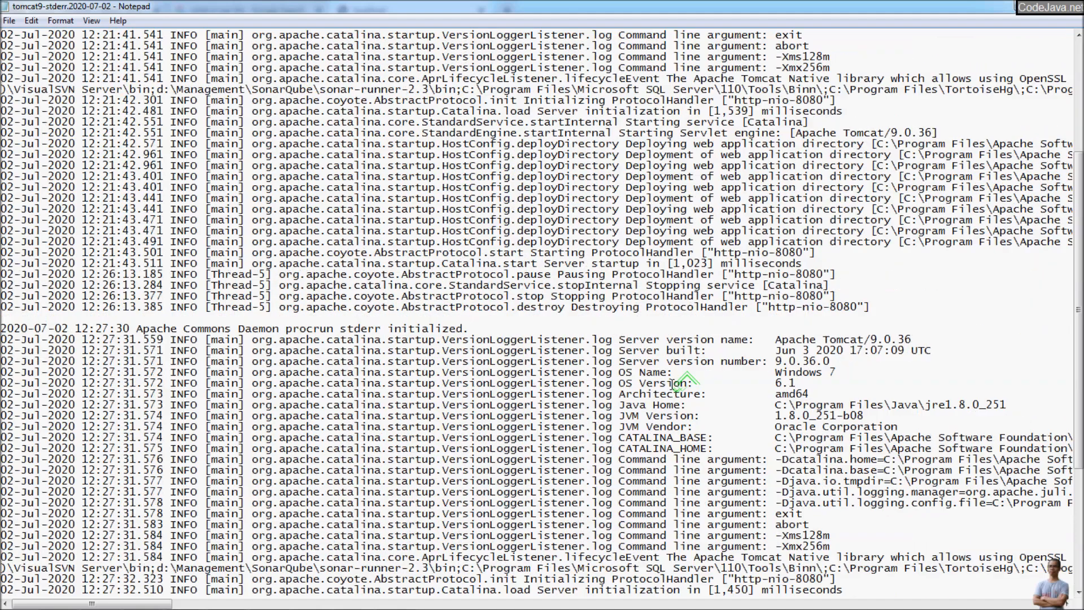
scroll(672, 393, "up", 8)
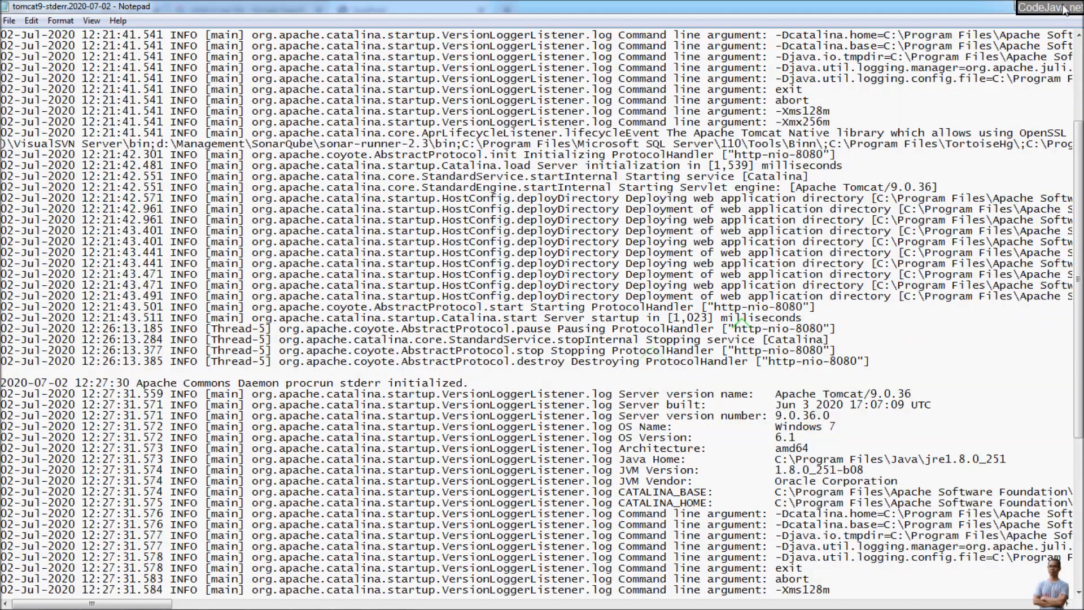
left_click(1064, 11)
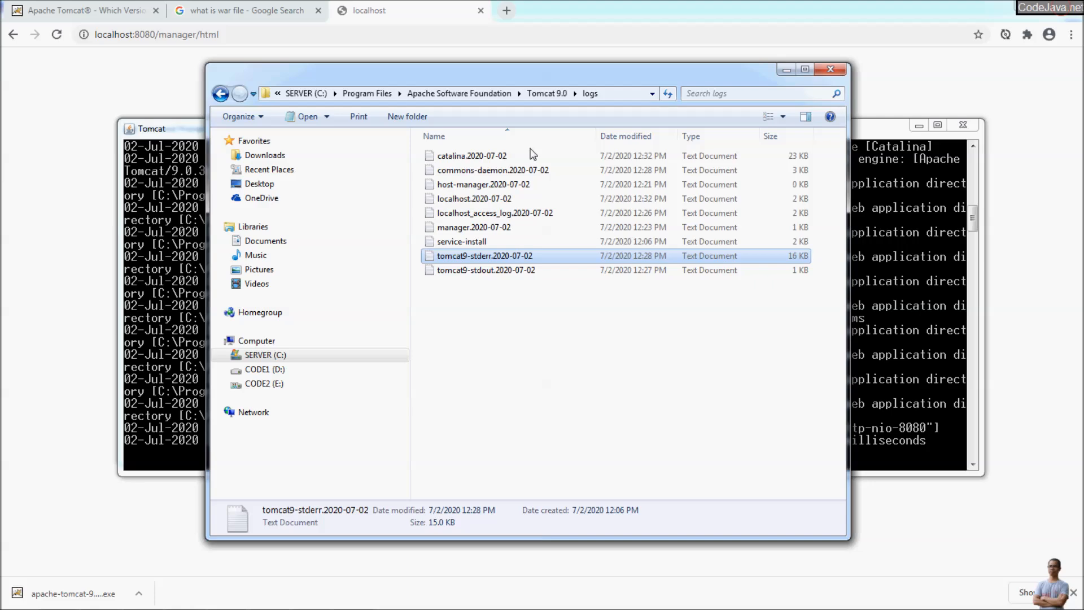
left_click(535, 94)
left_click(151, 126)
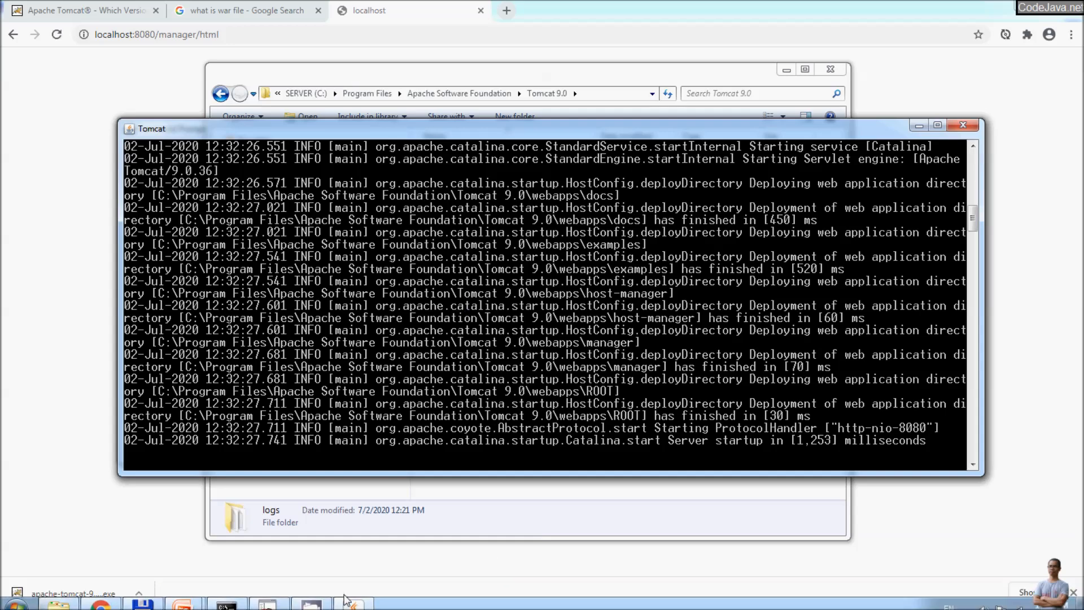
Step: Open the bin folder inside the Tomcat 9.0 folder window
left_click(231, 597)
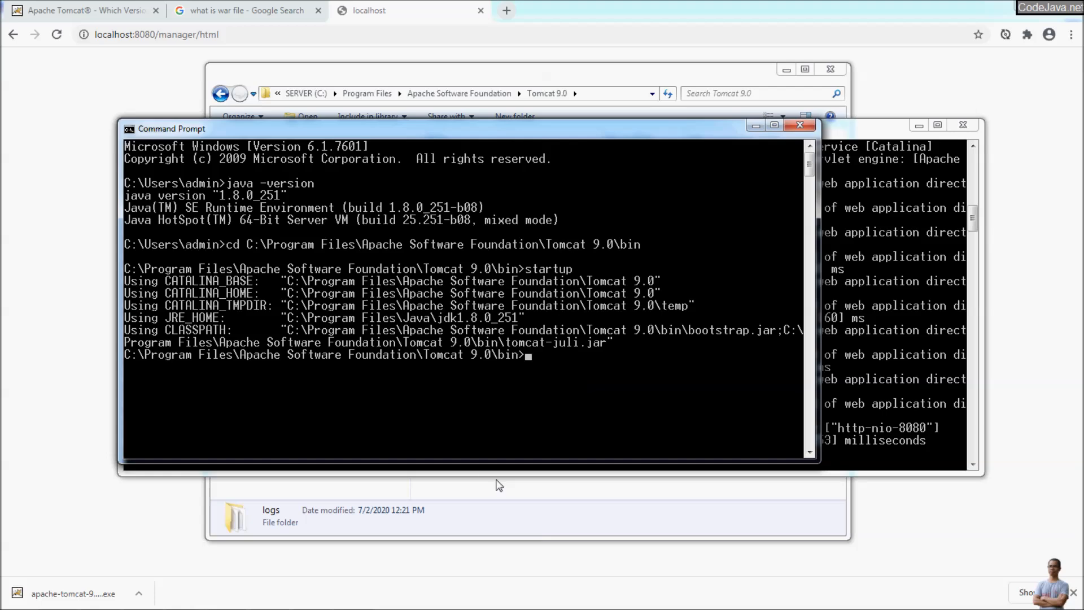
left_click(143, 598)
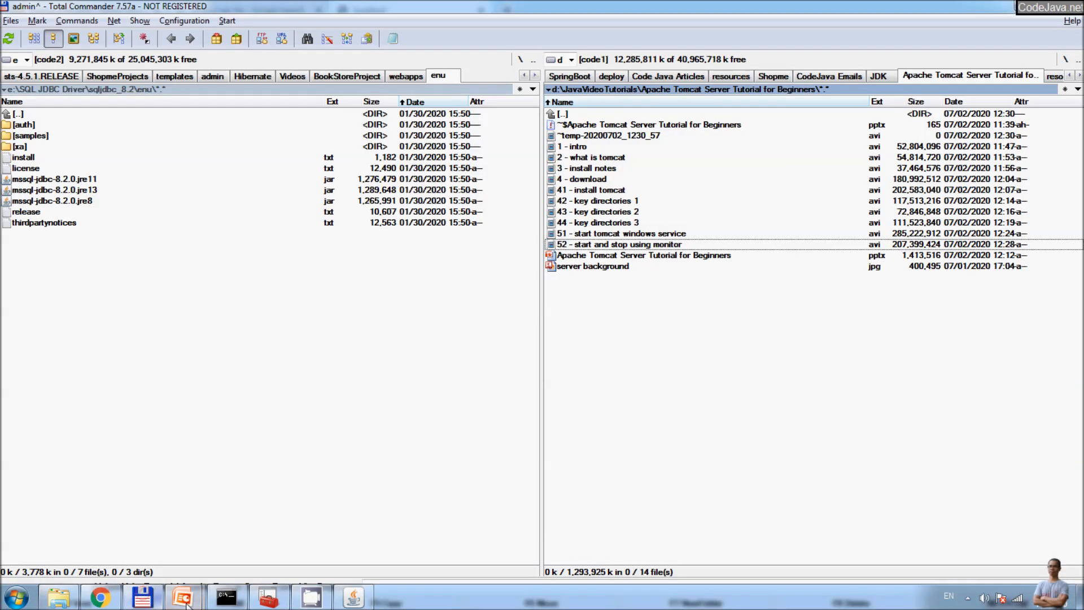
left_click(74, 597)
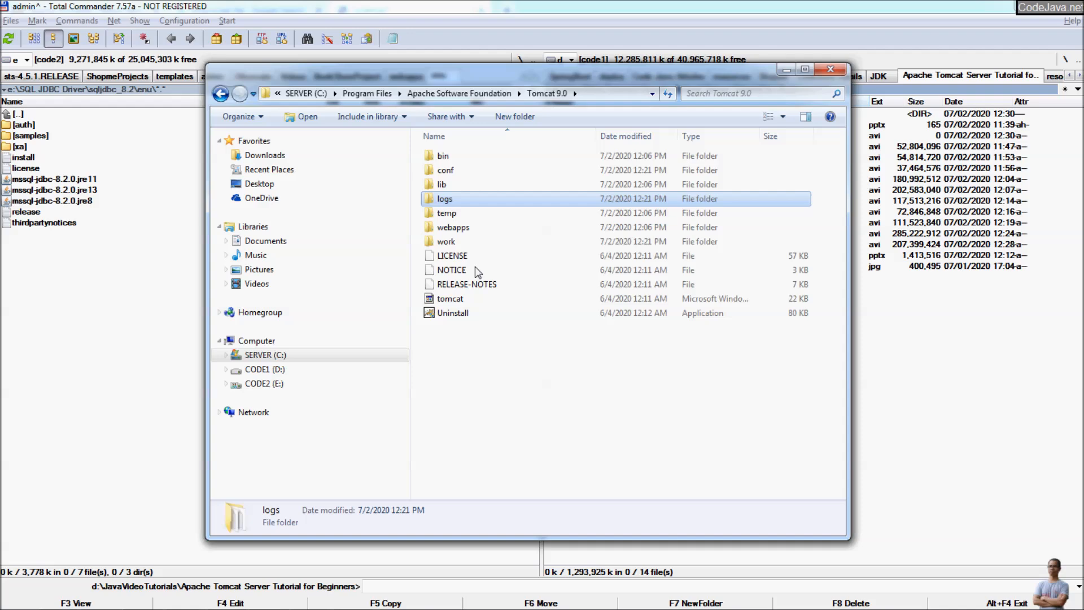
left_click(450, 158)
double_click(450, 157)
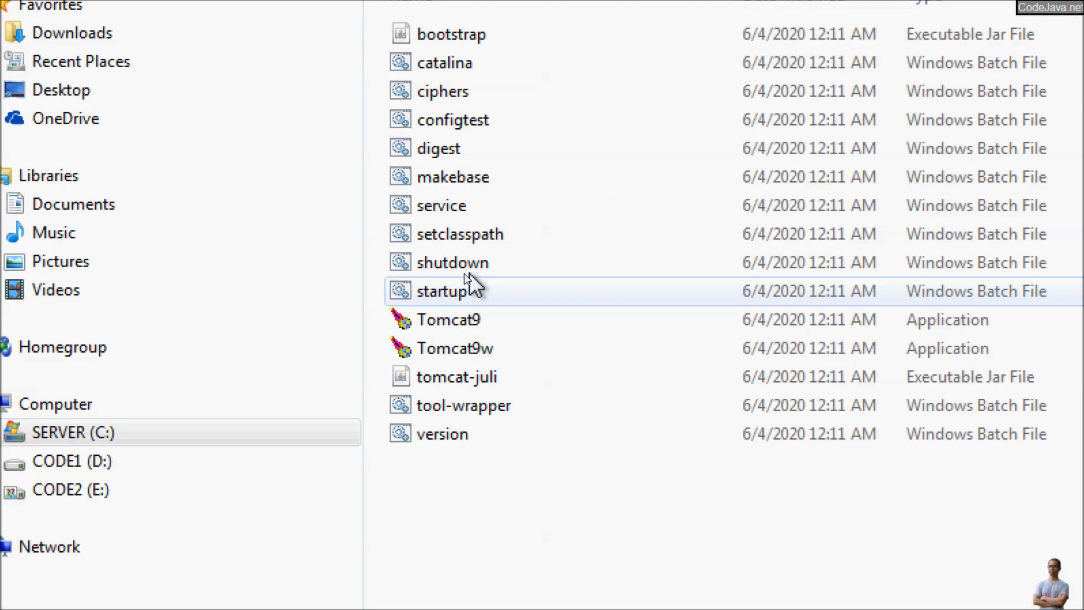
Step: Run shutdown in the Command Prompt to stop the Tomcat server
key("alt+Tab")
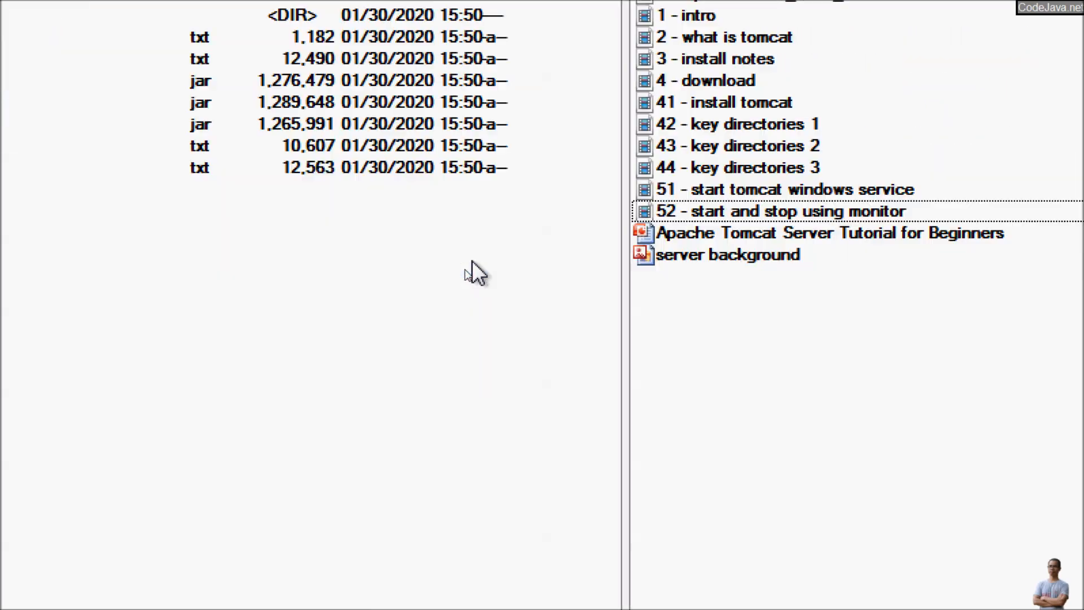
key("alt+Tab")
key("alt+Tab")
key("alt+Tab")
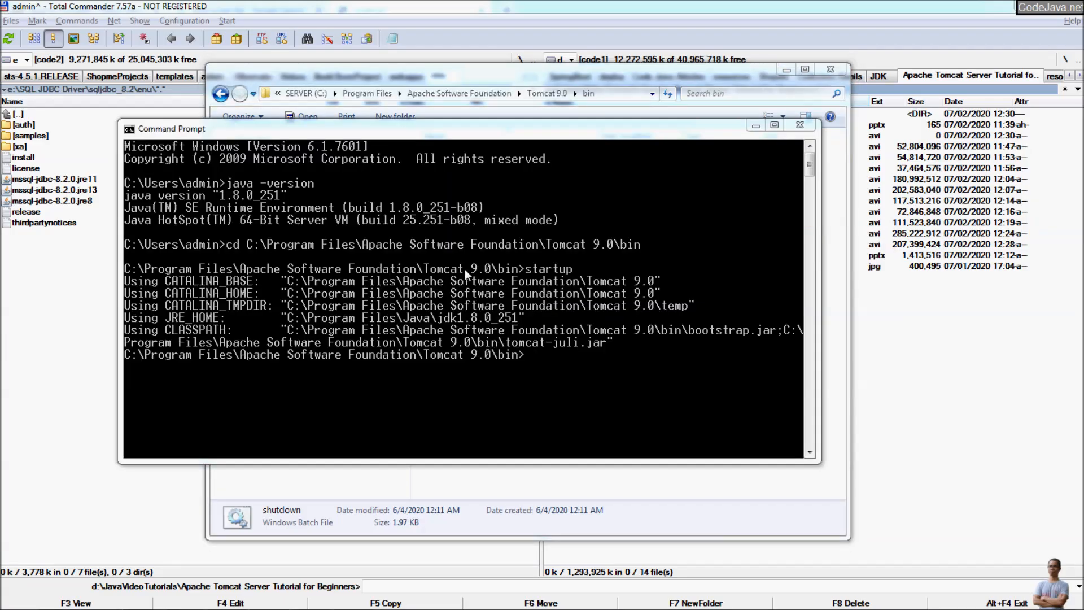
type("shutdown")
key("Return")
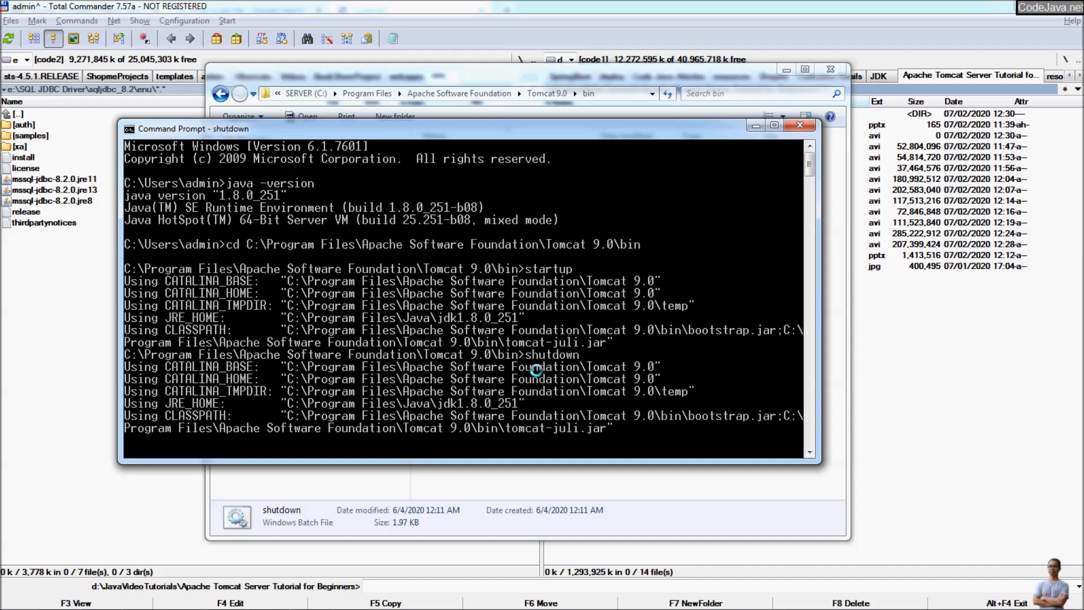
Step: Move the Command Prompt window up slightly and switch to the PowerPoint slide show
key("alt+Tab")
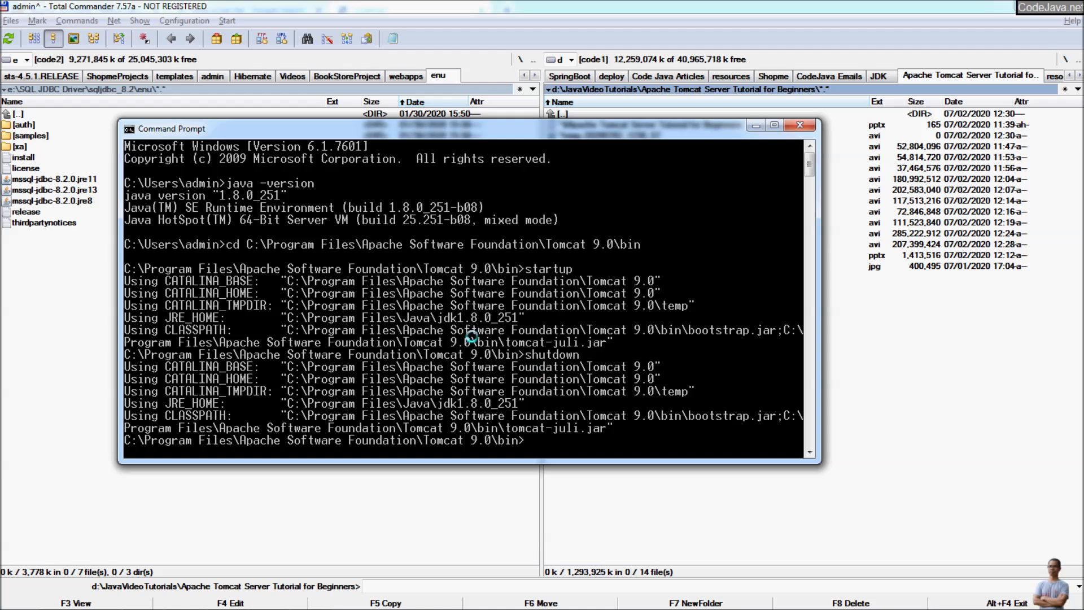
mouse_move(519, 608)
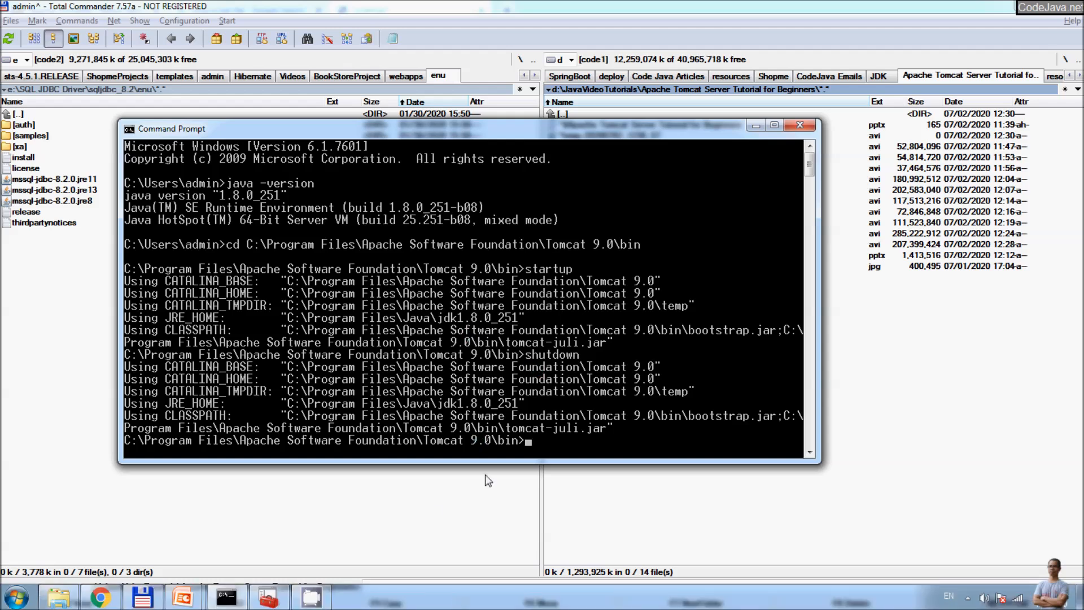
left_click_drag(476, 137, 477, 103)
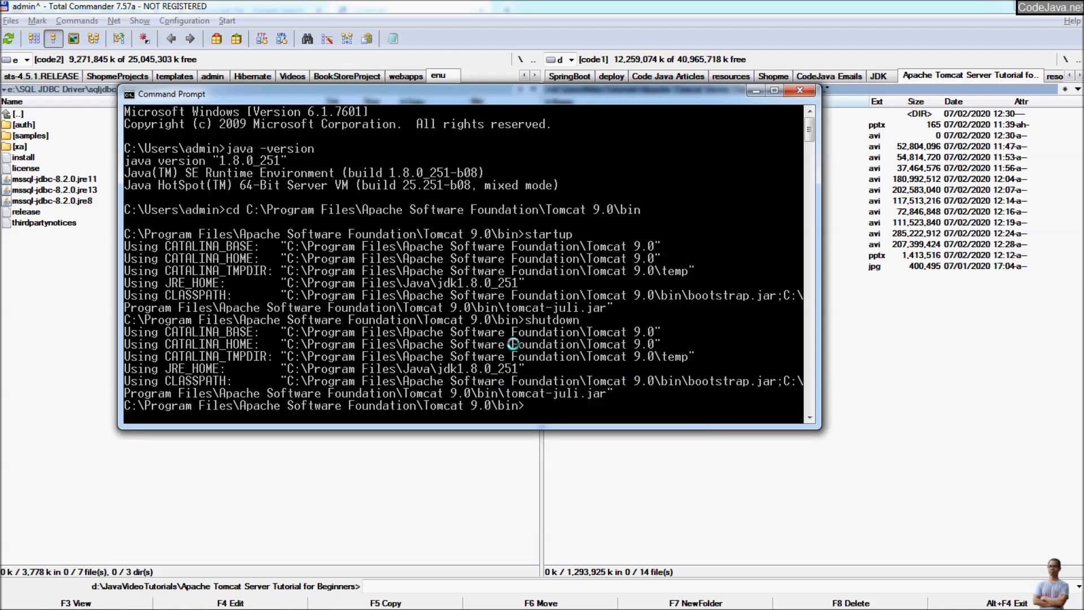
key("alt+Tab")
key("Tab")
key("Tab")
key("Tab")
key("Tab")
key("Tab")
key("Tab")
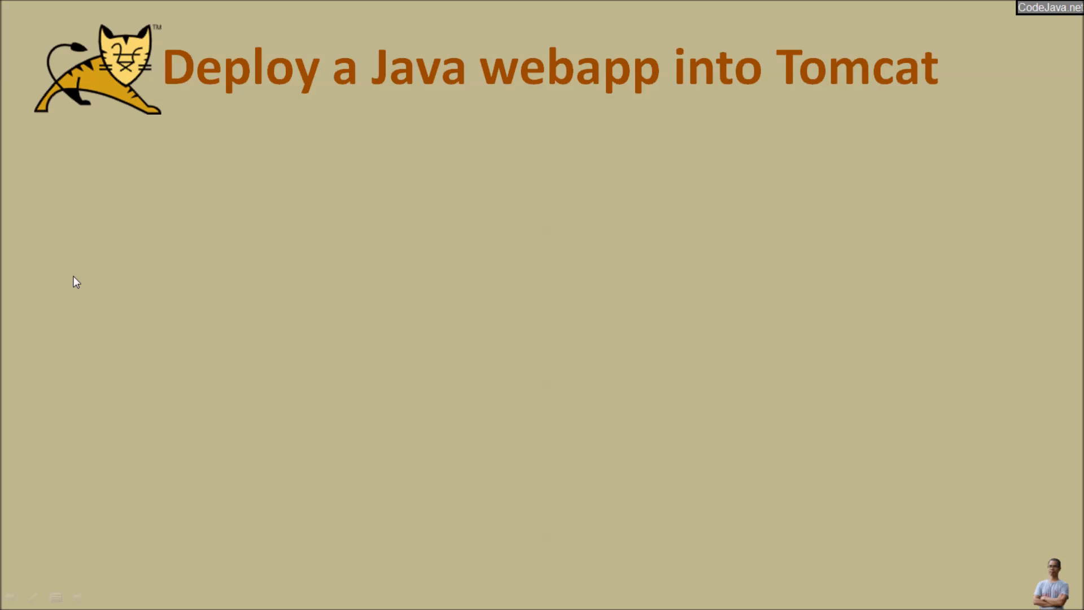
Step: Reveal the 'WAR: Web Application Resource or Web application ARchive' bullet on the slide
left_click(73, 276)
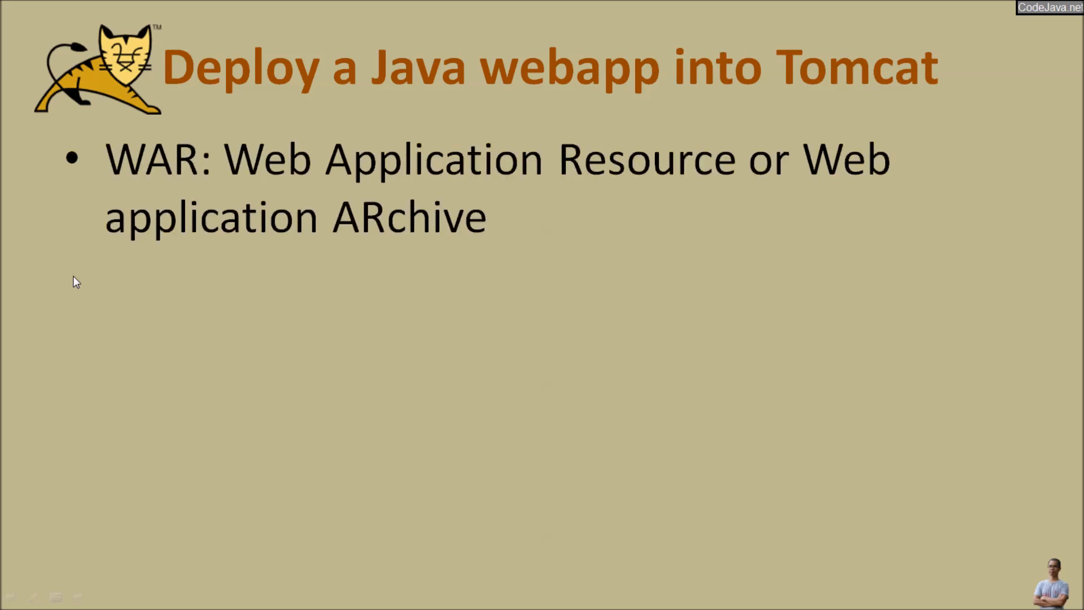
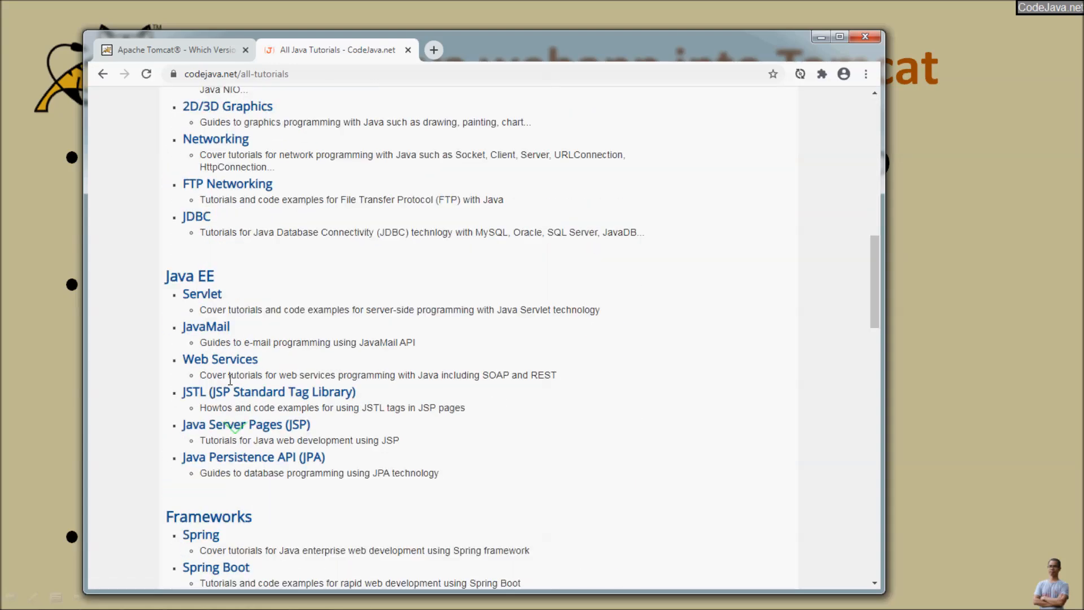
Step: Open the Servlet tutorials on CodeJava.net and close the All Java Tutorials tab
left_click(206, 294)
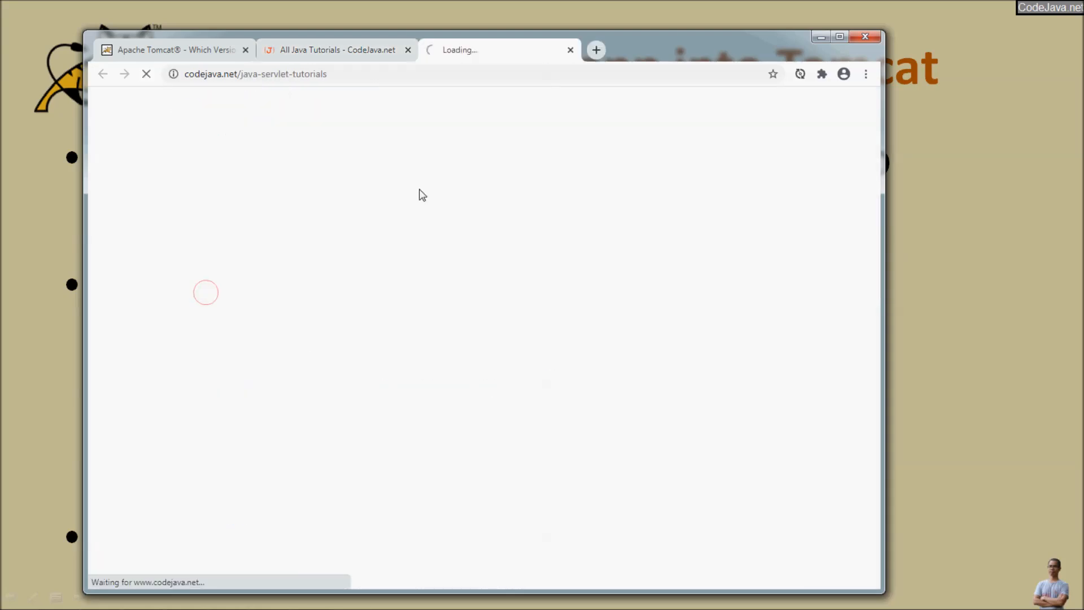
left_click(408, 50)
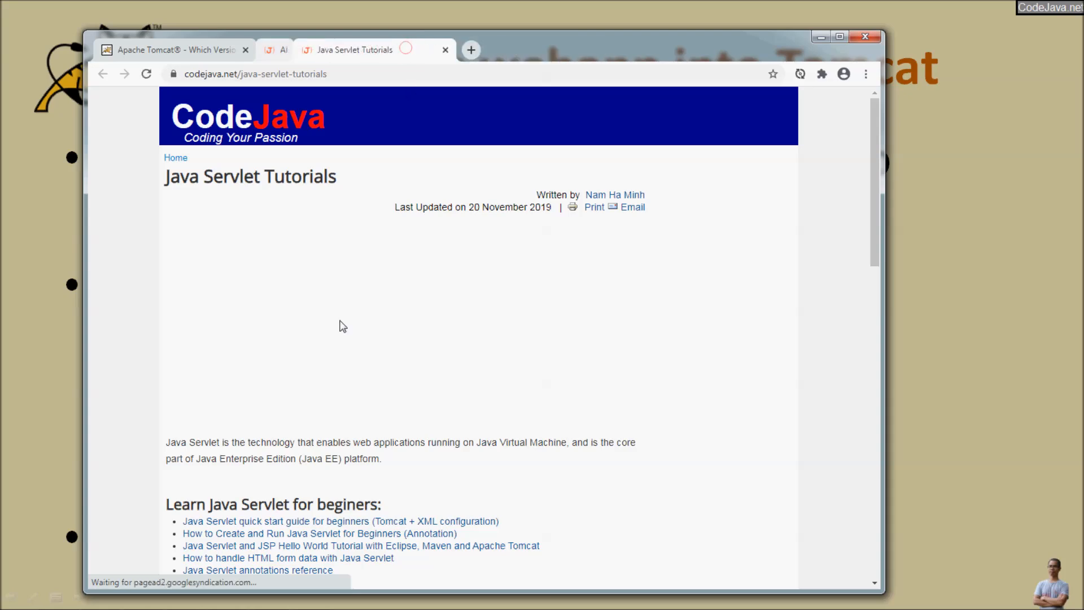
scroll(343, 334, "down", 3)
scroll(343, 335, "down", 3)
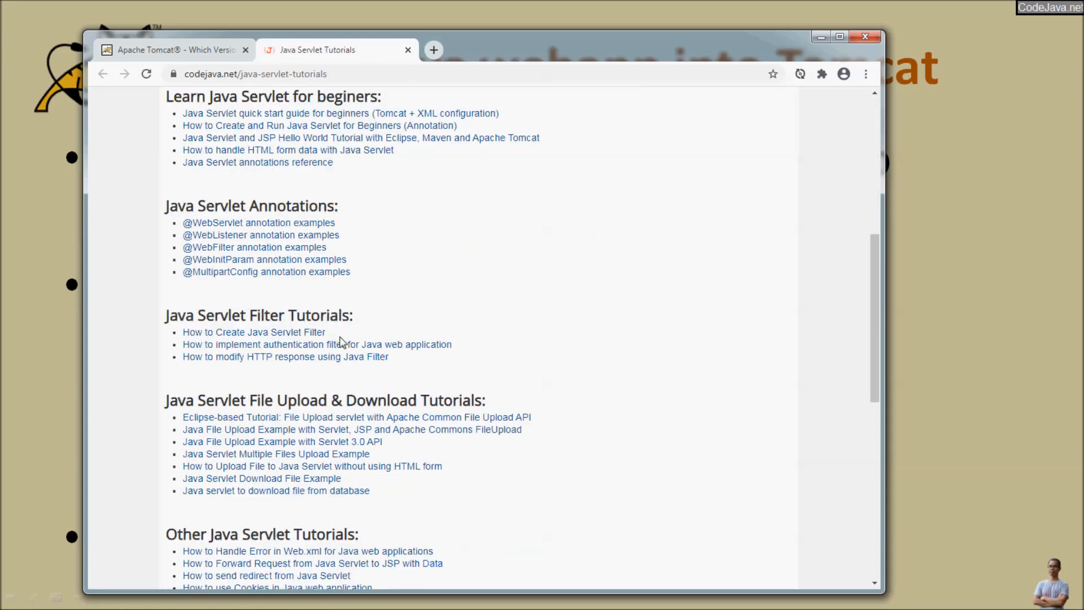
scroll(339, 350, "down", 1)
scroll(291, 476, "down", 1)
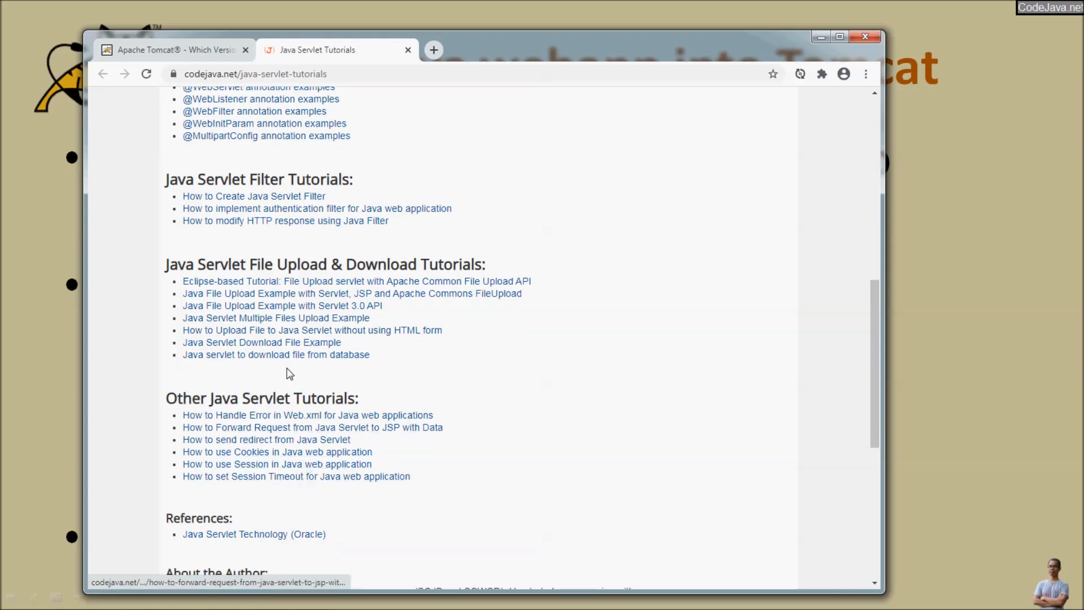
scroll(286, 370, "up", 2)
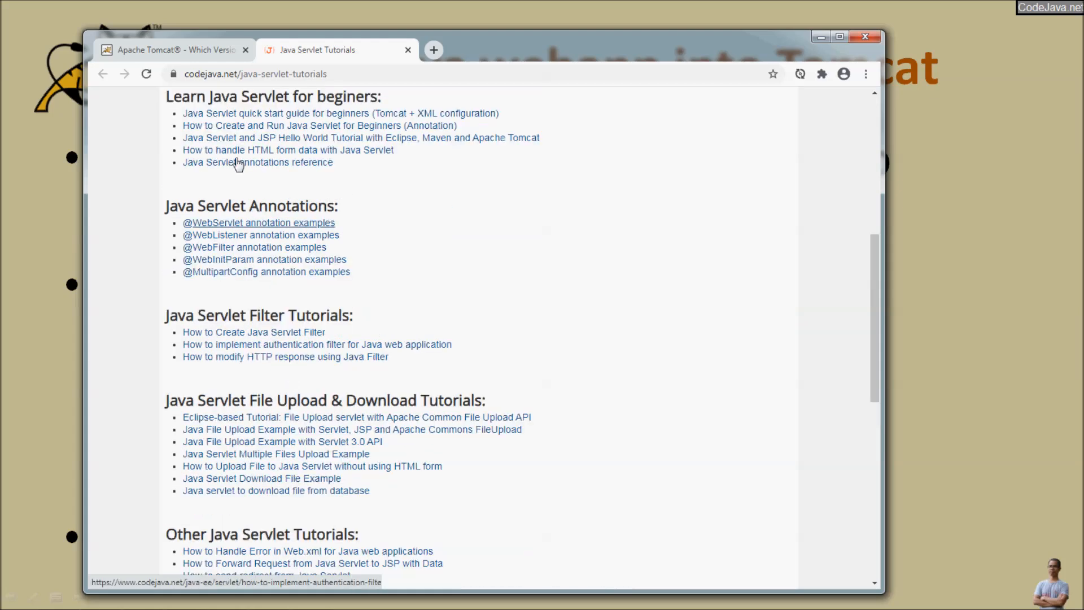
scroll(236, 165, "up", 1)
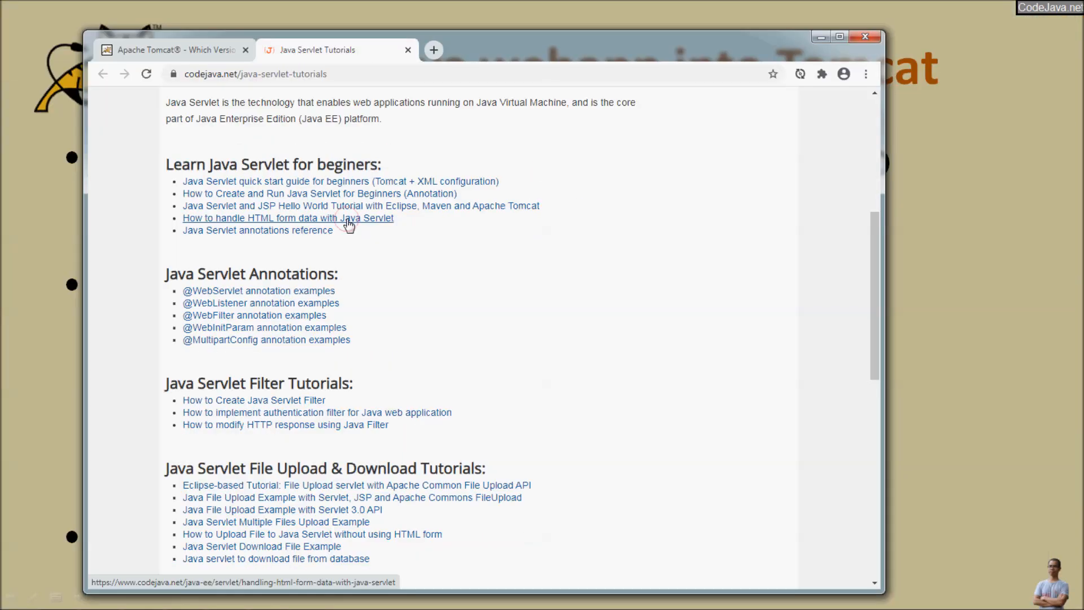
Step: Open 'How to handle HTML form data with Java Servlet' and scroll down to its Attachments
left_click(435, 221)
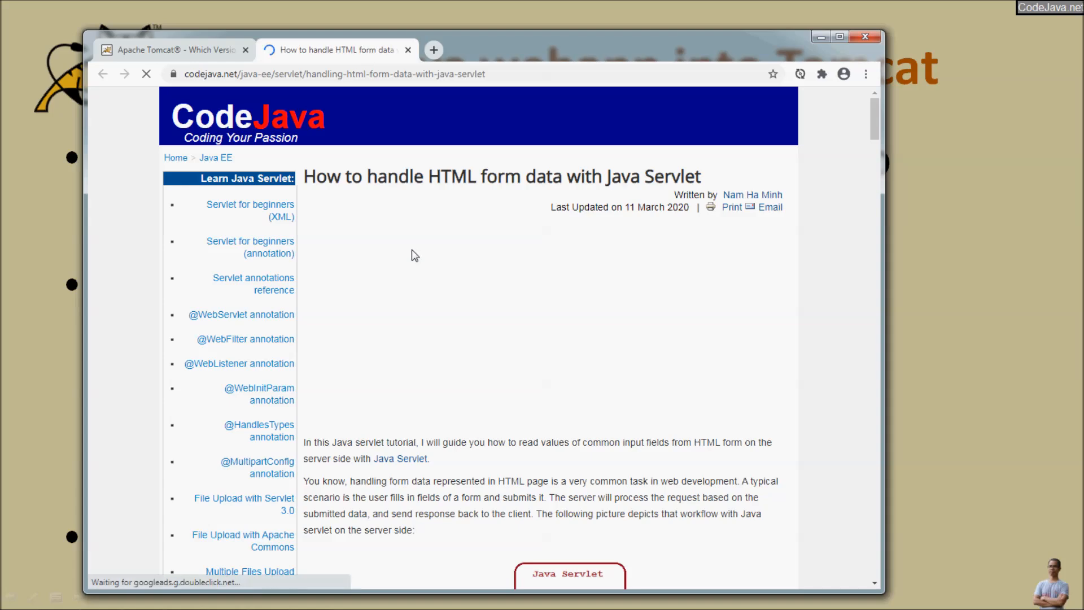
scroll(445, 346, "down", 15)
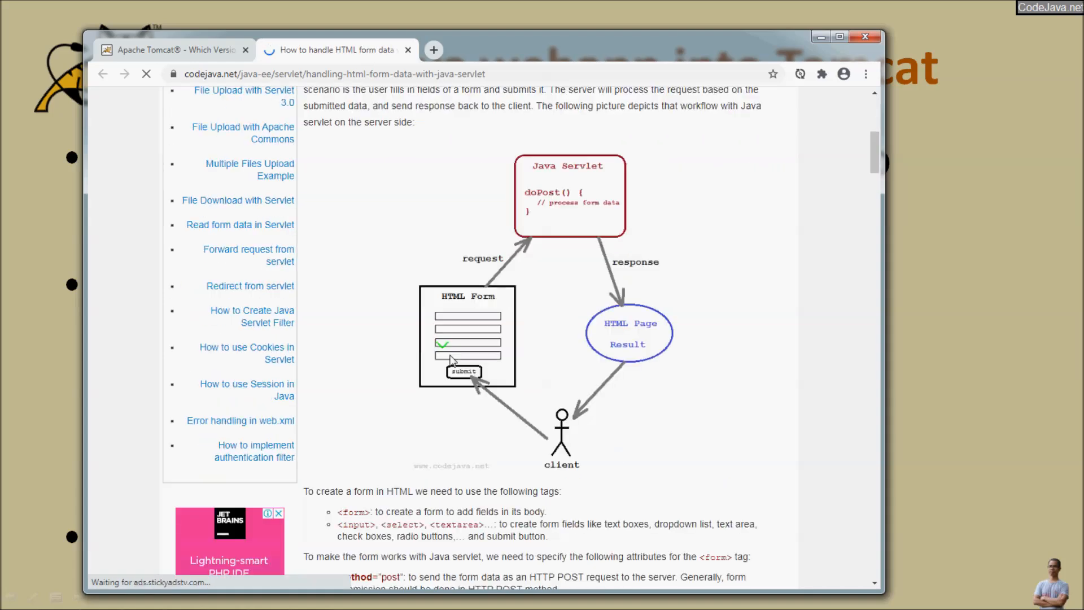
scroll(451, 354, "down", 20)
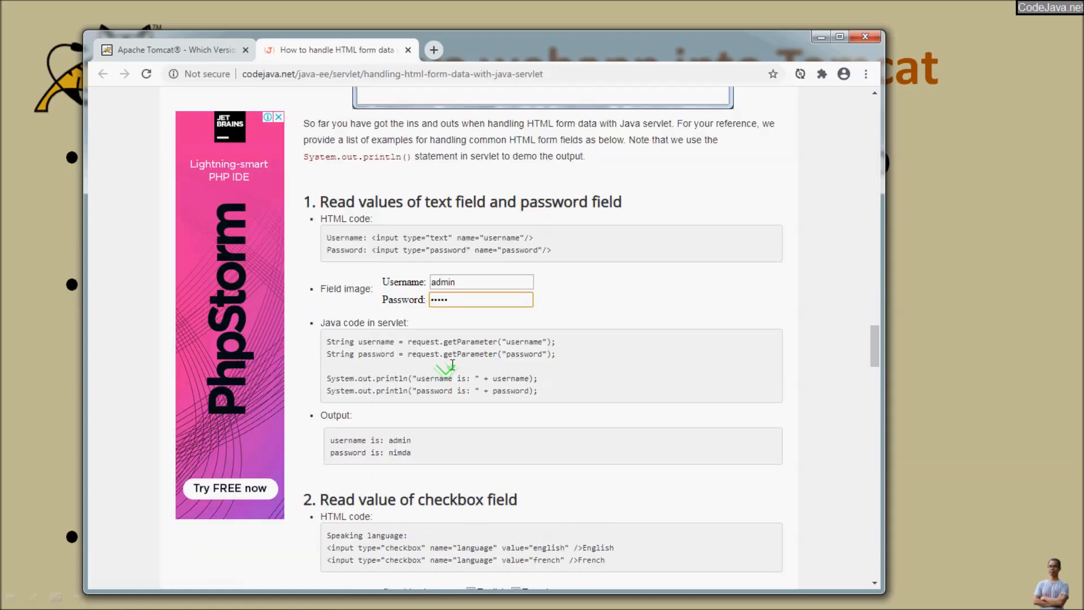
scroll(450, 374, "down", 20)
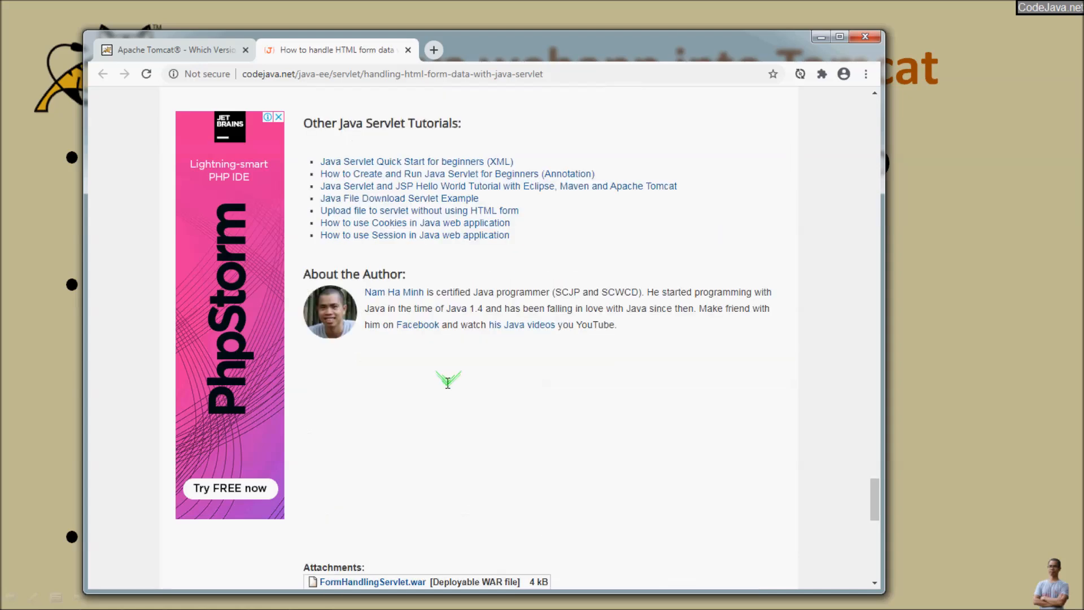
scroll(443, 373, "down", 4)
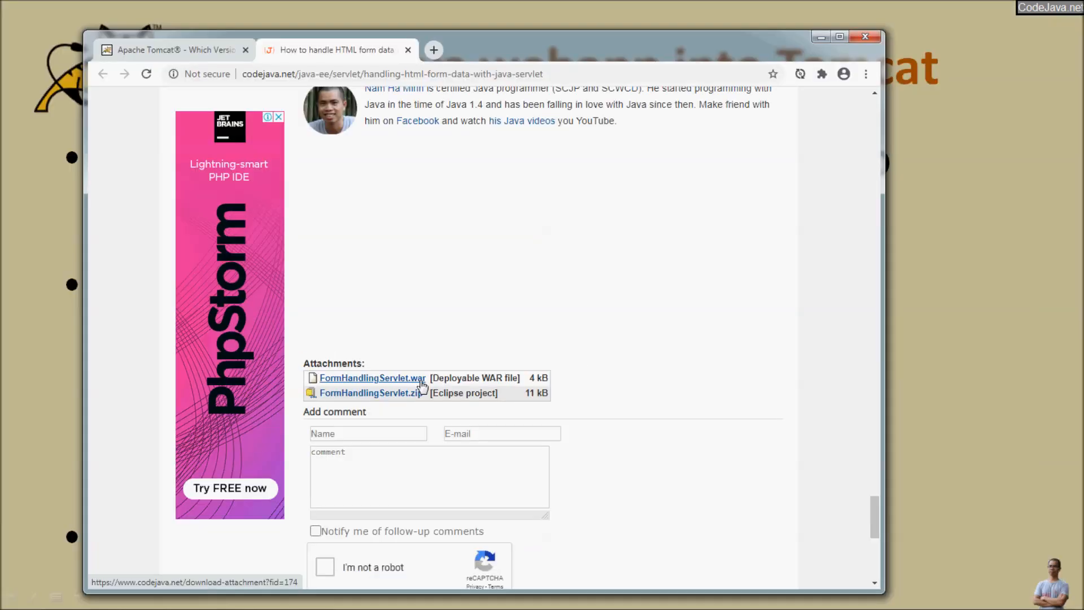
Step: Download the FormHandlingServlet.war attachment (4.76 KB) and reveal it with Show in folder
left_click(464, 377)
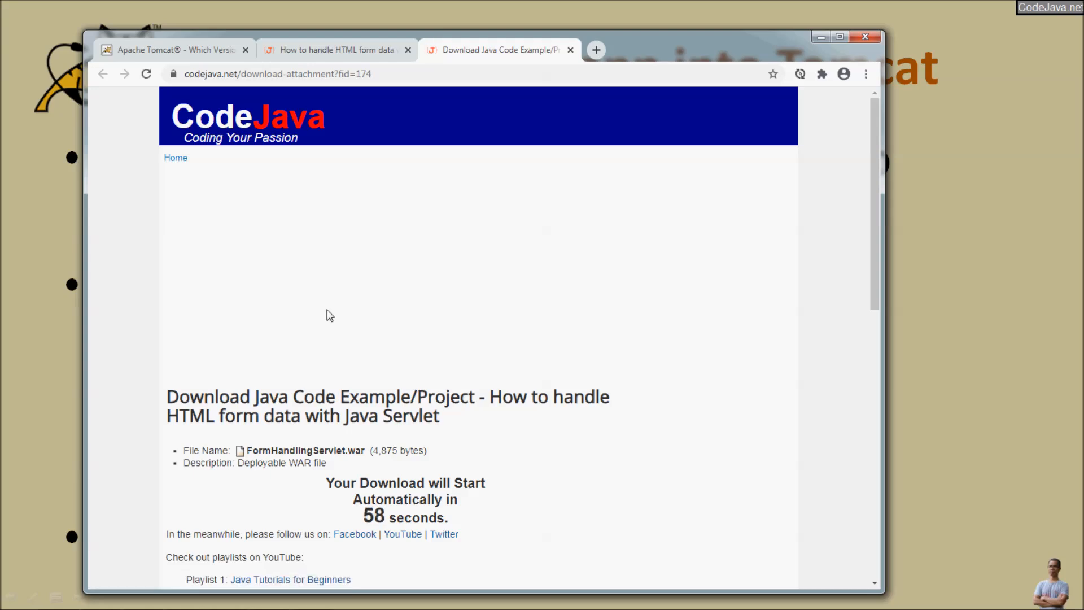
scroll(327, 315, "down", 6)
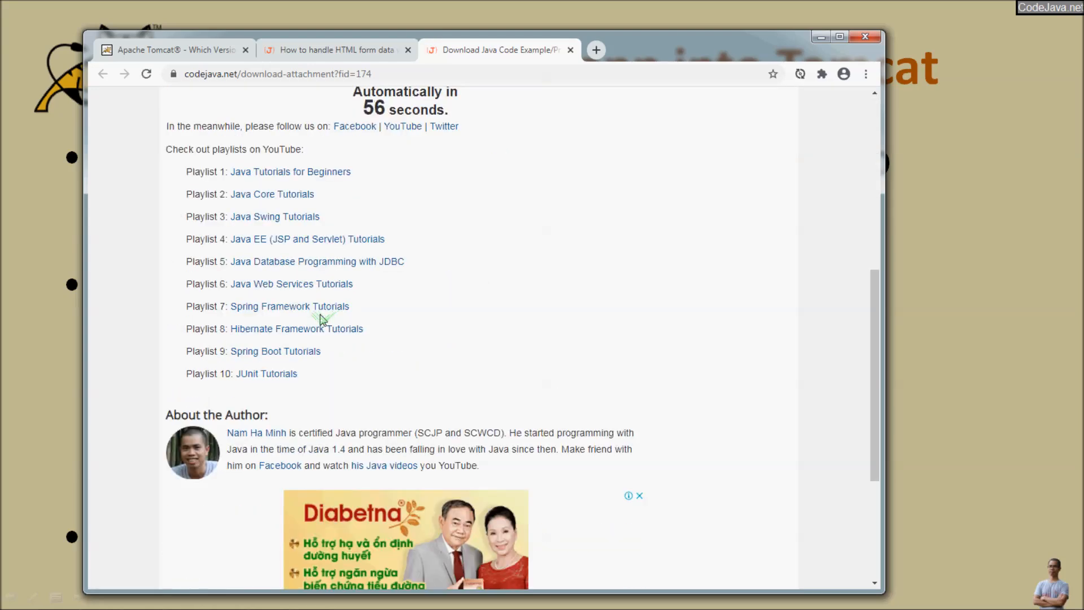
scroll(320, 319, "up", 5)
scroll(320, 319, "up", 2)
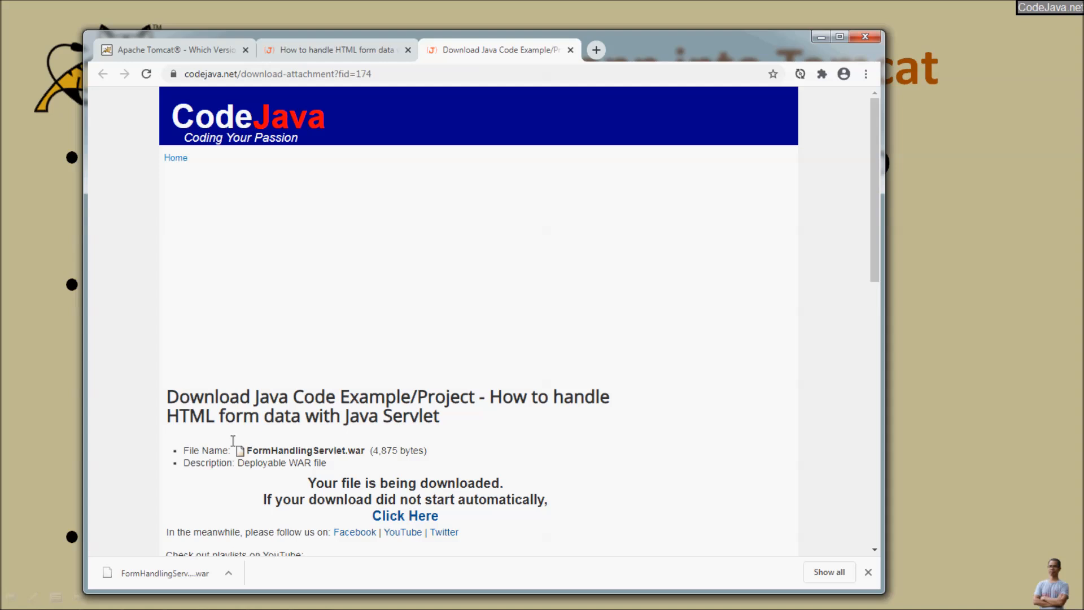
left_click(229, 575)
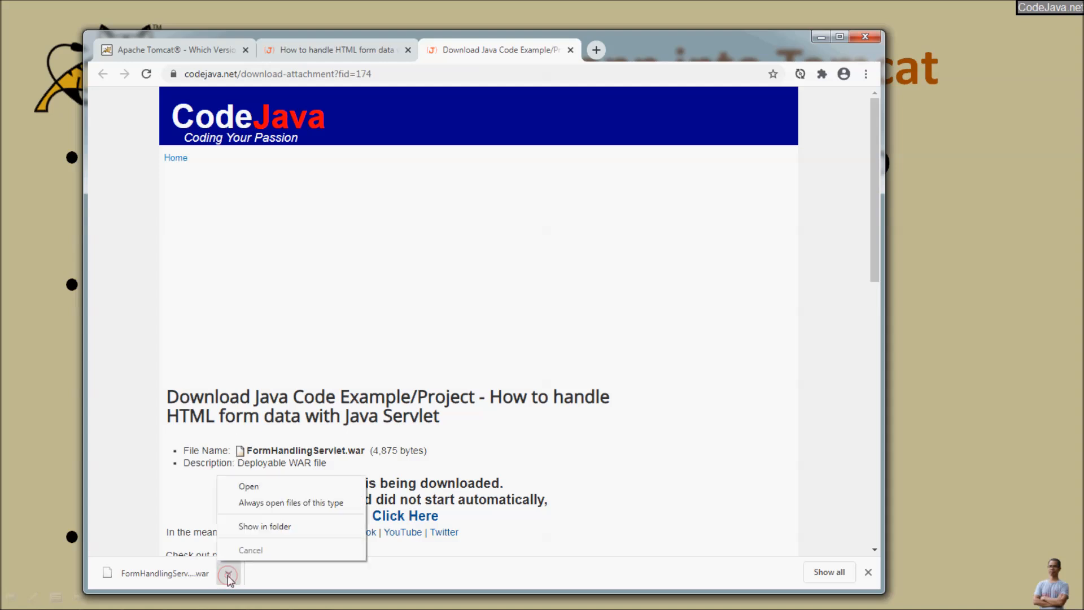
left_click(274, 528)
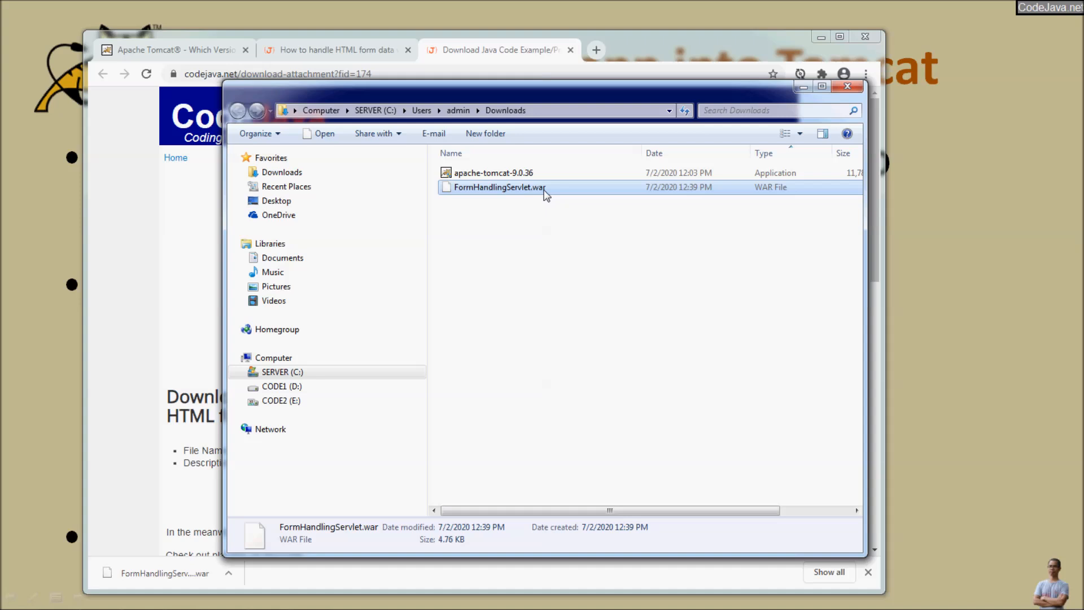
Step: Copy FormHandlingServlet.war from Downloads and paste it into Tomcat 9.0's webapps folder beside ROOT and manager
right_click(546, 195)
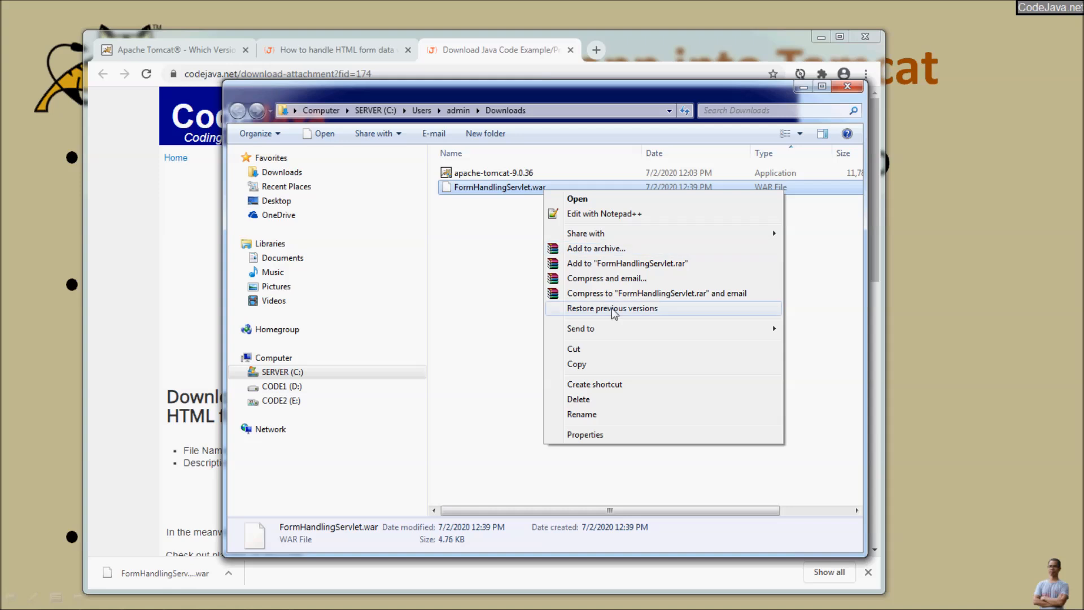
left_click(581, 364)
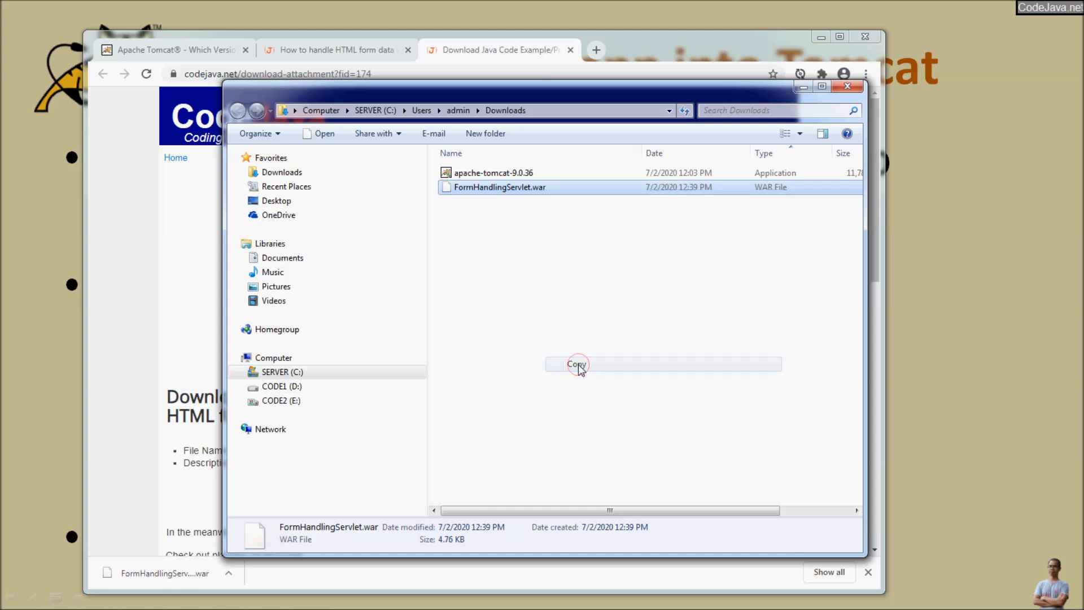
key("alt+Tab")
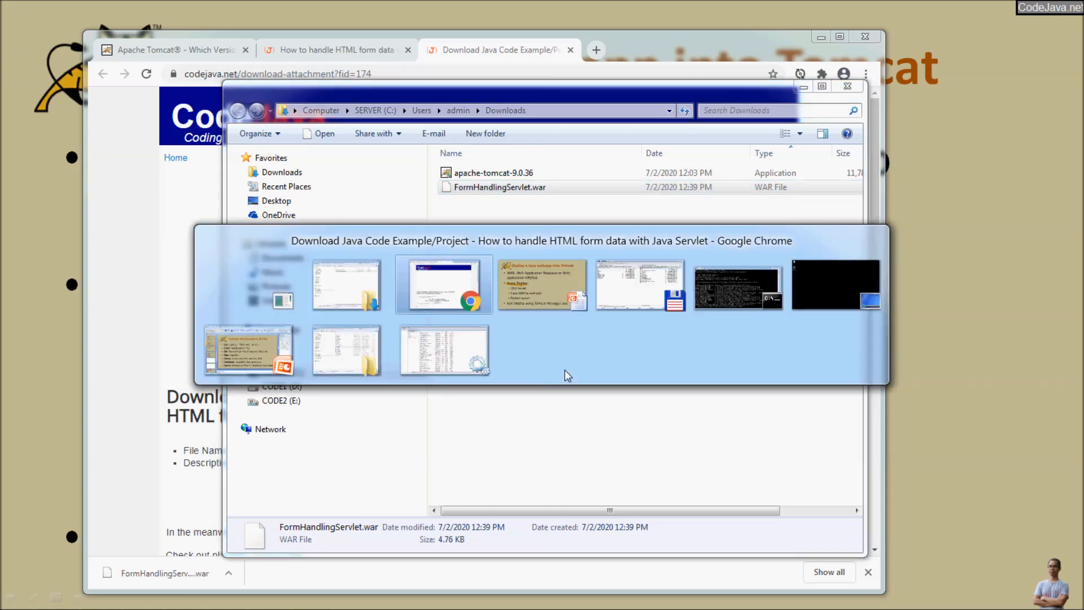
key("alt+Tab")
key("alt+Tab")
key("alt+Tab")
key("alt+Tab")
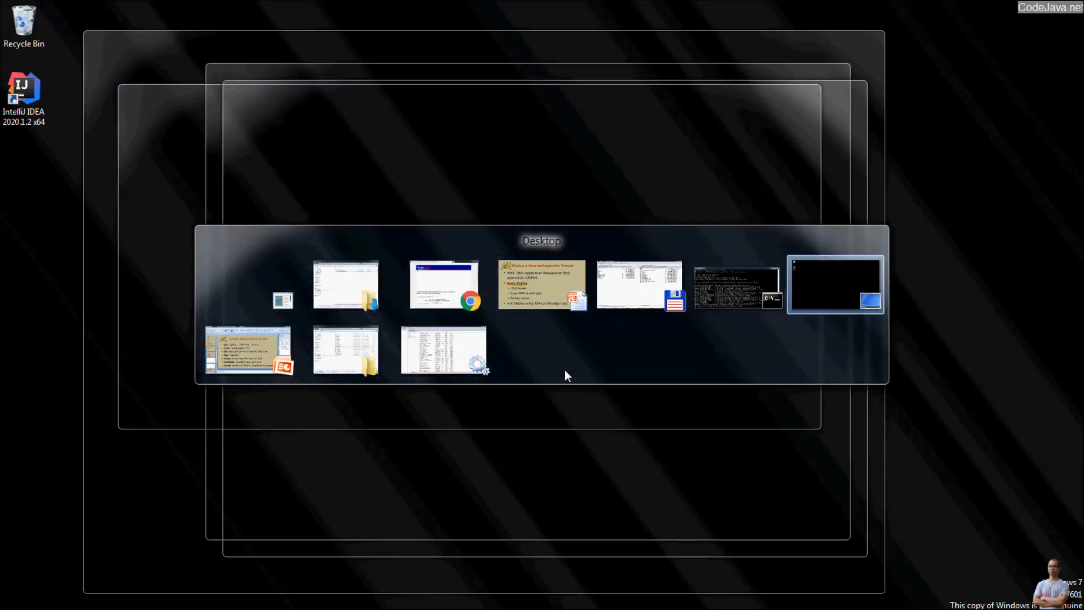
key("alt+Tab")
key("alt+Tab")
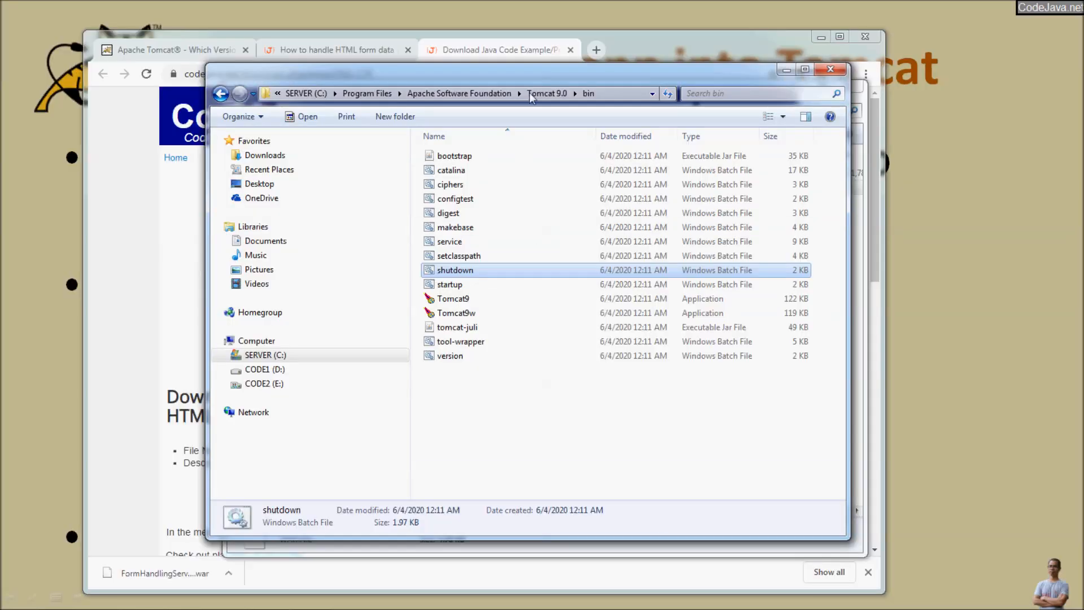
left_click(537, 94)
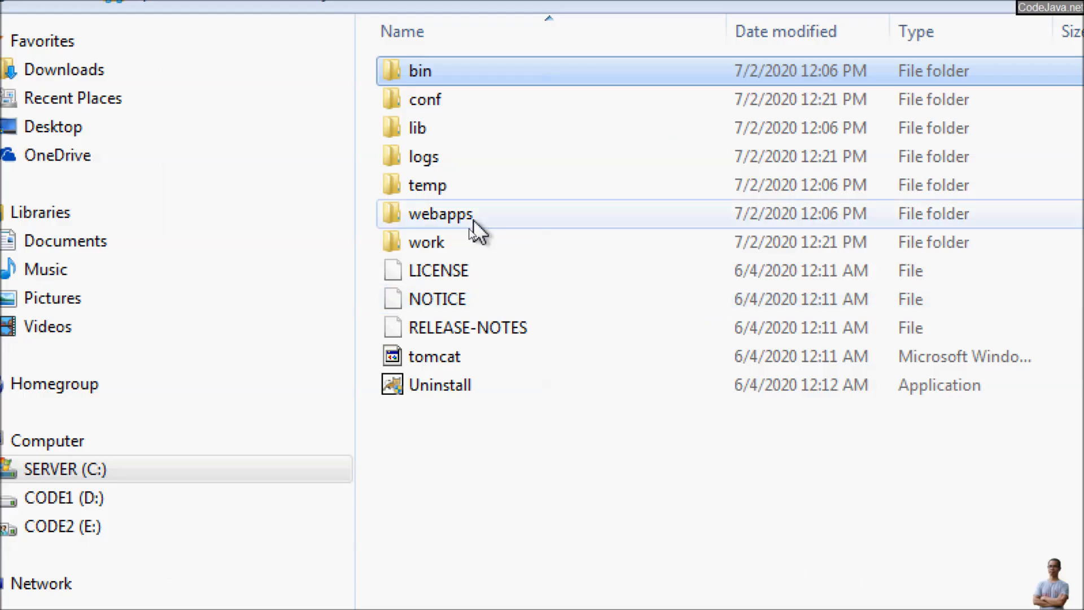
double_click(467, 229)
right_click(467, 267)
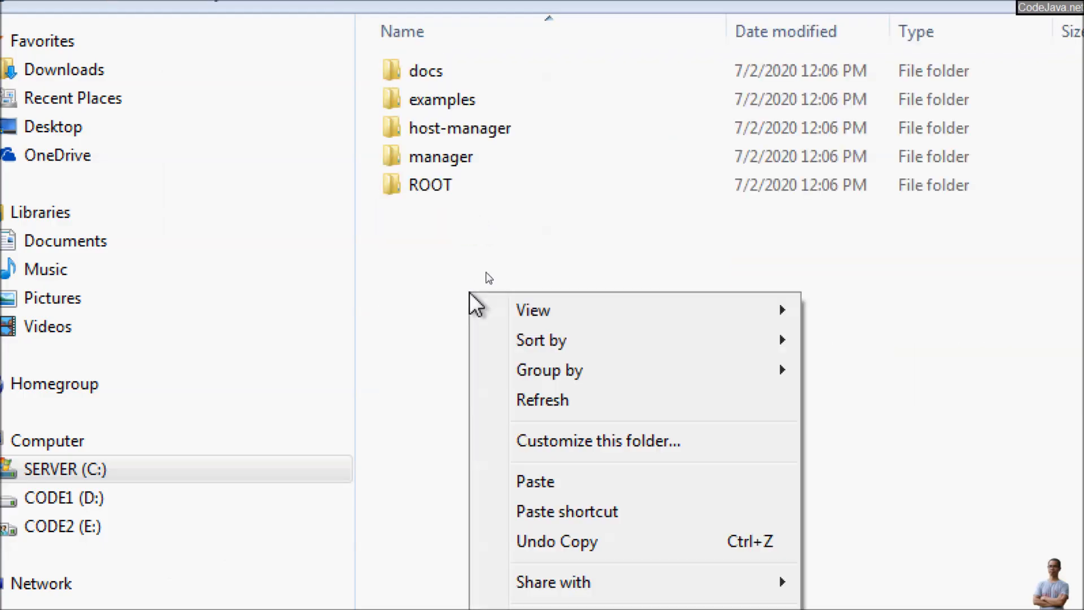
left_click(559, 489)
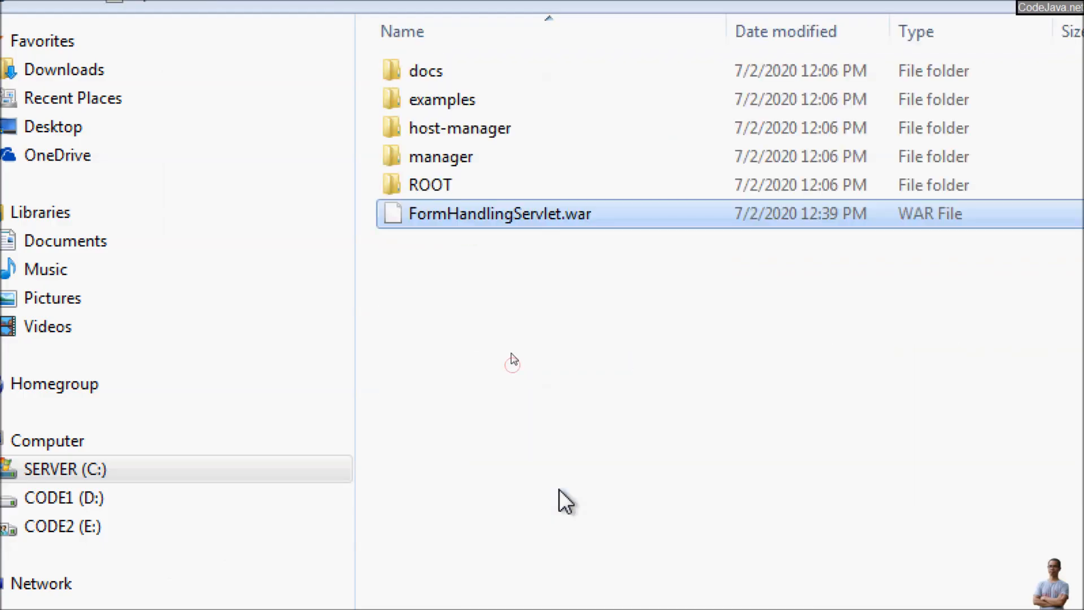
left_click(491, 271)
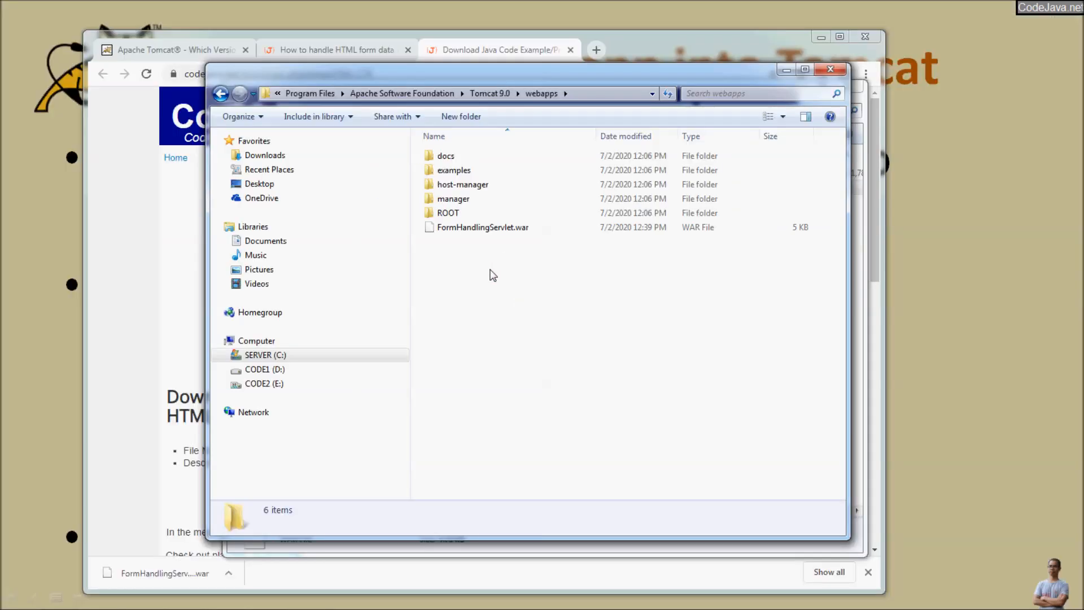
Step: Launch Monitor Tomcat from the Apache Tomcat 9.0 program group and start the Tomcat service
left_click(17, 596)
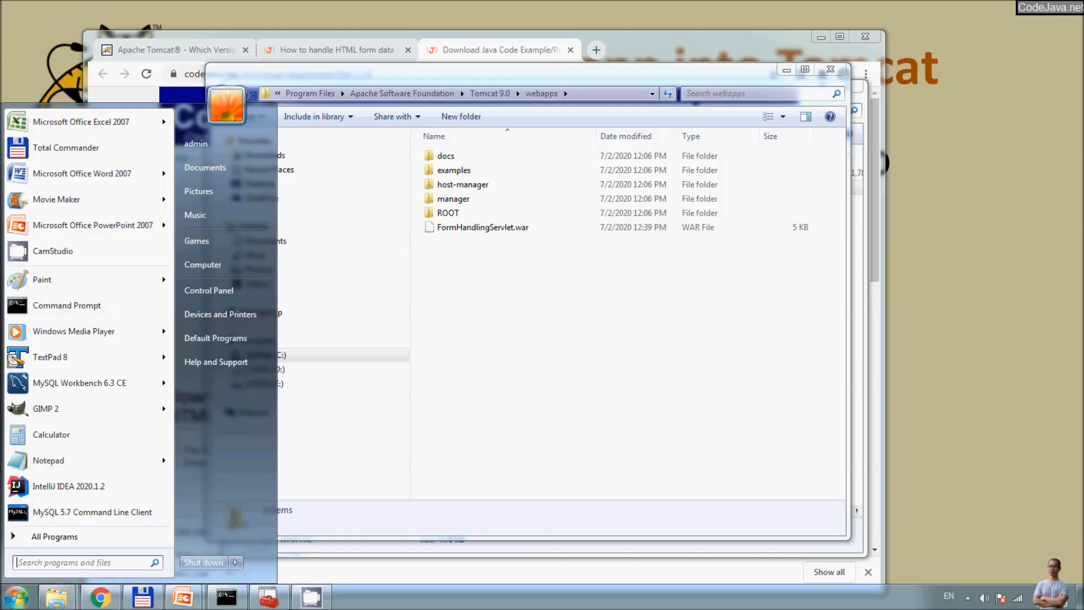
left_click(54, 537)
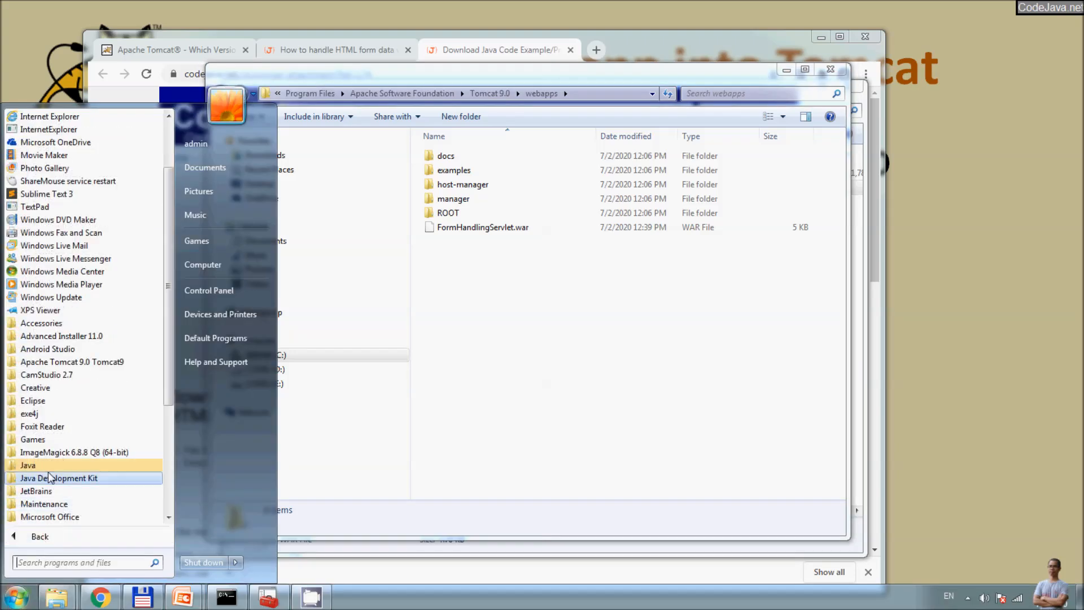
left_click(53, 362)
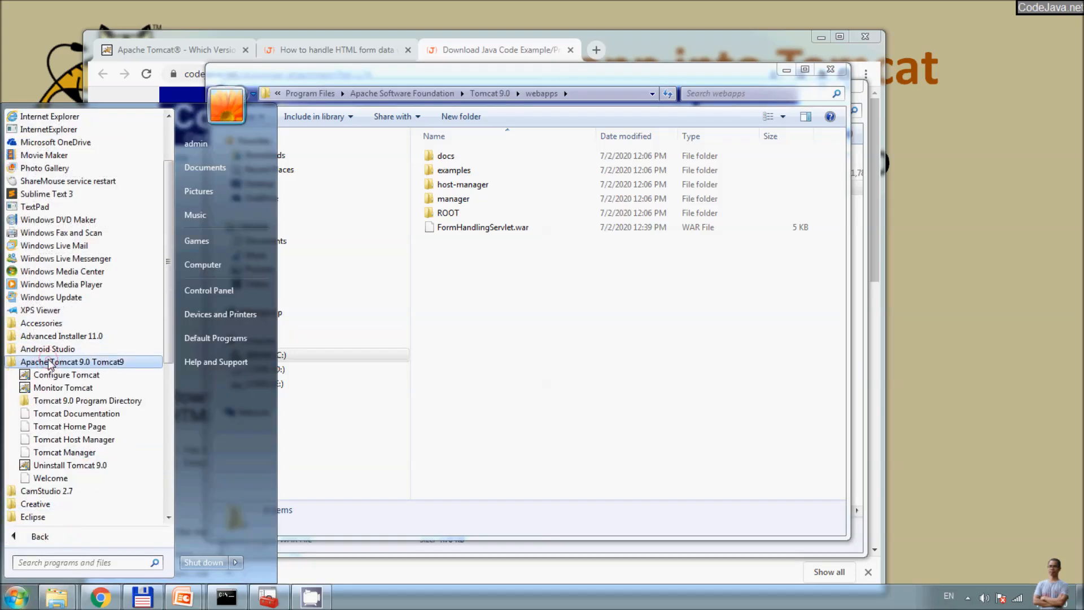
left_click(56, 388)
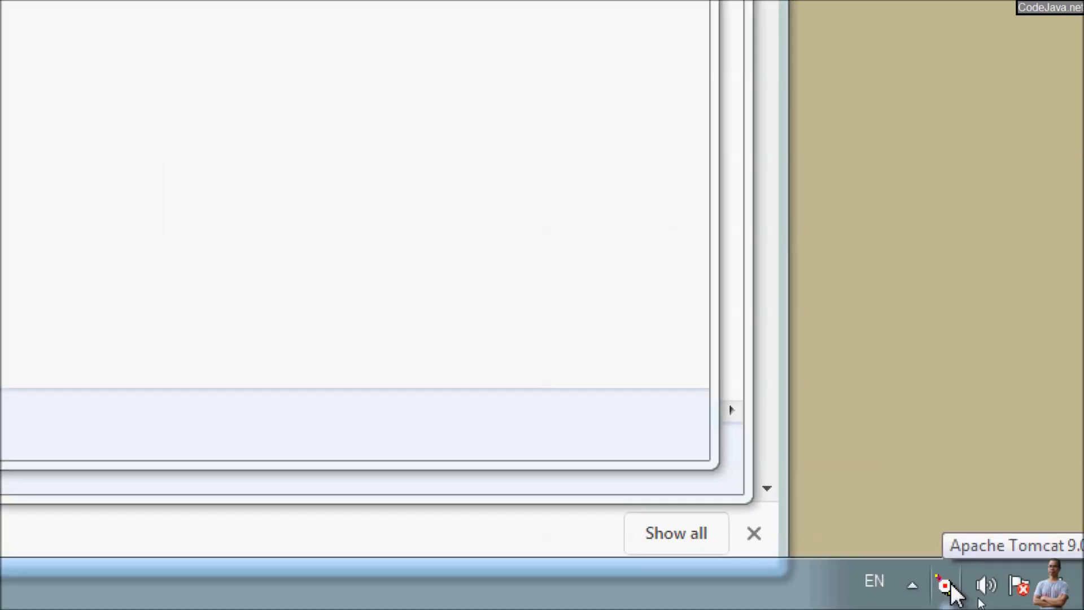
right_click(880, 590)
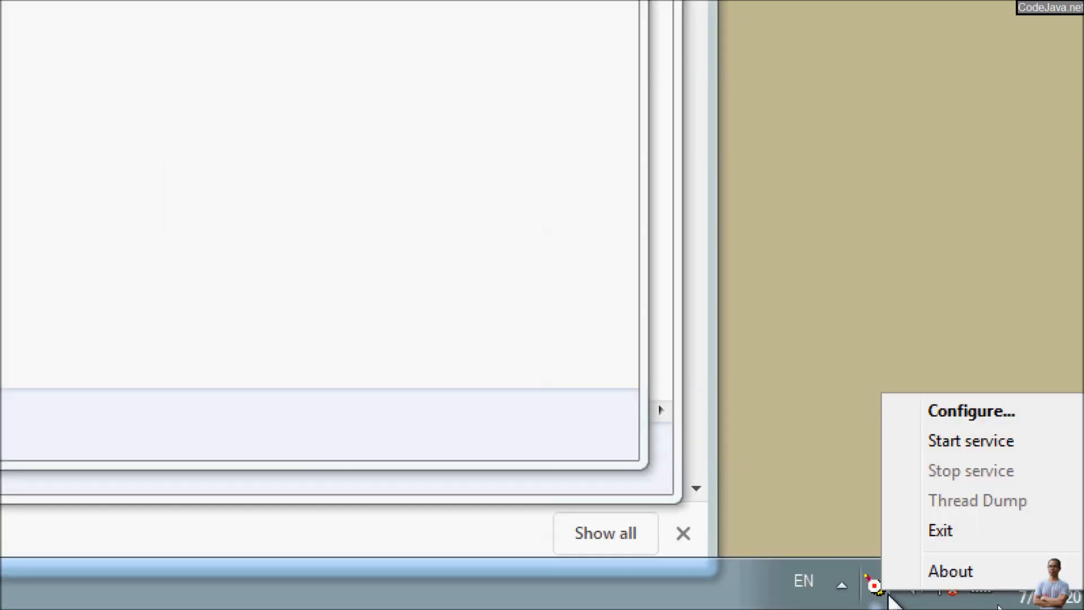
left_click(981, 446)
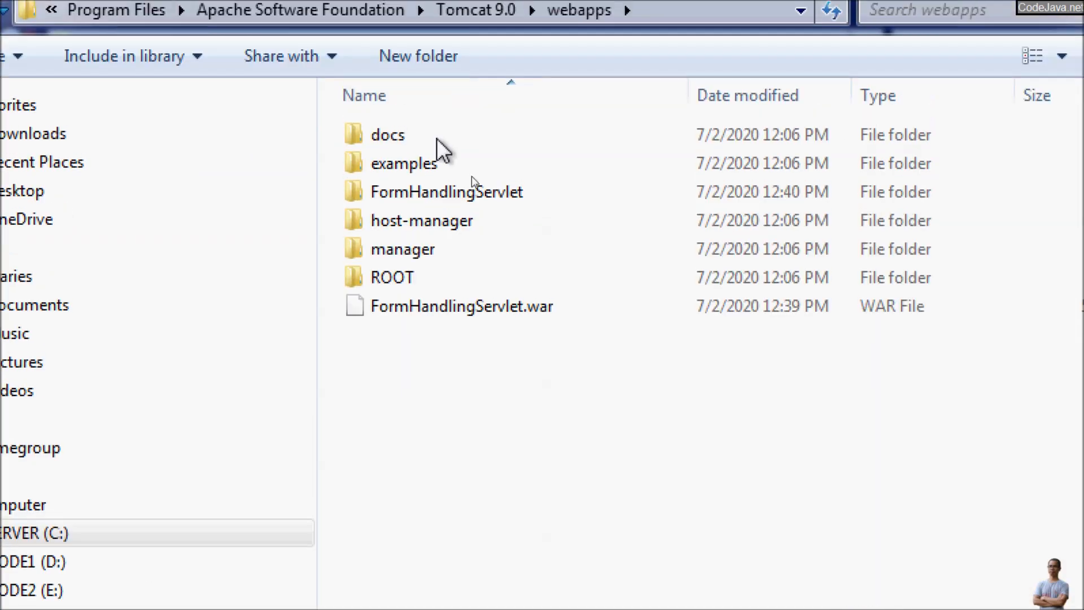
Step: Open the unpacked FormHandlingServlet folder in webapps, check its FormDemo and LoginForm pages, and return to Chrome
left_click(458, 307)
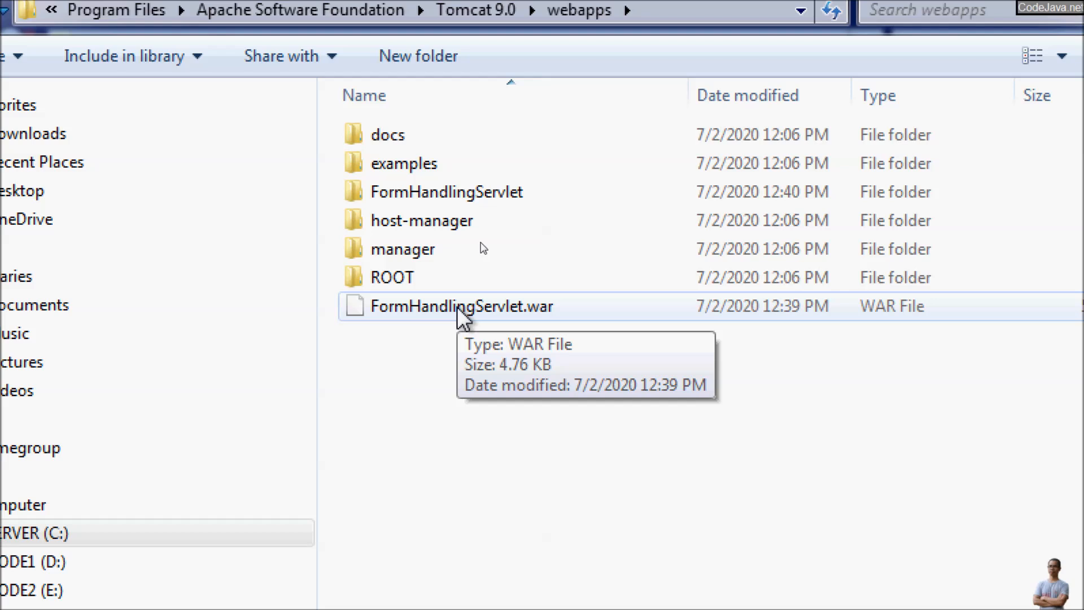
left_click(456, 306)
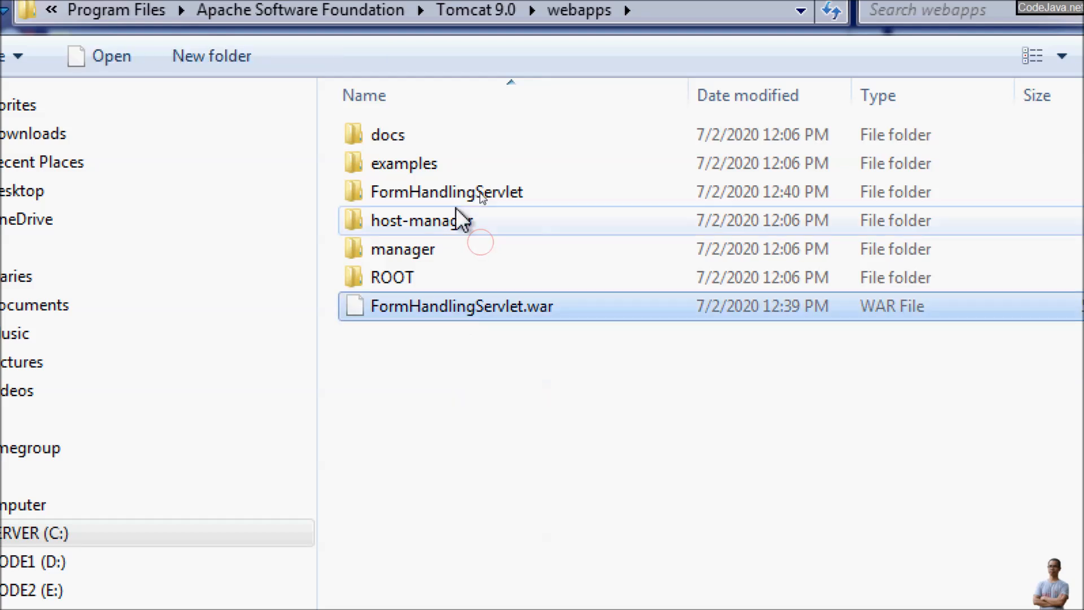
left_click(433, 196)
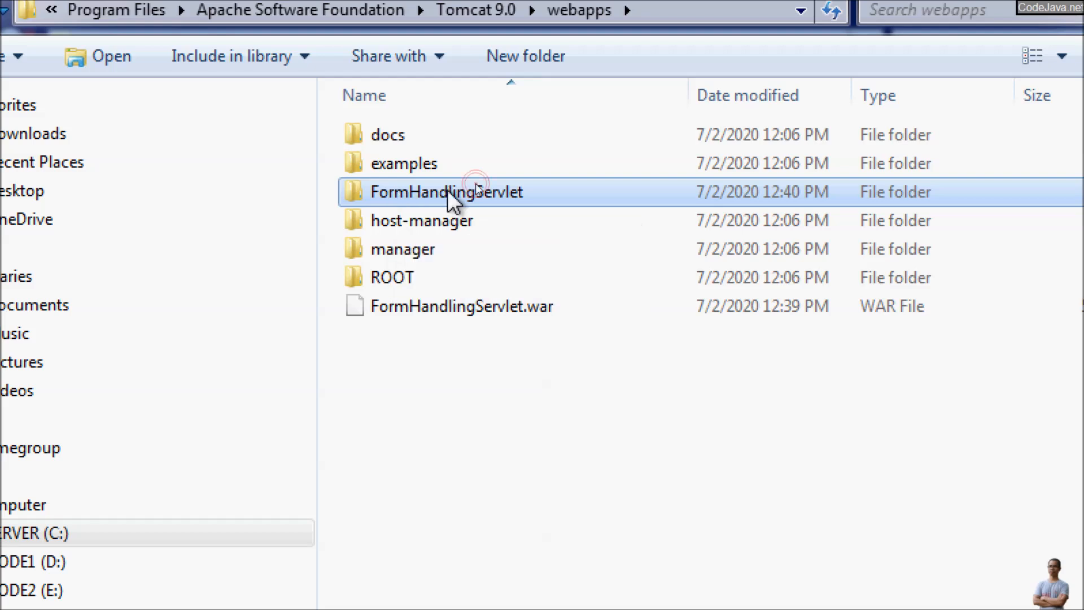
double_click(476, 187)
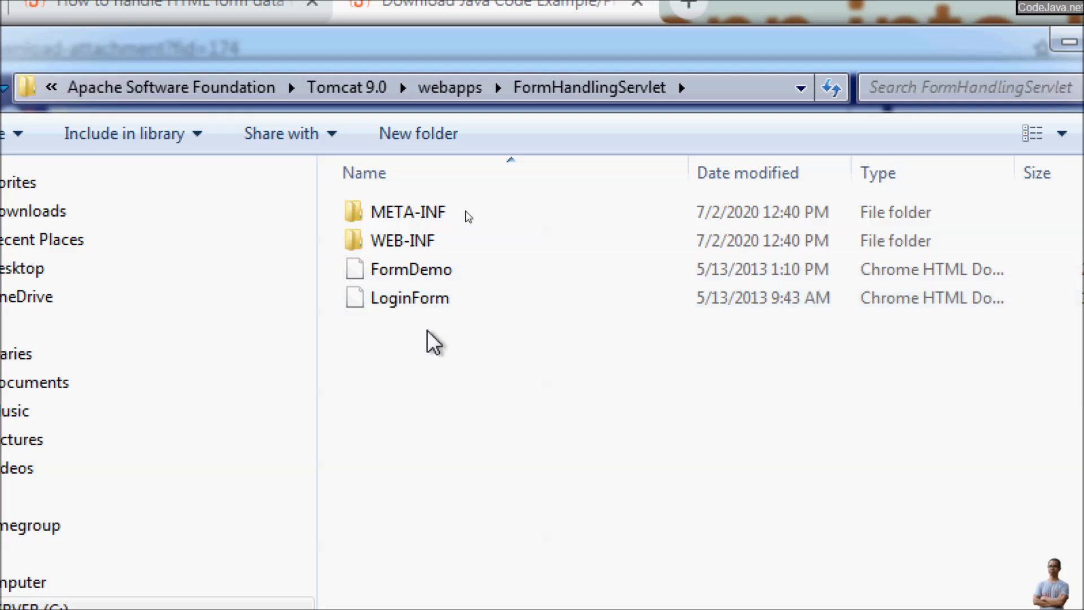
left_click(422, 271)
left_click(403, 299)
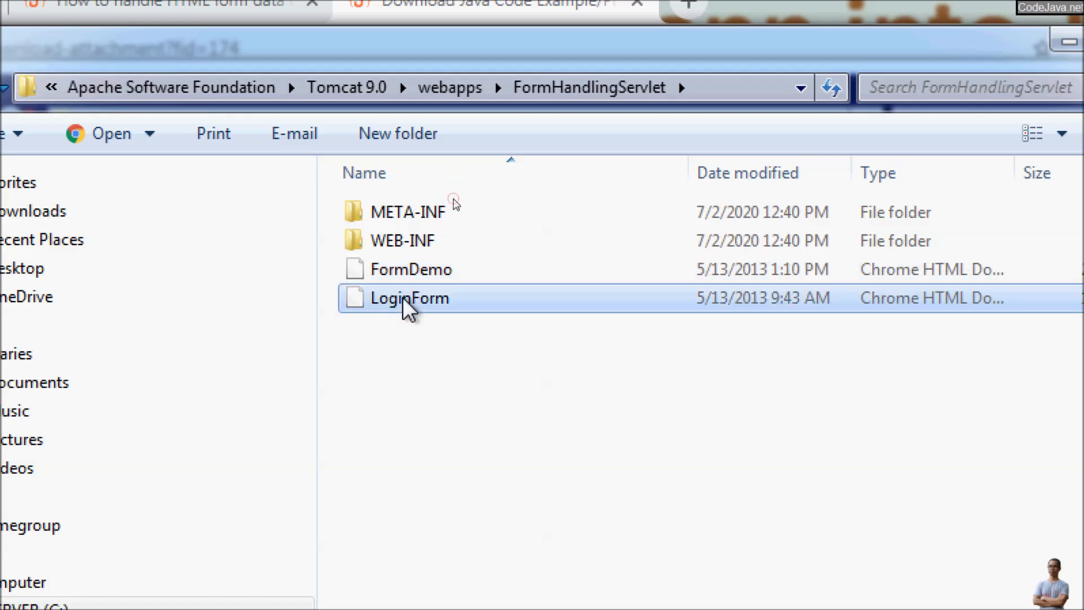
left_click(427, 271)
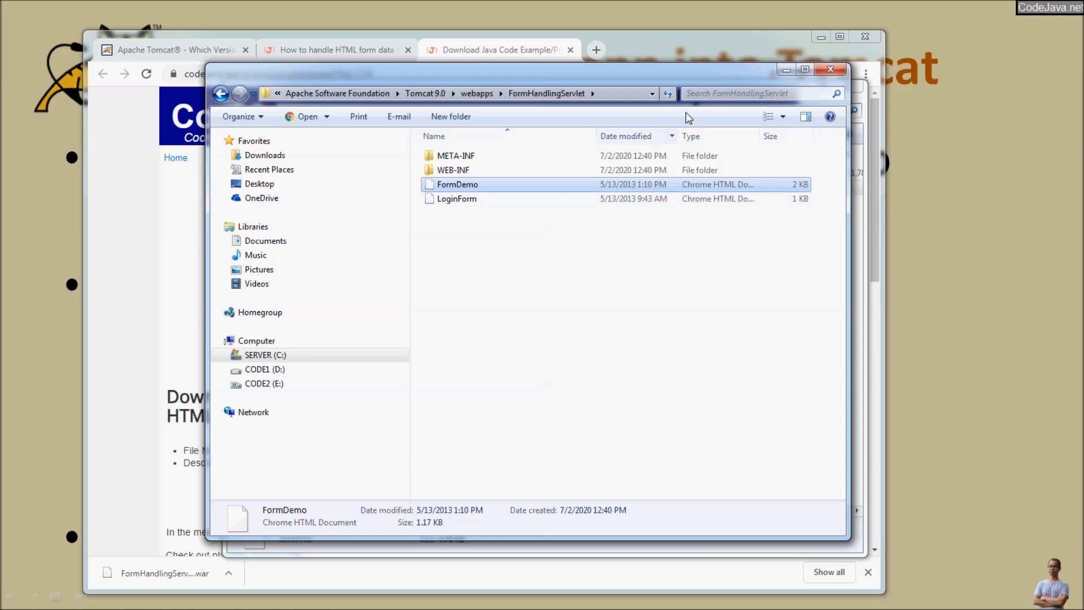
left_click(839, 38)
Step: Load localhost:8080 in a new Chrome tab and go to the Manager App
left_click(121, 6)
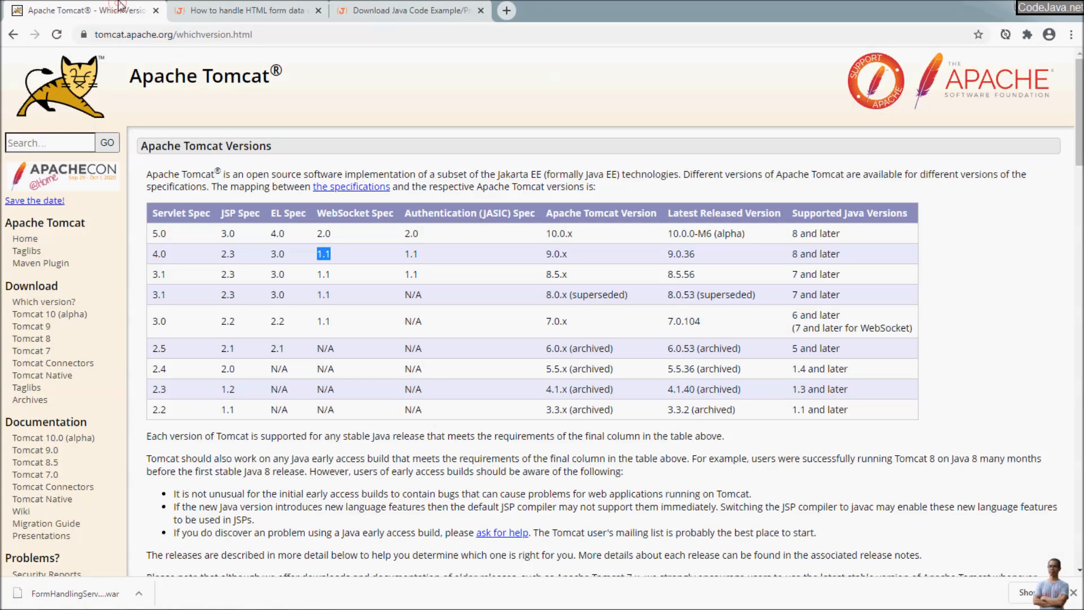
key("ctrl+t")
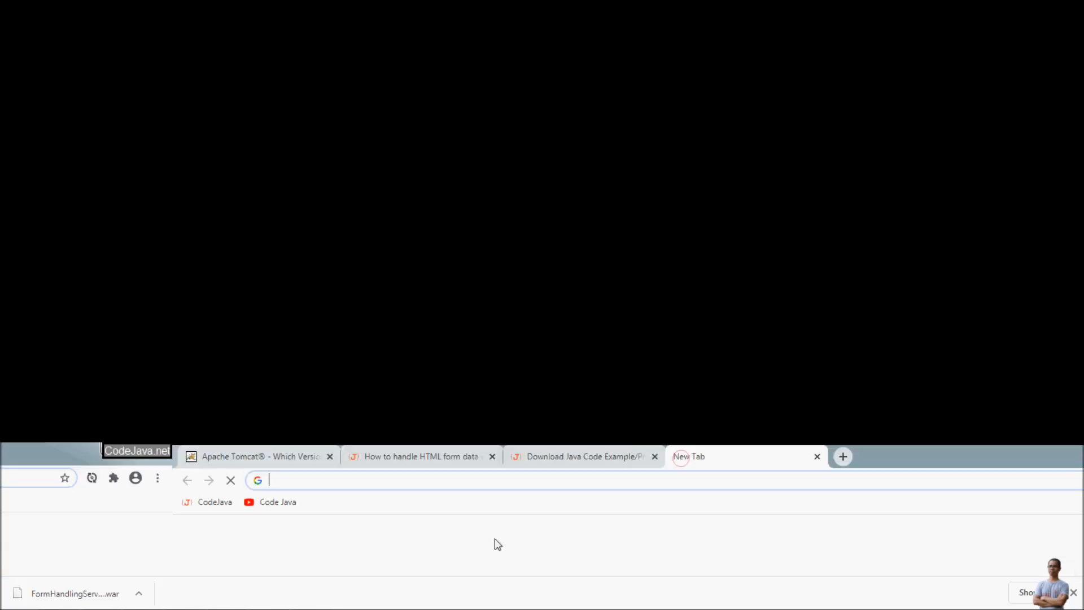
type("local")
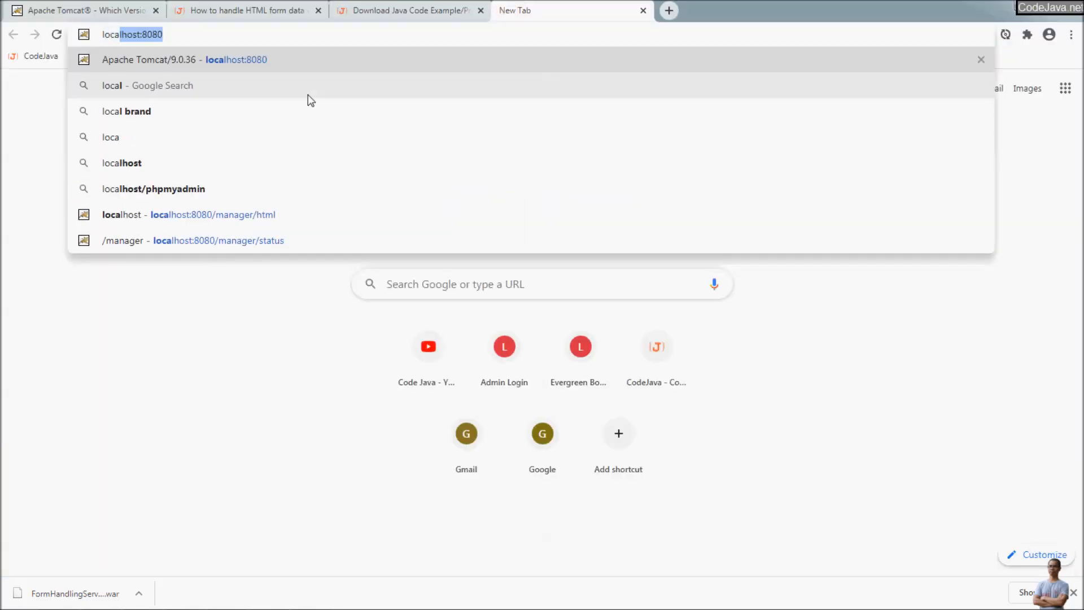
key("Return")
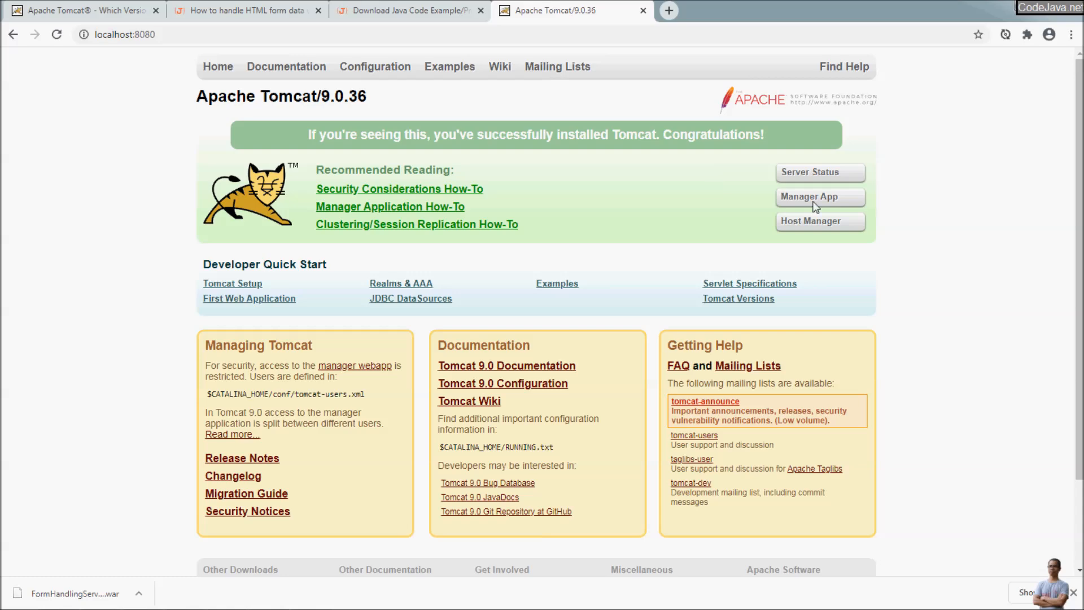
left_click(814, 198)
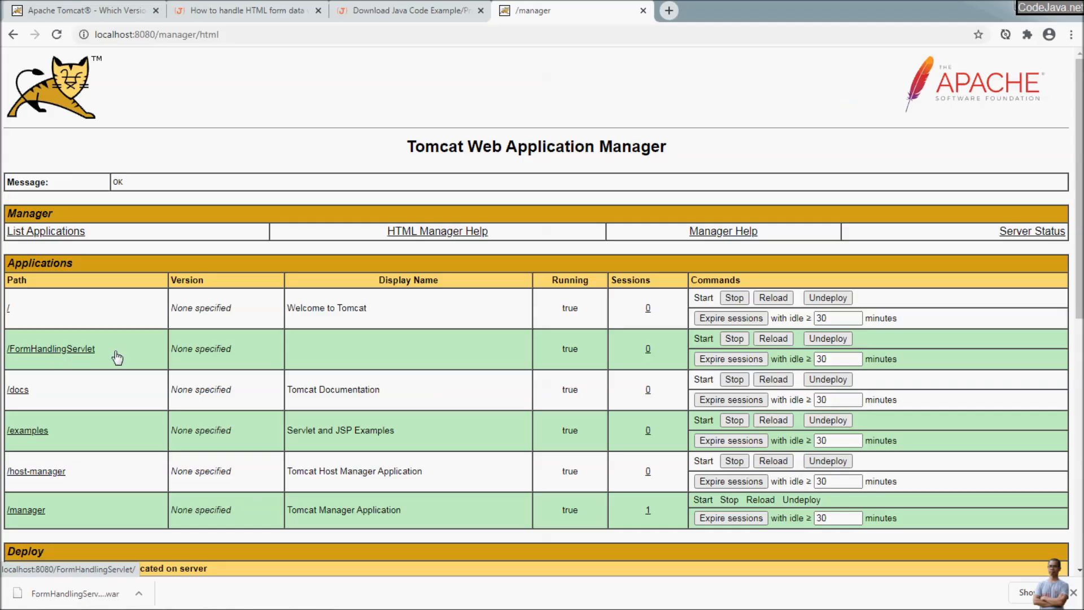
Step: Open /FormHandlingServlet in a new tab, which returns 404, and check the page file names in Explorer
right_click(54, 354)
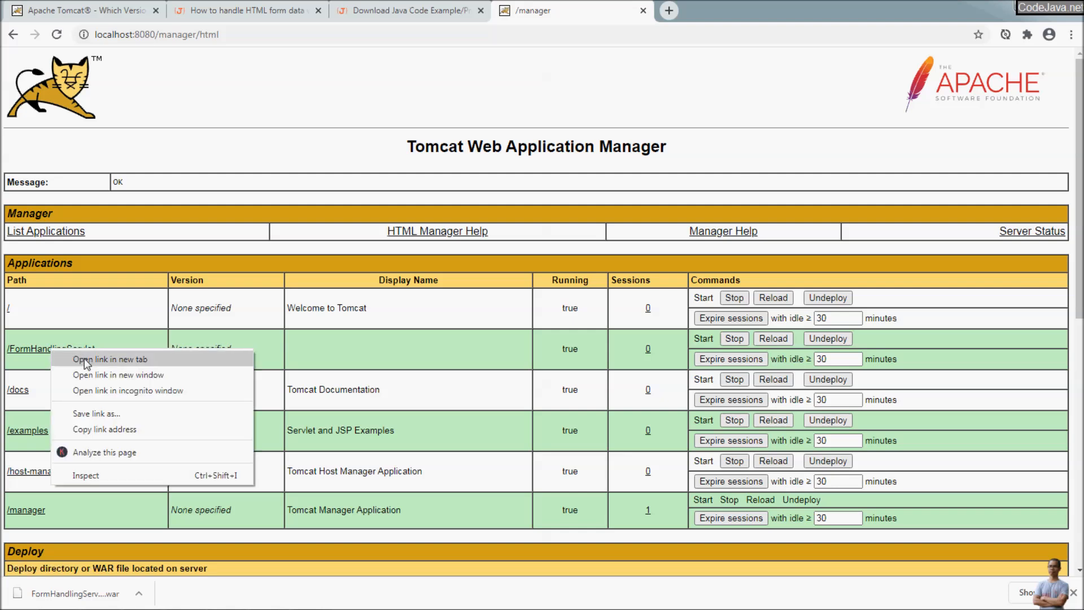
left_click(103, 361)
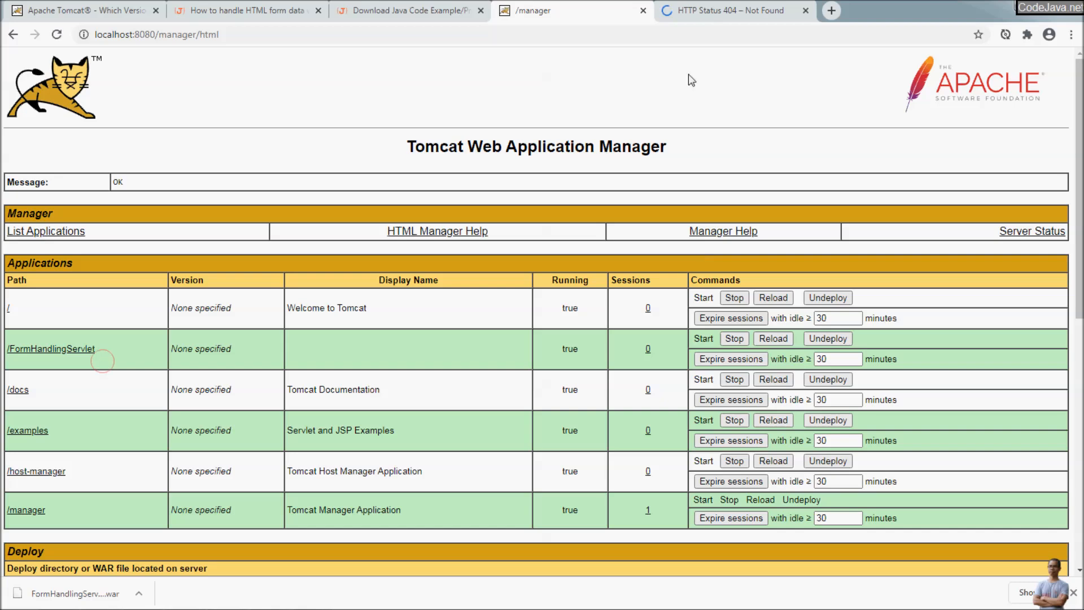
left_click(732, 6)
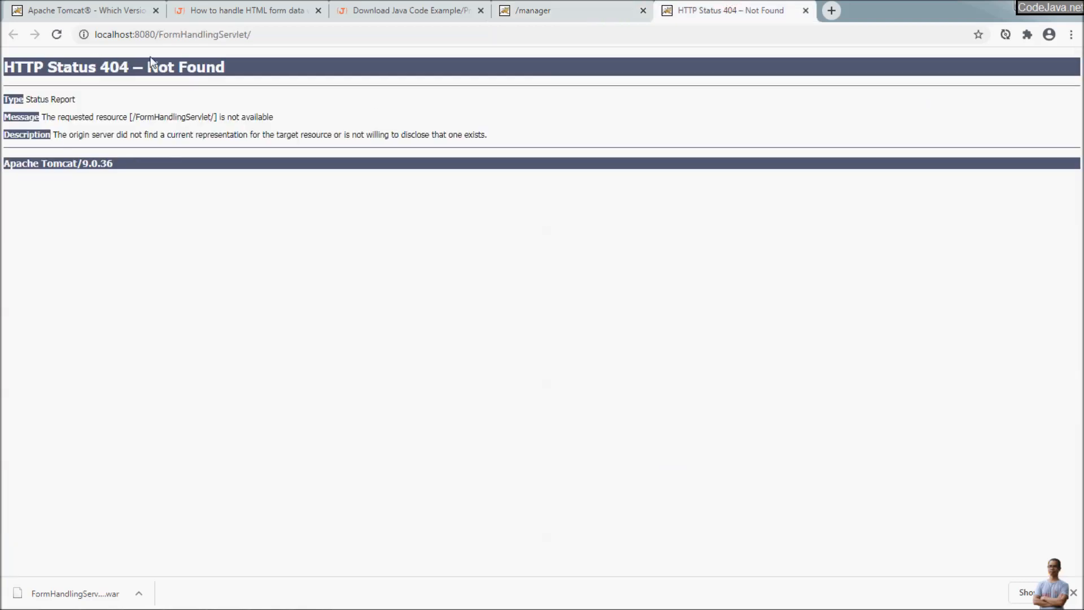
key("alt+Tab")
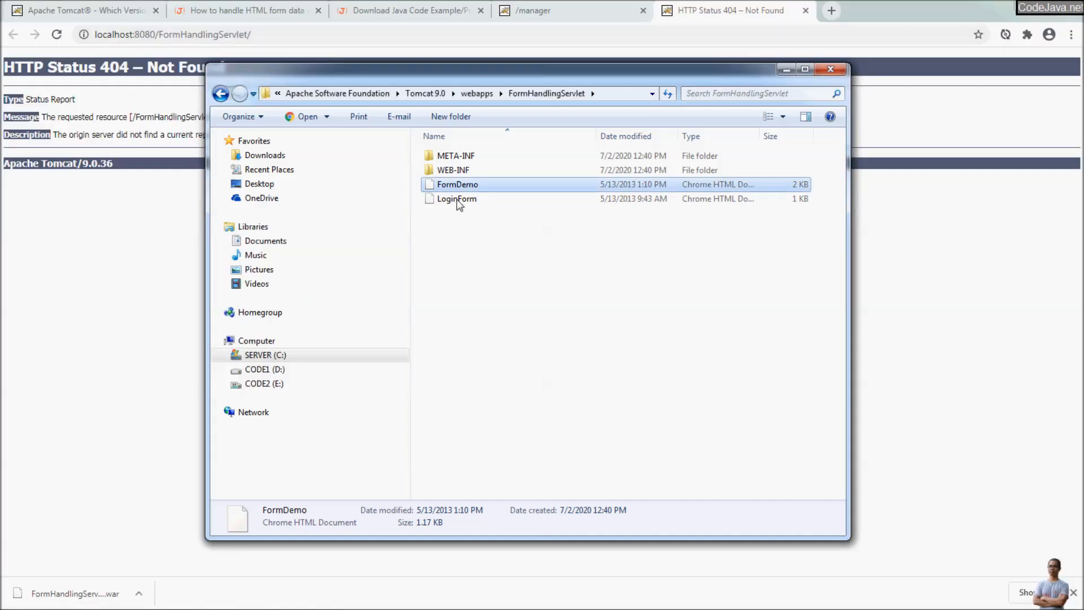
left_click(473, 203)
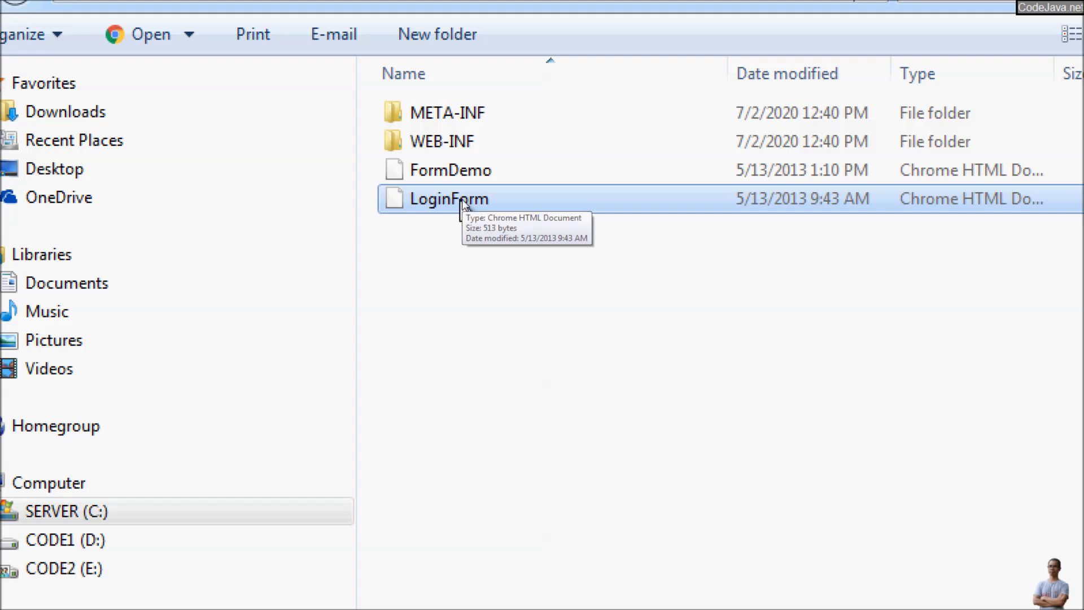
left_click(443, 174)
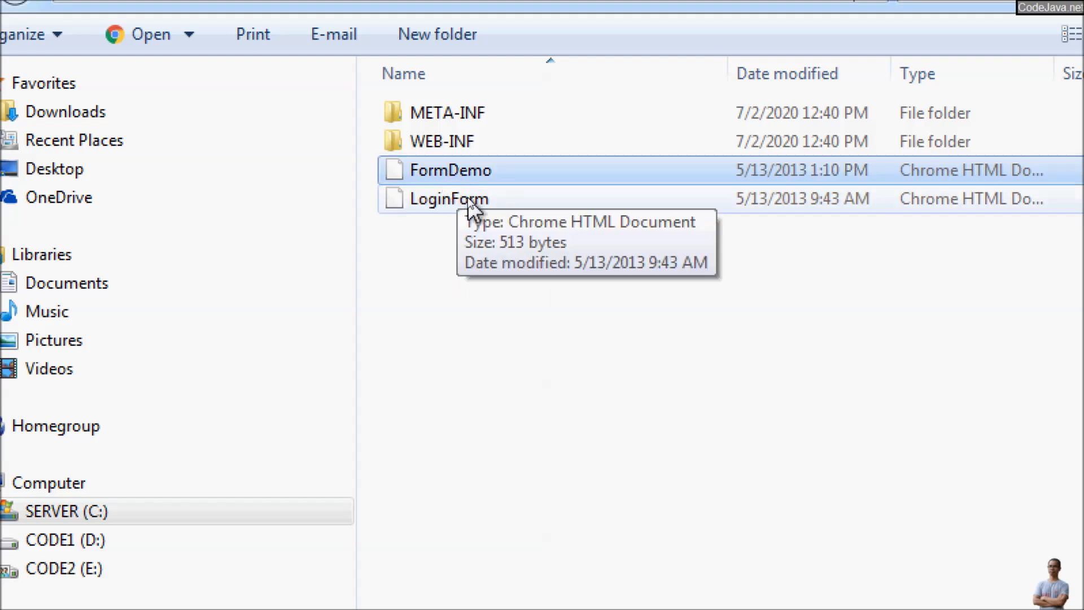
key("alt+Tab")
key("alt+Tab")
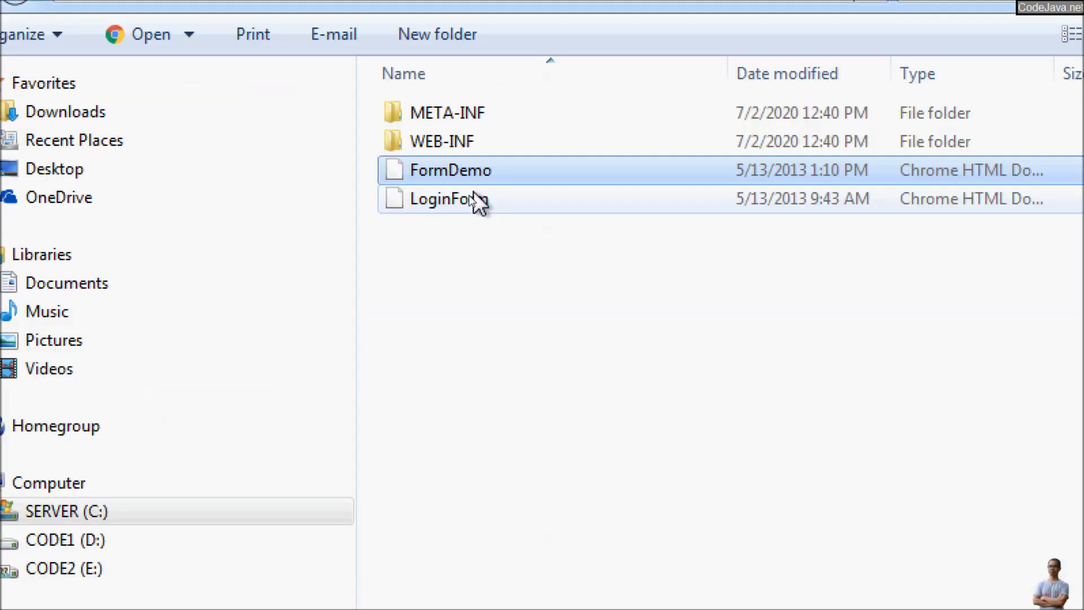
Step: Append LoginForm.html to the app's URL to load the Login Form
left_click(303, 49)
left_click(292, 34)
left_click(292, 34)
left_click(297, 37)
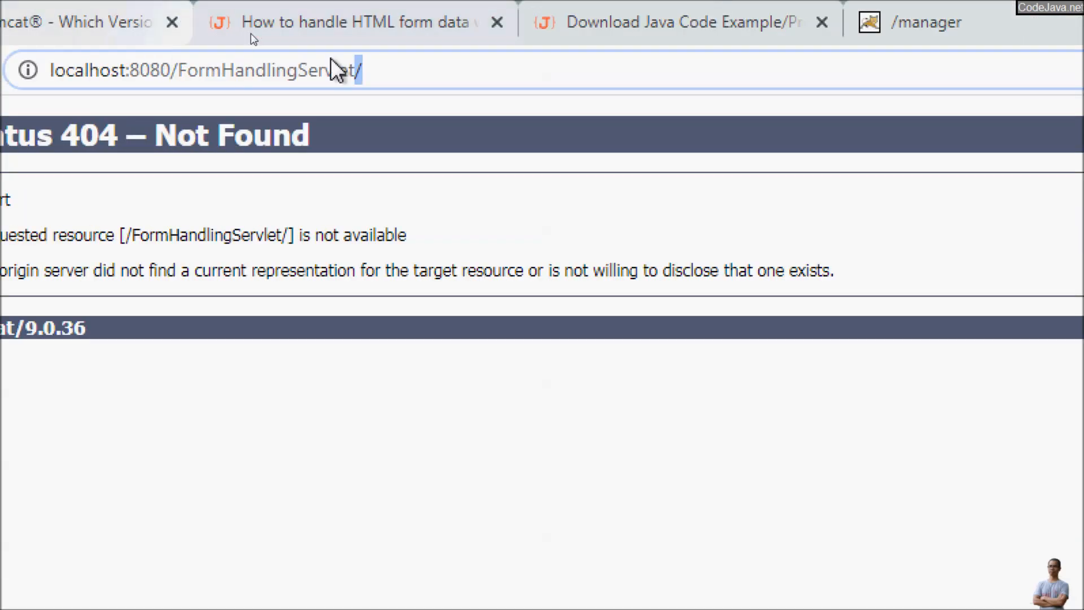
left_click(415, 77)
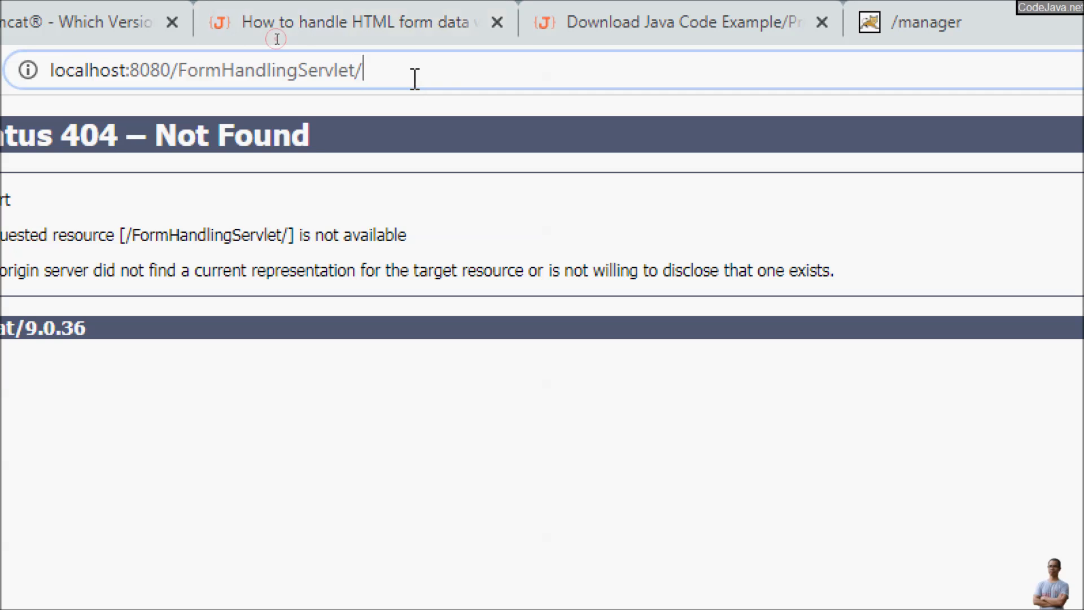
type("LoginForm.ht")
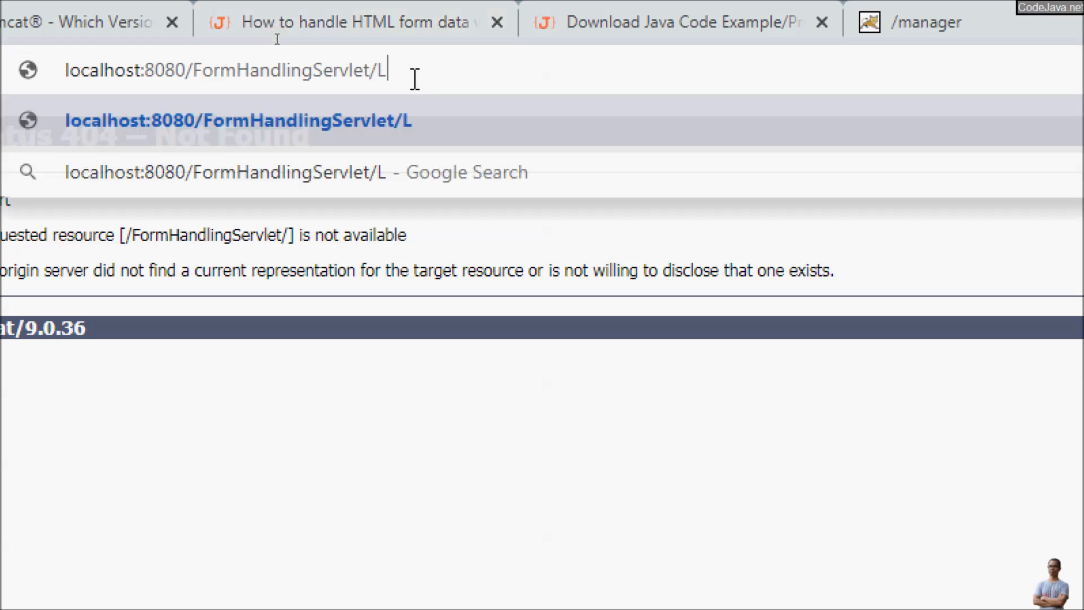
type("ml")
key("Return")
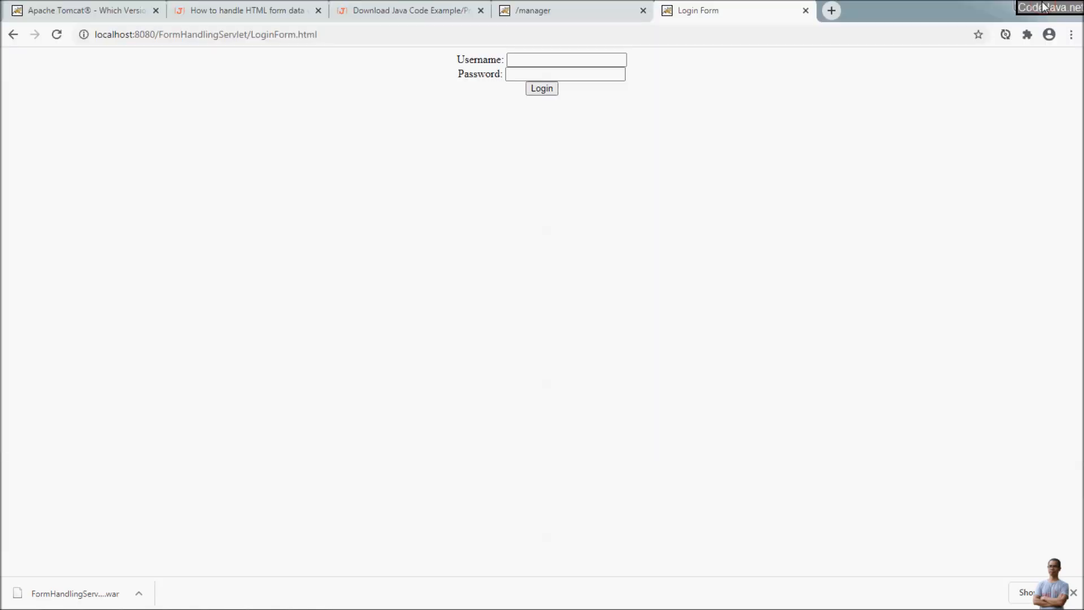
Step: Submit the Login Form with username admin and a password
left_click(1043, 7)
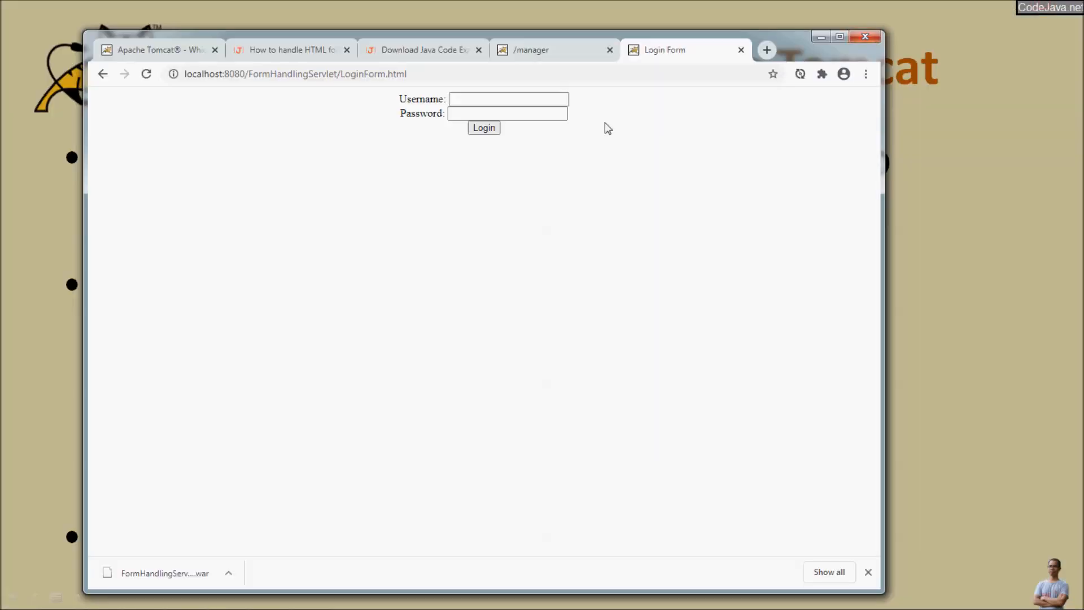
left_click(466, 103)
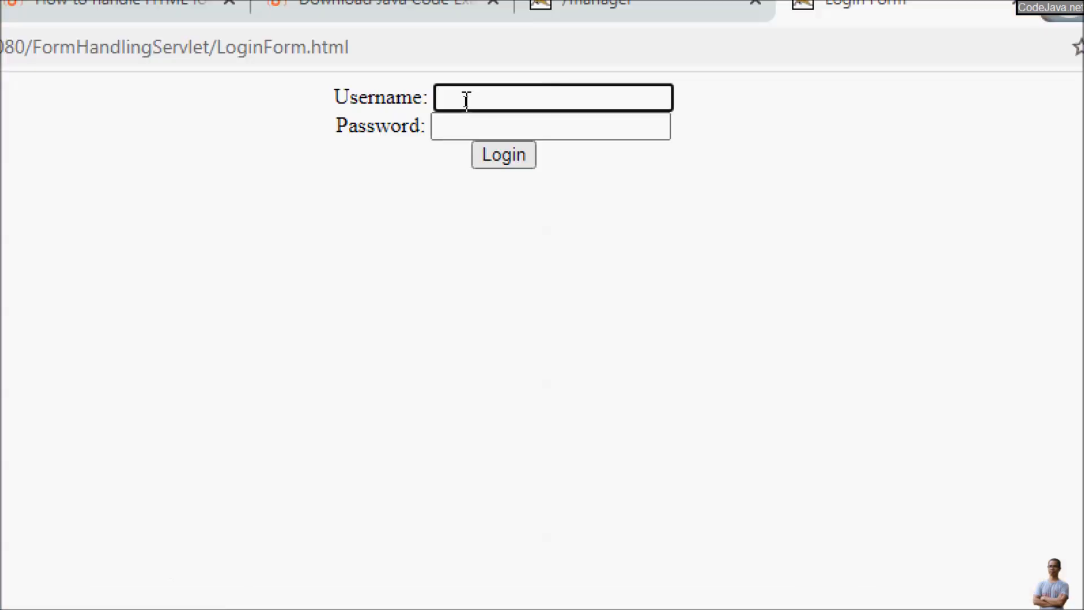
type("admin")
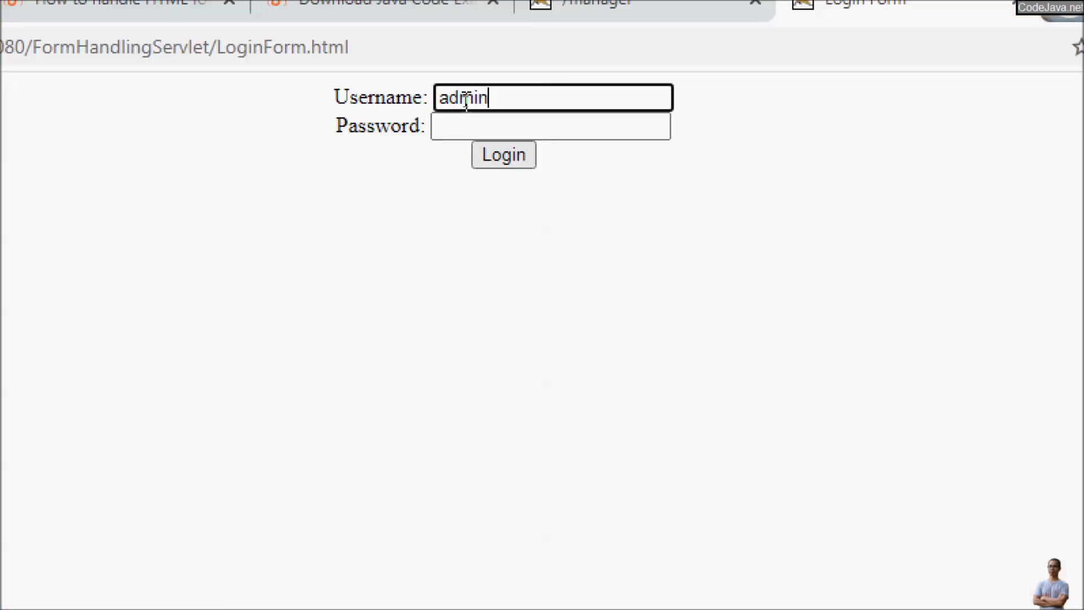
key("Tab")
type("1234oworld")
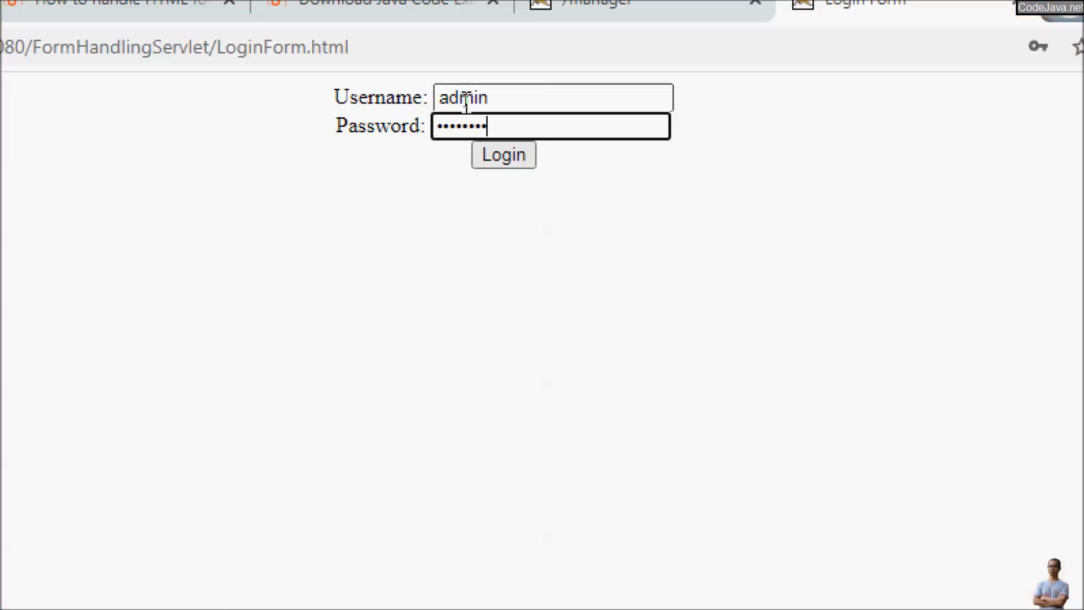
key("Return")
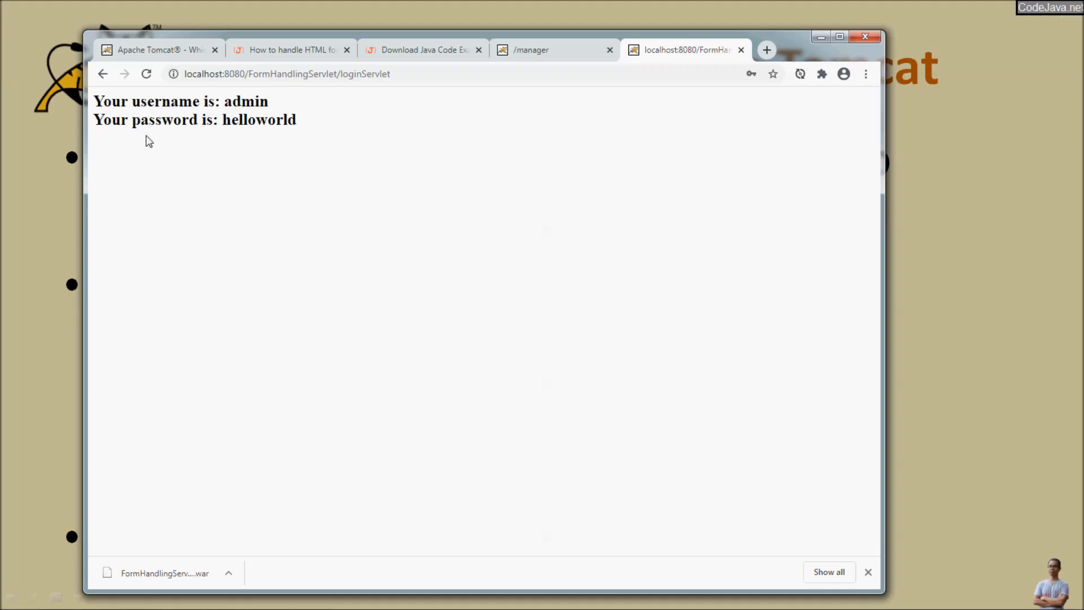
Step: Highlight the echoed username and password on the loginServlet page and start editing its URL
left_click_drag(202, 104, 297, 117)
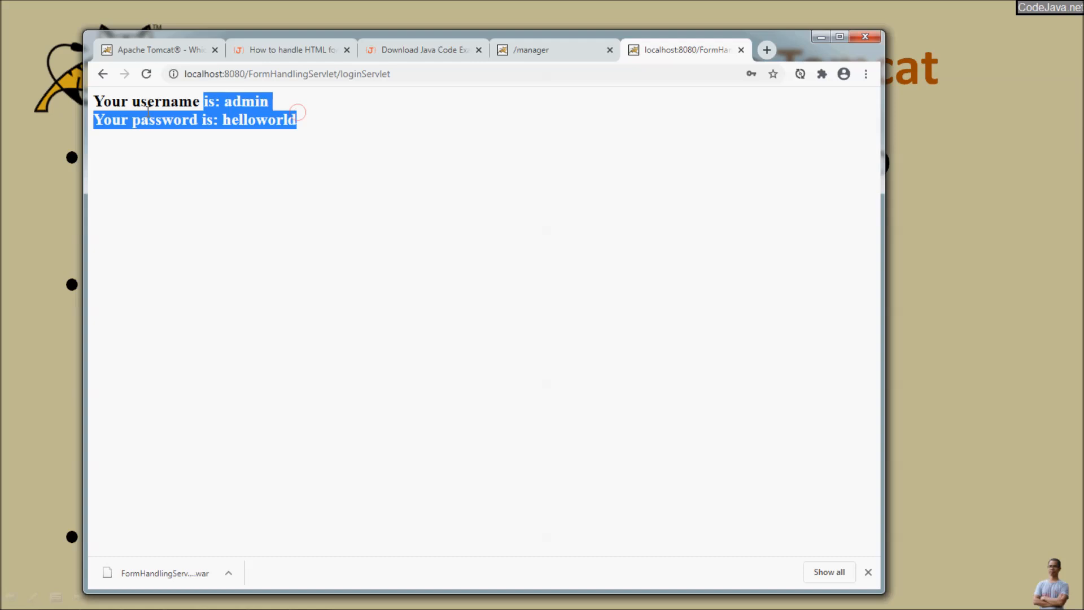
left_click(293, 123)
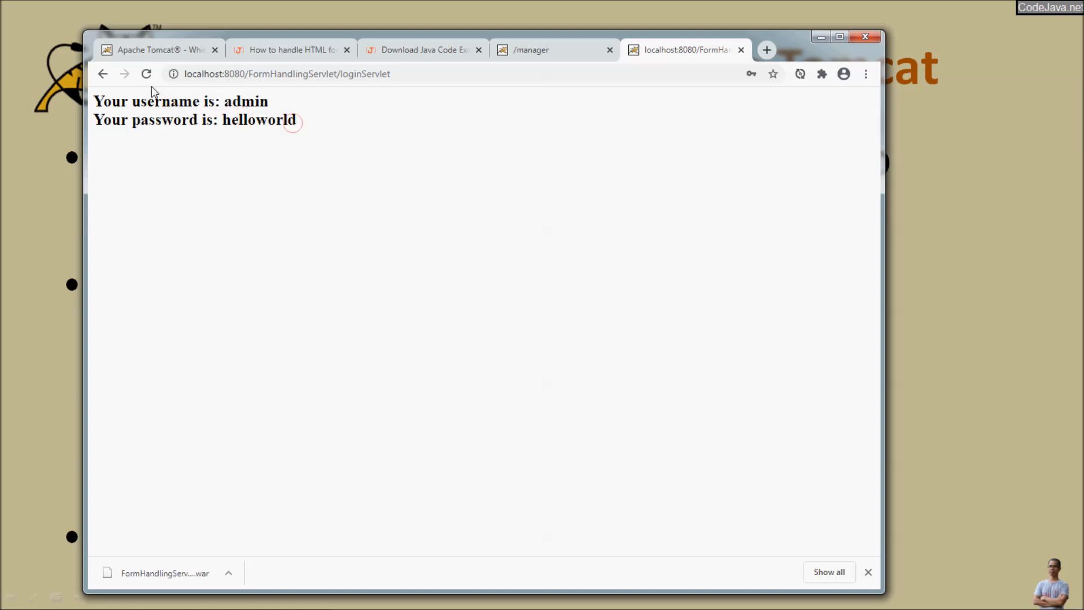
left_click(341, 77)
left_click(338, 75)
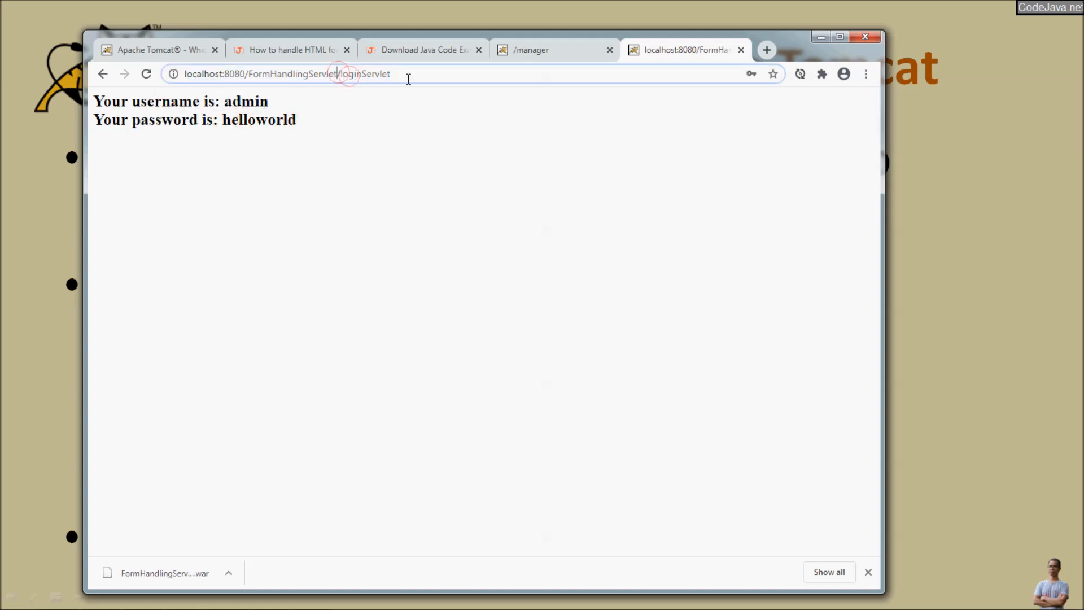
Step: Load /FormHandlingServlet/FormDemo.html and enter username admin and a password
left_click(432, 75, "shift")
type("/")
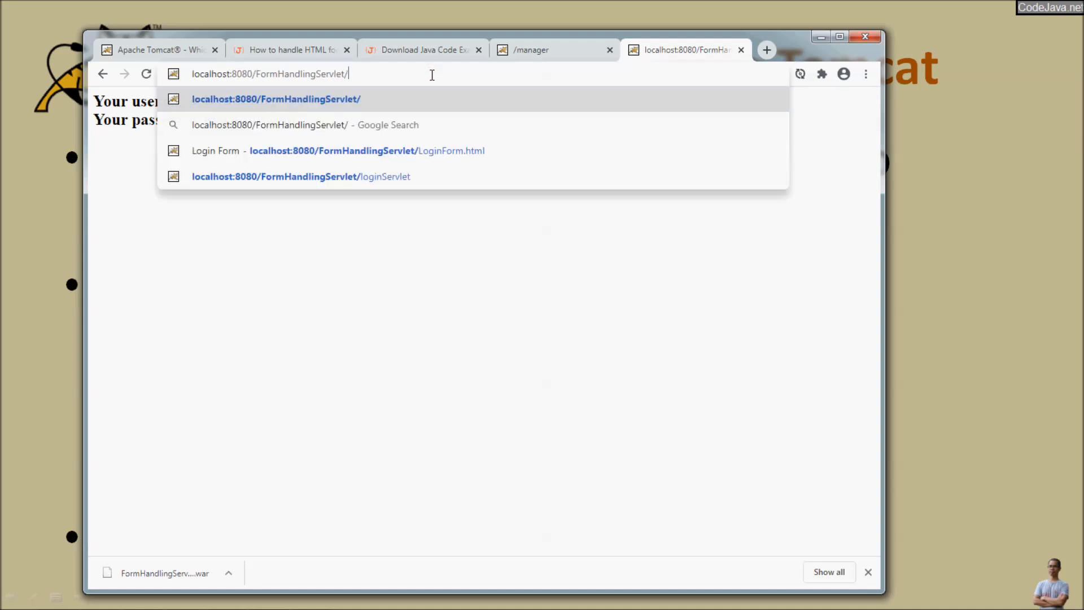
type("Form")
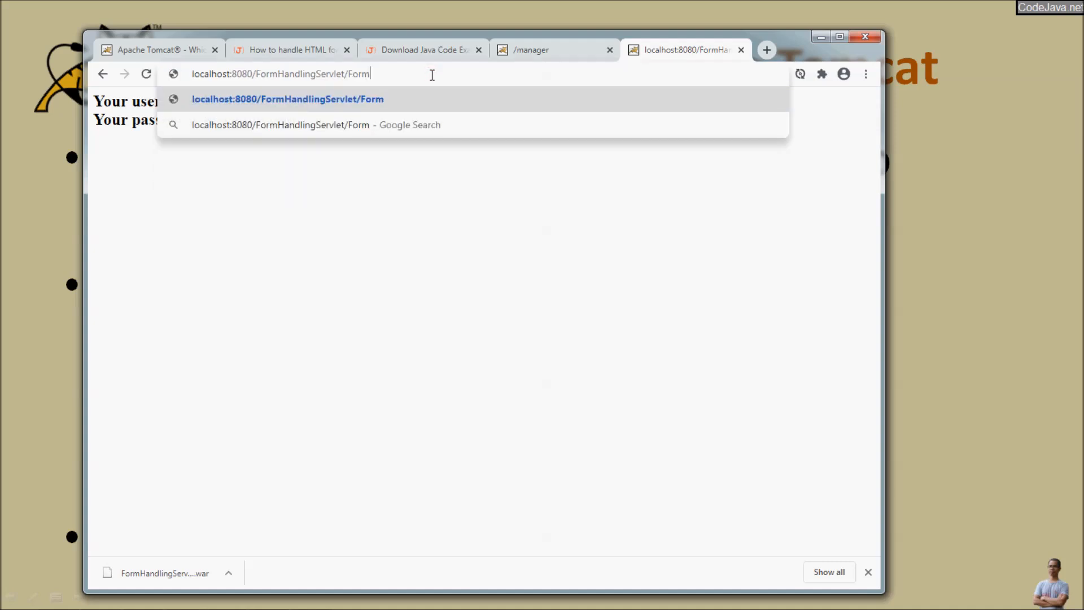
type("Demo.html")
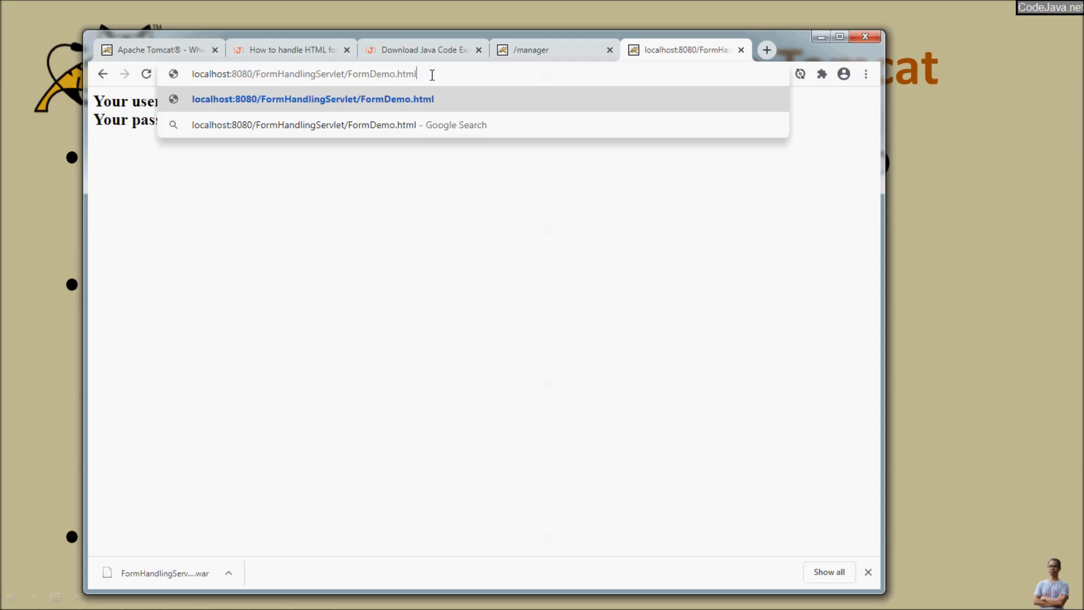
key("Return")
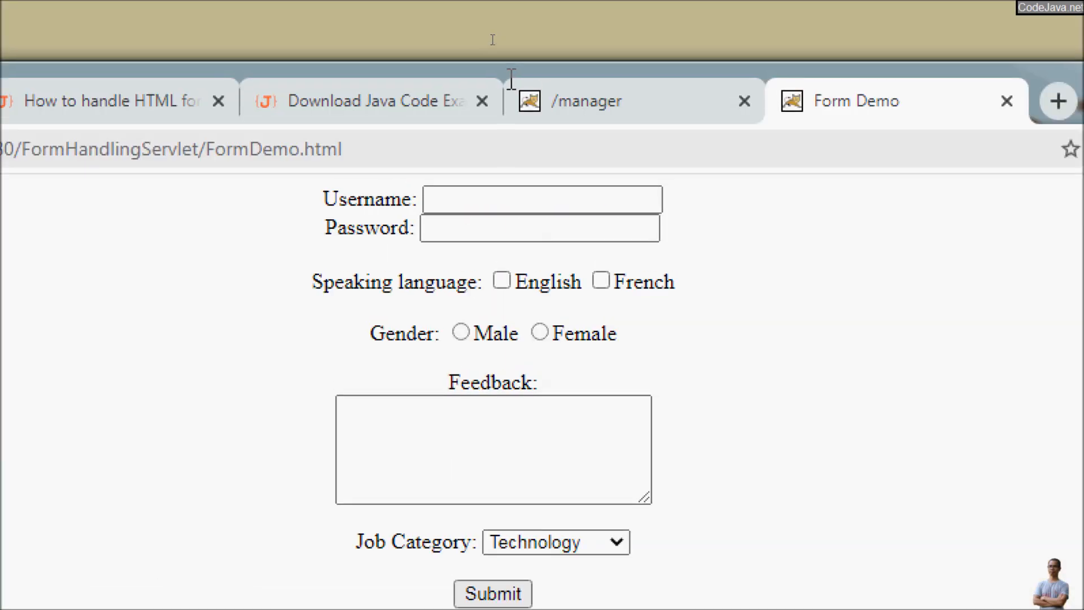
left_click(477, 199)
type("admin")
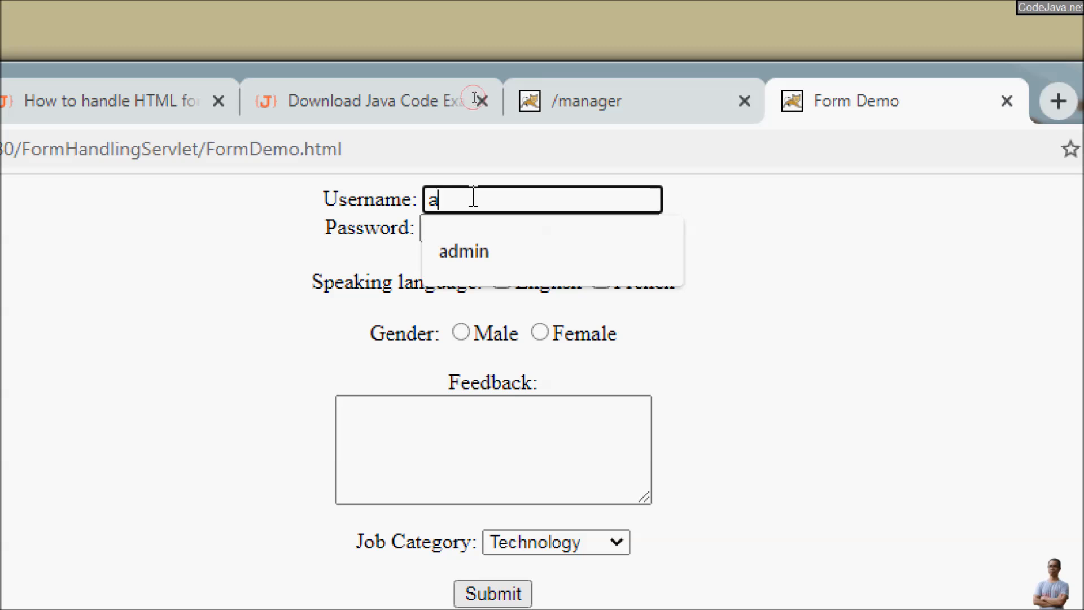
key("Tab")
type("password12")
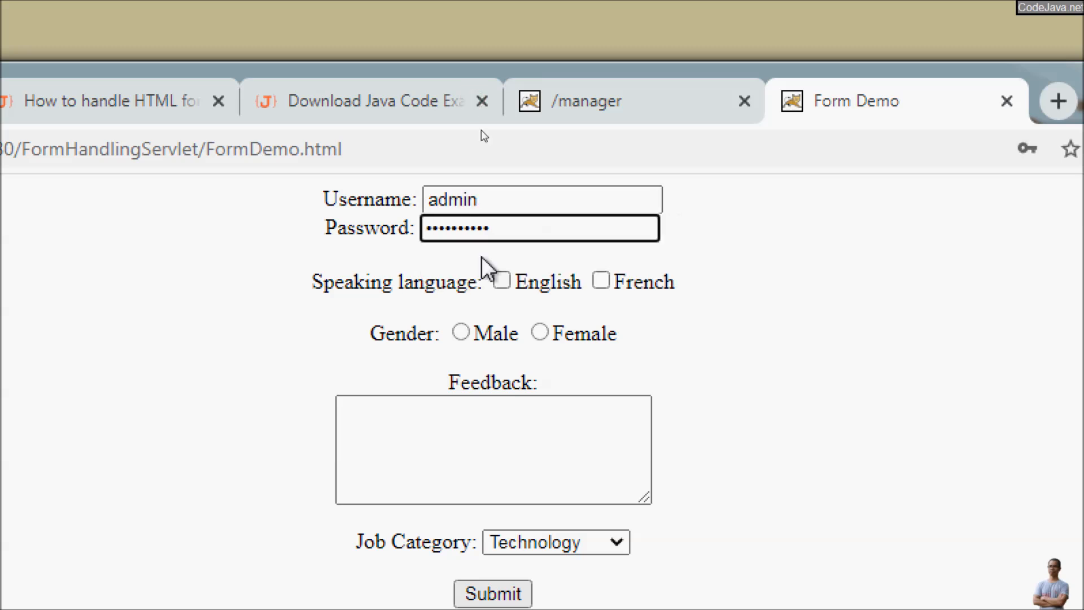
Step: Choose English, French, Male, feedback 'I love programming. It's cool!', Science; submit, then return to the manager
left_click(500, 279)
left_click(601, 280)
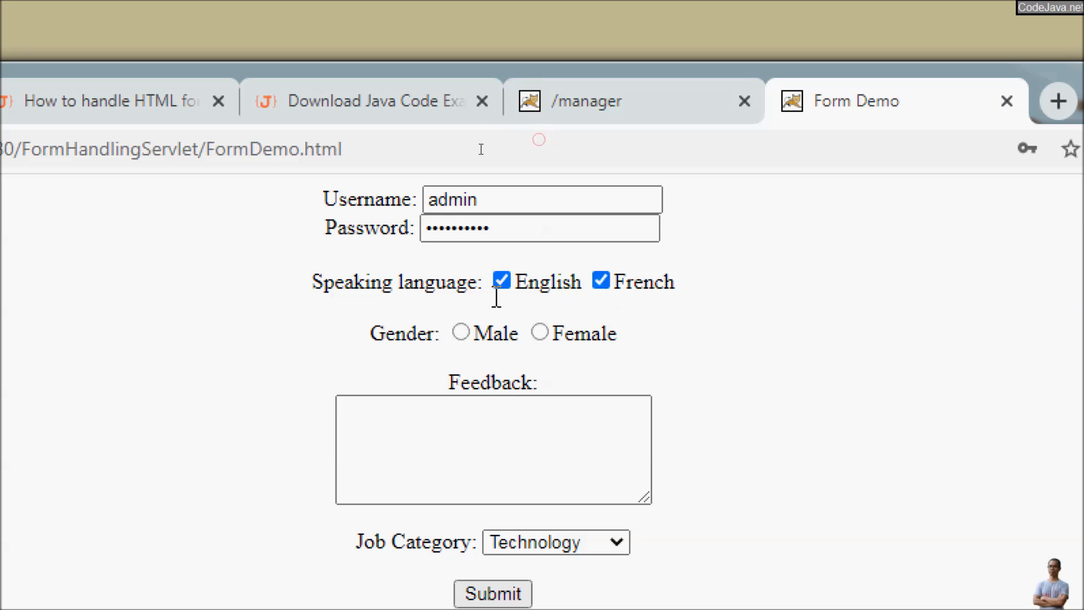
left_click(459, 334)
left_click(473, 406)
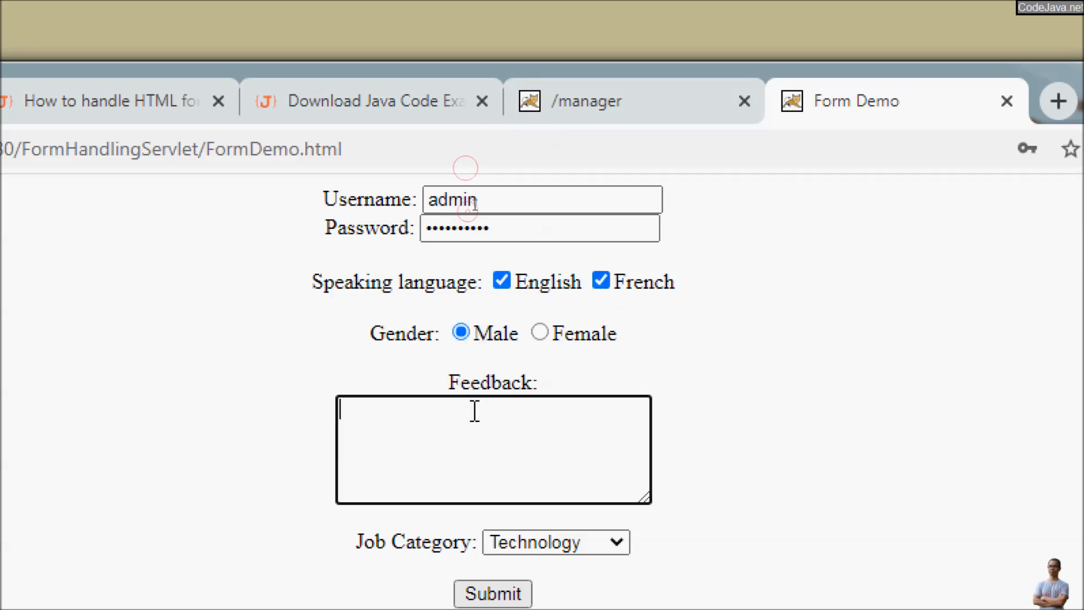
type("I love programmin")
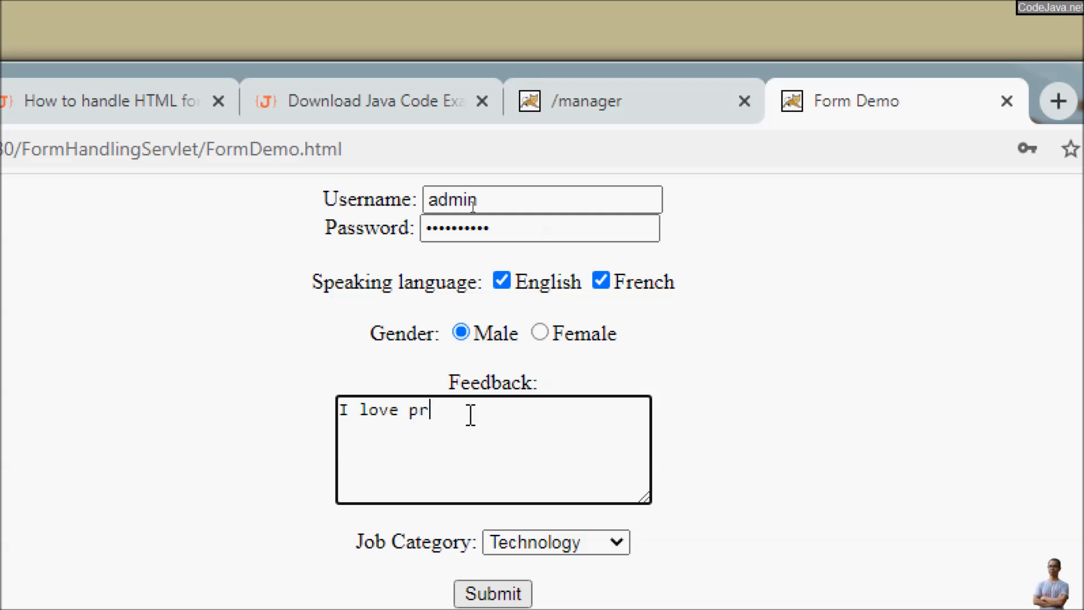
type("g. It's cool!")
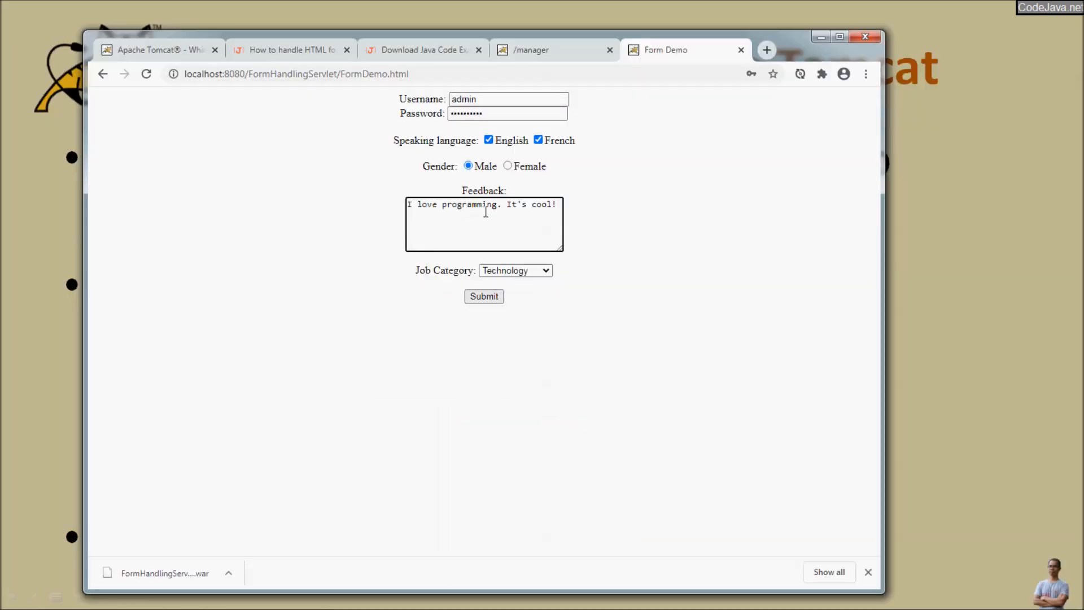
left_click(548, 543)
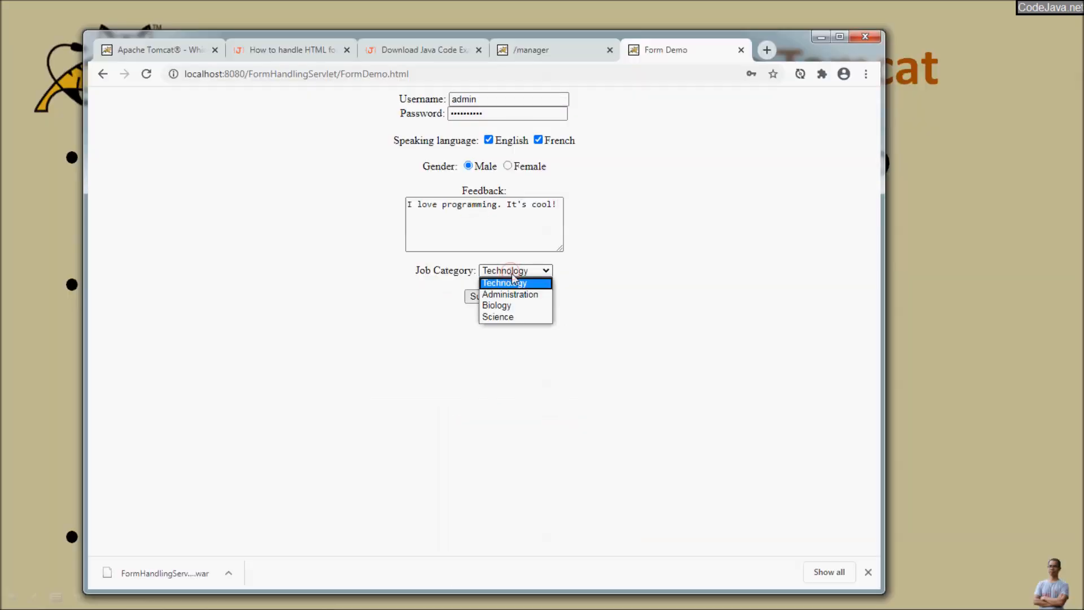
left_click(508, 317)
left_click(490, 298)
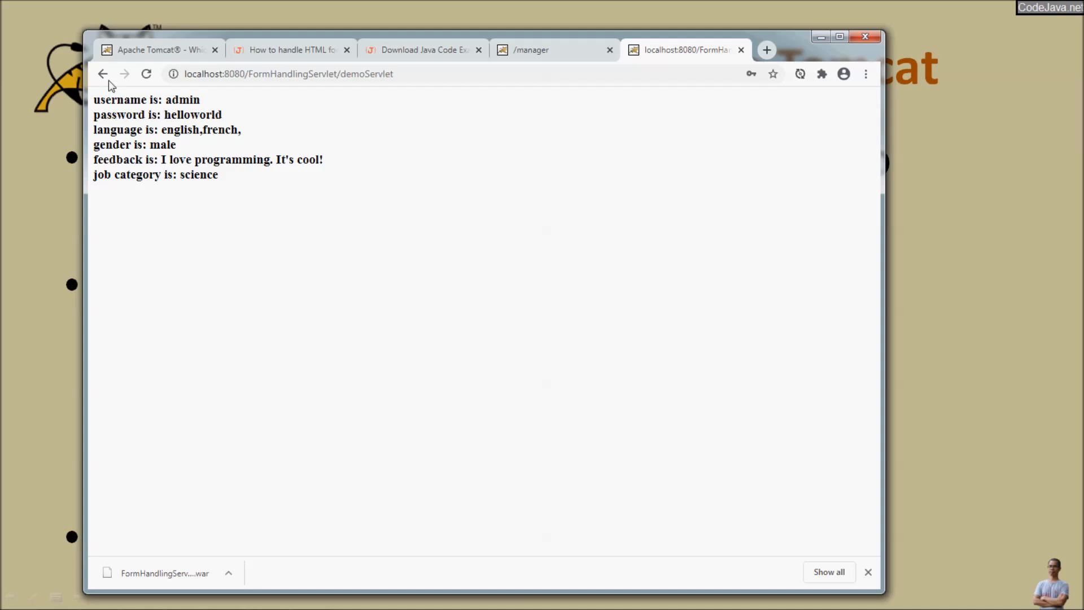
left_click(151, 55)
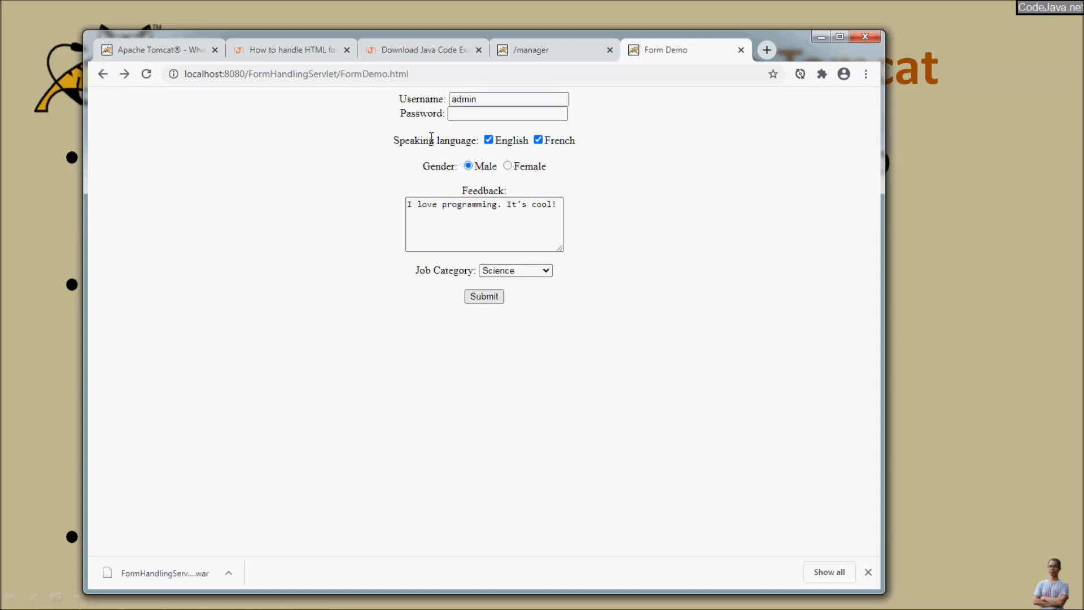
left_click(533, 53)
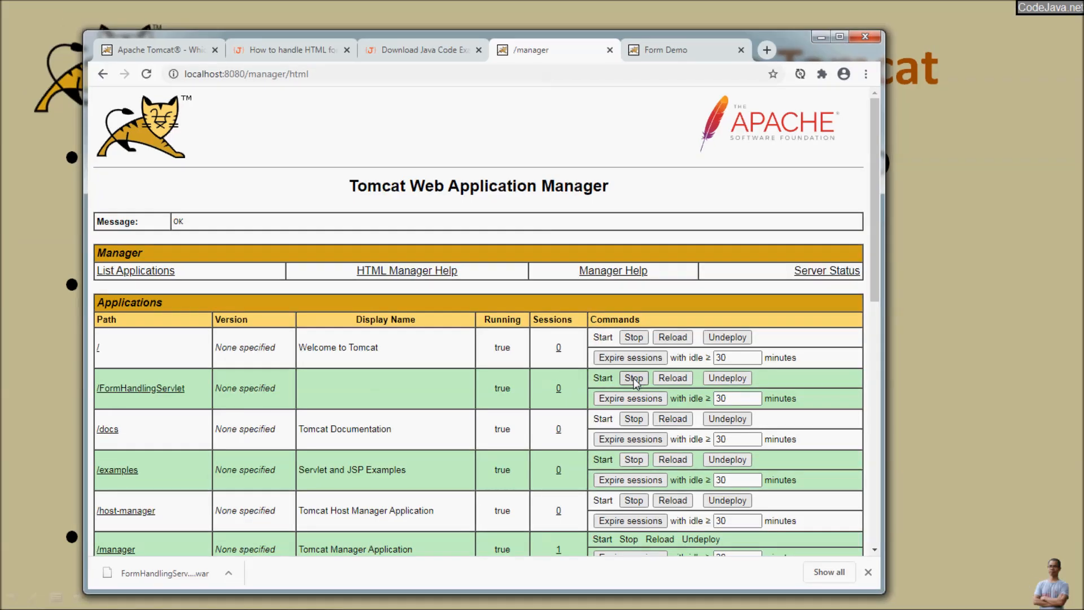
Step: Stop /FormHandlingServlet in the manager and reload FormDemo.html to see the 404 error
left_click(634, 378)
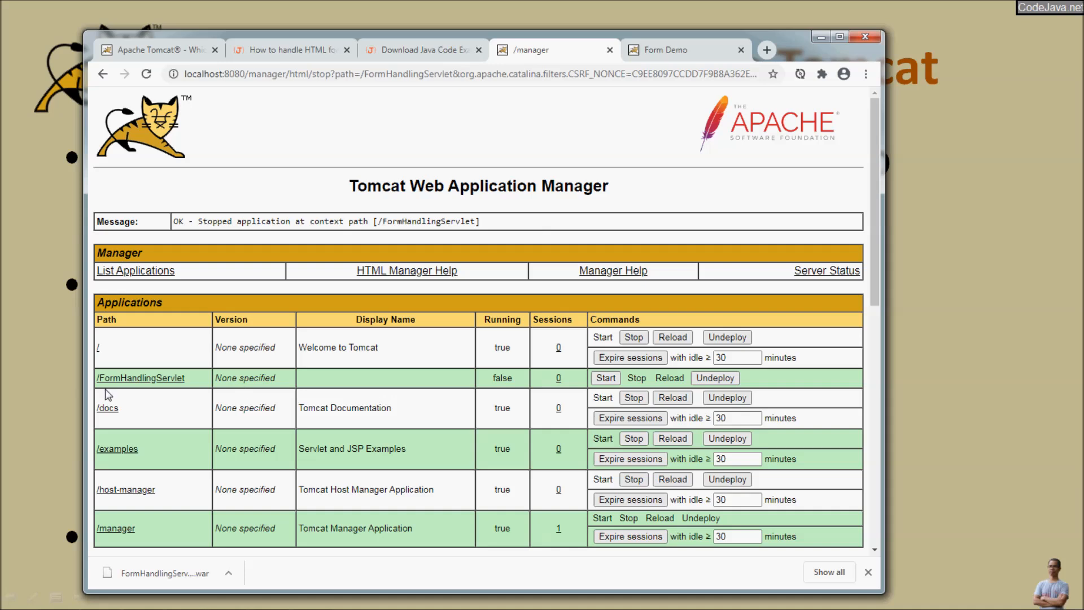
left_click(650, 50)
left_click(459, 71)
left_click(457, 70)
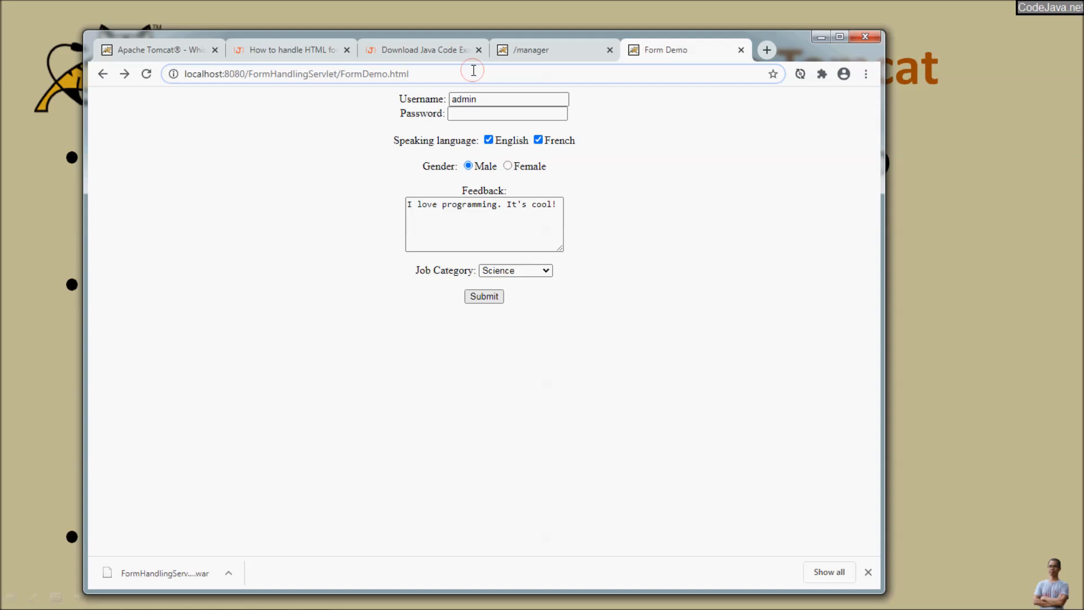
key("Return")
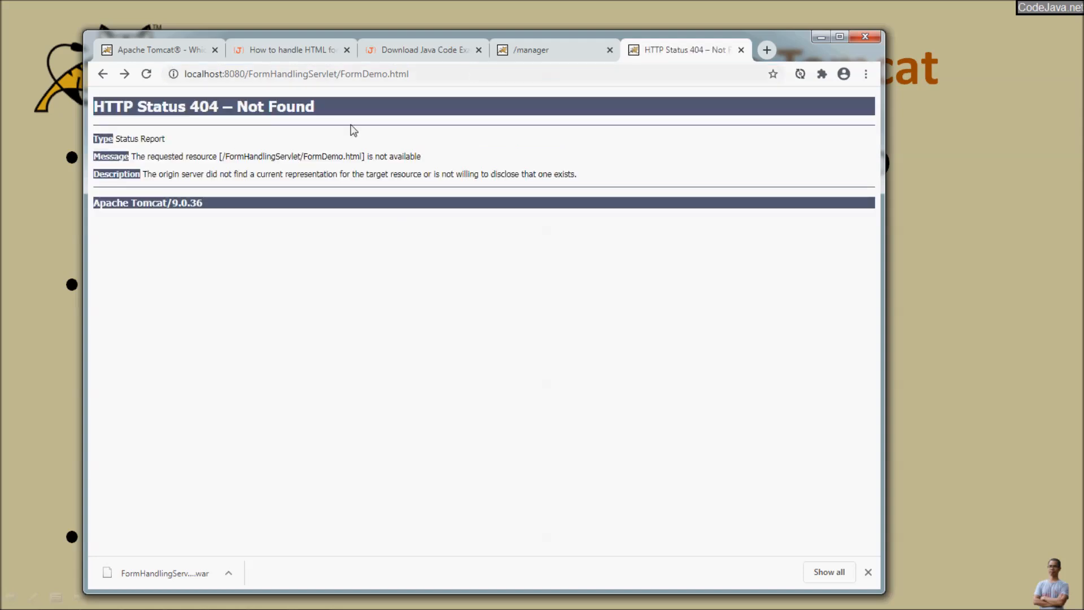
Step: Start /FormHandlingServlet again and reload FormDemo.html so the blank form loads
left_click(524, 54)
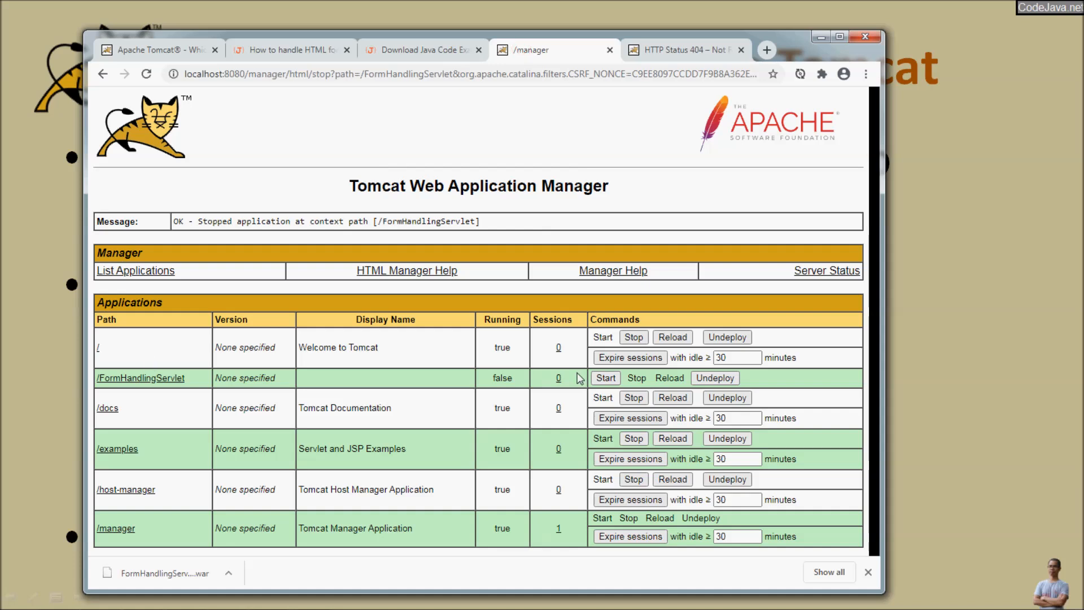
left_click(605, 377)
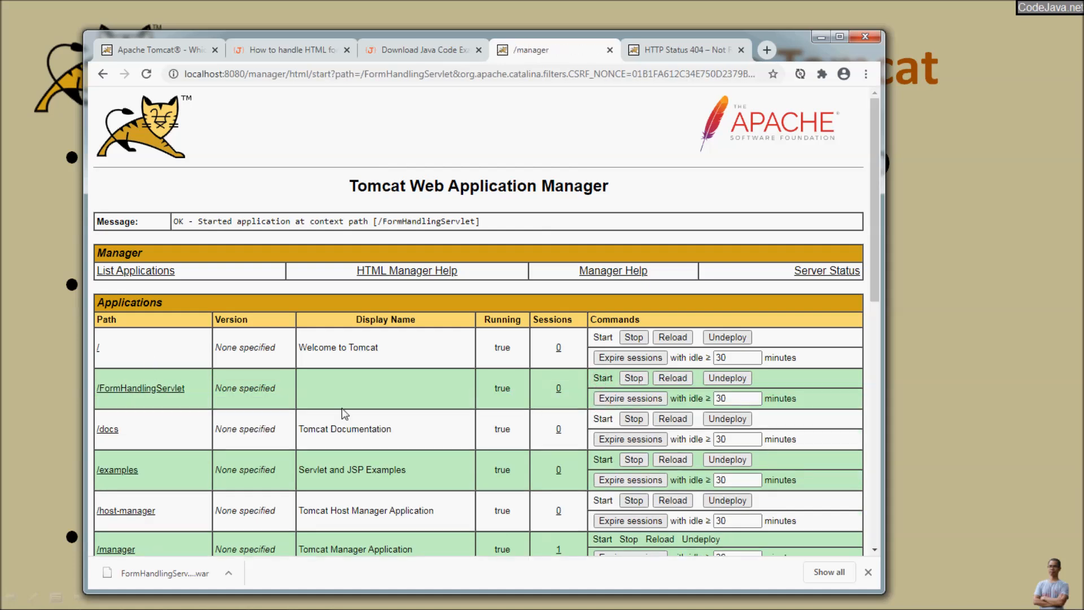
left_click(491, 393)
left_click(643, 45)
left_click(480, 67)
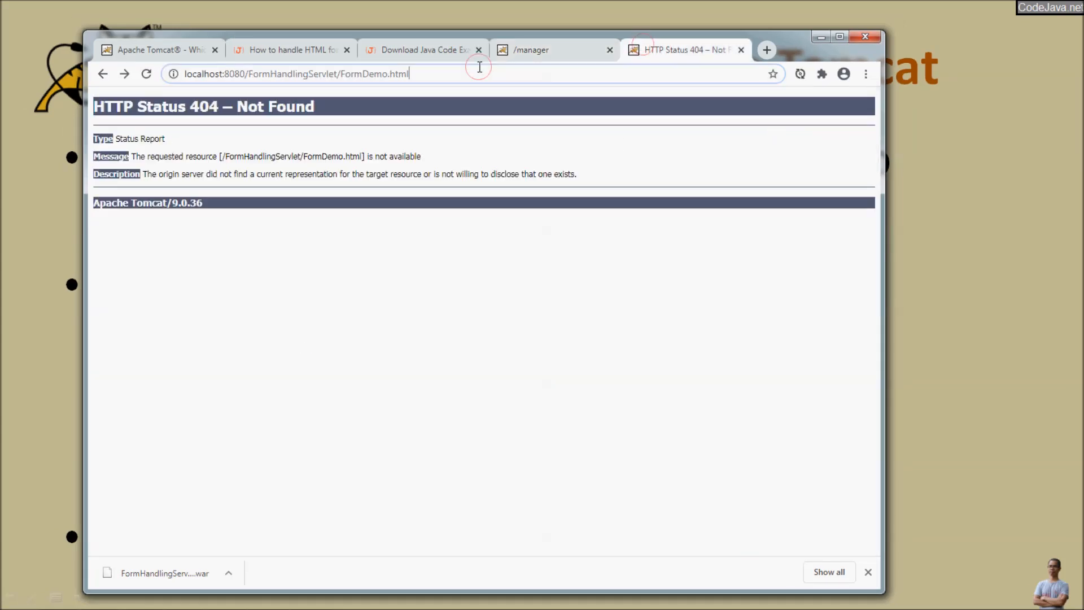
key("Return")
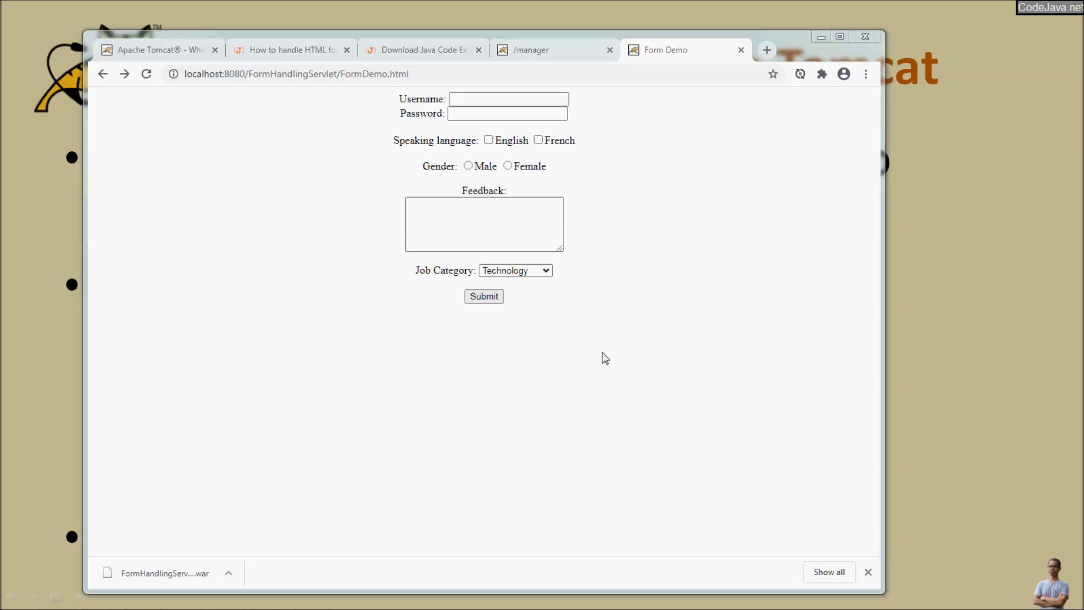
key("alt+Tab")
key("alt+Tab")
key("alt+Tab")
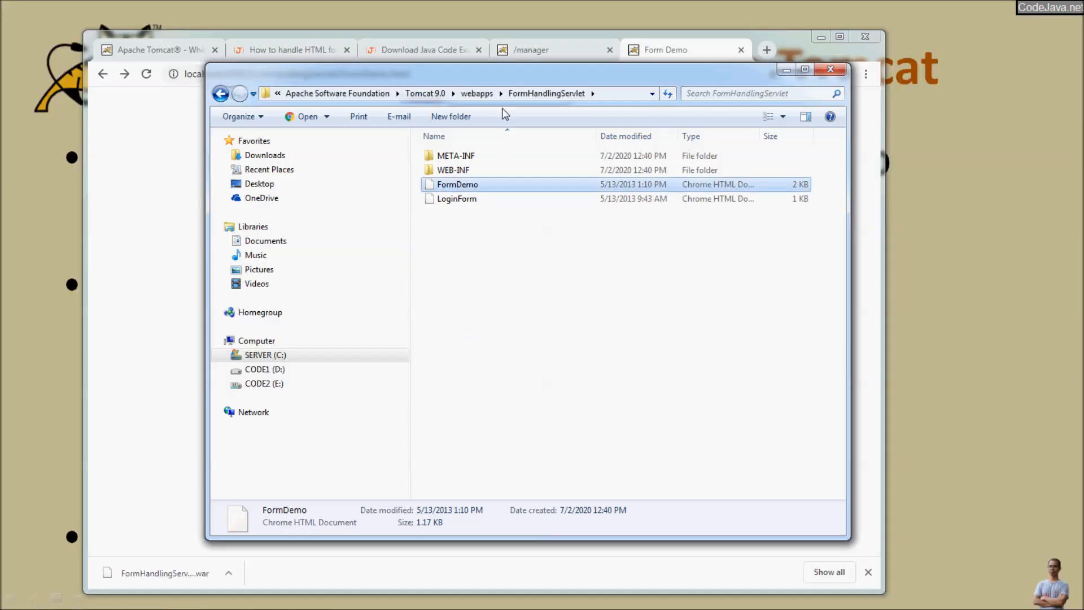
Step: Delete the FormHandlingServlet folder and FormHandlingServlet.war from the webapps folder
left_click(478, 93)
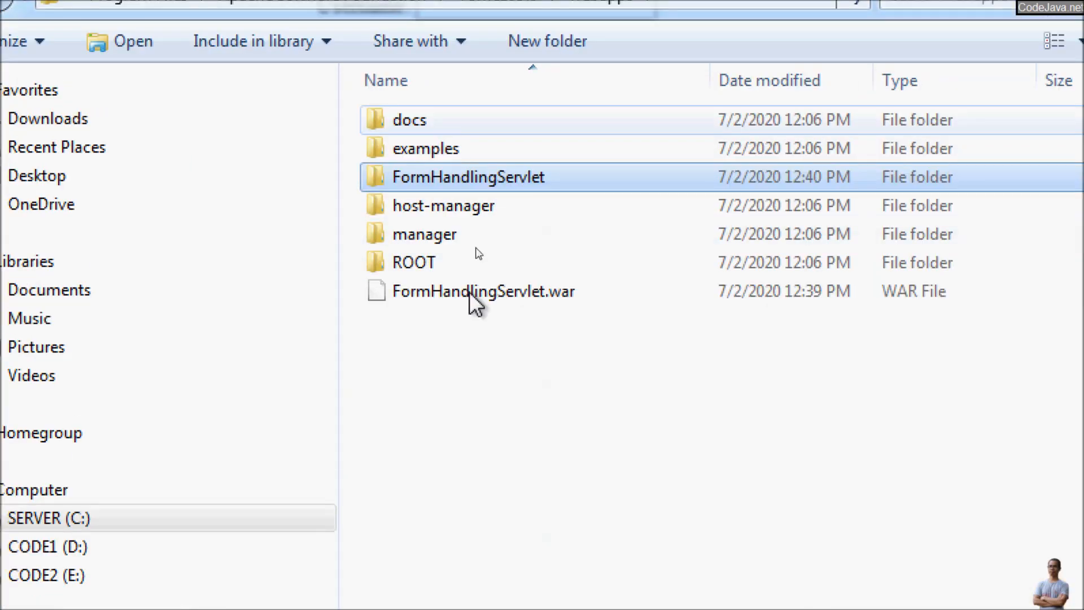
left_click(485, 294)
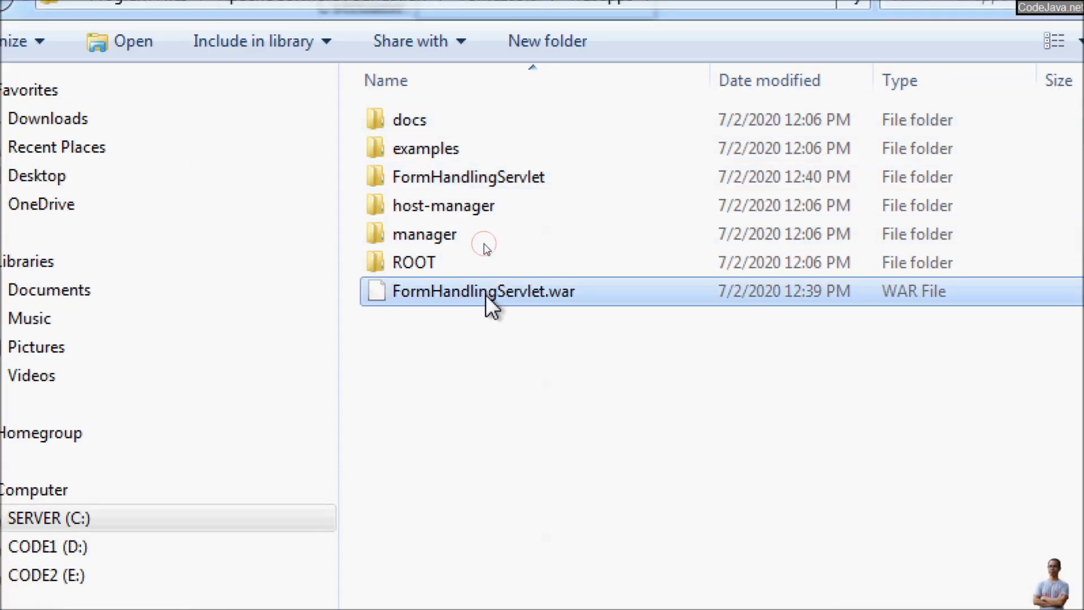
left_click(472, 181, "ctrl")
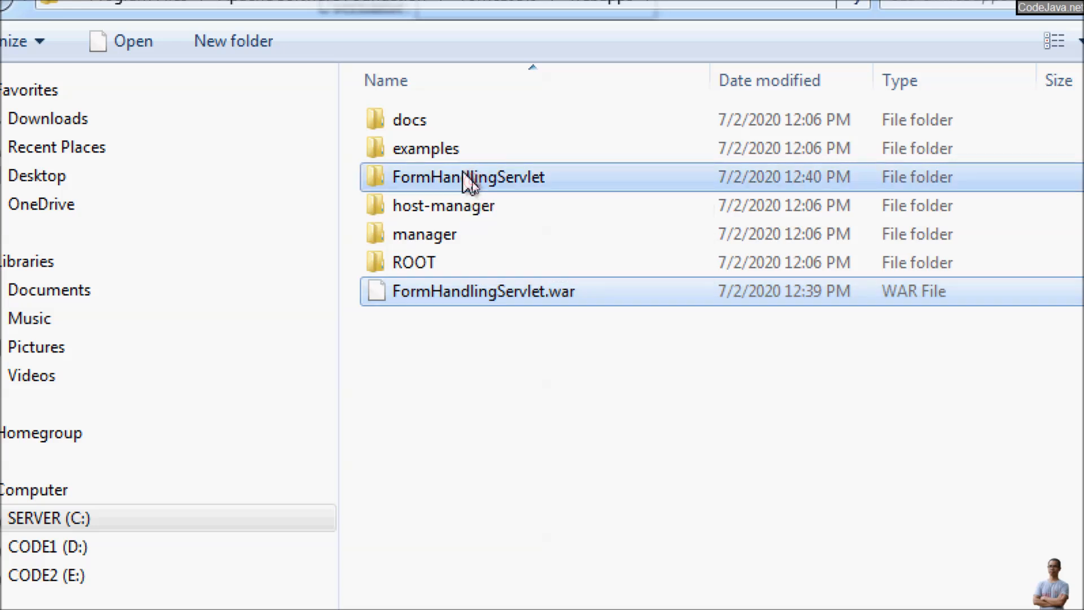
right_click(472, 182)
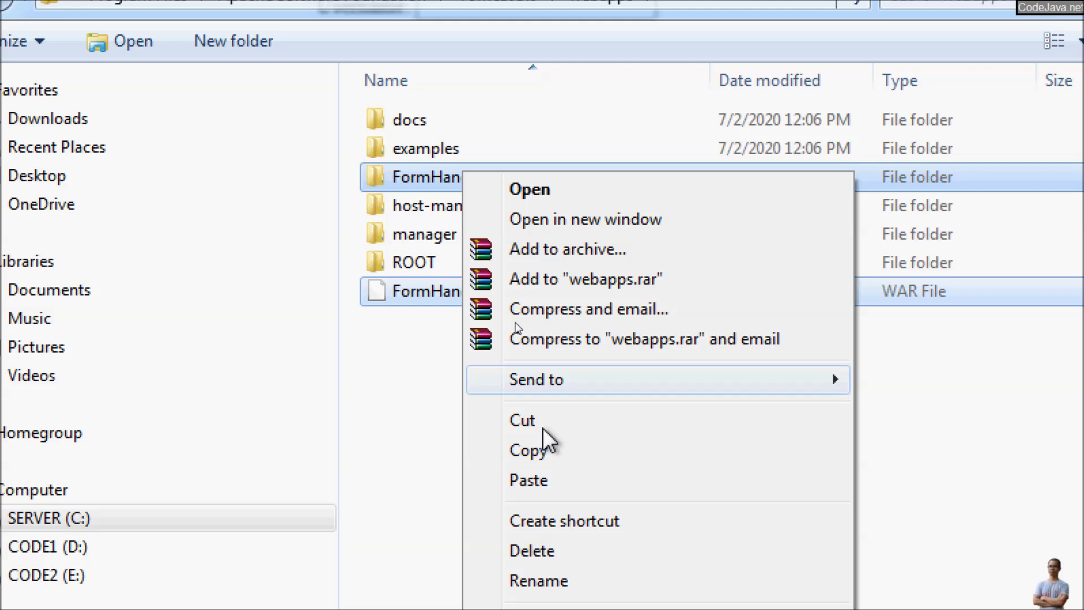
left_click(568, 551)
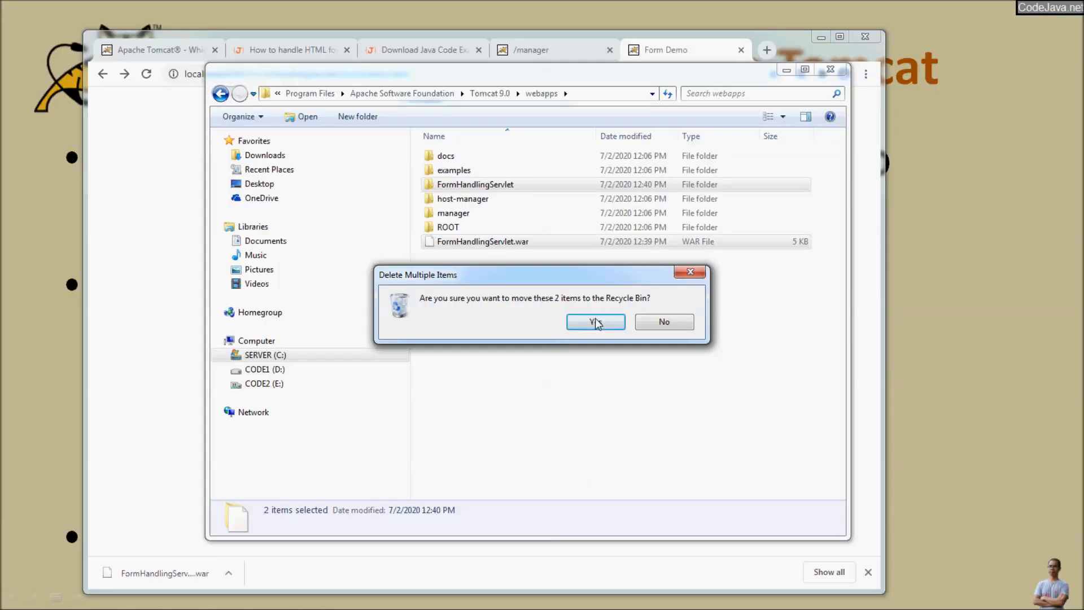
left_click(717, 356)
Step: Stop the Tomcat service from the tray icon and return to the presentation slides
mouse_move(967, 607)
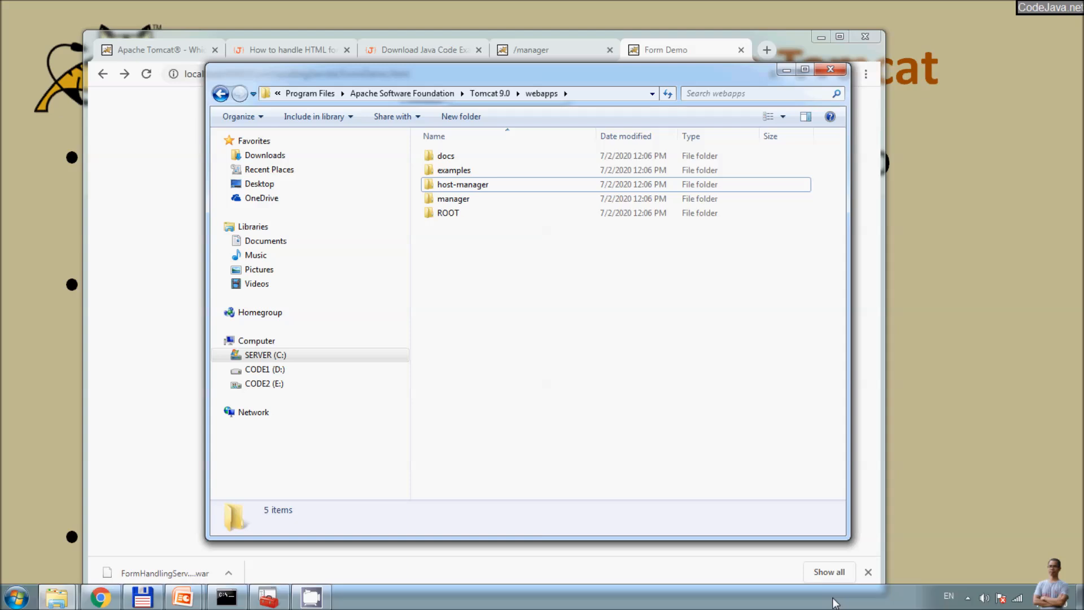
left_click(967, 598)
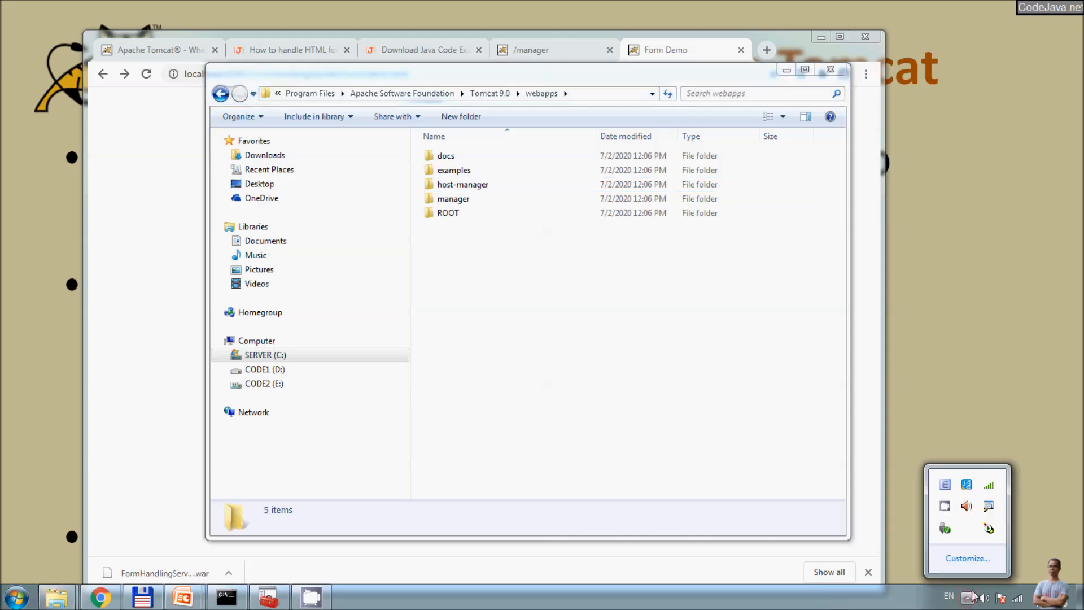
right_click(990, 528)
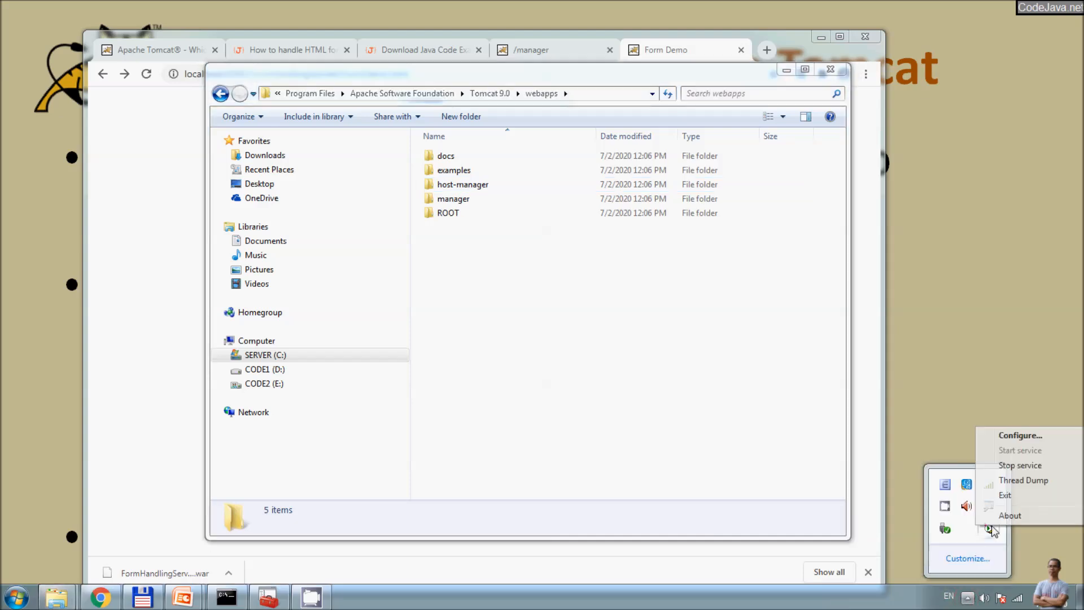
left_click(1016, 465)
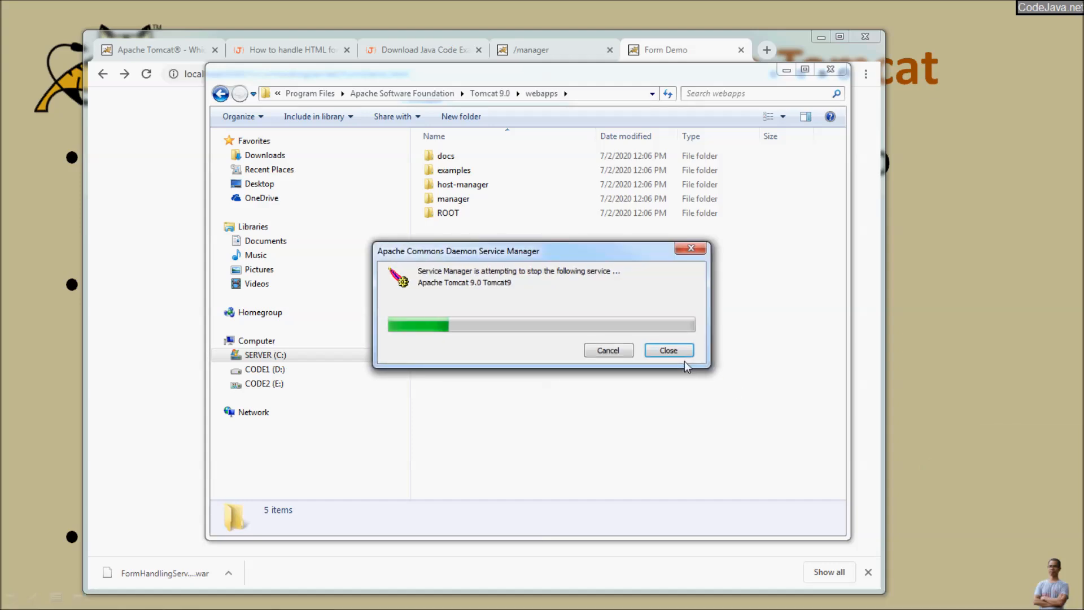
key("alt+Tab")
key("alt+Tab")
key("alt+Tab")
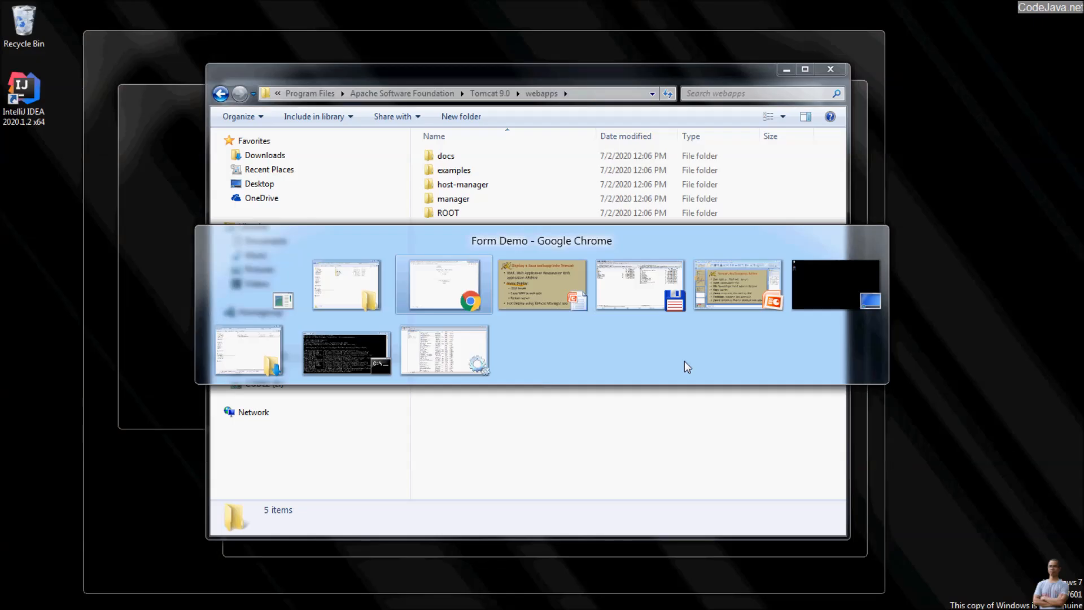
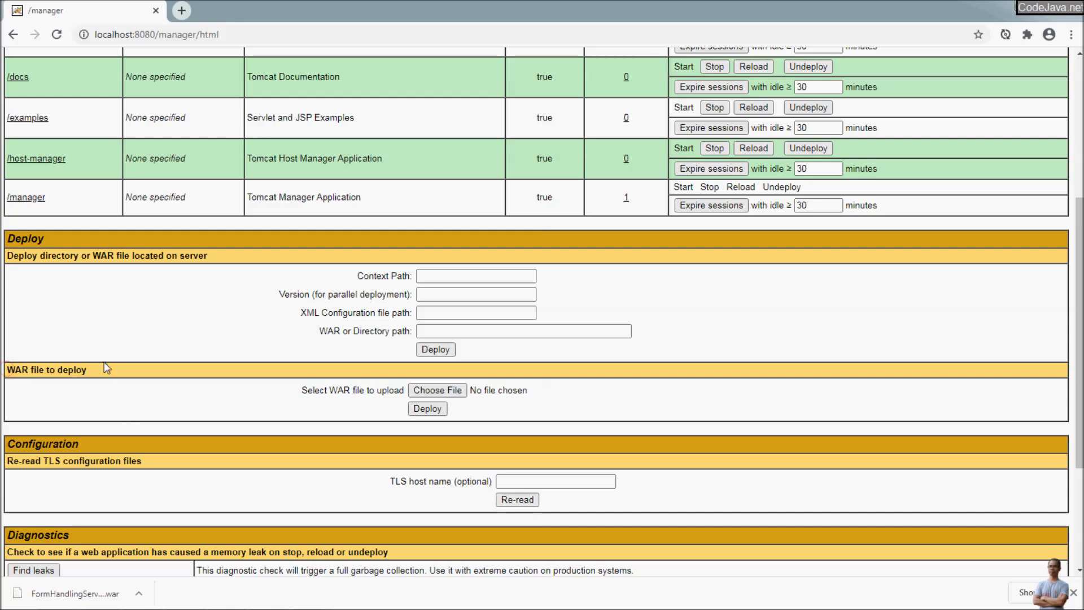
Step: Upload FormHandlingServlet.war from Downloads and deploy it; /FormHandlingServlet is now listed as running
left_click(450, 392)
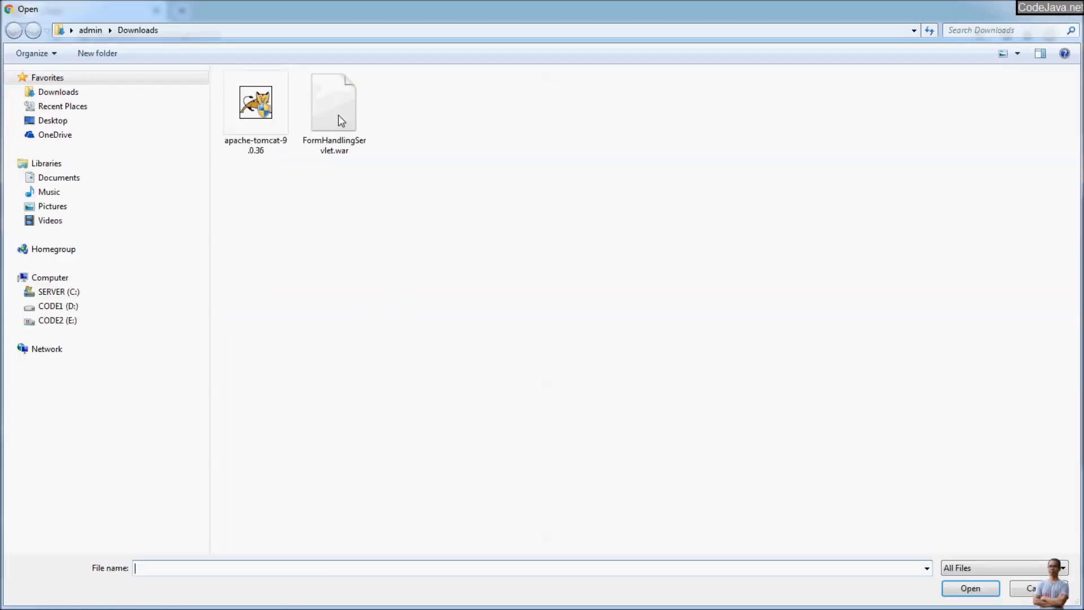
left_click(335, 106)
double_click(335, 107)
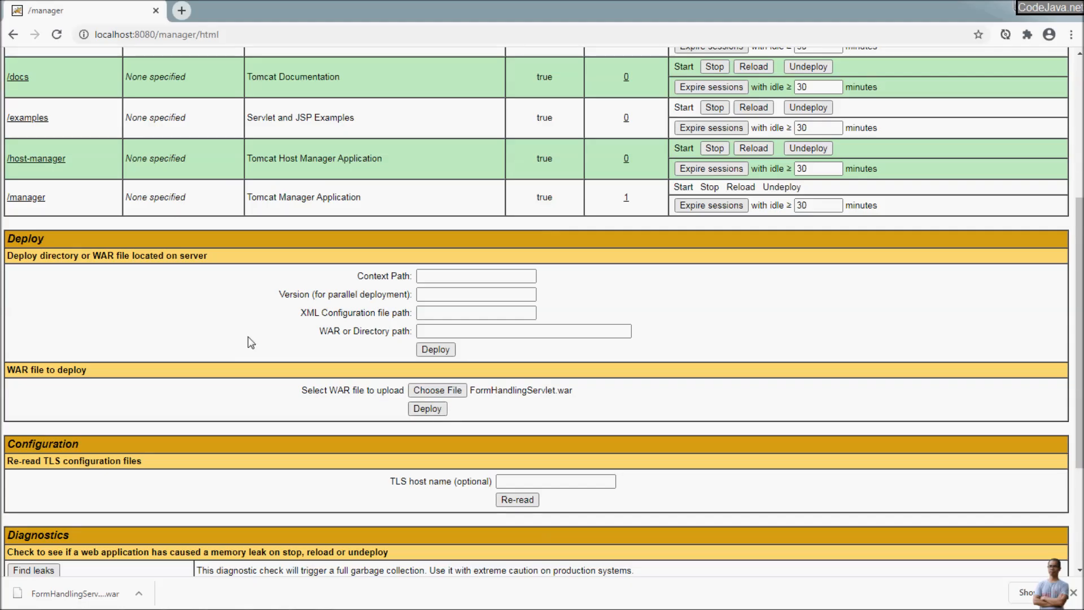
left_click(248, 336)
scroll(248, 336, "up", 4)
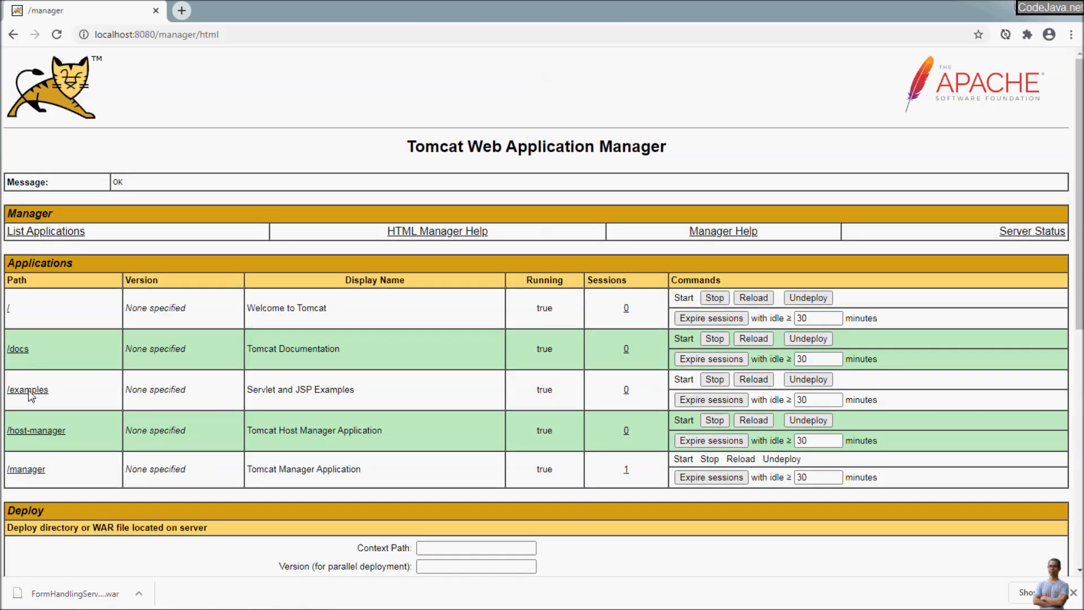
scroll(39, 455, "down", 3)
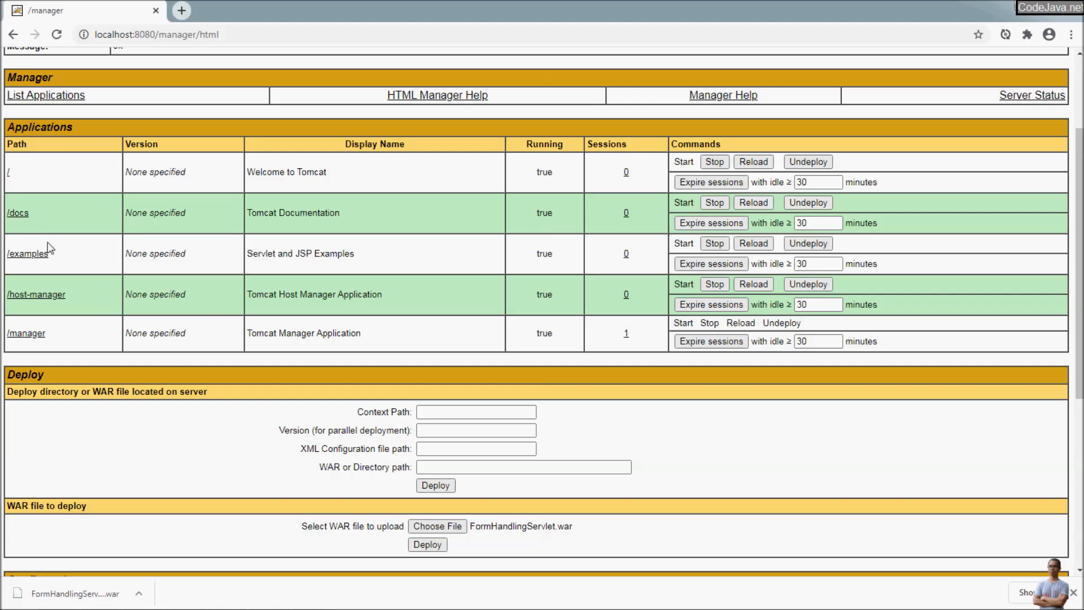
scroll(57, 257, "down", 3)
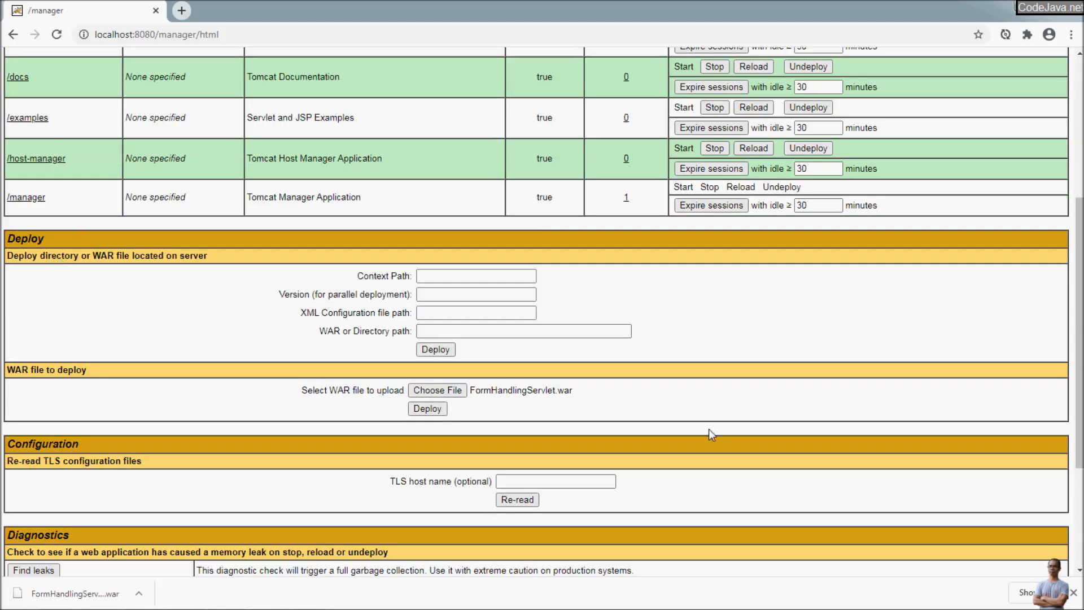
scroll(709, 428, "down", 3)
left_click(433, 277)
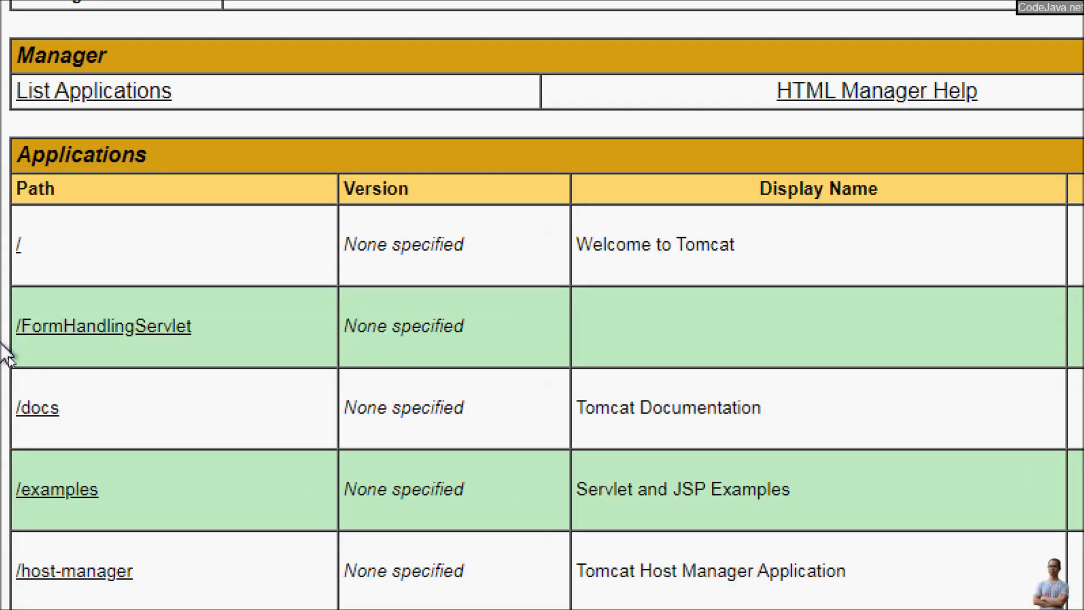
left_click_drag(255, 342, 10, 346)
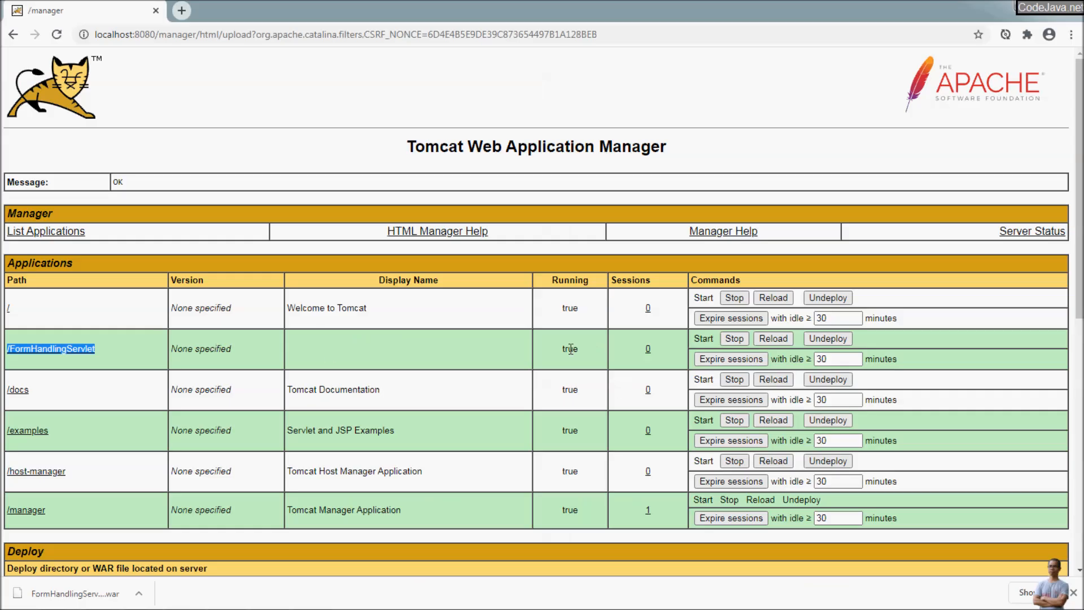
left_click_drag(563, 353, 581, 351)
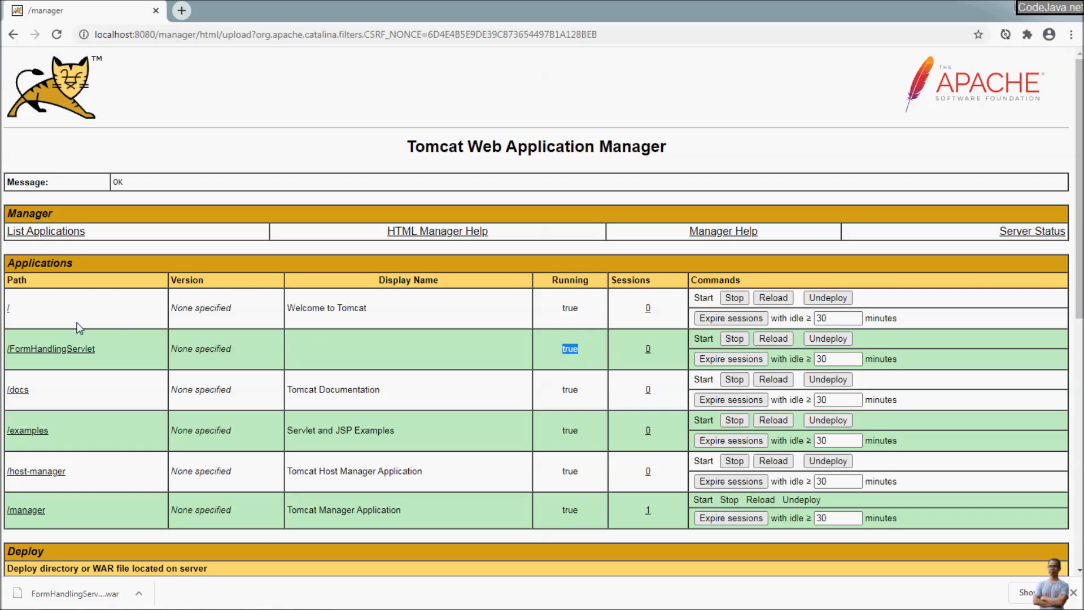
Step: Open /FormHandlingServlet in a new tab and load its LoginForm.html page
right_click(76, 354)
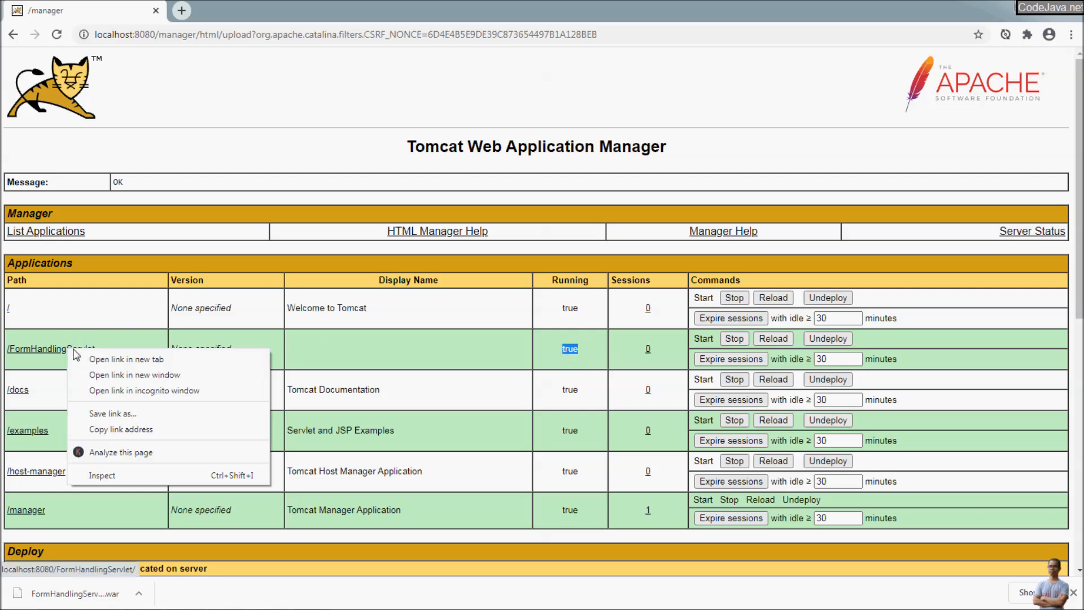
left_click(91, 358)
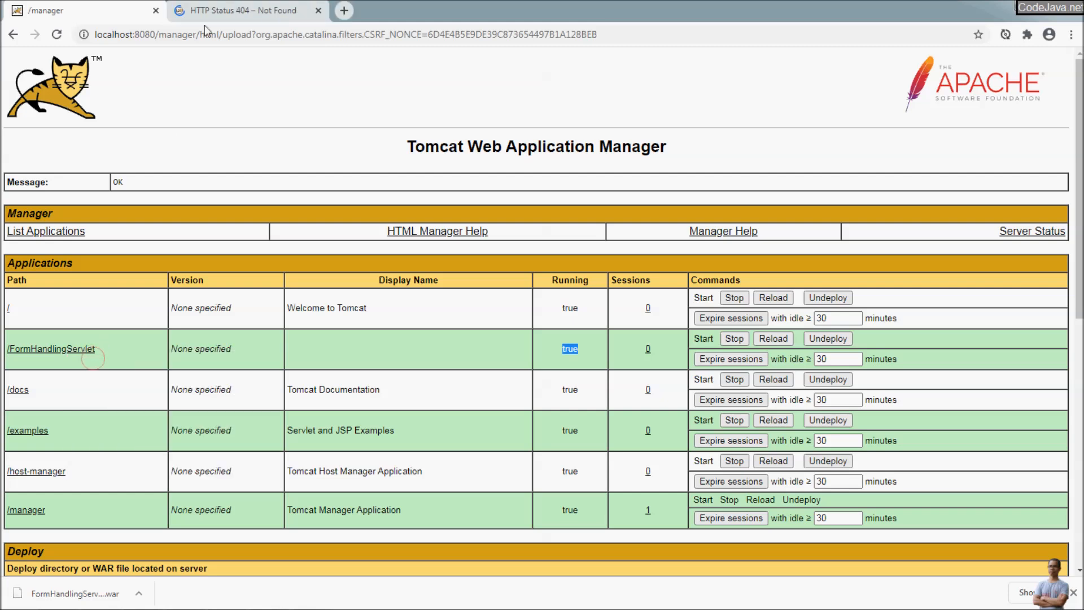
left_click(210, 6)
left_click(281, 32)
left_click(290, 34)
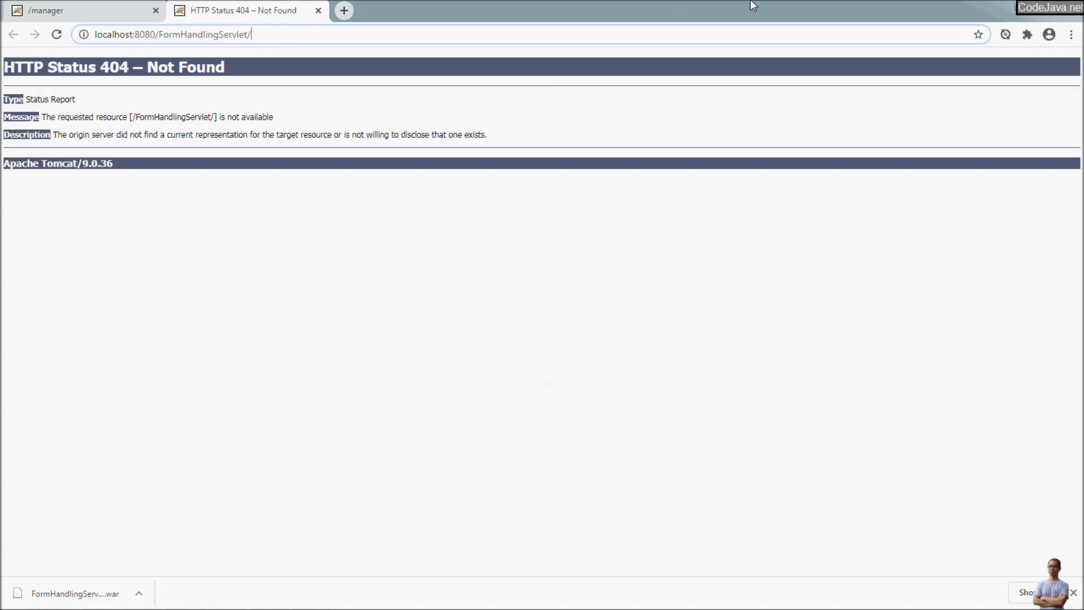
left_click(1046, 6)
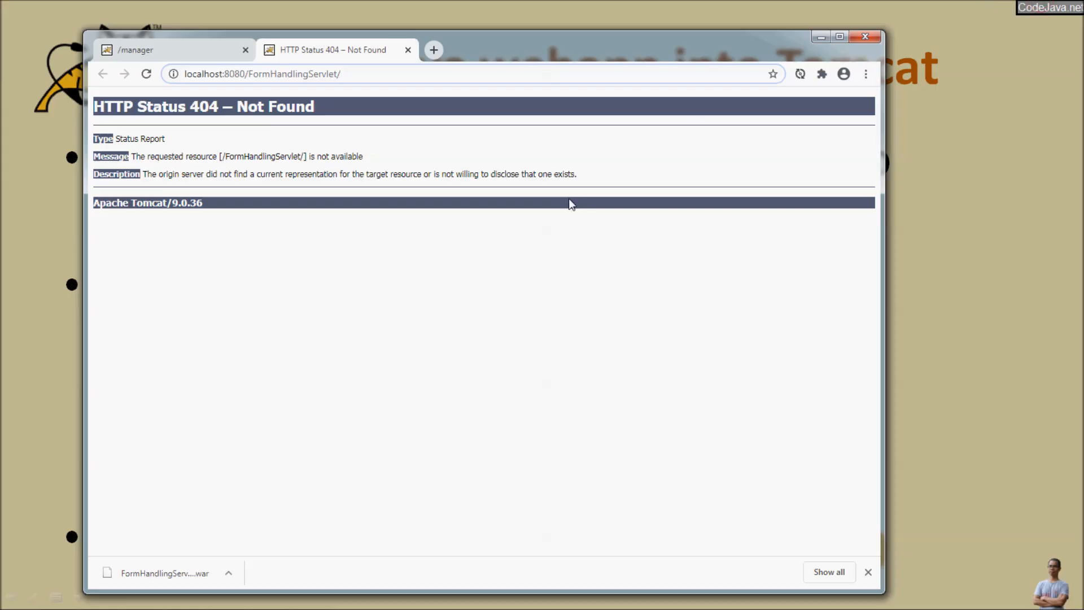
type("L")
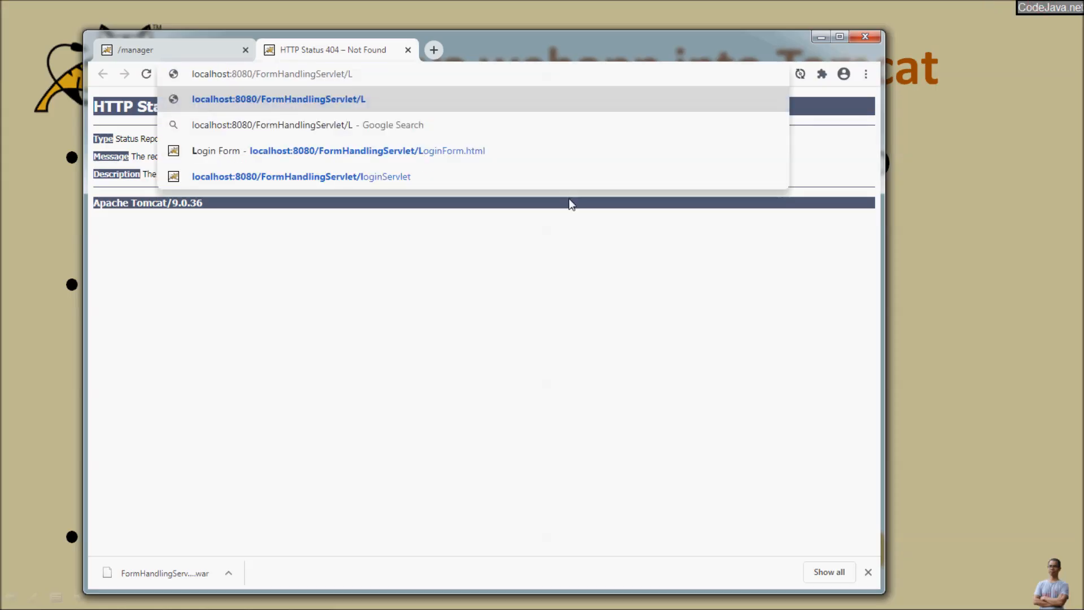
key("Down")
key("Down")
key("Return")
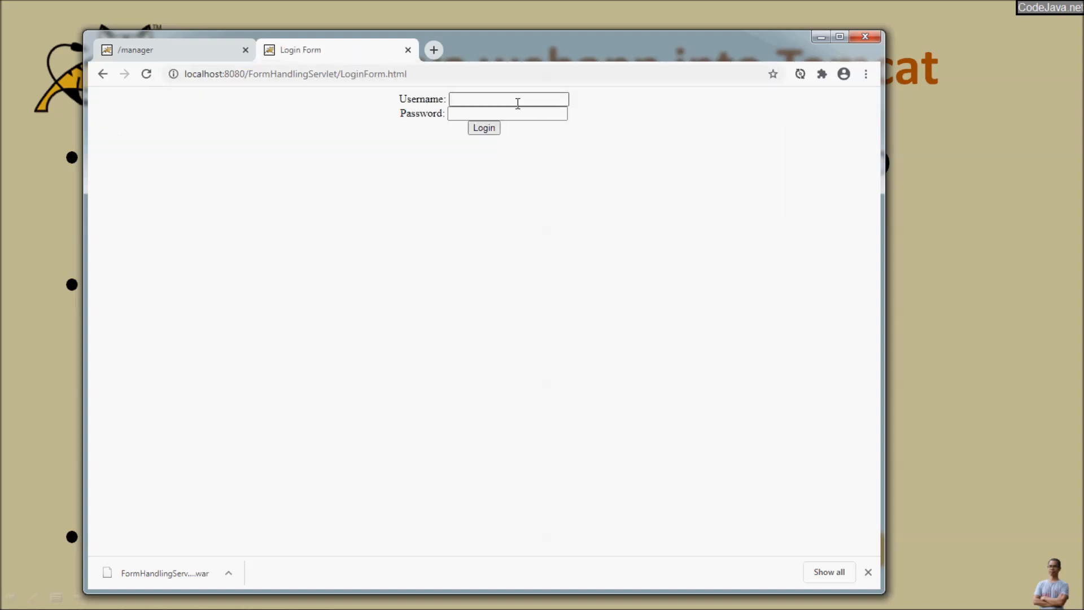
Step: Submit a username and password, confirm the servlet echoes them, then return to the manager tab
left_click(518, 98)
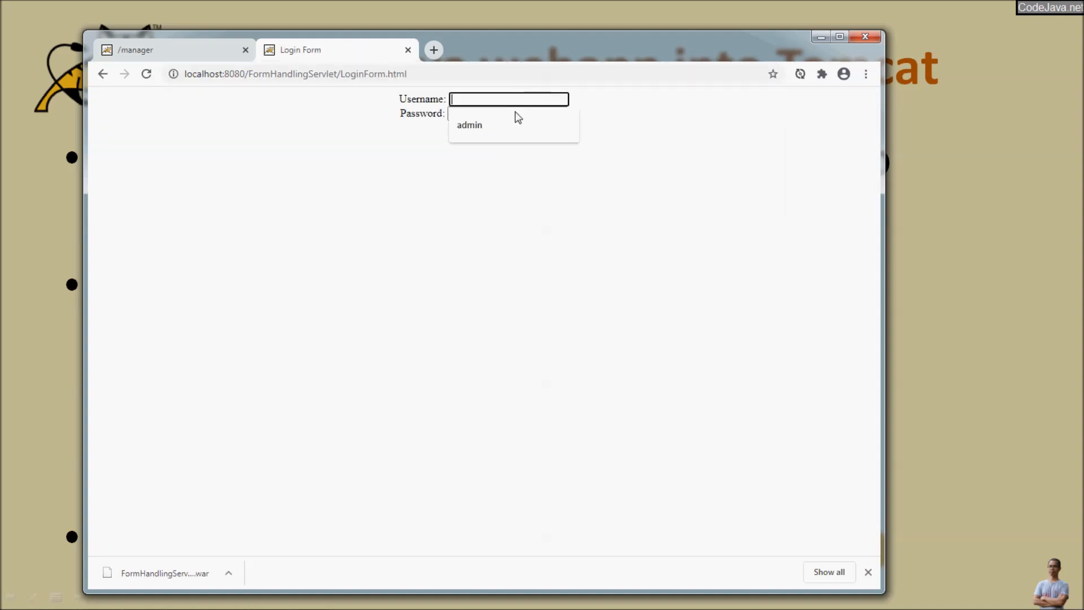
left_click(512, 117)
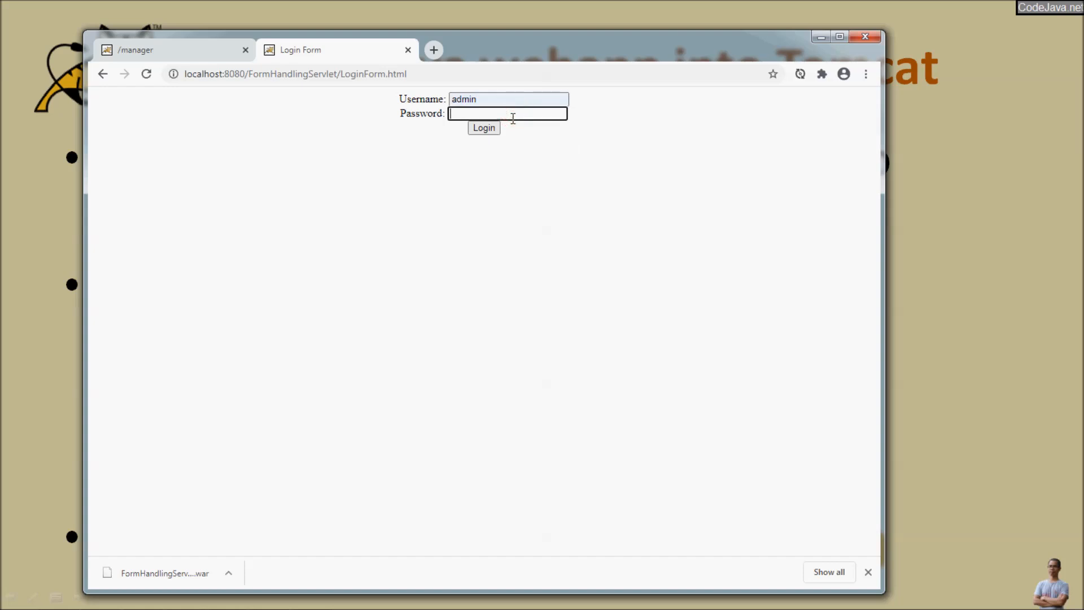
type("adlloworld")
key("Return")
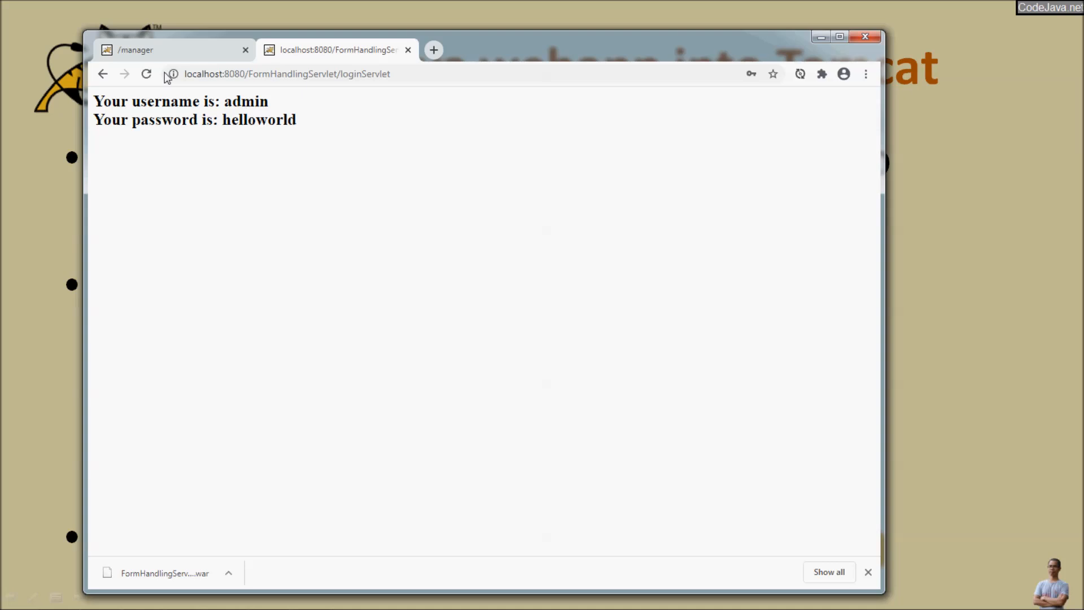
left_click(104, 77)
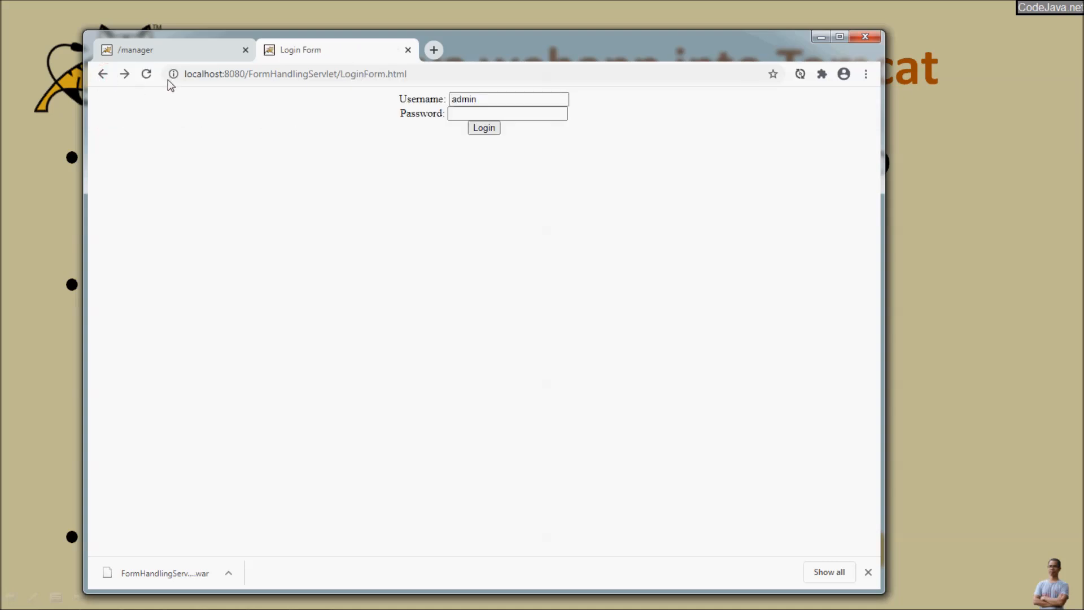
left_click(168, 52)
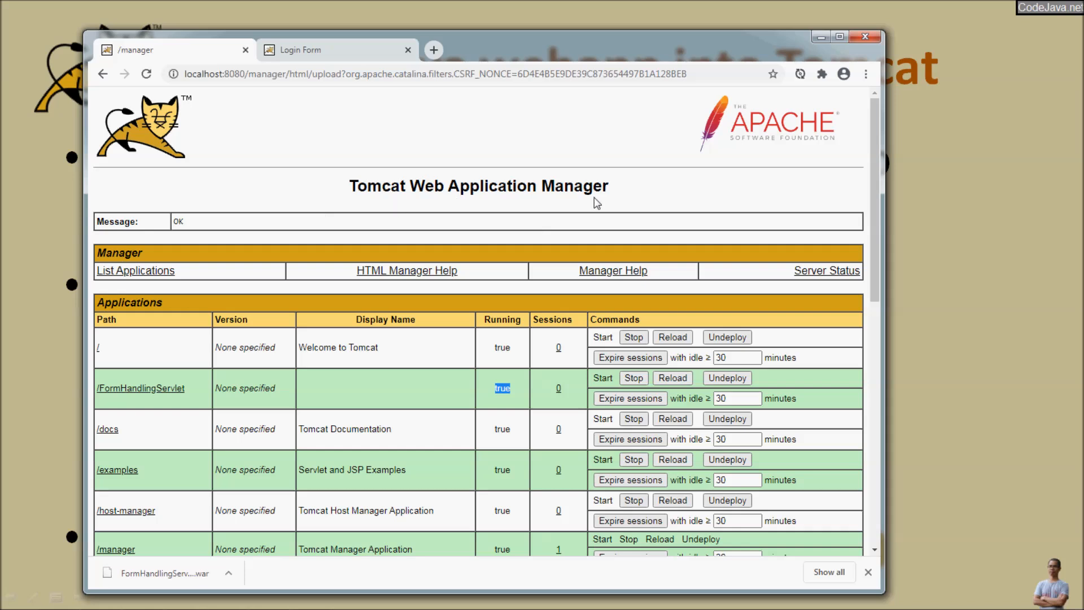
Step: Maximize the browser and confirm webapps holds FormHandlingServlet.war plus its unpacked FormHandlingServlet folder
left_click(840, 36)
scroll(375, 368, "down", 5)
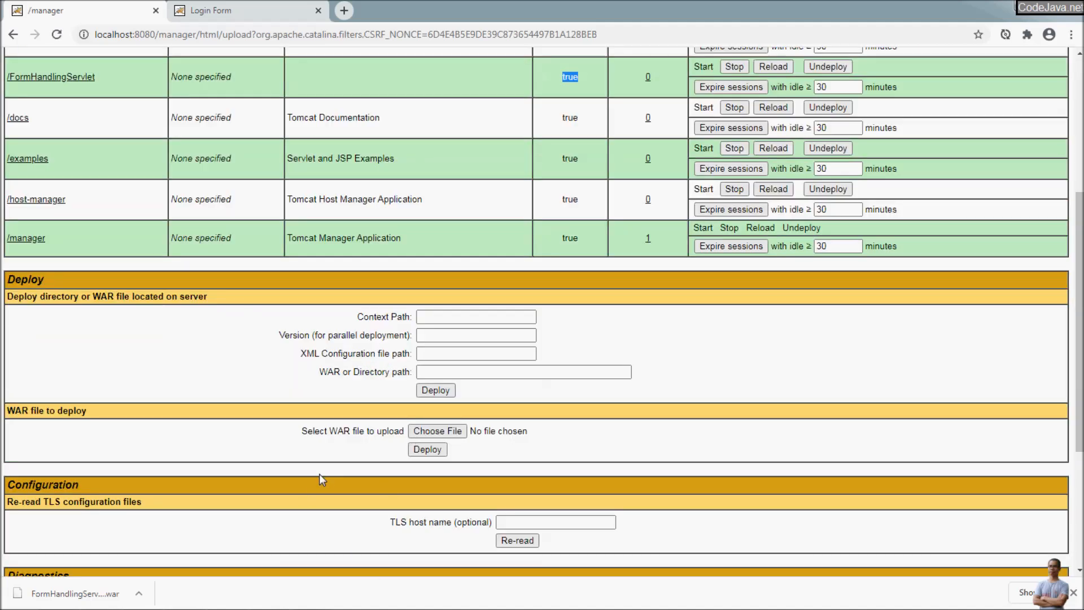
scroll(320, 473, "up", 4)
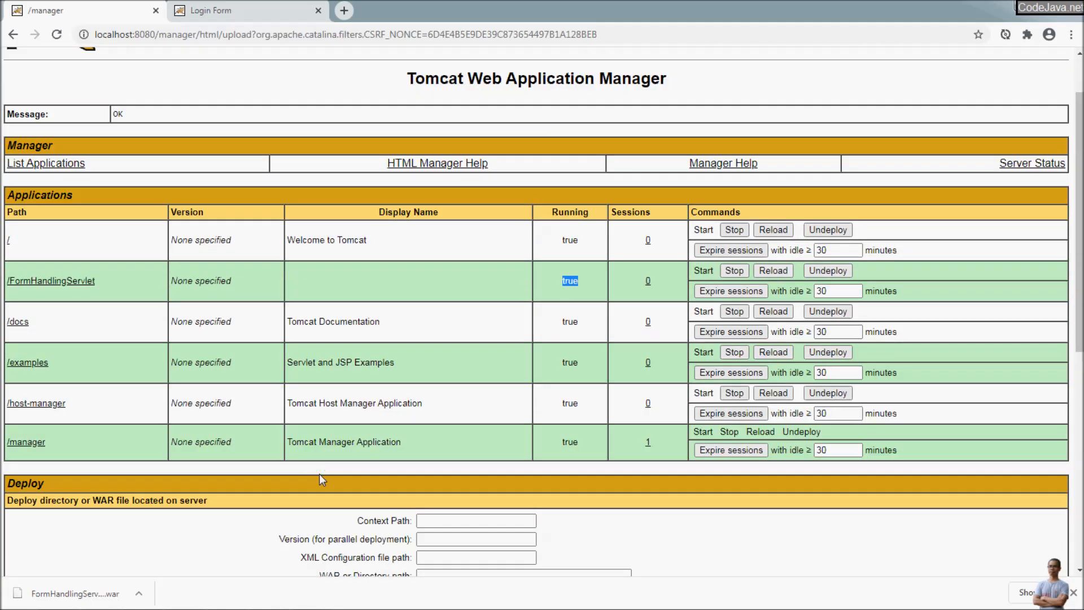
key("alt+Tab")
key("alt+Tab")
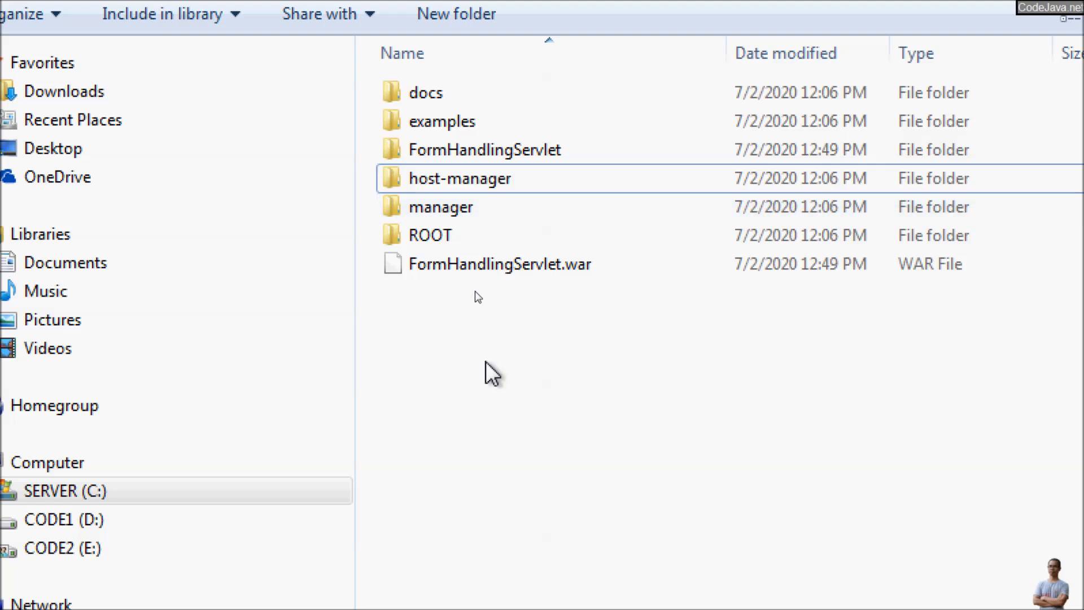
left_click(532, 264)
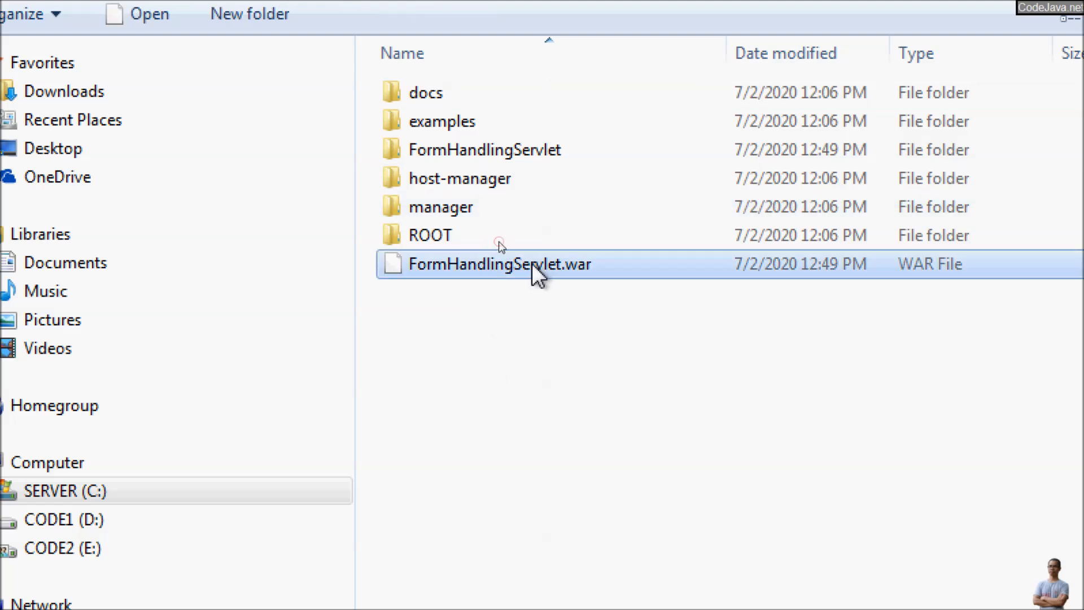
left_click(490, 149)
double_click(489, 148)
key("alt+Left")
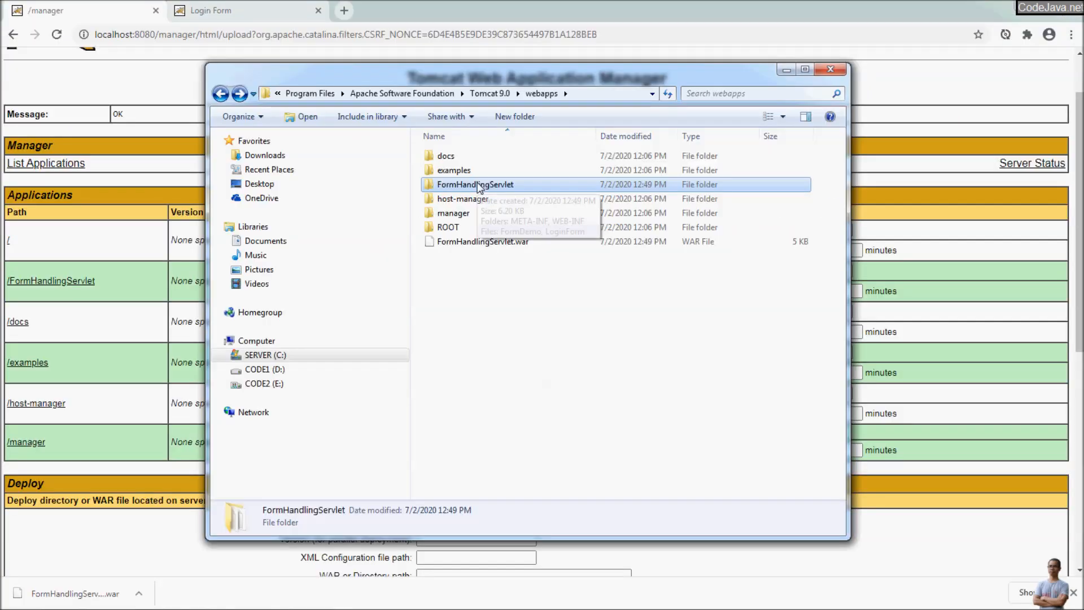
key("alt+Tab")
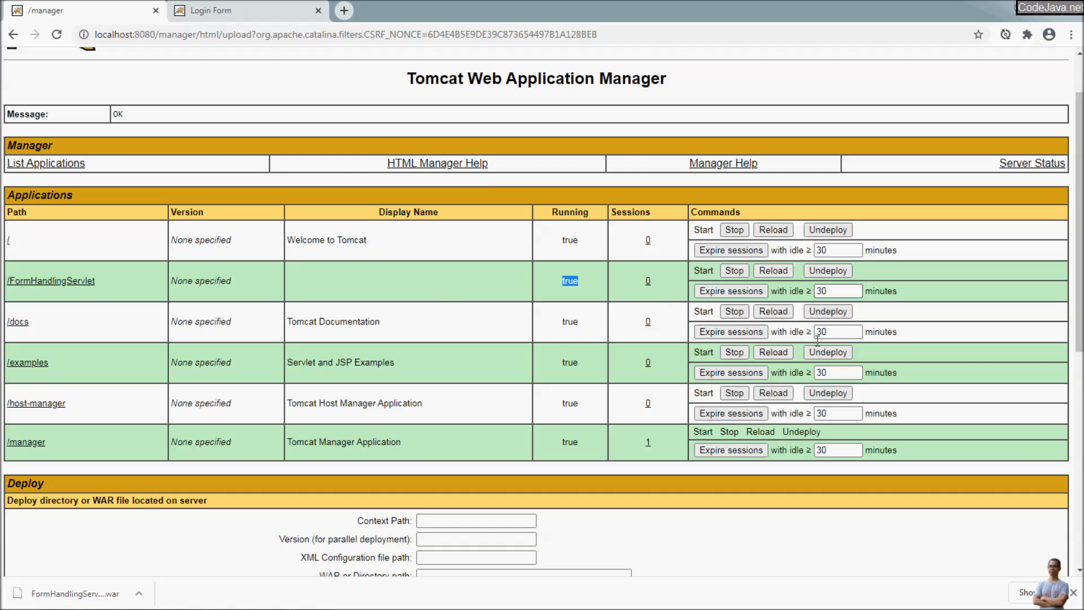
Step: Undeploy /FormHandlingServlet and check the webapps folder afterwards
left_click(828, 272)
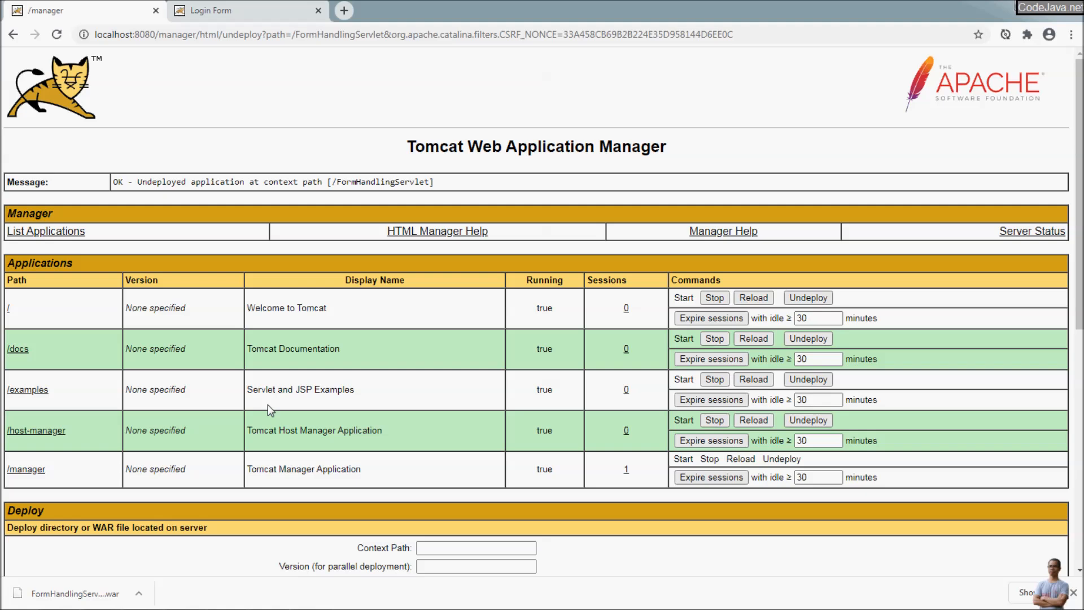
scroll(263, 418, "down", 4)
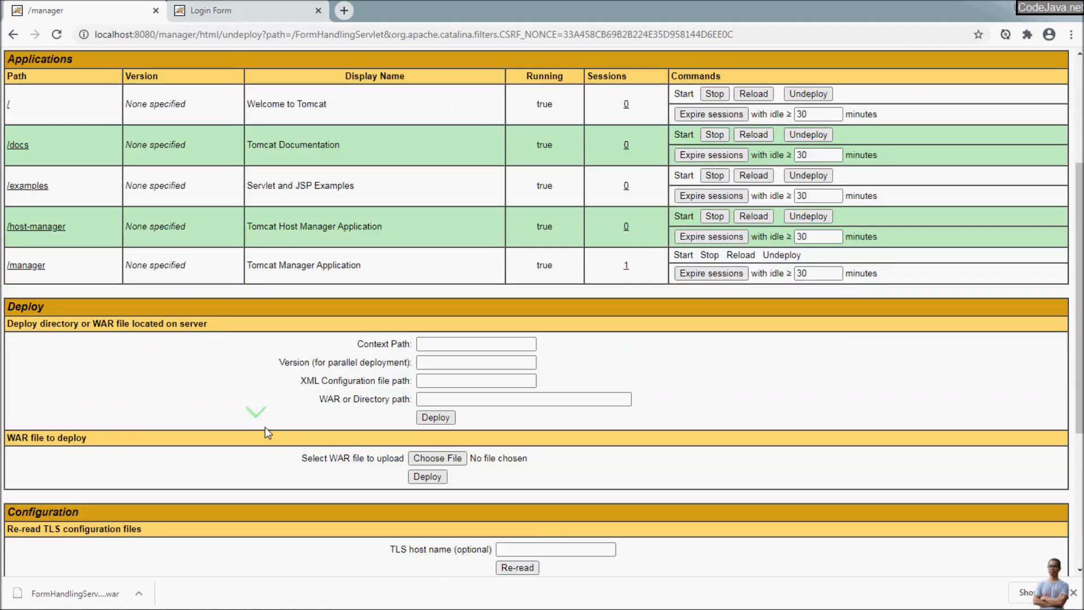
key("alt+Tab")
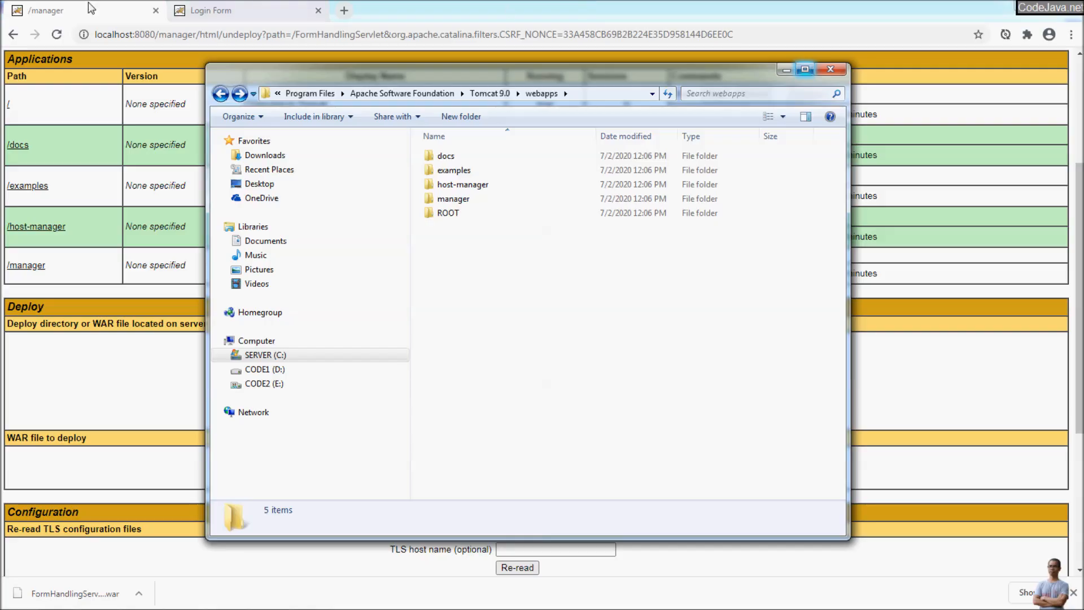
left_click(85, 10)
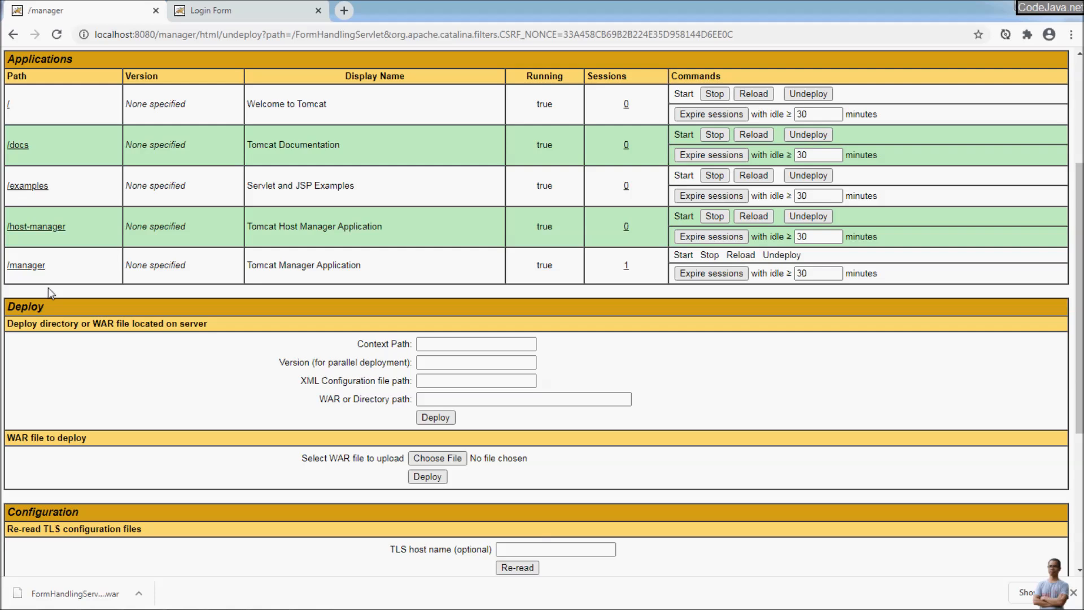
Step: Open the bundled /examples Servlet and JSP Examples index from the manager list
scroll(48, 287, "up", 1)
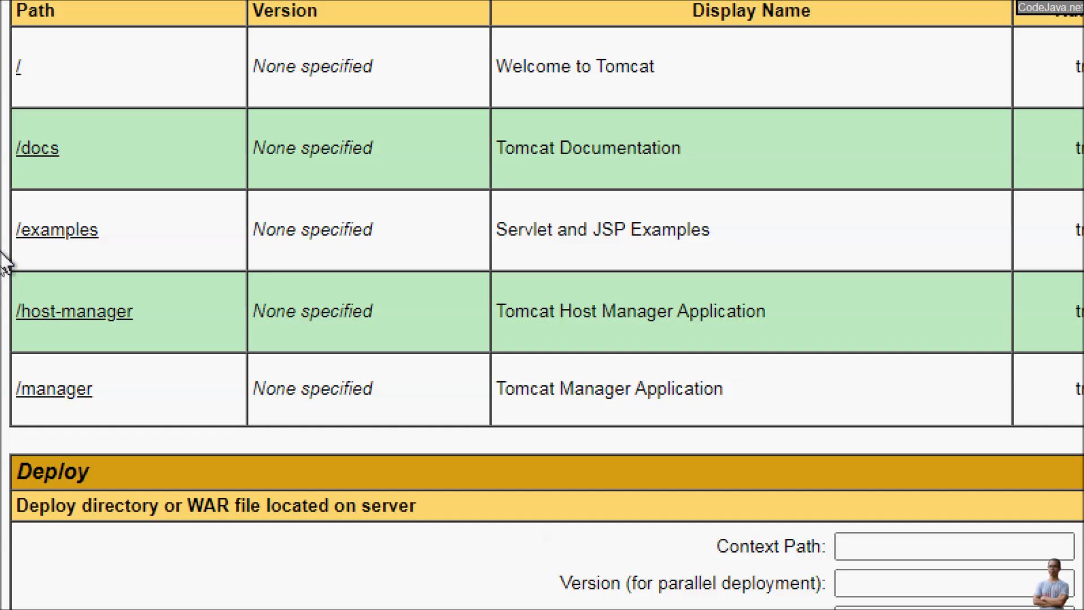
scroll(73, 174, "up", 3)
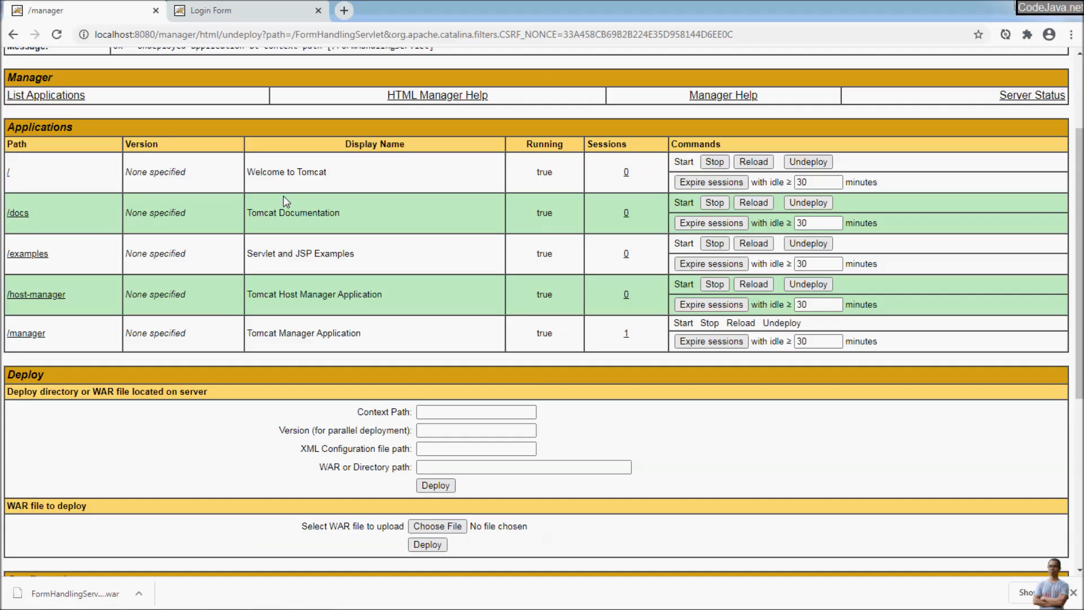
scroll(286, 202, "up", 3)
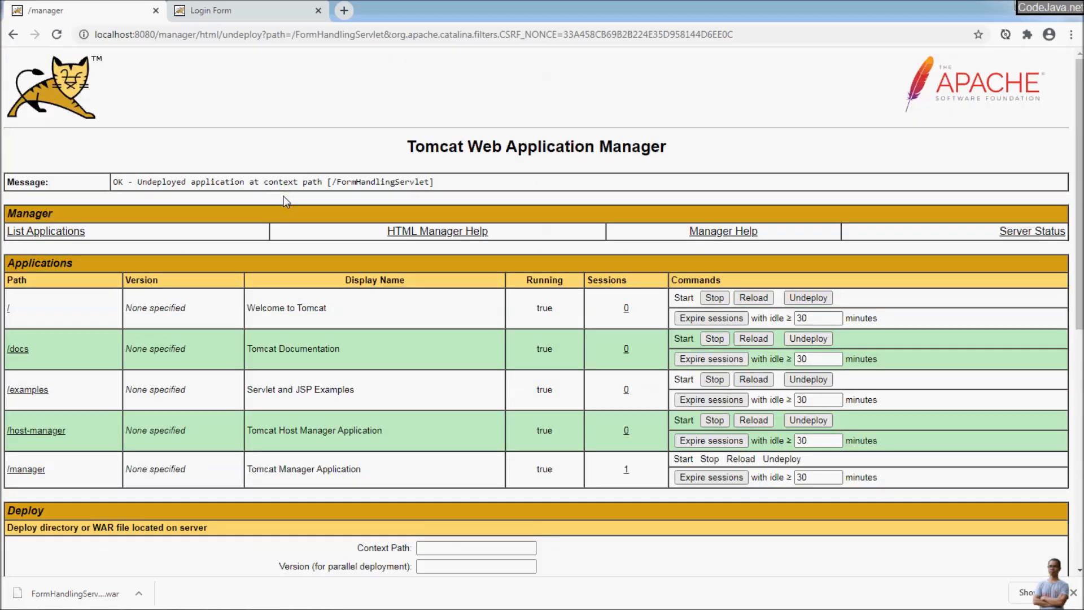
left_click(24, 389)
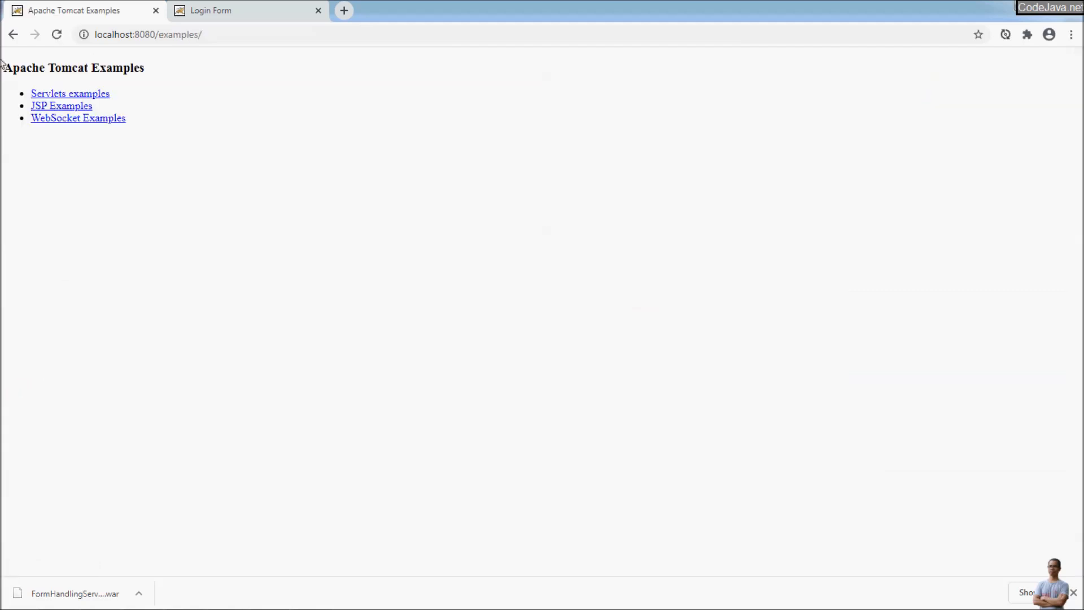
Step: Open the Servlet examples and run the Hello World example, then view its source
left_click(1047, 6)
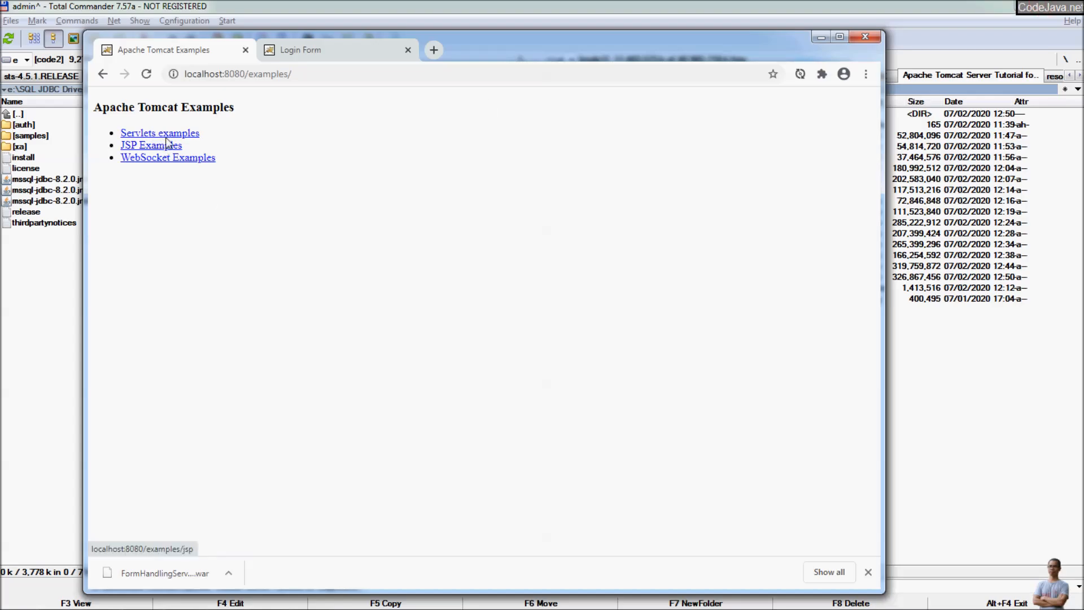
left_click(158, 137)
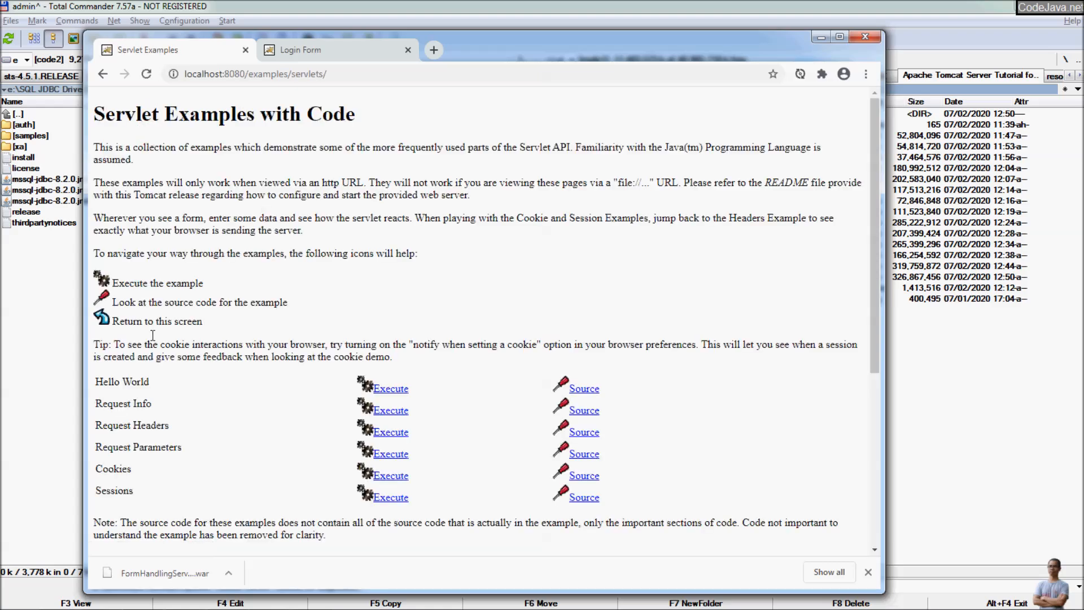
scroll(152, 335, "down", 4)
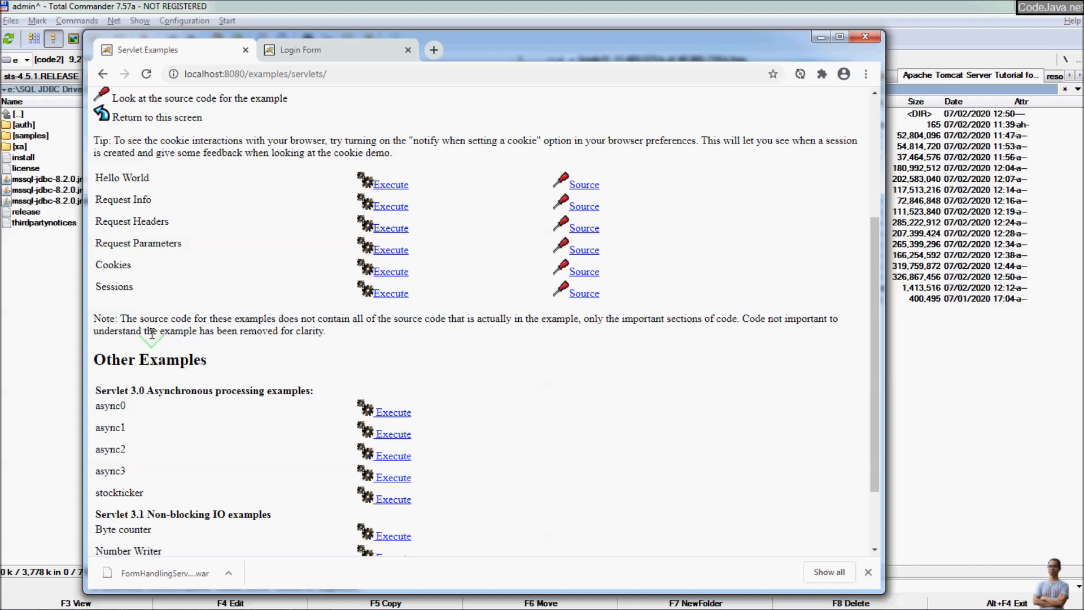
scroll(152, 334, "up", 2)
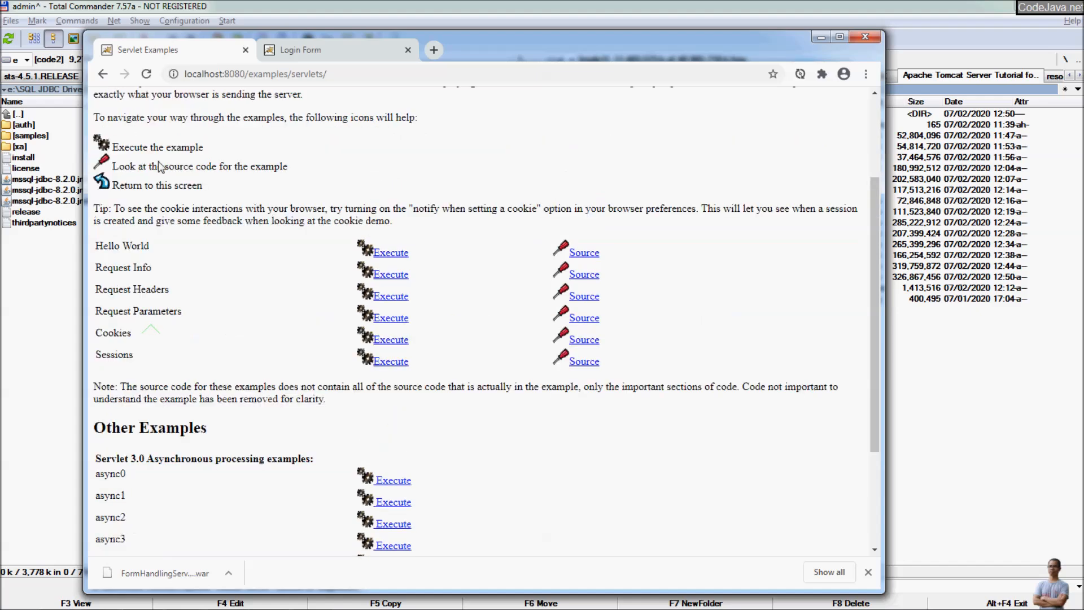
left_click(387, 253)
left_click(103, 74)
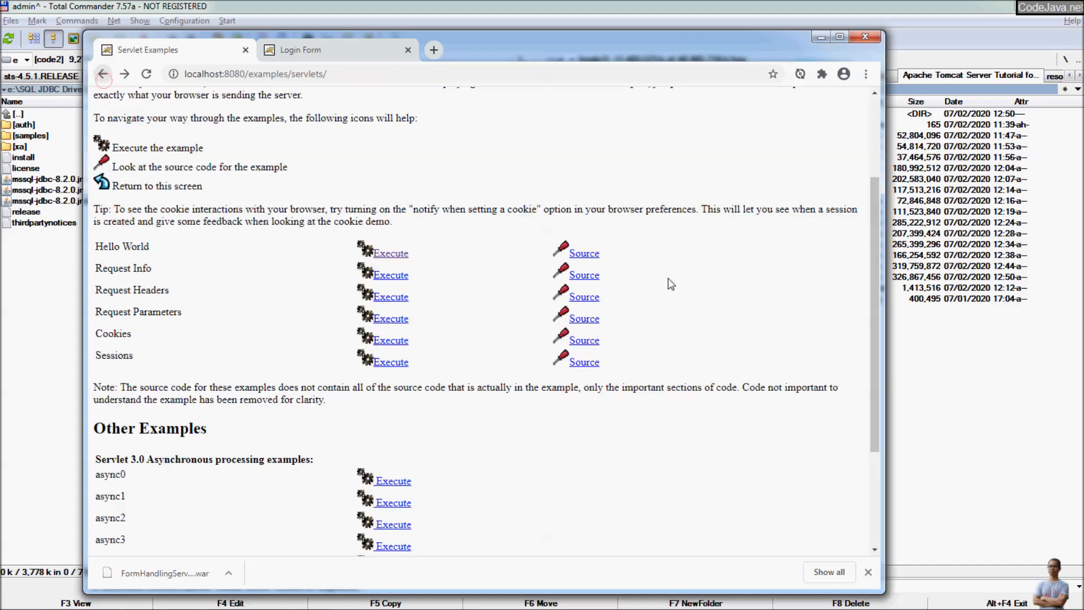
left_click(582, 255)
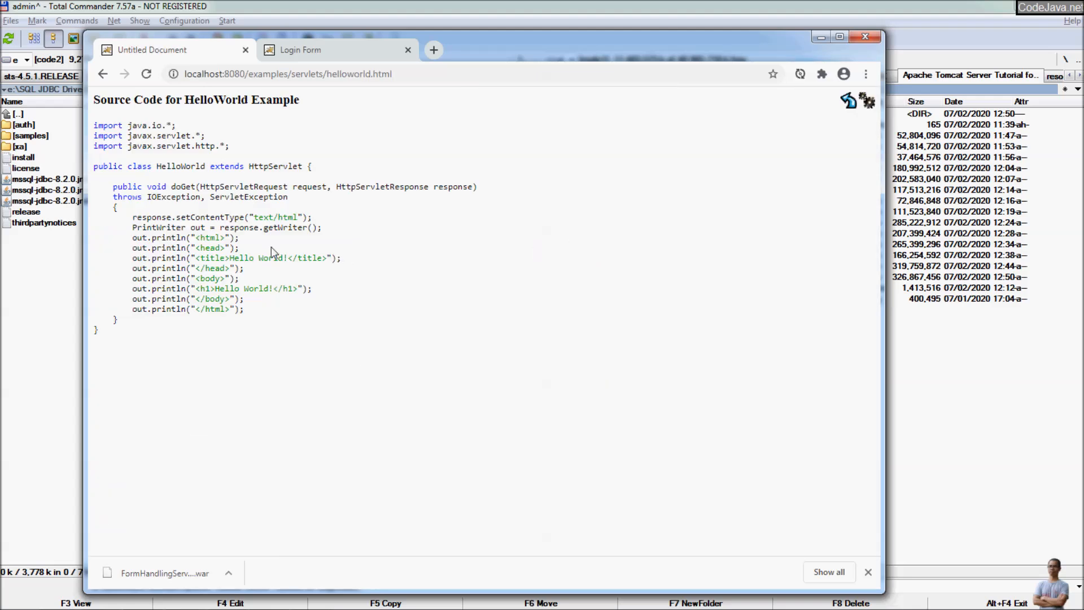
left_click(102, 74)
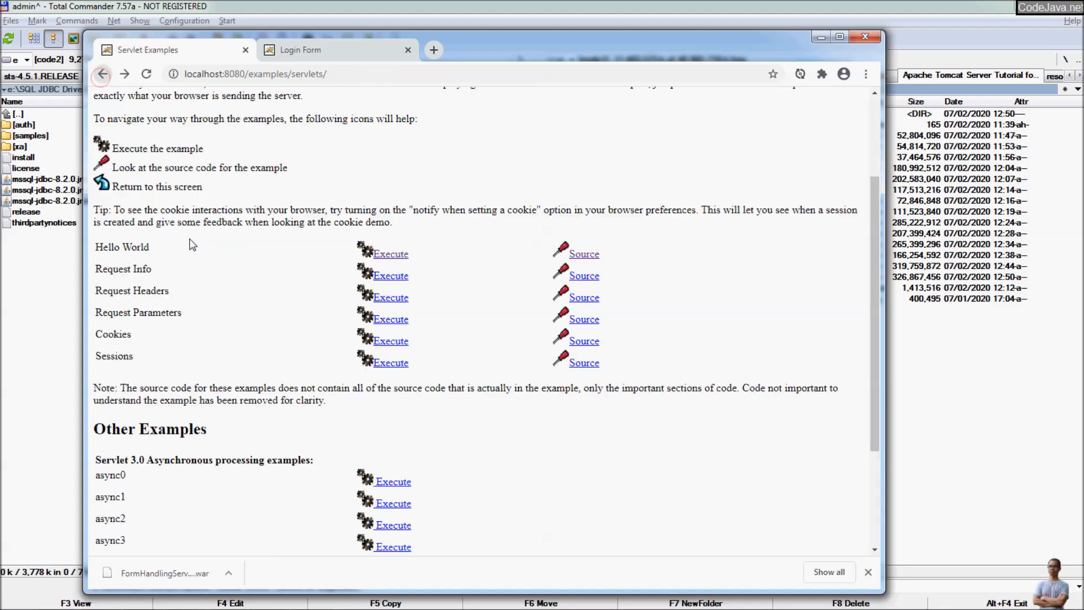
Step: Run the Request Info servlet example and view its source, then go back to the manager
left_click(395, 276)
left_click(102, 74)
left_click(584, 276)
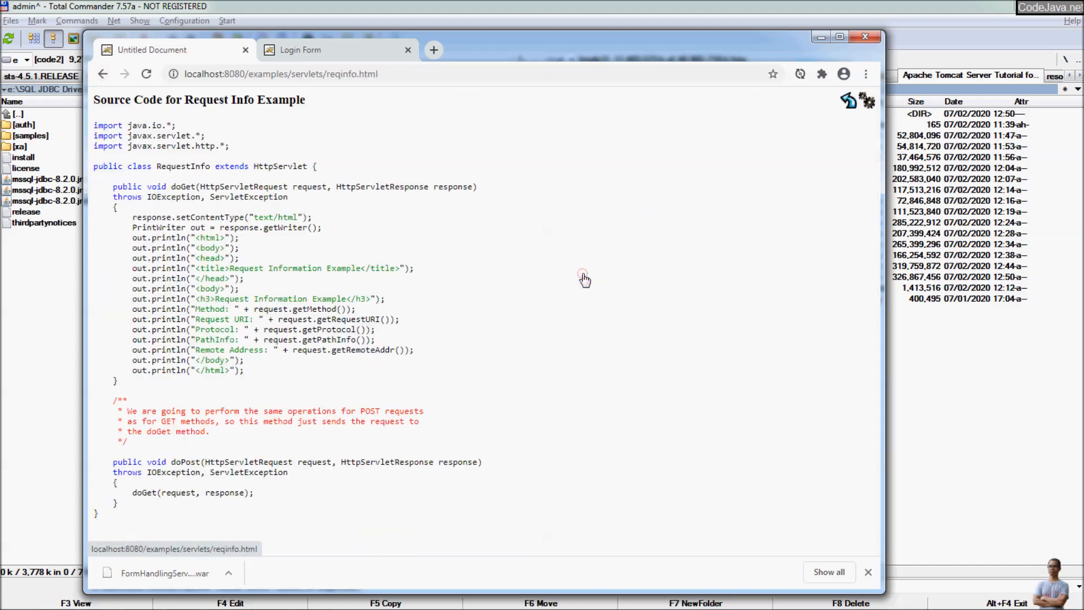
left_click(103, 74)
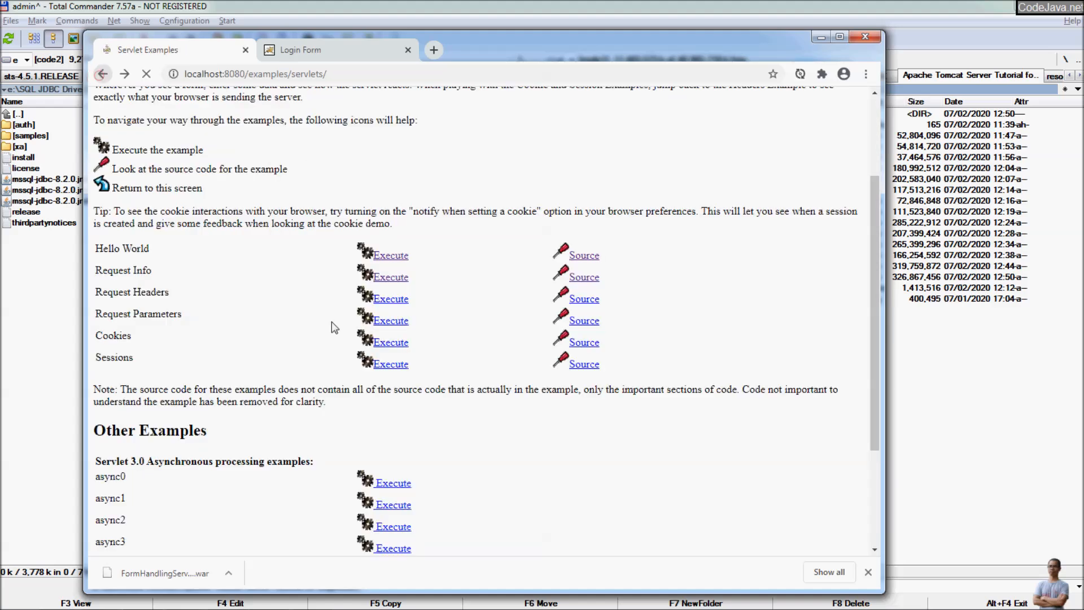
scroll(315, 337, "down", 3)
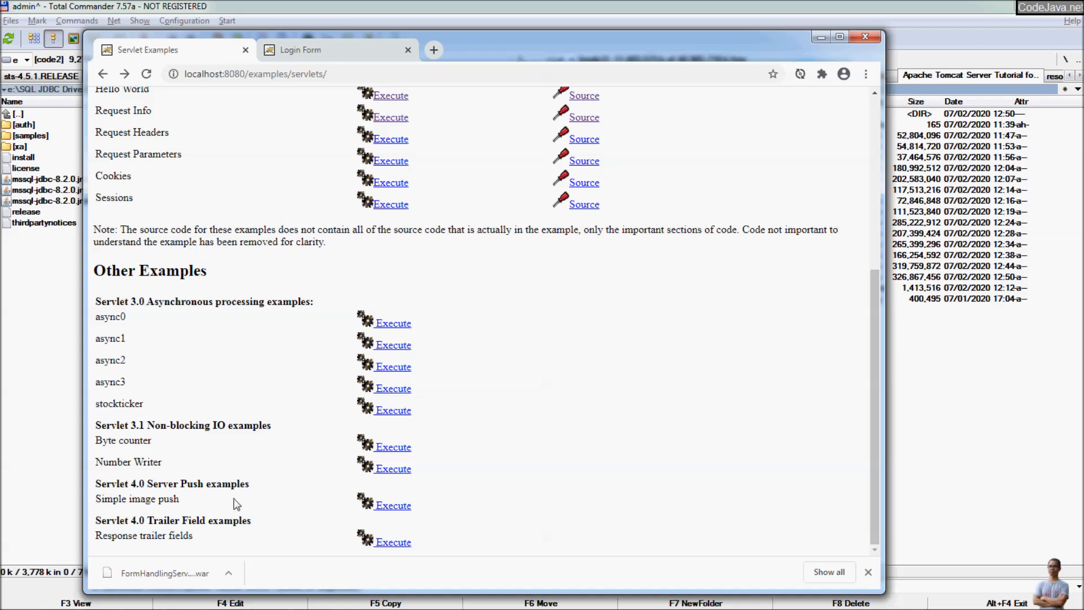
scroll(346, 490, "up", 5)
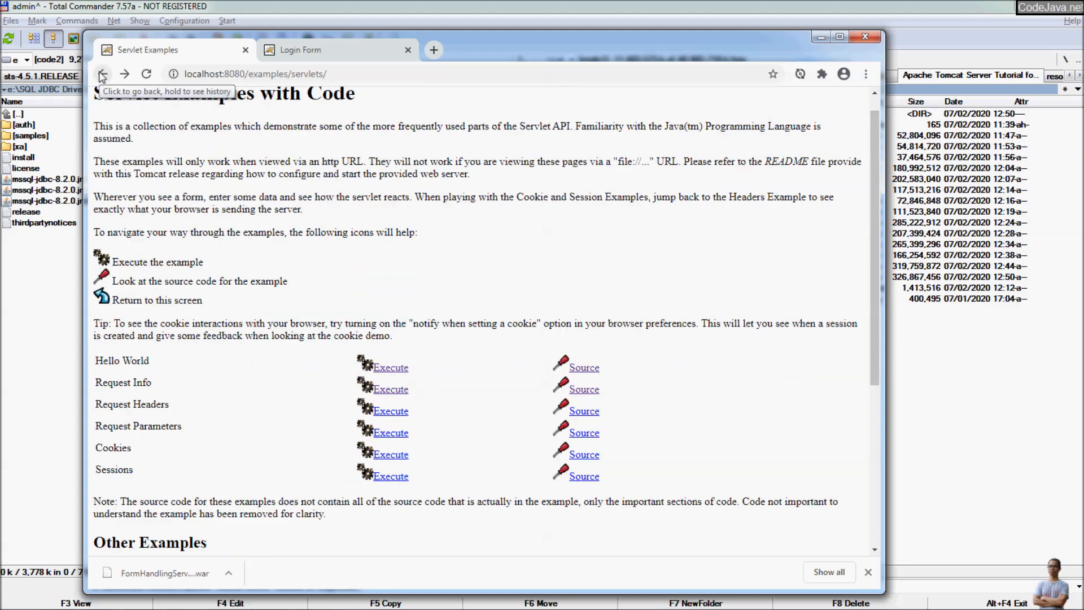
left_click(102, 76)
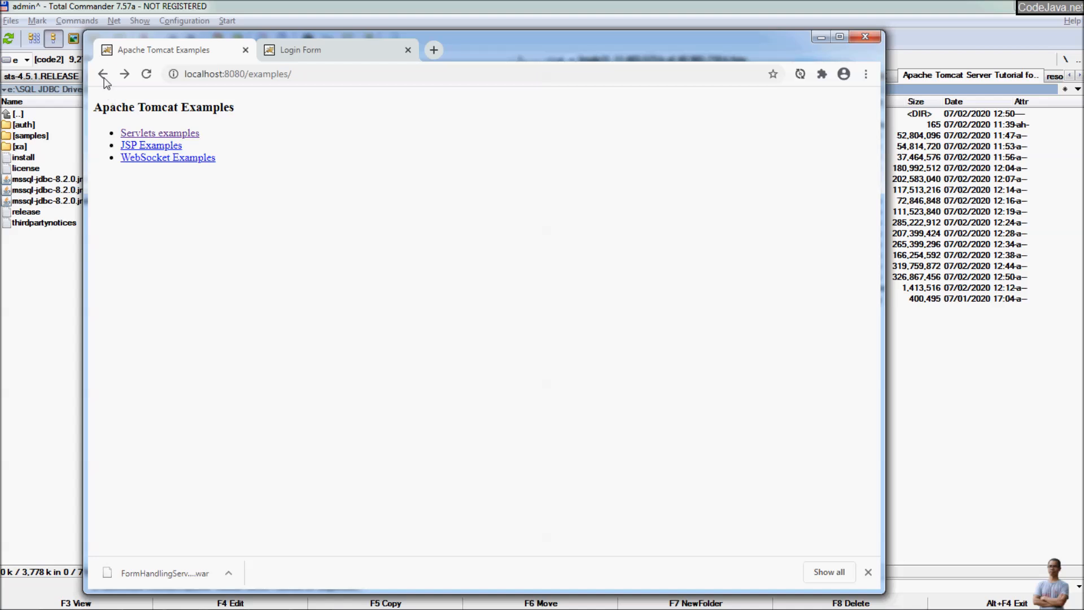
left_click(102, 74)
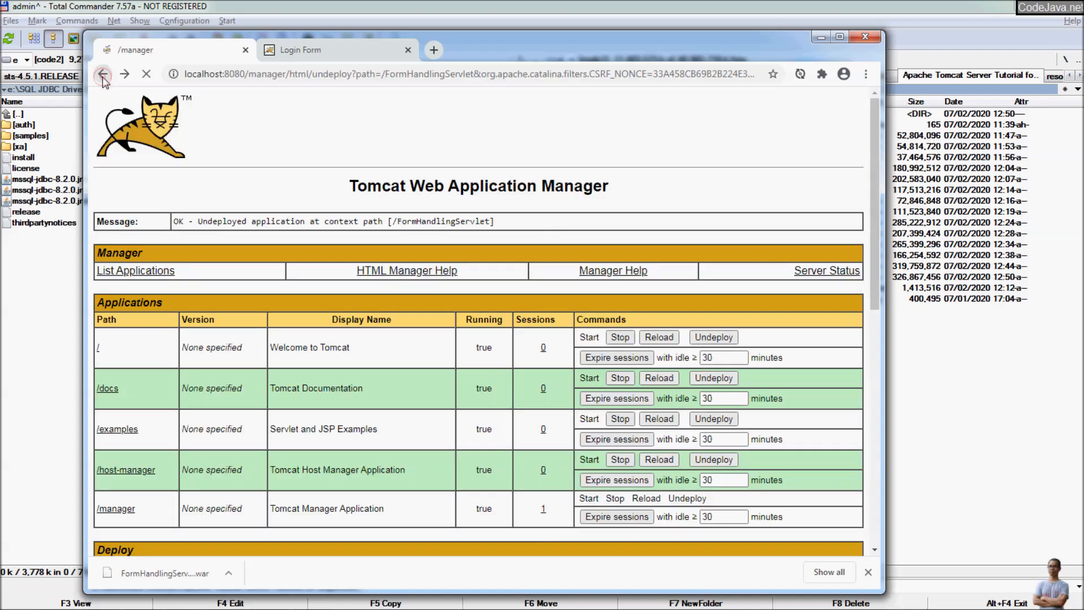
Step: Open the JSP examples under /examples and run the Basic Arithmetic example
left_click(130, 435)
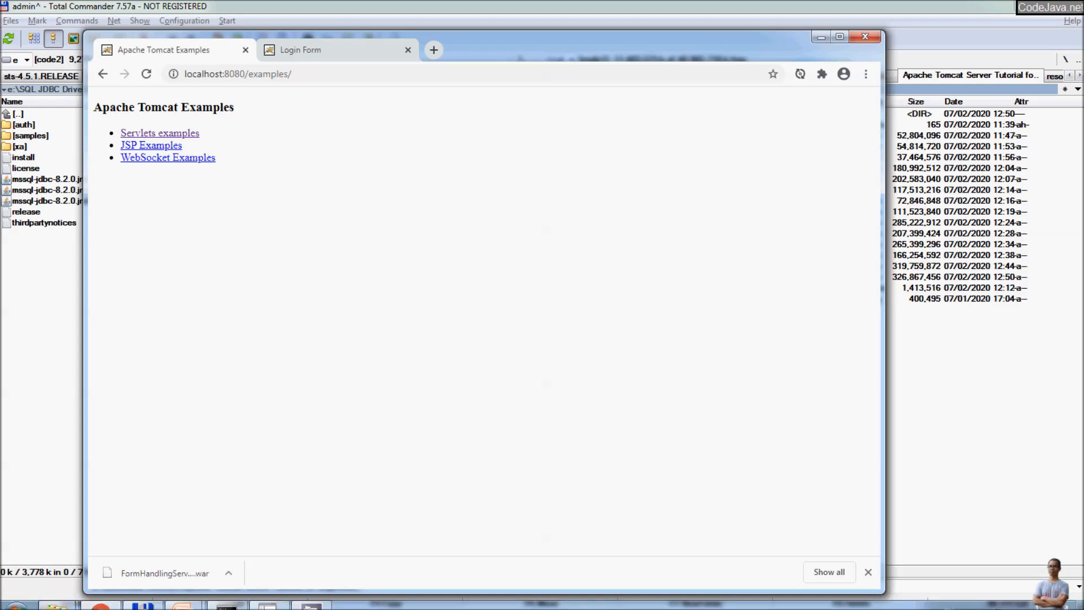
left_click(158, 146)
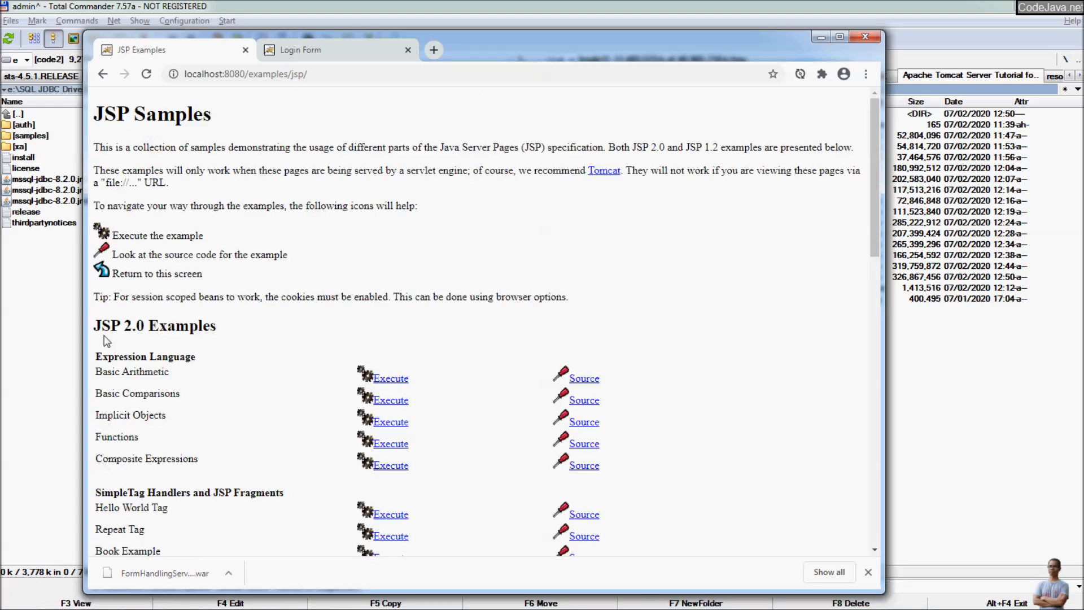
scroll(139, 333, "down", 2)
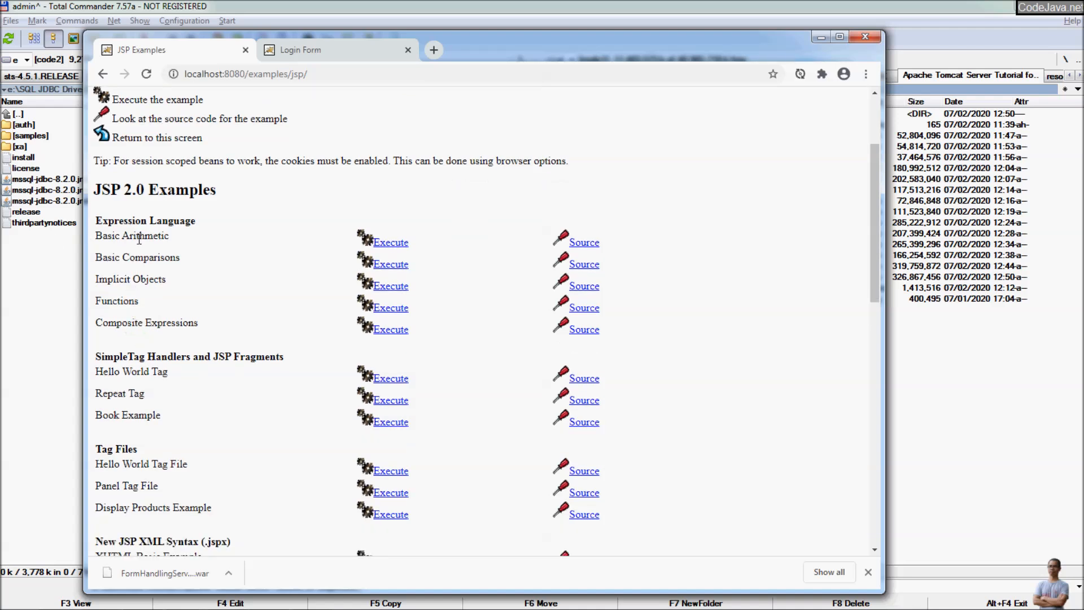
left_click(389, 242)
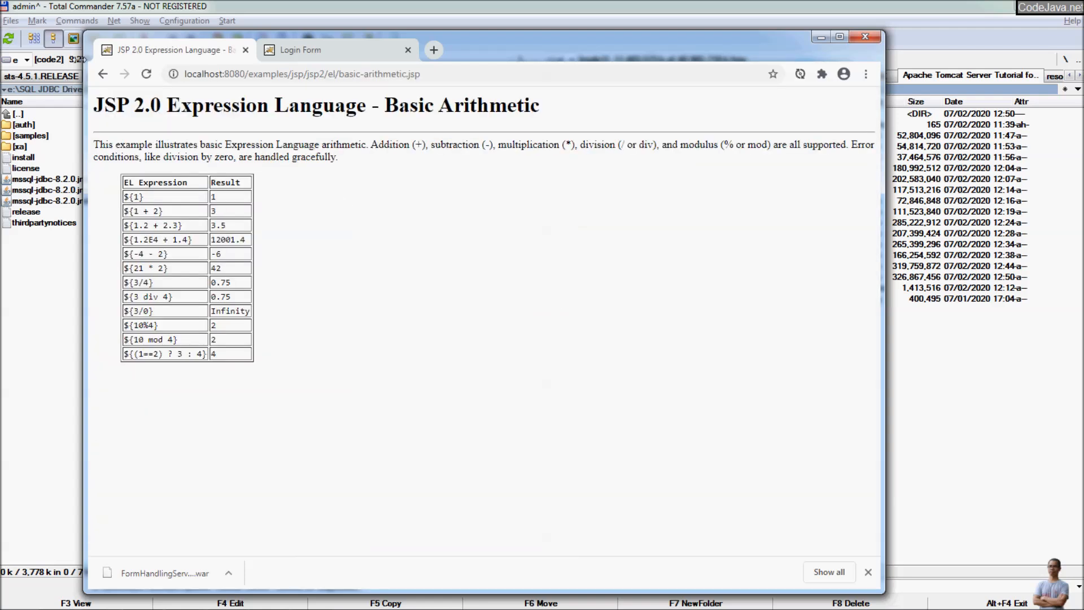
left_click(102, 74)
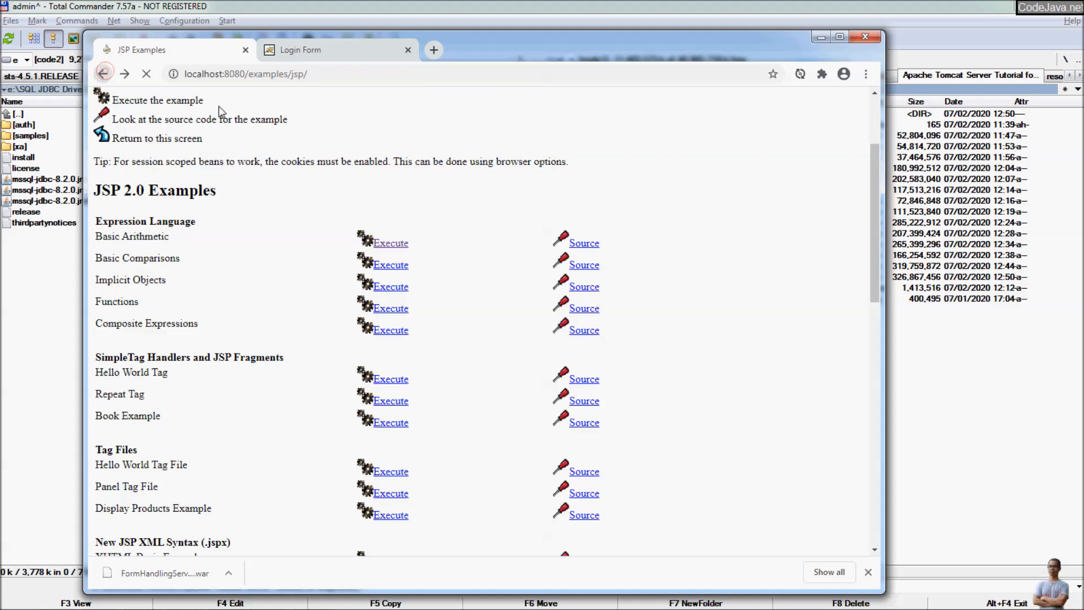
Step: View the full Basic Arithmetic JSP source, then advance to the 'What you will learn' recap slide
left_click(584, 245)
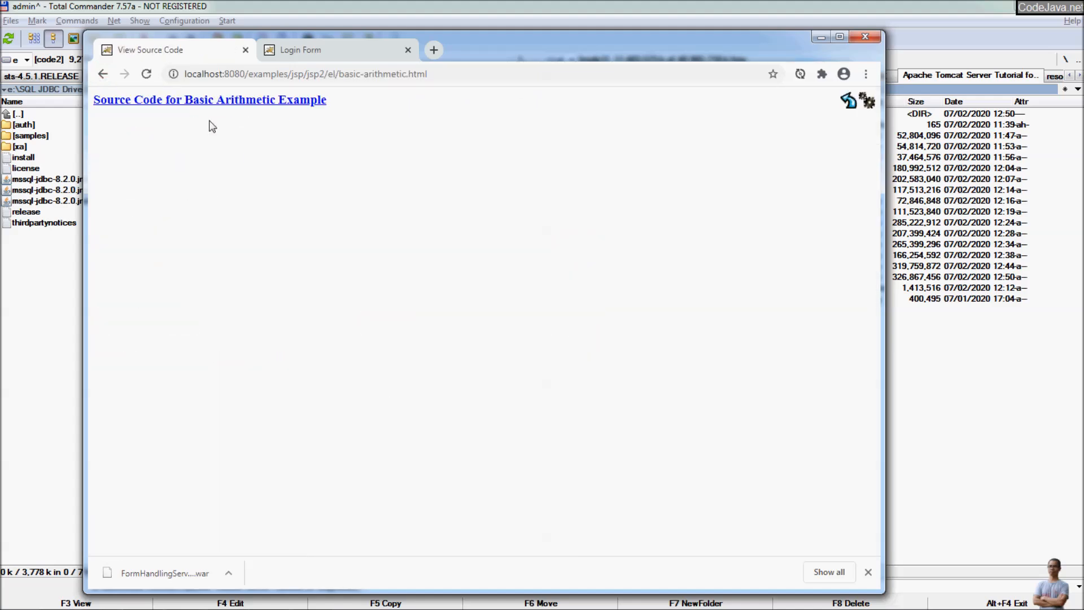
left_click(231, 102)
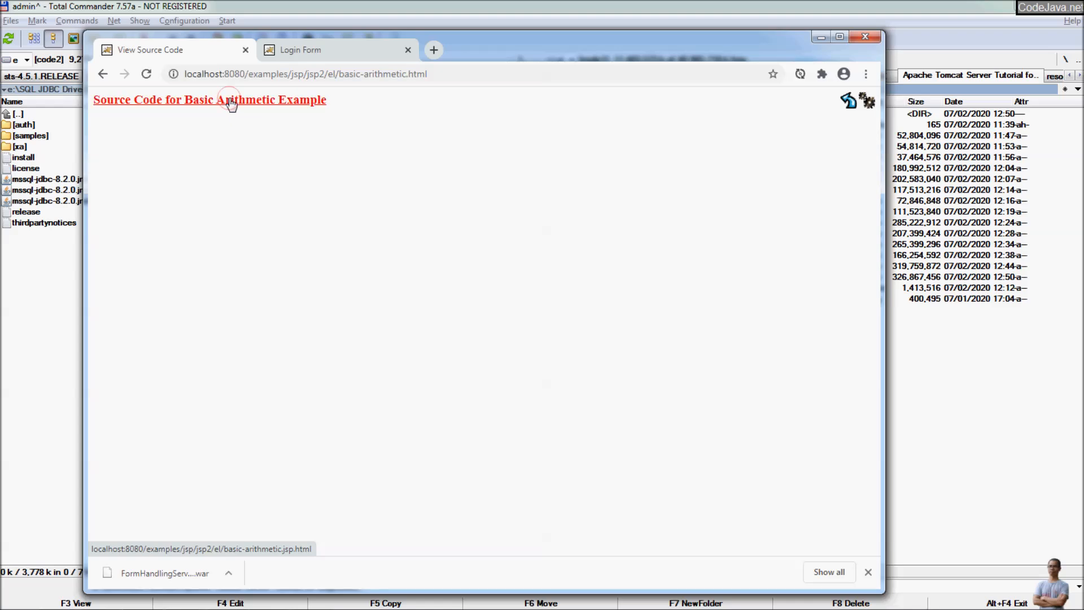
left_click(102, 74)
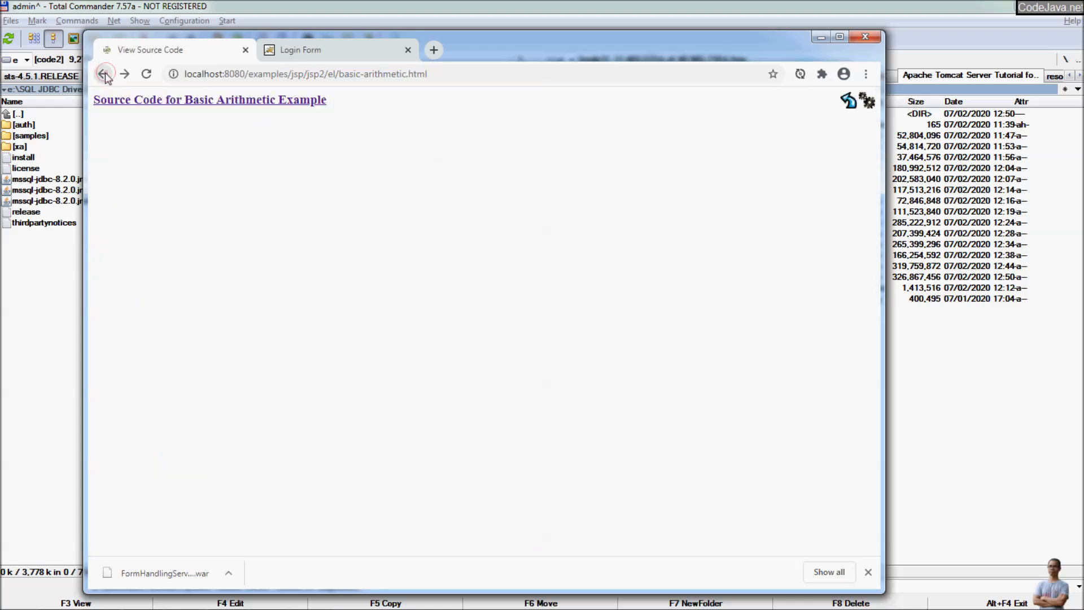
left_click(103, 74)
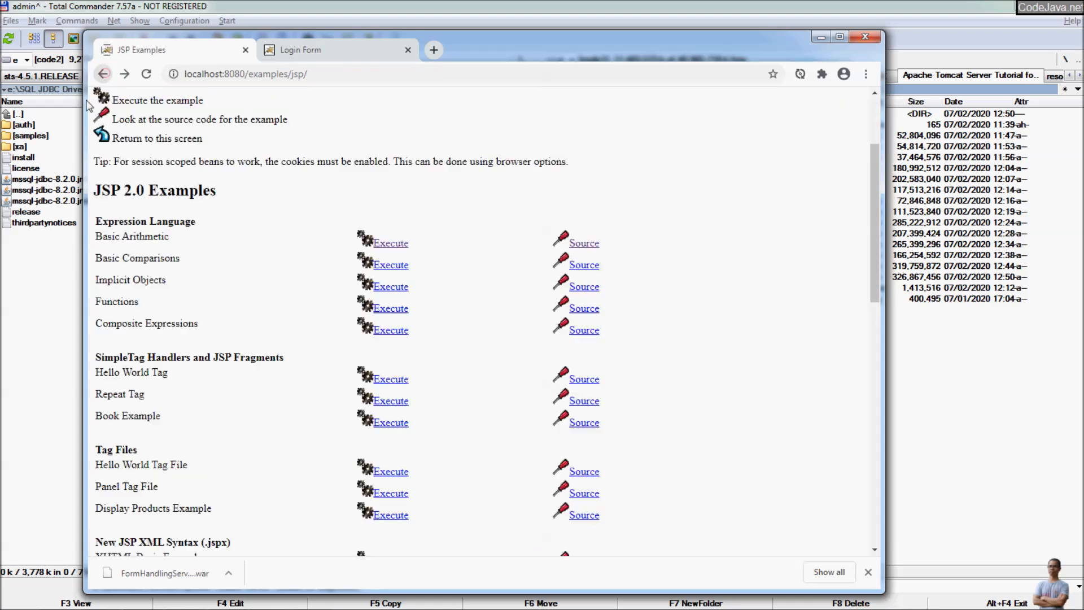
left_click(102, 75)
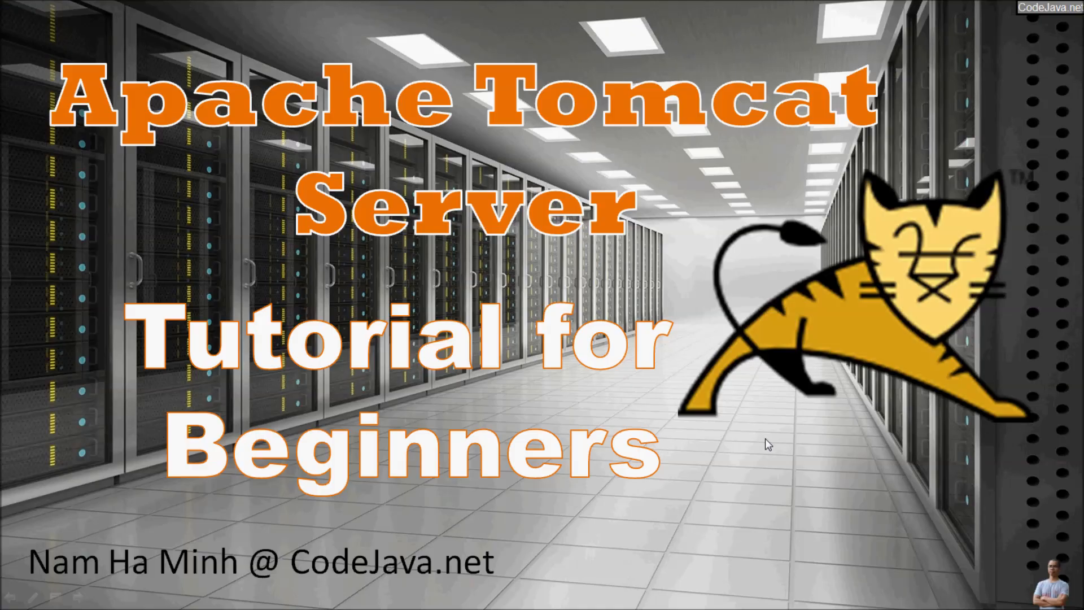
left_click(765, 441)
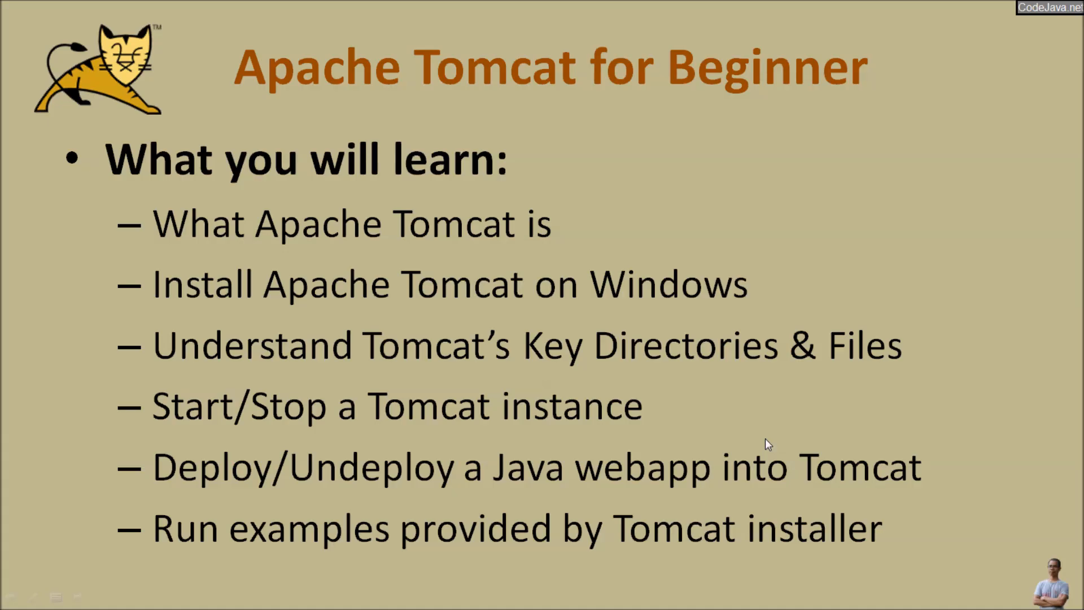